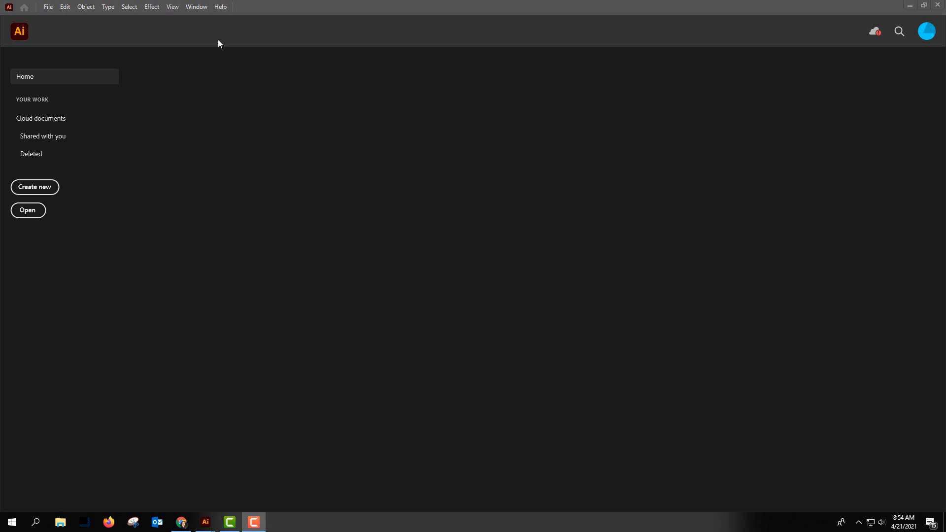
# Create a new print document 8.5 x 11 in in portrait orientation, with CMYK Color mode.
pyautogui.click(48, 7)
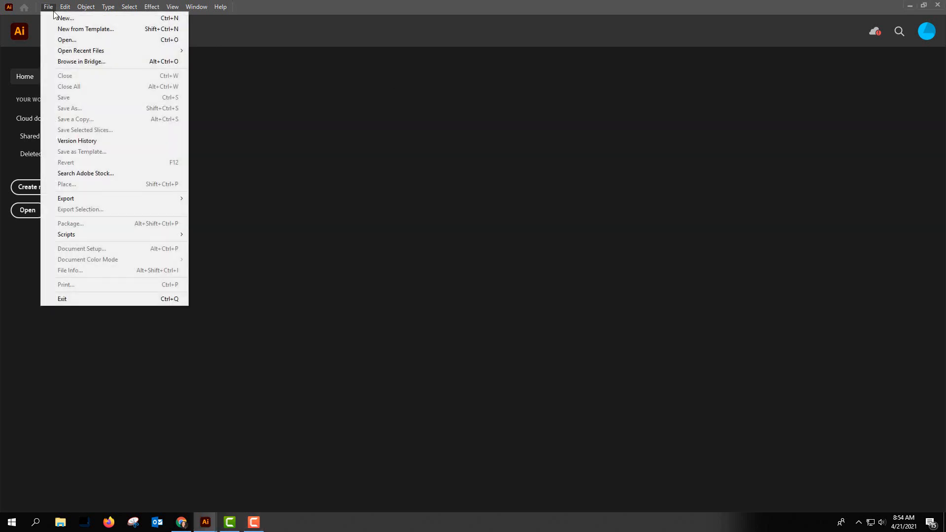
pyautogui.click(64, 18)
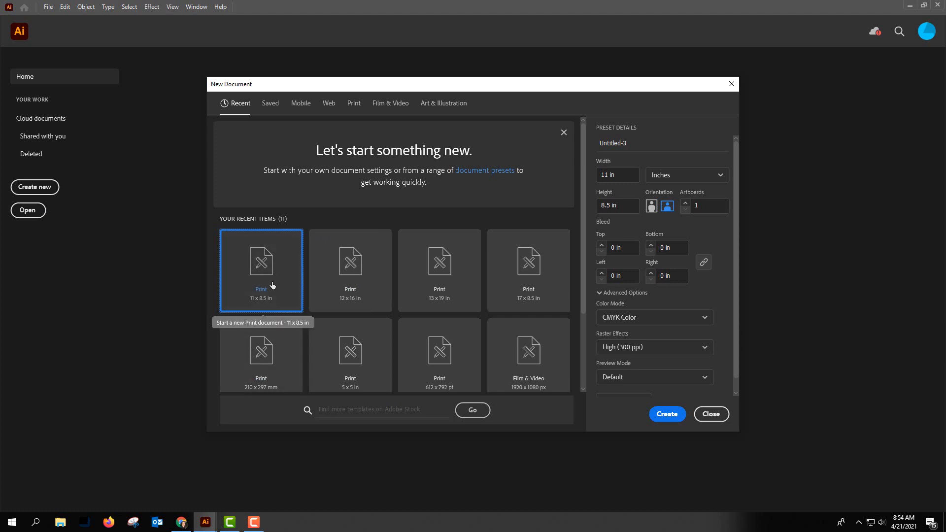
pyautogui.click(651, 205)
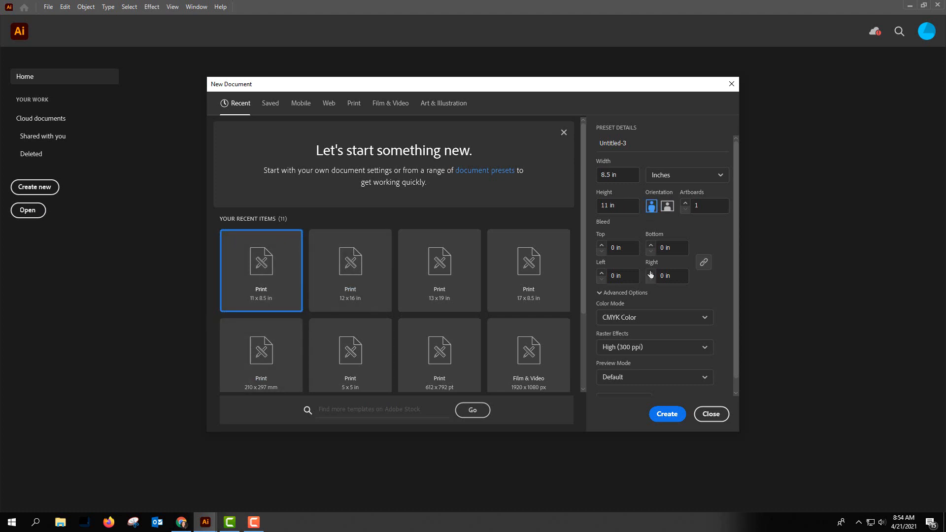
pyautogui.click(667, 416)
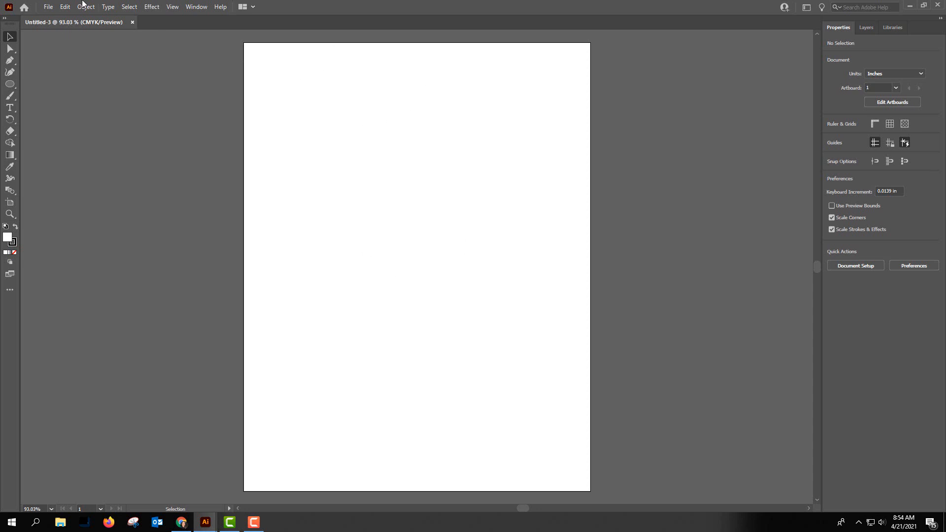
# Place the cartoon character image e41b9ea732af0ac1a494dbce606ed279.png as a linked file and move it near the middle of the artboard.
pyautogui.click(49, 7)
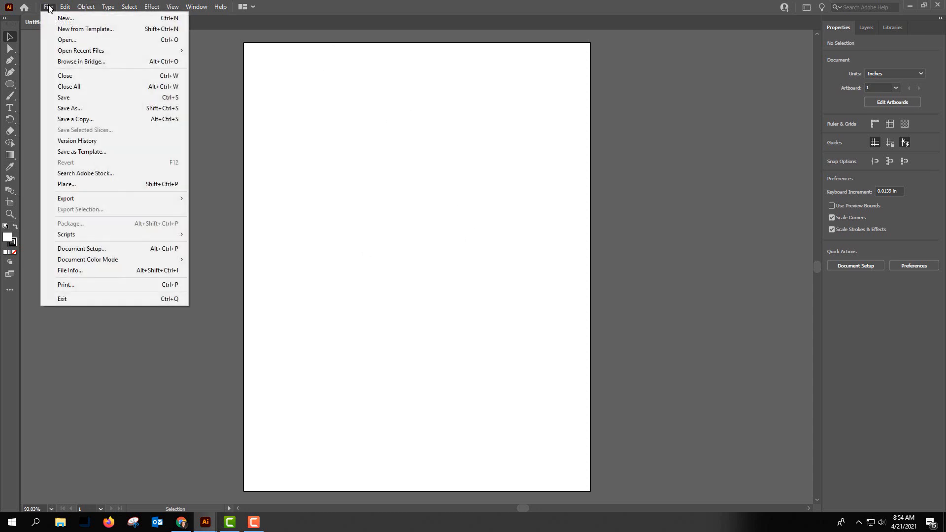
pyautogui.click(72, 185)
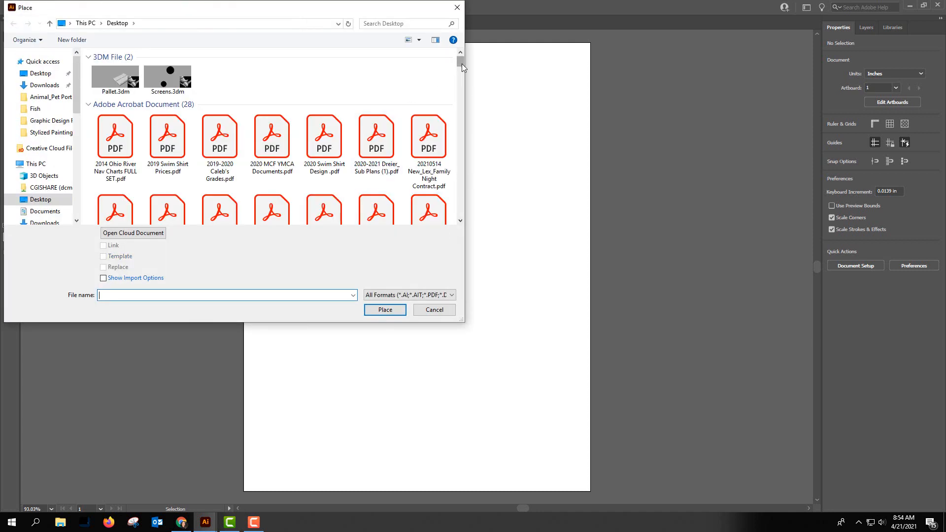
pyautogui.moveTo(462, 64); pyautogui.dragTo(476, 197)
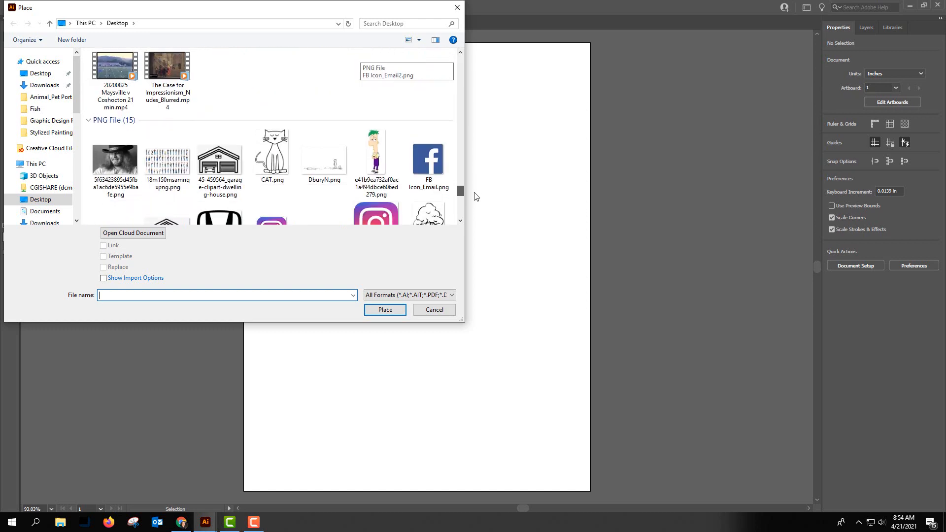
pyautogui.click(373, 148)
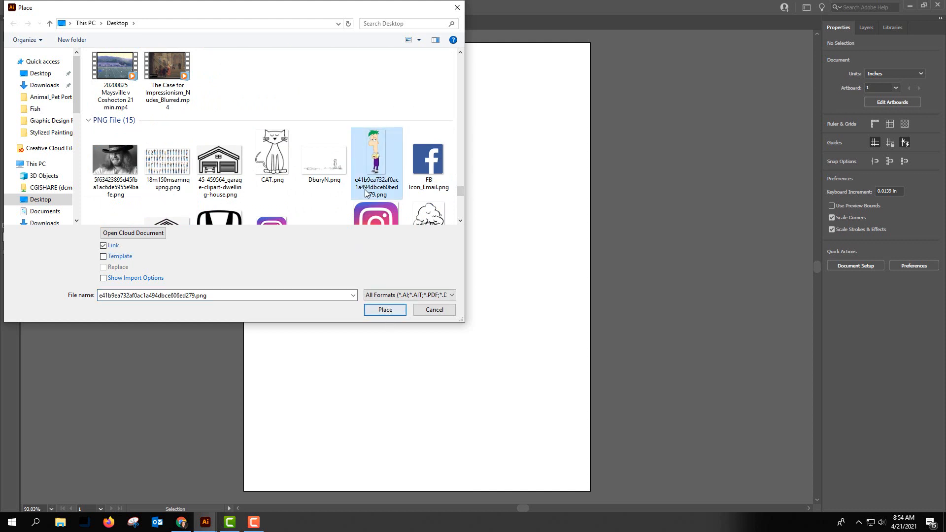
pyautogui.click(393, 310)
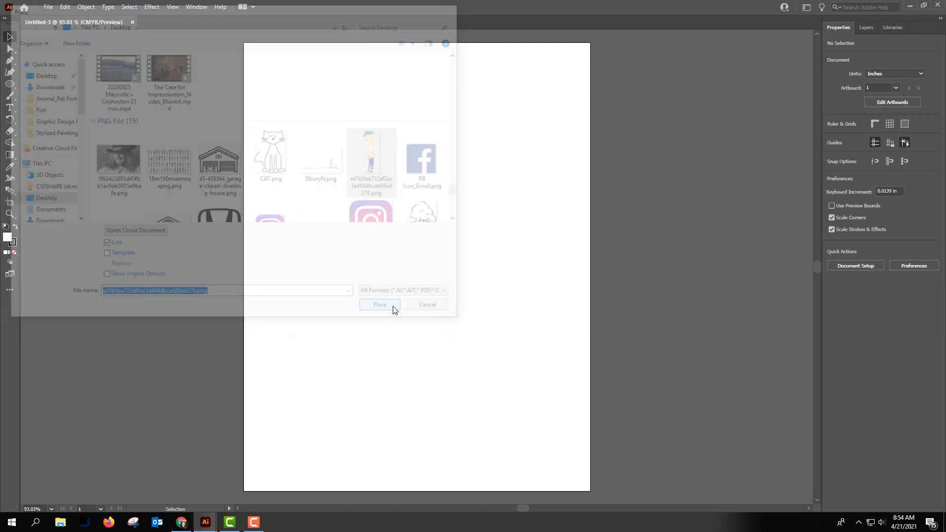
pyautogui.click(388, 193)
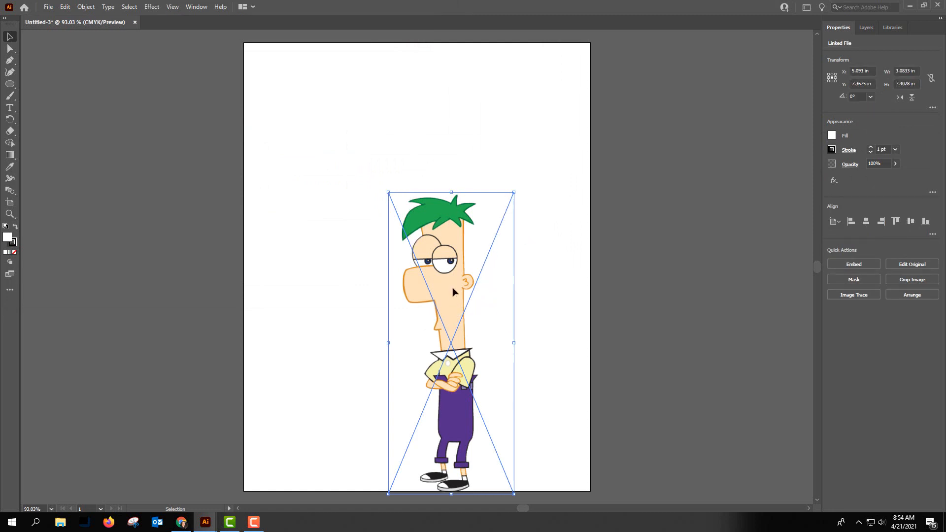
pyautogui.moveTo(453, 291); pyautogui.dragTo(432, 206)
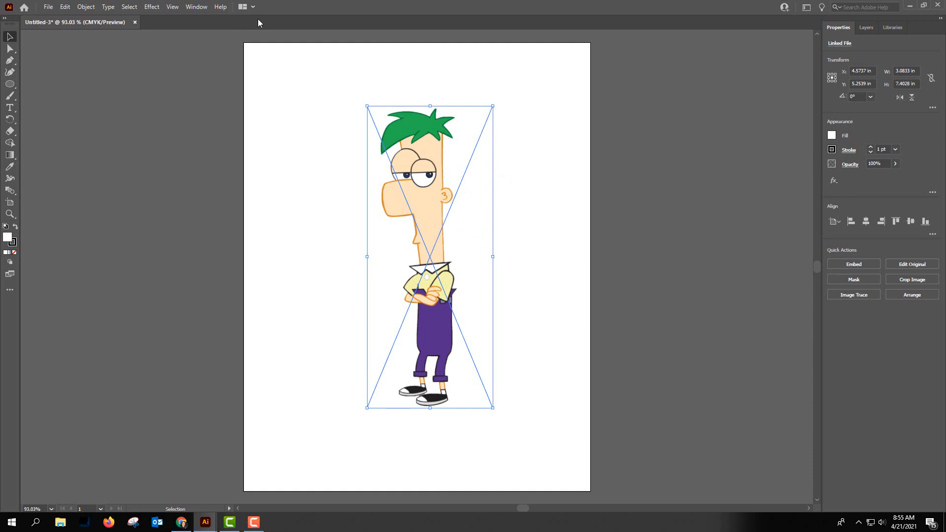
# Undock the Layers panel and float it over the workspace beside the artboard.
pyautogui.click(196, 7)
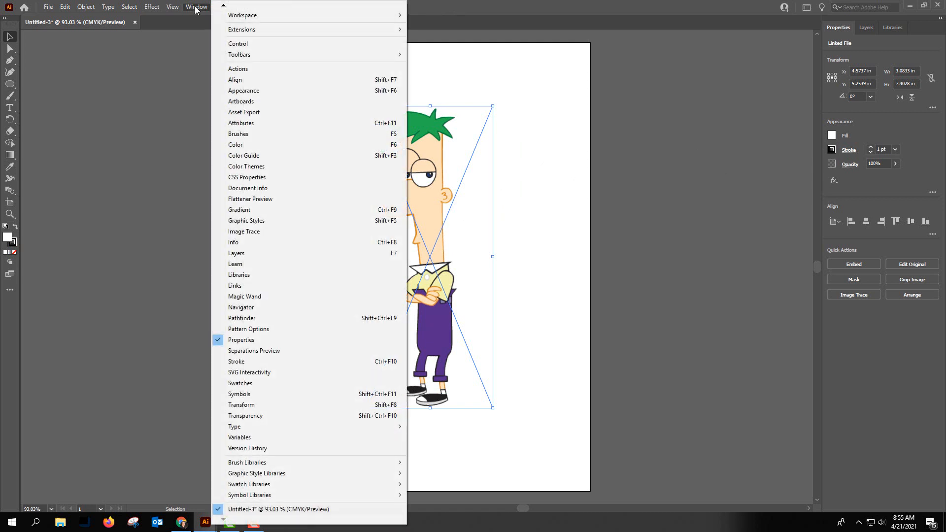
pyautogui.moveTo(345, 15)
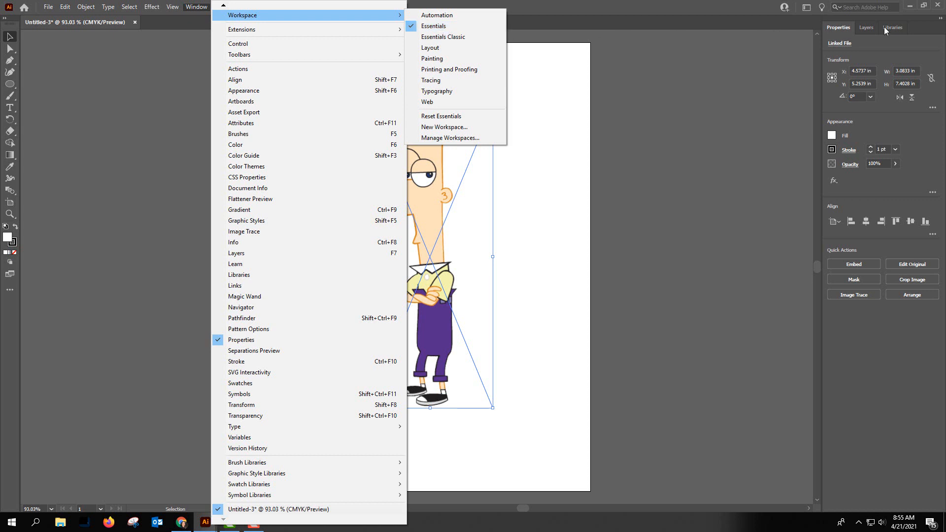
pyautogui.click(867, 28)
pyautogui.click(867, 28)
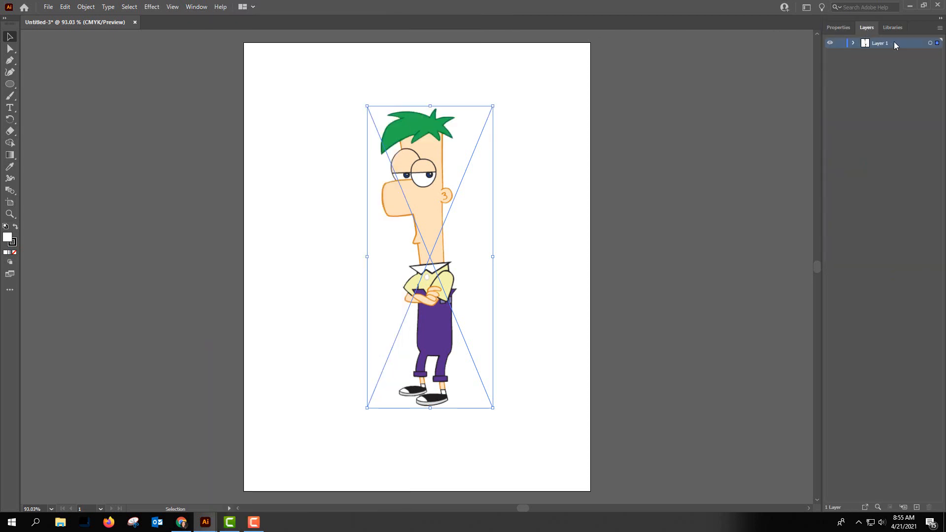
pyautogui.moveTo(869, 31); pyautogui.dragTo(701, 43)
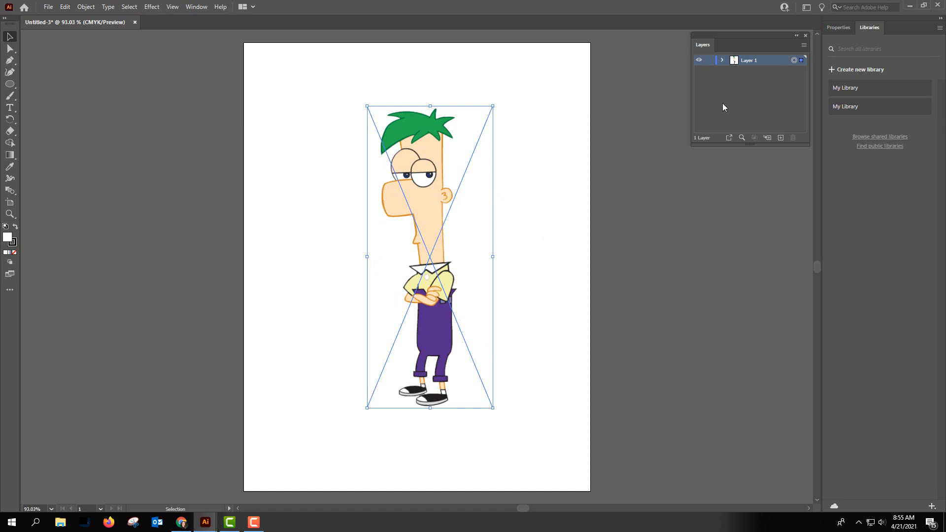
# Show the Transparency panel and place it just below the floating Layers panel.
pyautogui.click(195, 7)
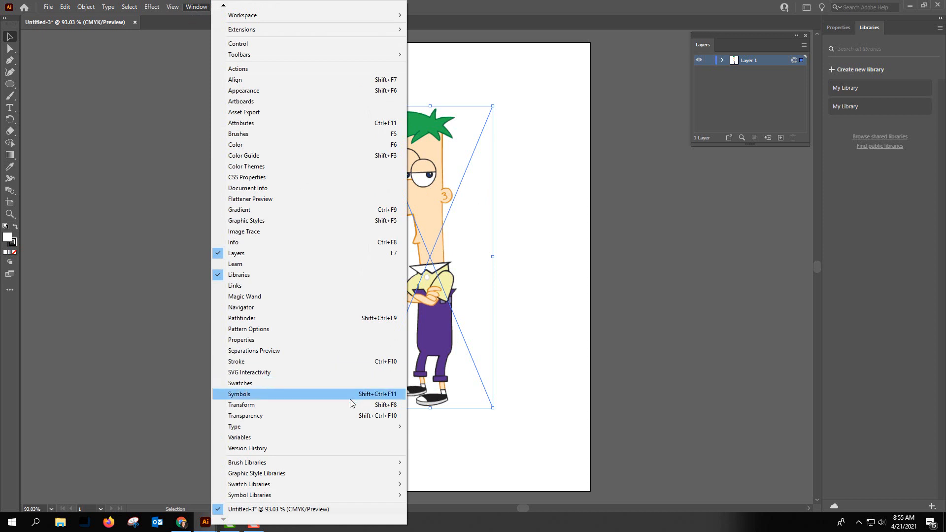
pyautogui.click(291, 417)
pyautogui.moveTo(521, 234); pyautogui.dragTo(720, 171)
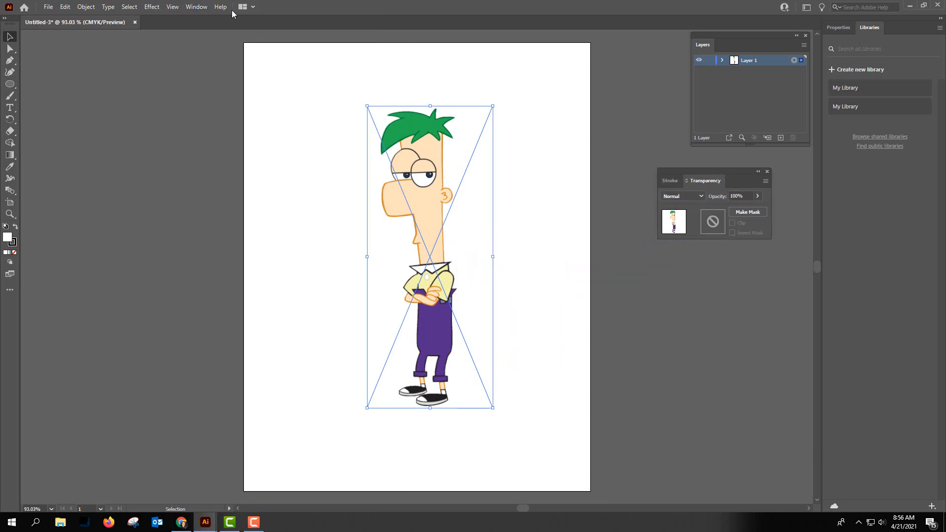
pyautogui.click(196, 7)
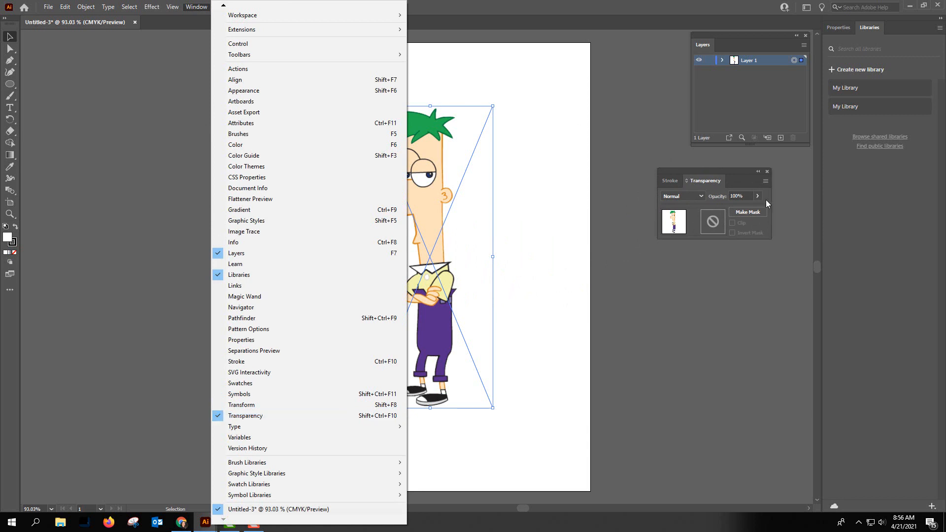
pyautogui.click(732, 284)
pyautogui.click(731, 284)
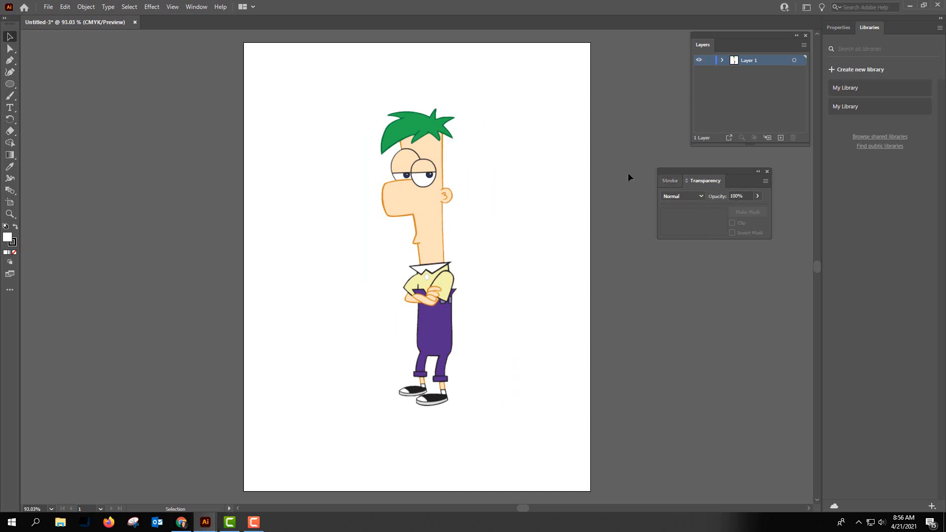
# Target Layer 1 with the placed image, lower its opacity to 40%, and lock the layer.
pyautogui.click(456, 212)
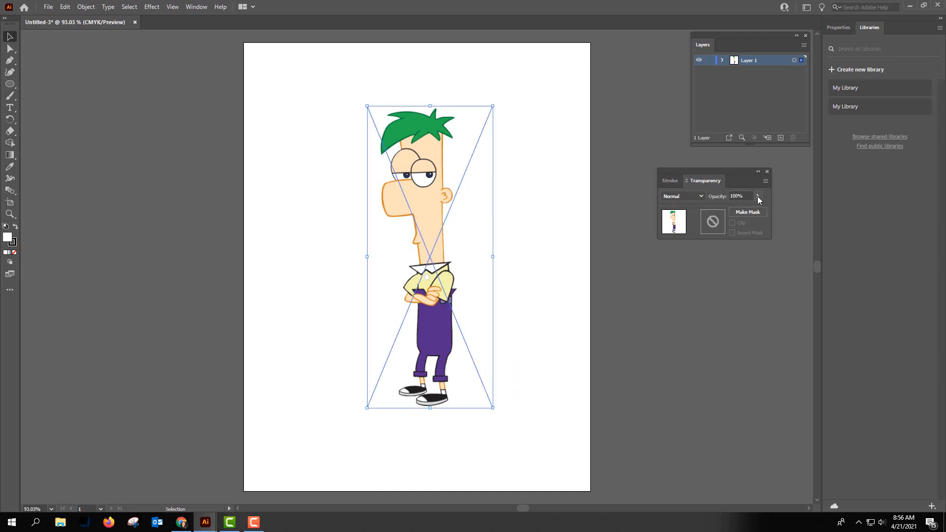
pyautogui.click(794, 60)
pyautogui.click(757, 196)
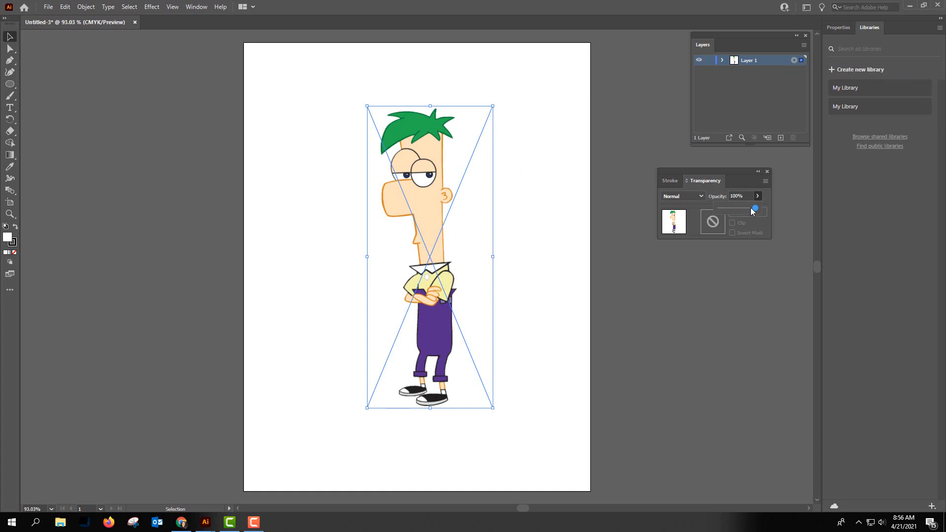
pyautogui.moveTo(755, 208); pyautogui.dragTo(735, 212)
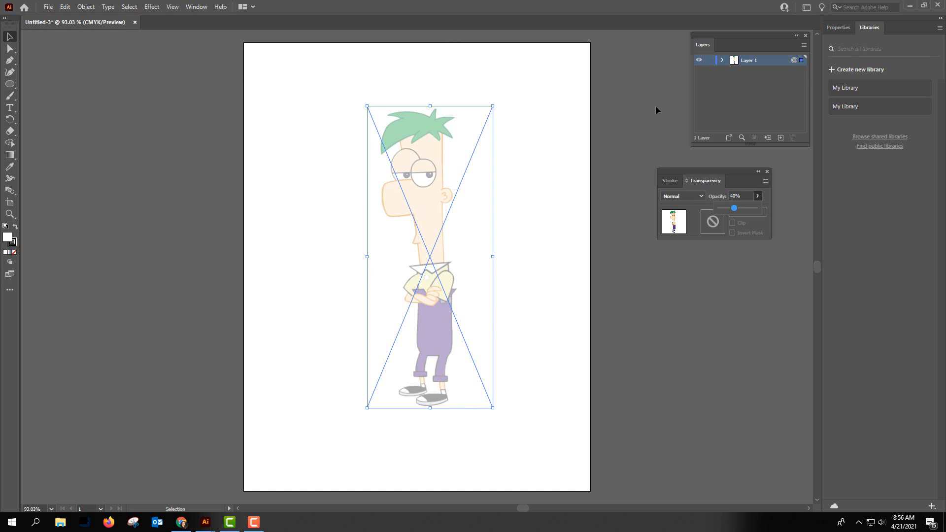
pyautogui.click(710, 60)
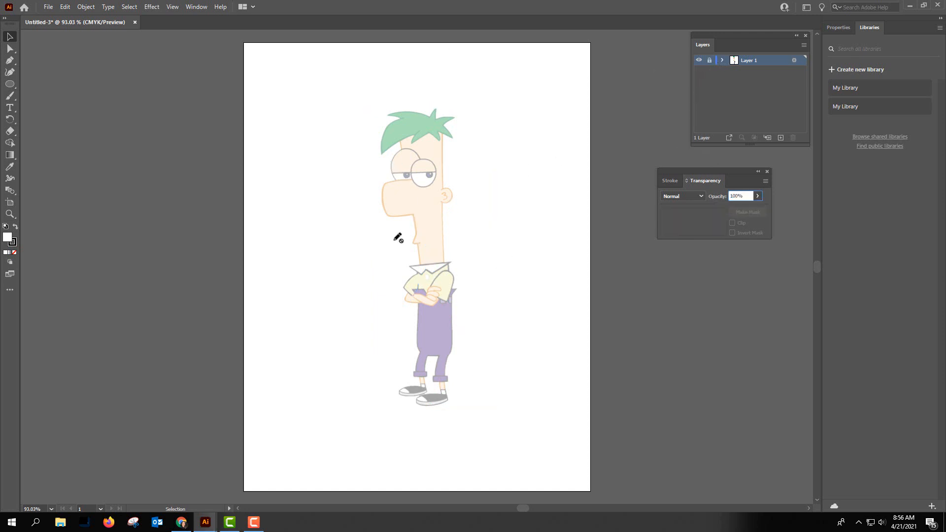
# Add a new layer above the locked image layer and ready the Pen tool with no fill.
pyautogui.click(780, 138)
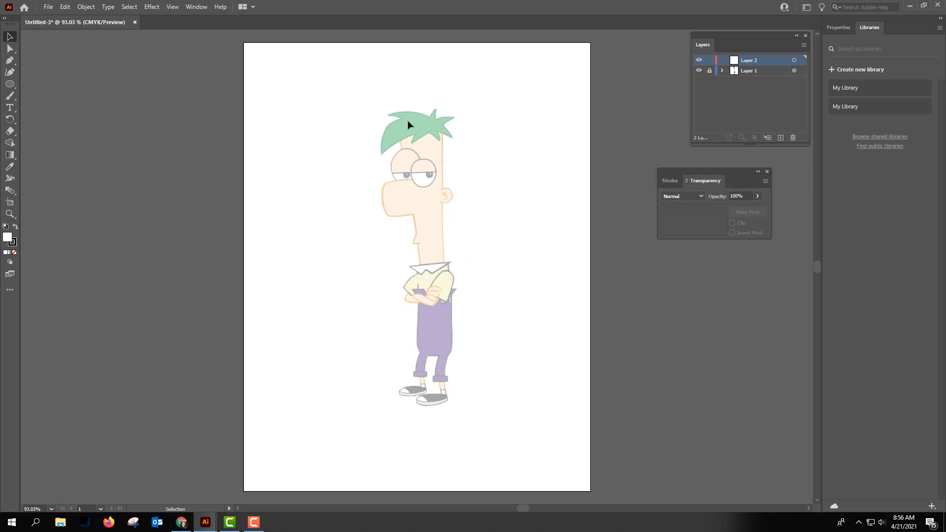
pyautogui.click(13, 252)
pyautogui.click(10, 61)
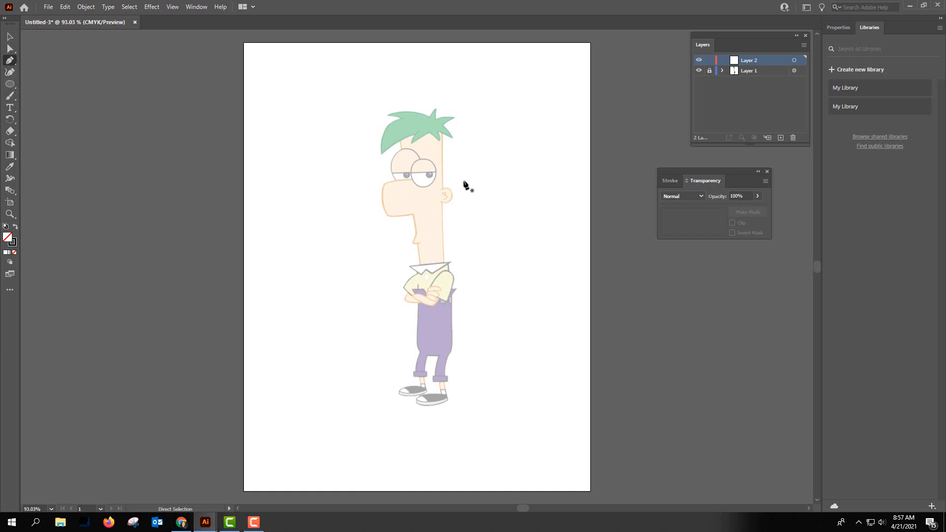
# Trace the shirt collar on Layer 2 as a closed five-point Pen path with straight segments, and deselect it.
pyautogui.hotkey('ctrl', '1')
pyautogui.hotkey('ctrl', '+')
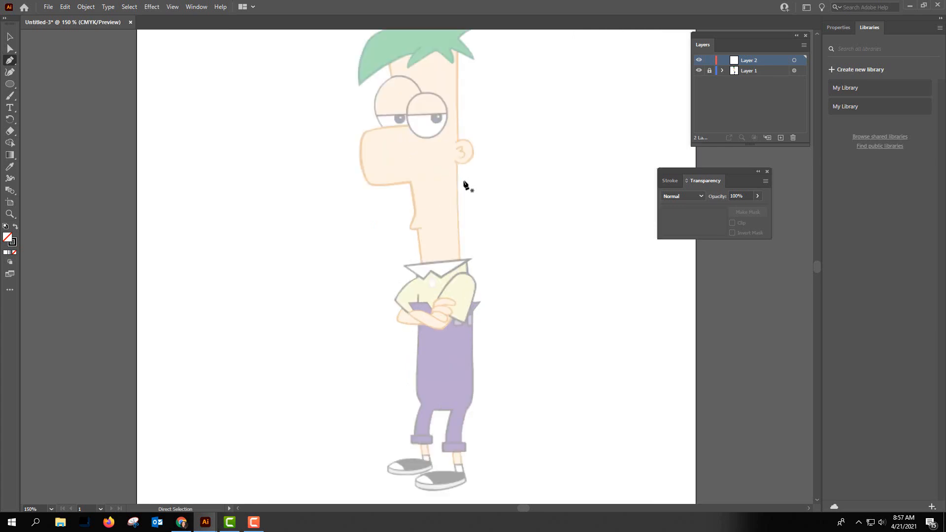
pyautogui.hotkey('ctrl', '+')
pyautogui.press('space')
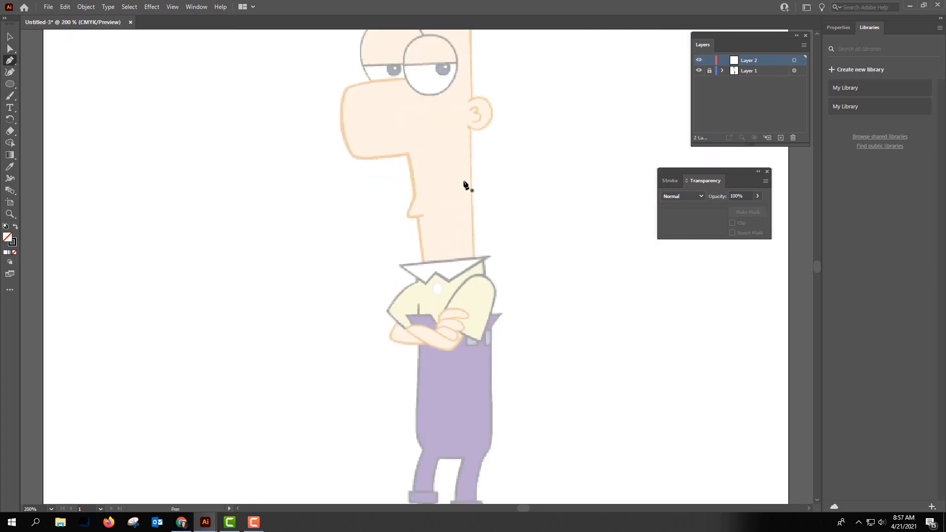
pyautogui.moveTo(530, 171); pyautogui.dragTo(403, 262)
pyautogui.moveTo(546, 228)
pyautogui.mouseDown()
pyautogui.moveTo(477, 243)
pyautogui.moveTo(616, 245)
pyautogui.moveTo(487, 276)
pyautogui.moveTo(511, 280)
pyautogui.mouseUp()
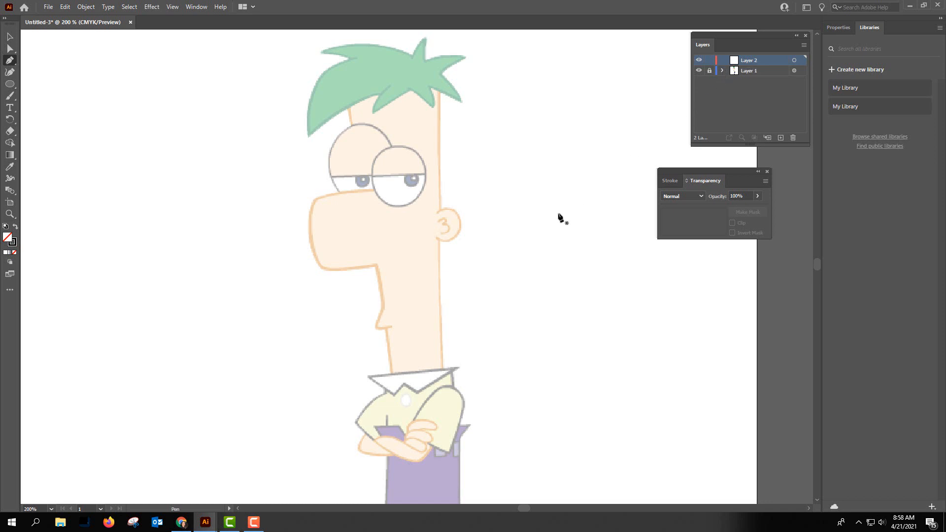
pyautogui.click(368, 378)
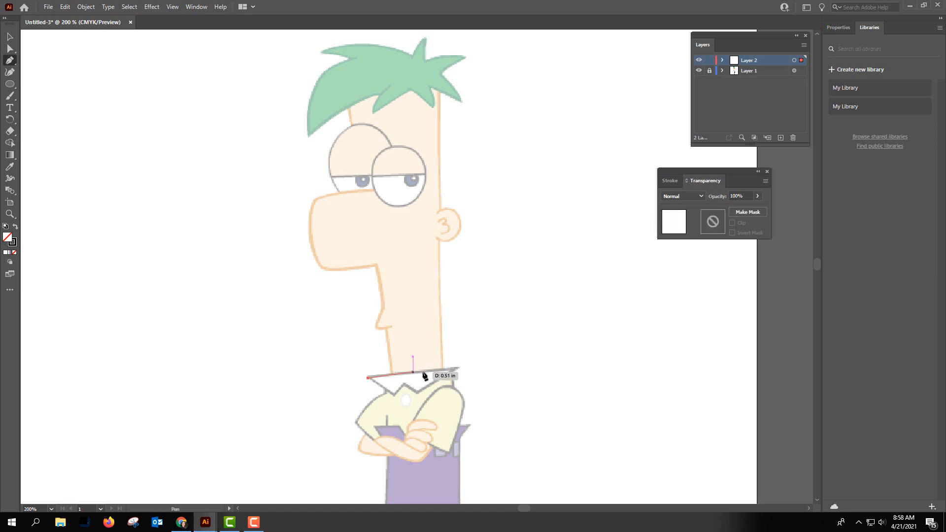
pyautogui.click(457, 368)
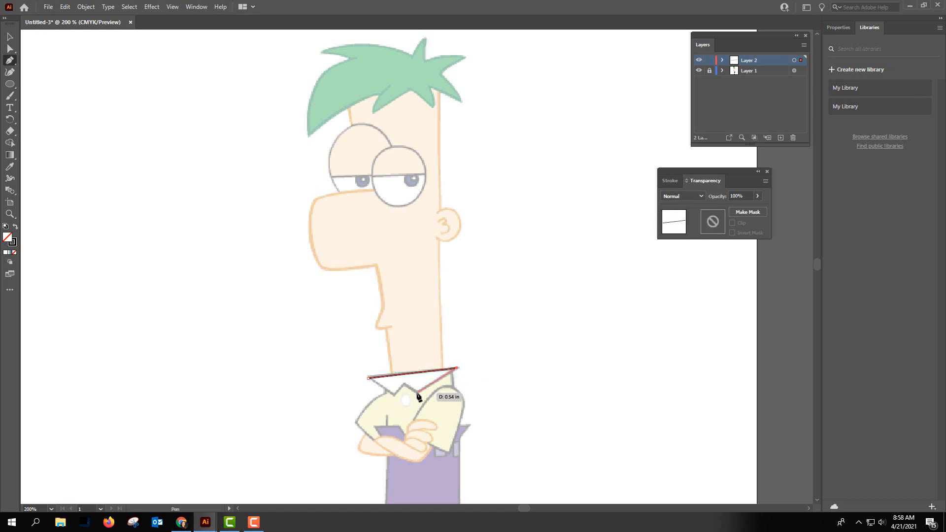
pyautogui.click(416, 392)
pyautogui.click(403, 383)
pyautogui.click(394, 394)
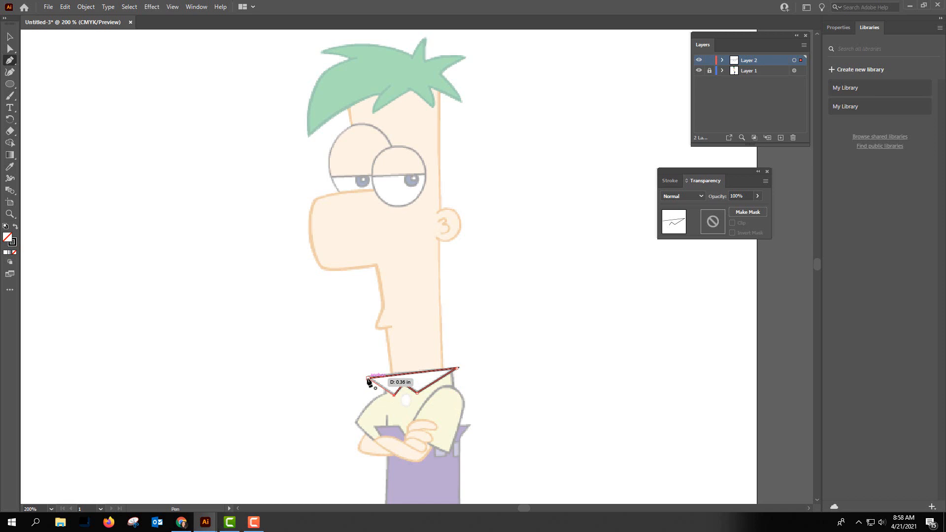
pyautogui.click(368, 378)
pyautogui.press('ctrl')
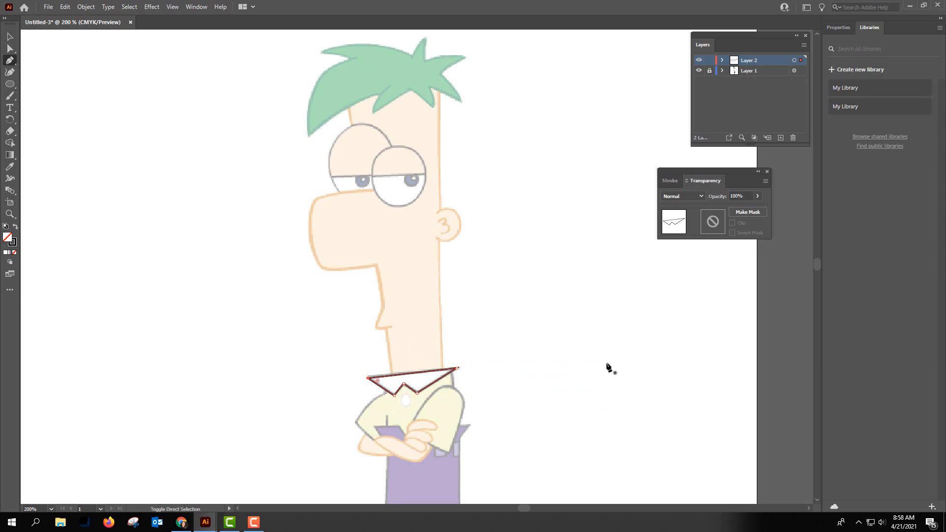
pyautogui.keyDown('ctrl'); pyautogui.click(608, 367); pyautogui.keyUp('ctrl')
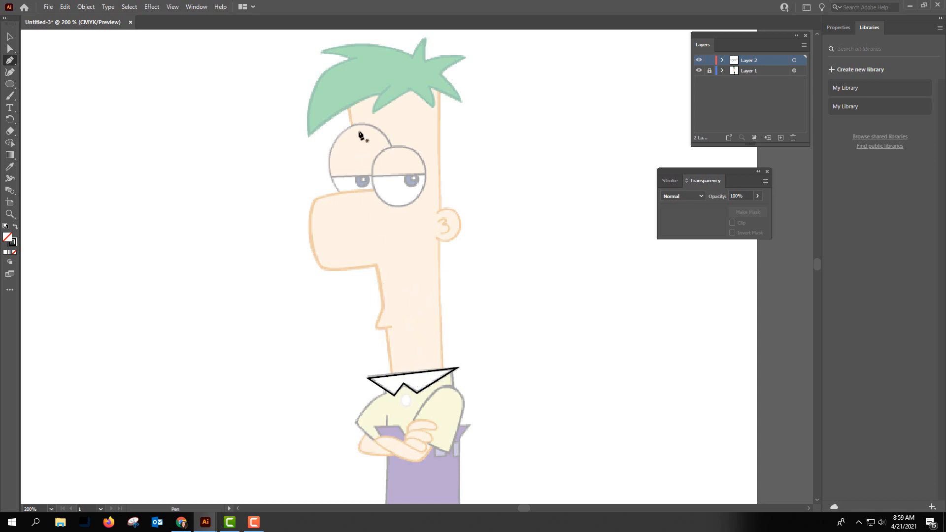
# Trace the head and neck as a closed five-point straight-sided Pen path from hair to collar, and deselect it.
pyautogui.click(345, 90)
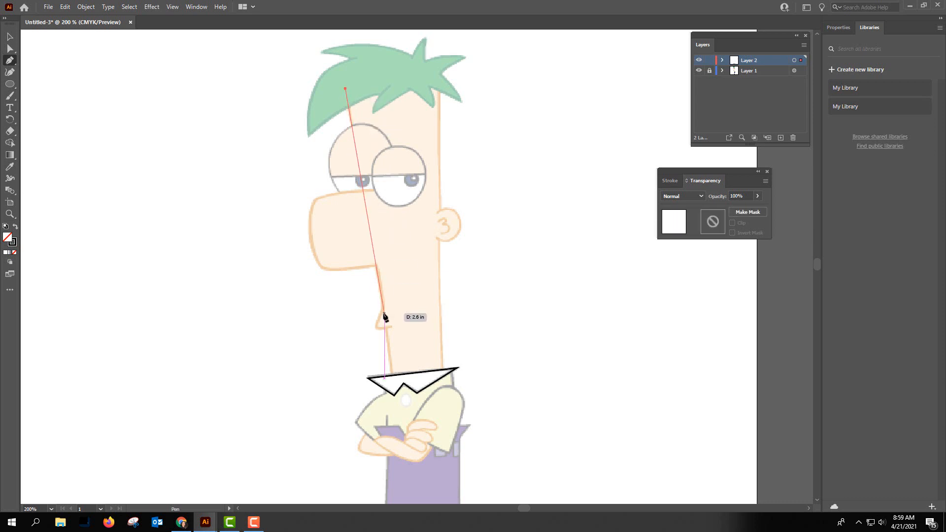
pyautogui.click(378, 266)
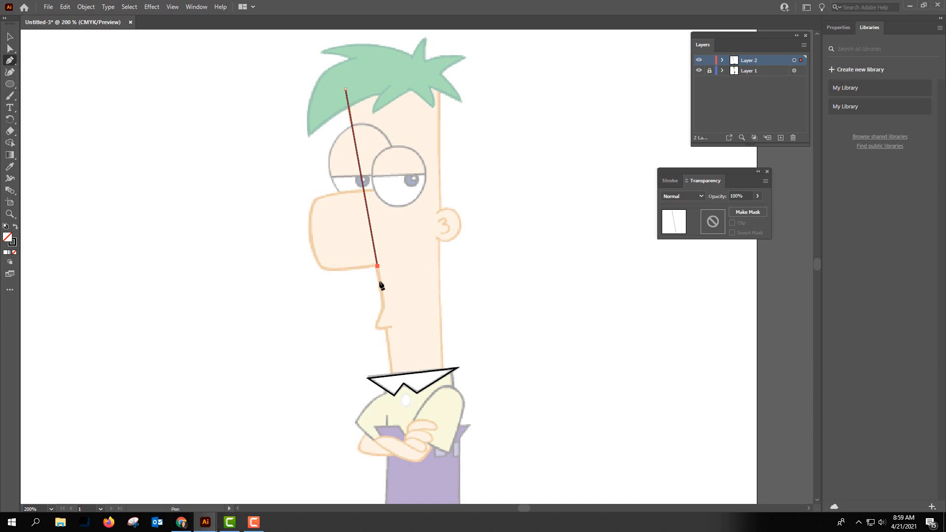
pyautogui.click(392, 377)
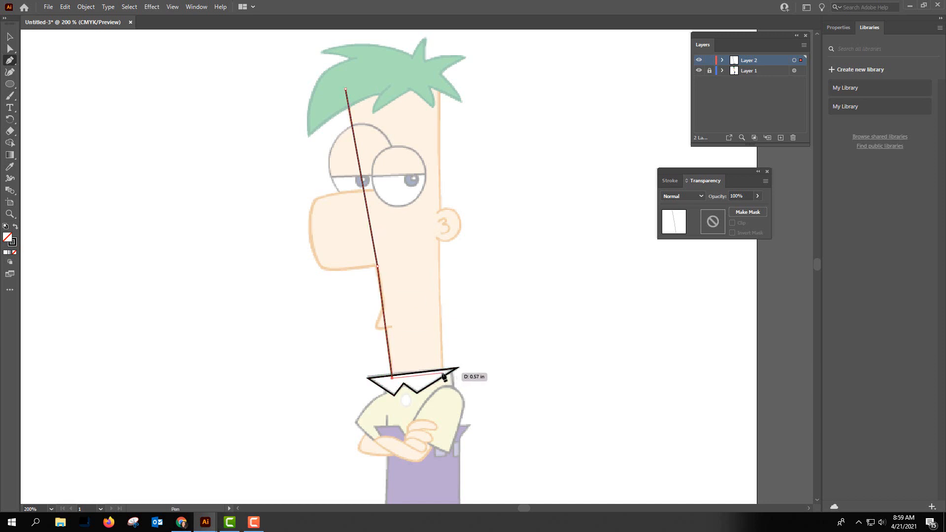
pyautogui.click(443, 373)
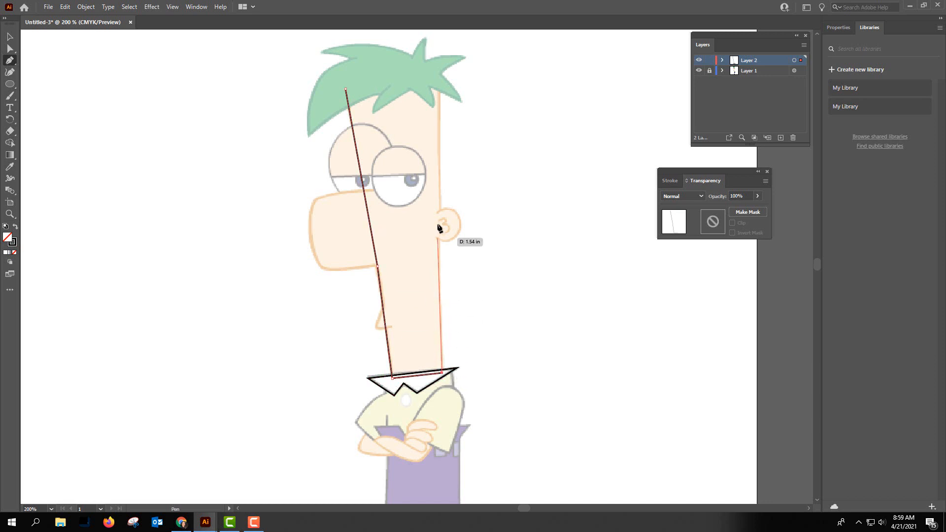
pyautogui.click(438, 77)
pyautogui.click(346, 89)
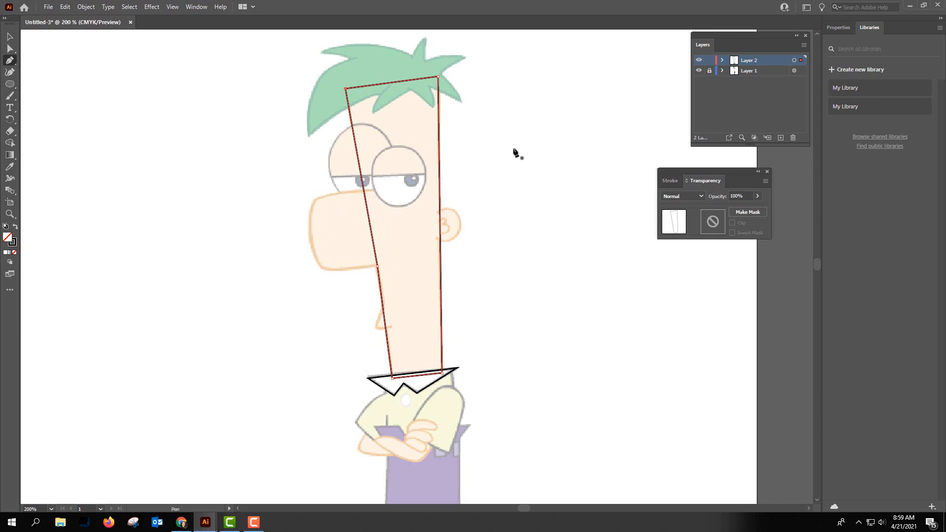
pyautogui.press('ctrl')
pyautogui.keyDown('ctrl'); pyautogui.click(510, 163); pyautogui.keyUp('ctrl')
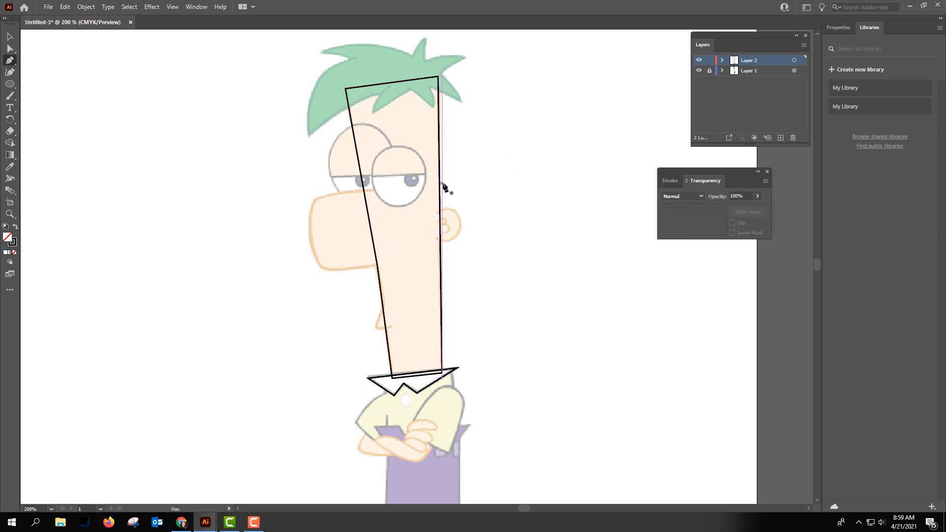
# Trace the nose as an open Pen path with rounded corners, from below the front eye to the face edge, and deselect it.
pyautogui.click(373, 190)
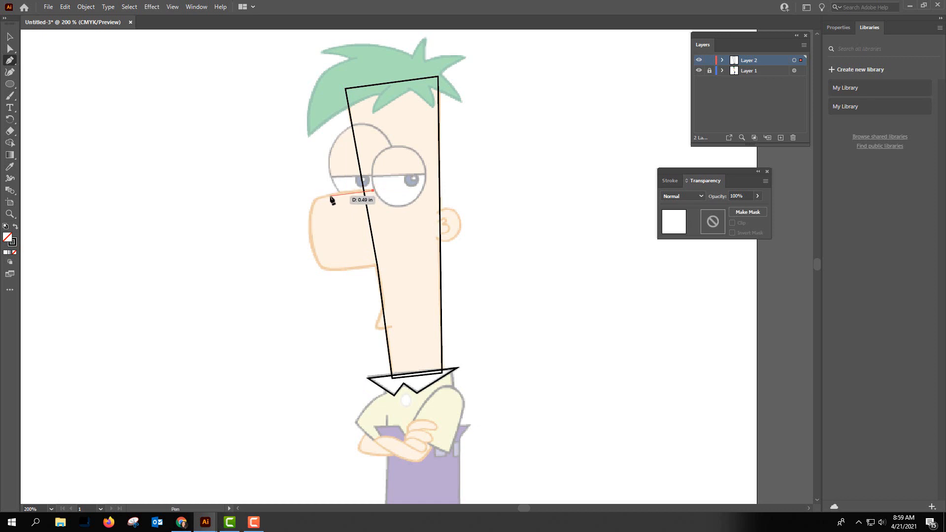
pyautogui.click(330, 194)
pyautogui.moveTo(325, 198); pyautogui.dragTo(323, 199)
pyautogui.click(311, 210)
pyautogui.click(309, 219)
pyautogui.moveTo(309, 224); pyautogui.dragTo(309, 223)
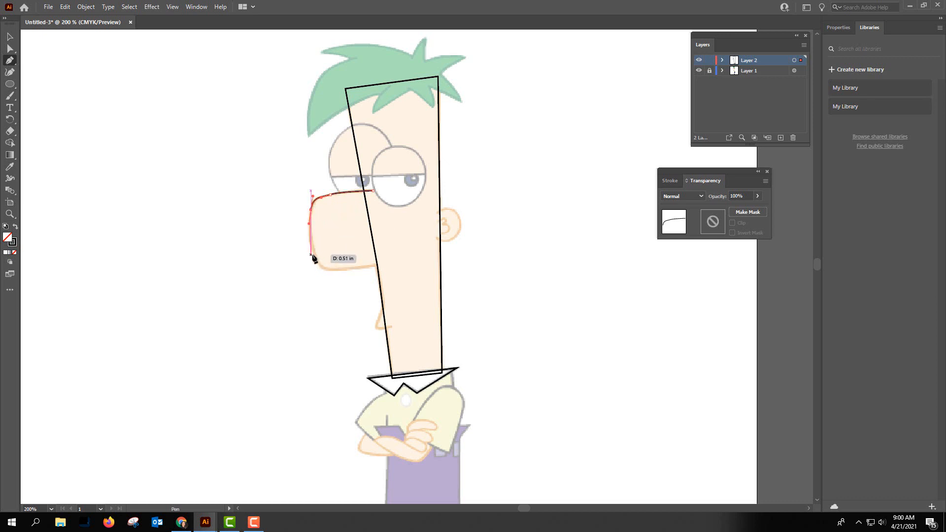
pyautogui.click(314, 255)
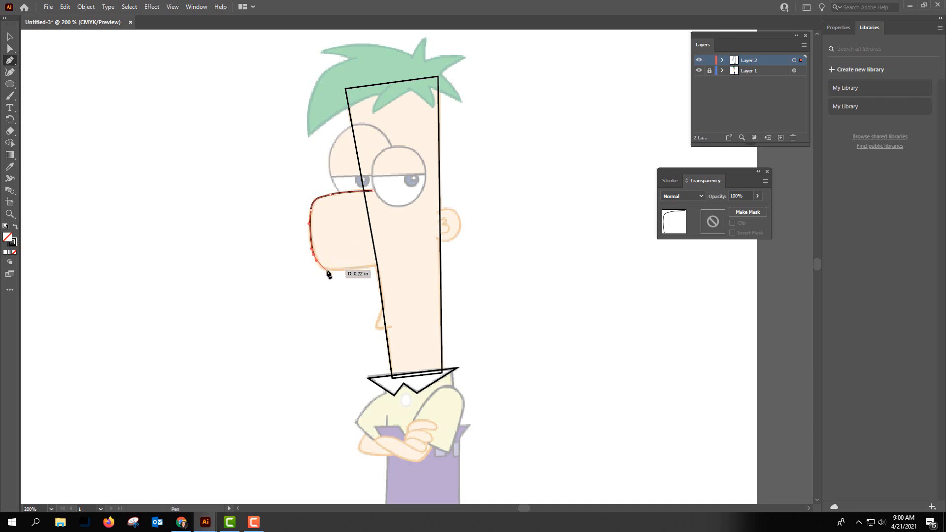
pyautogui.click(328, 270)
pyautogui.moveTo(329, 270); pyautogui.dragTo(342, 270)
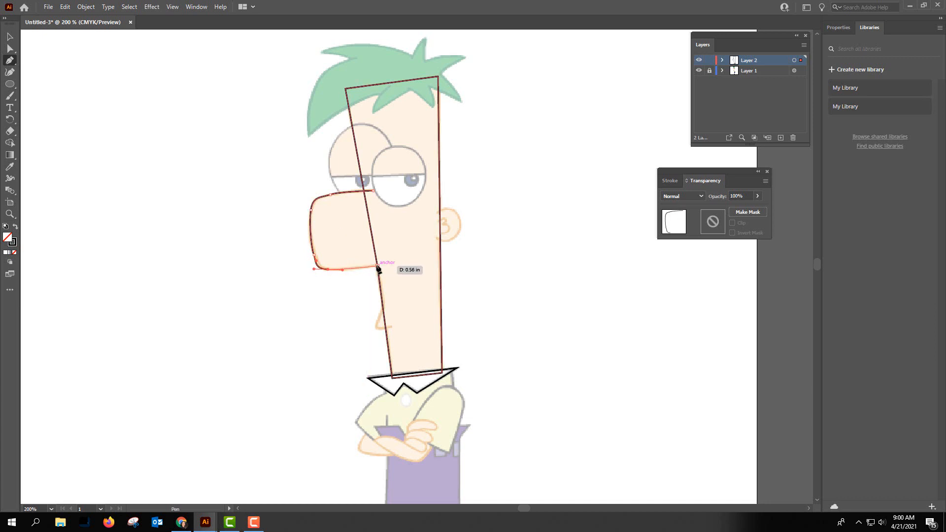
pyautogui.click(172, 6)
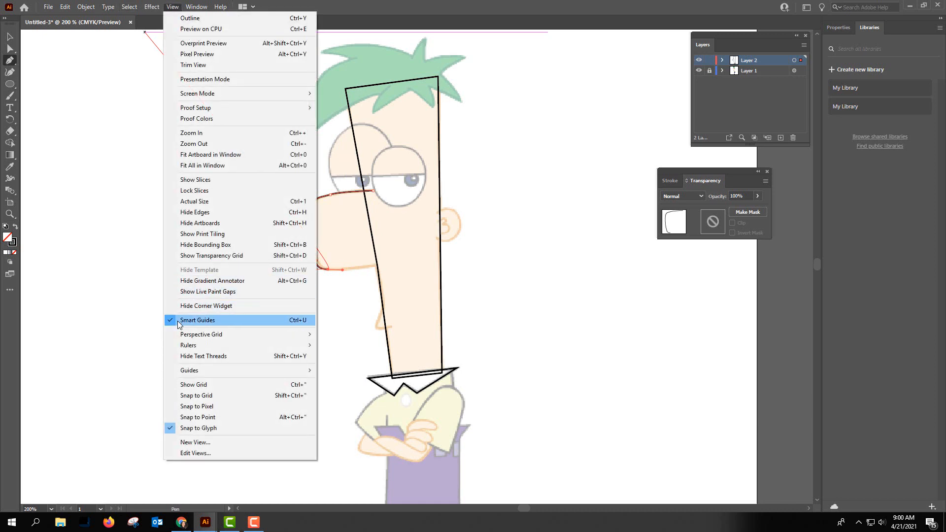
pyautogui.click(472, 16)
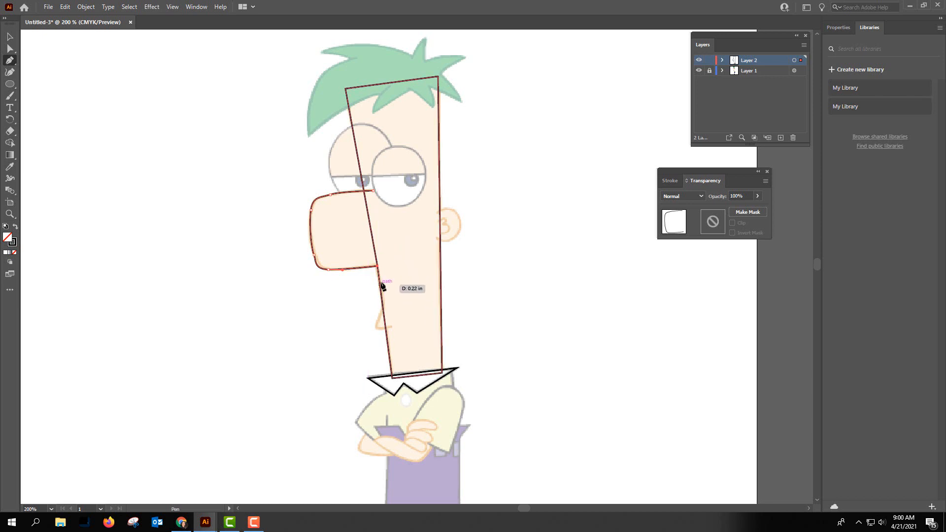
pyautogui.press('ctrl')
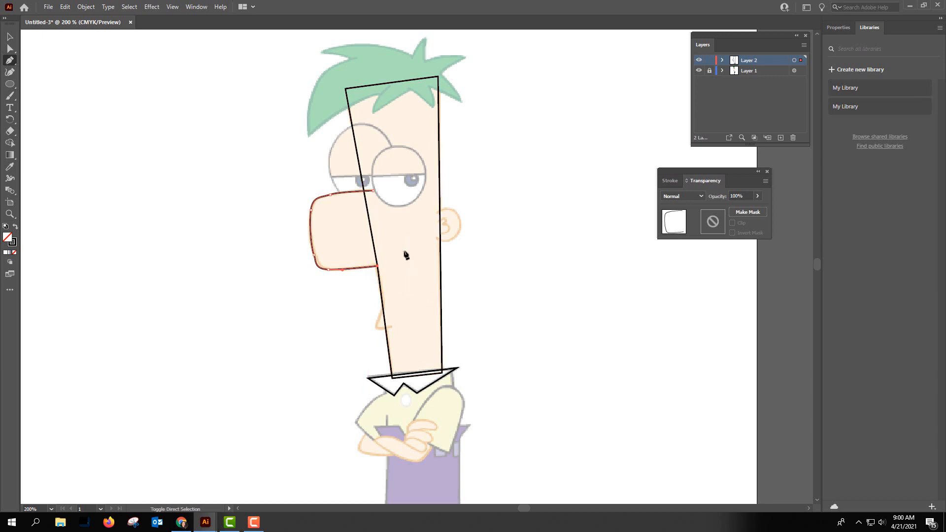
pyautogui.keyDown('ctrl'); pyautogui.click(405, 254); pyautogui.keyUp('ctrl')
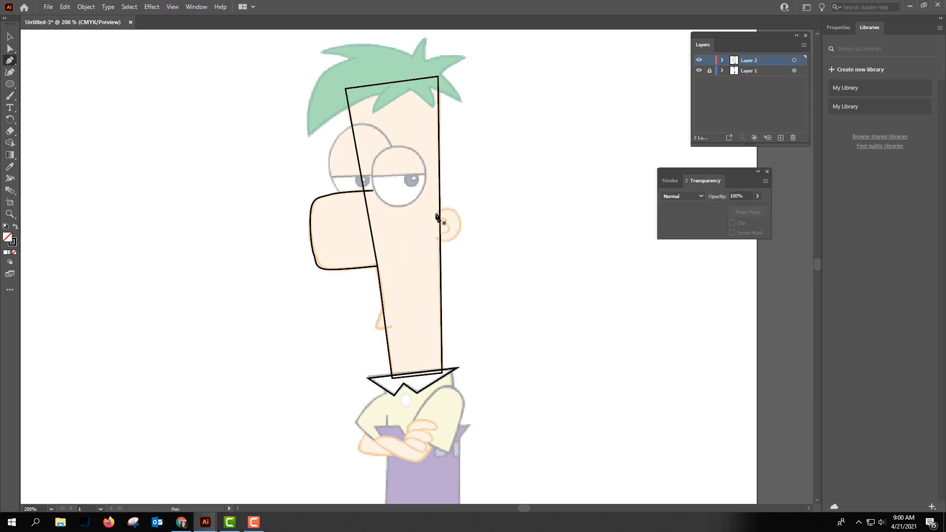
# Trace the outer ear as an open two-point curved Pen path, adjust its direction handles to fit the image, and deselect it.
pyautogui.moveTo(435, 213); pyautogui.dragTo(451, 202)
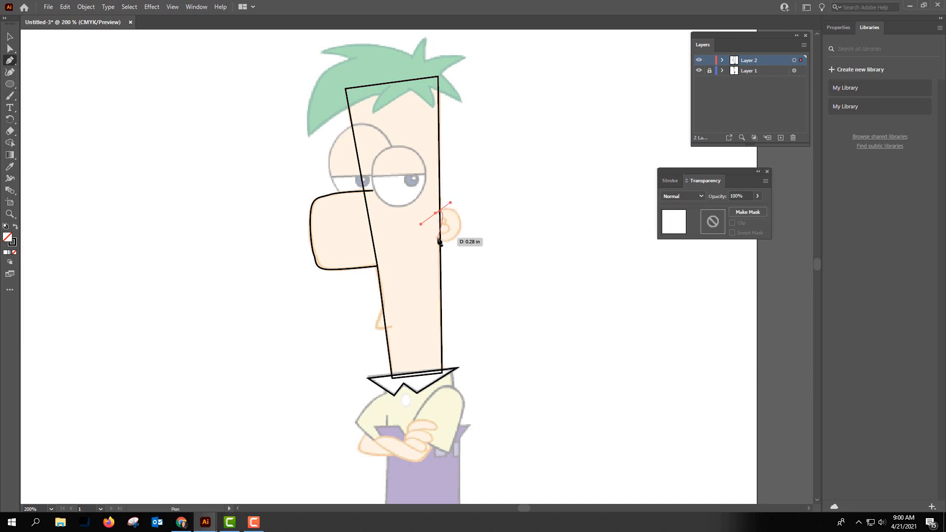
pyautogui.moveTo(438, 238); pyautogui.dragTo(399, 223)
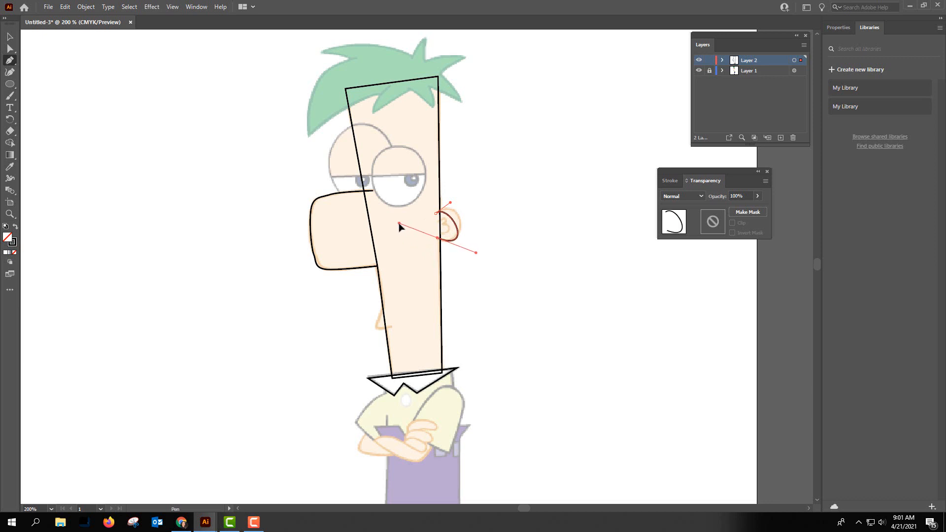
pyautogui.click(9, 50)
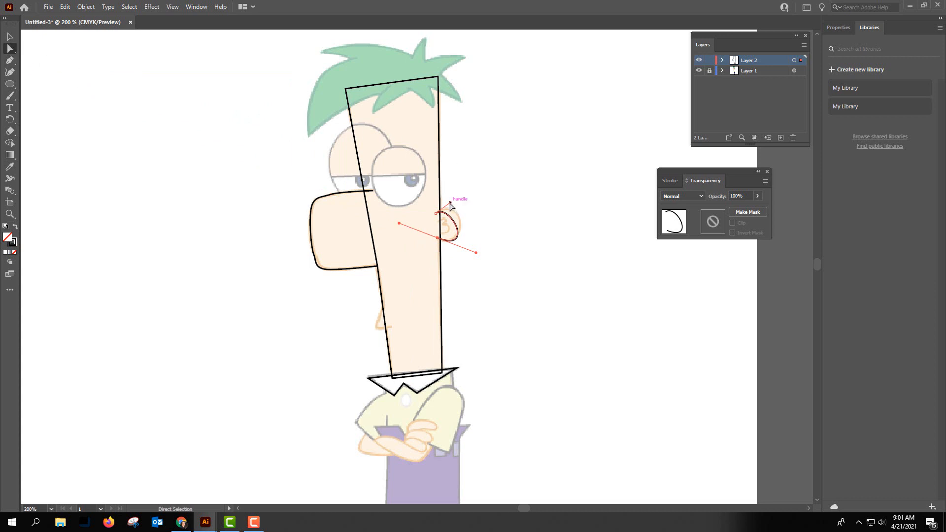
pyautogui.moveTo(449, 204); pyautogui.dragTo(462, 191)
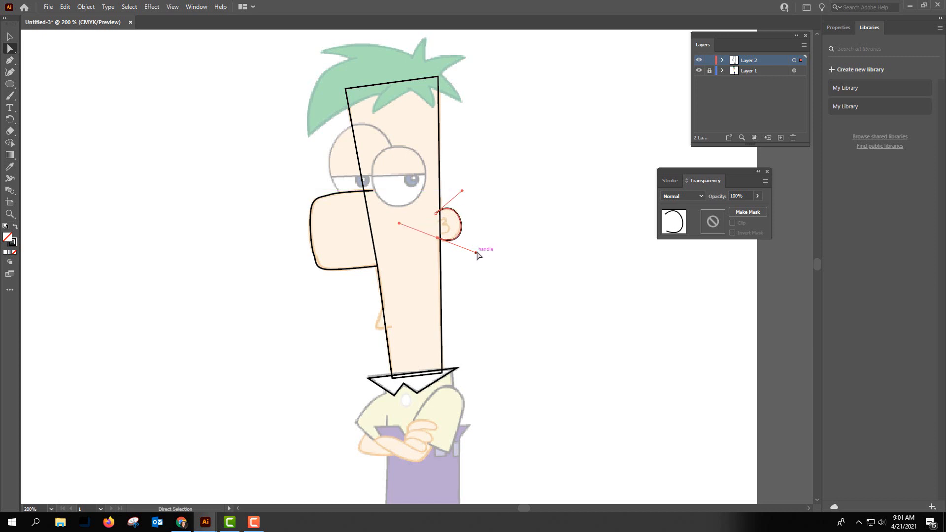
pyautogui.moveTo(477, 254); pyautogui.dragTo(471, 253)
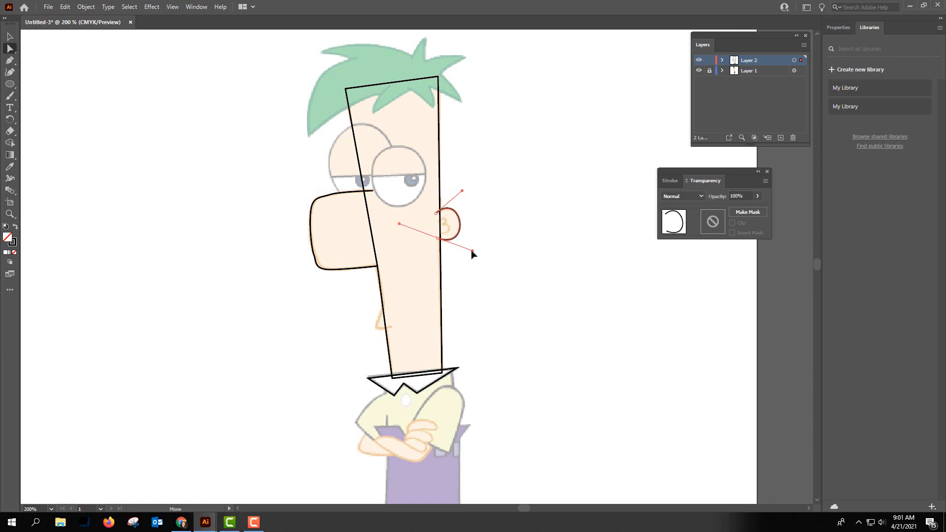
pyautogui.click(9, 60)
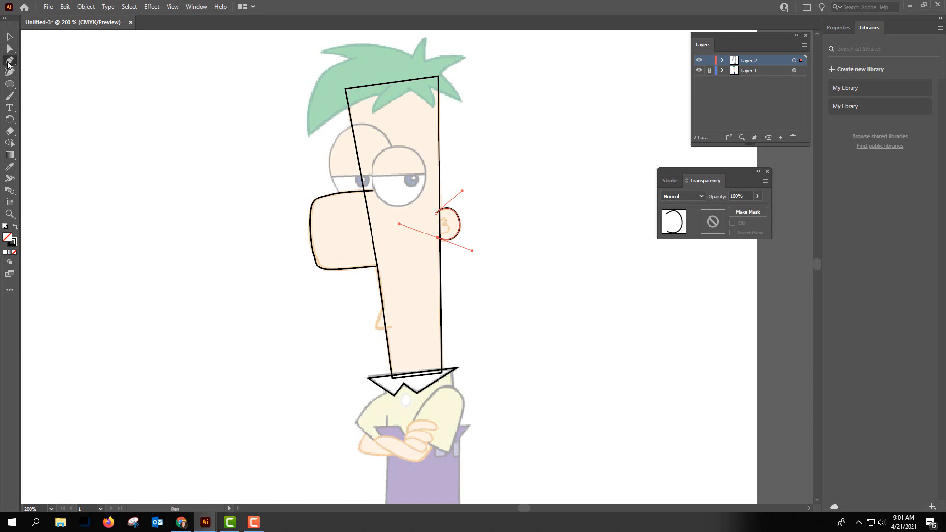
pyautogui.keyDown('ctrl'); pyautogui.click(629, 266); pyautogui.keyUp('ctrl')
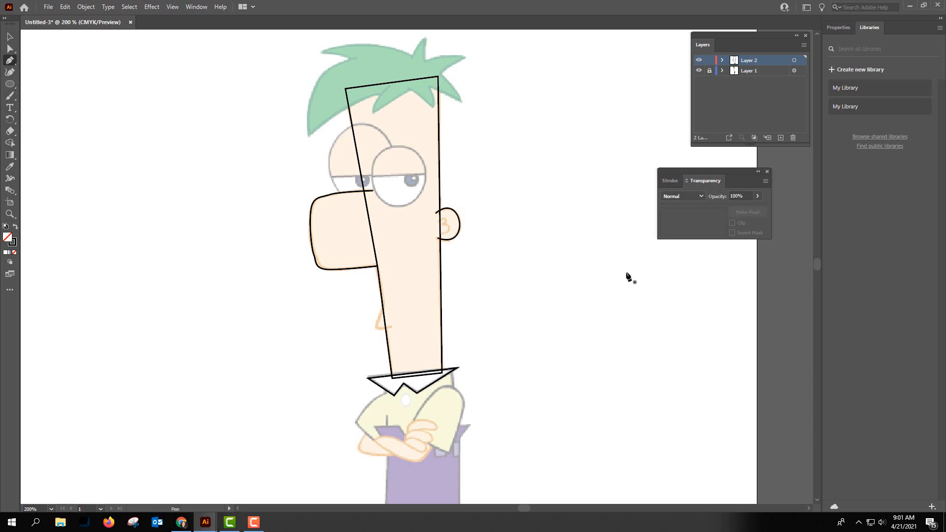
# Trace the mouth below the nose as an open three-point Pen path with straight segments, and deselect it.
pyautogui.click(383, 307)
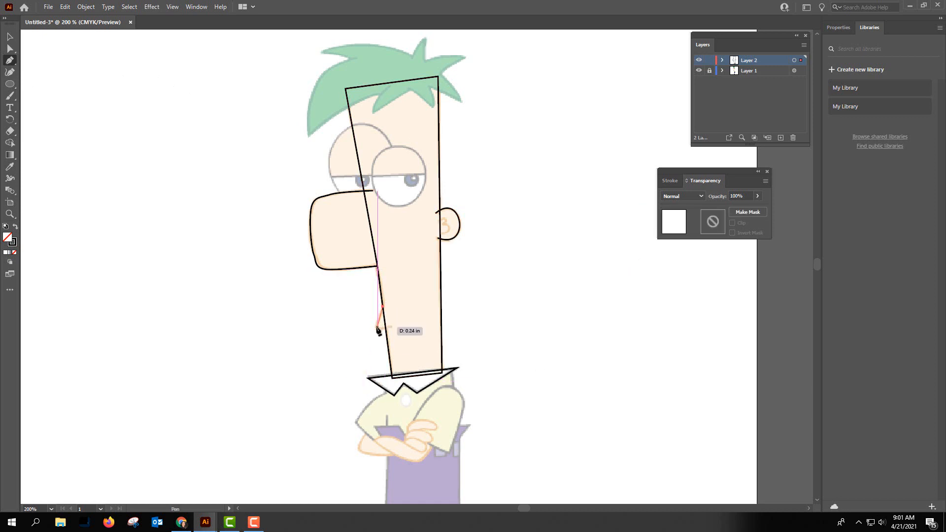
pyautogui.click(377, 327)
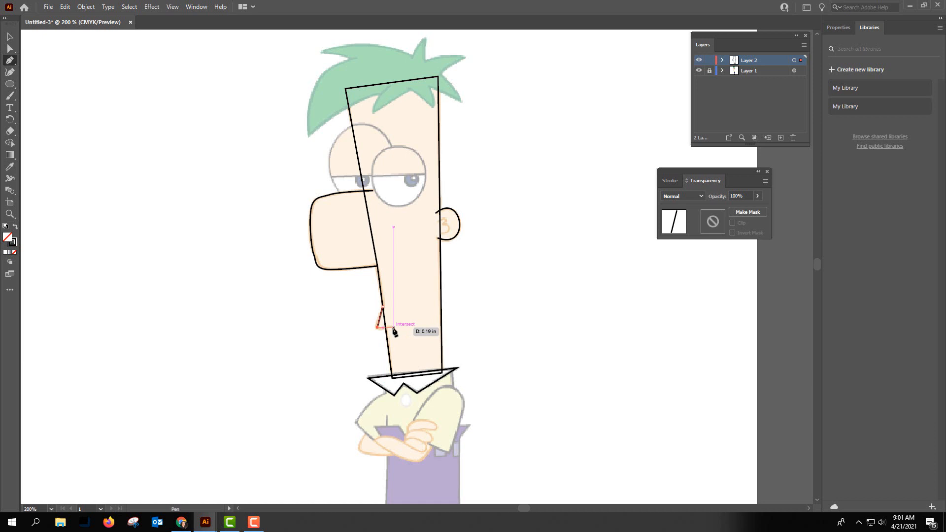
pyautogui.click(396, 328)
pyautogui.hotkey('ctrl', 'shift', 'a')
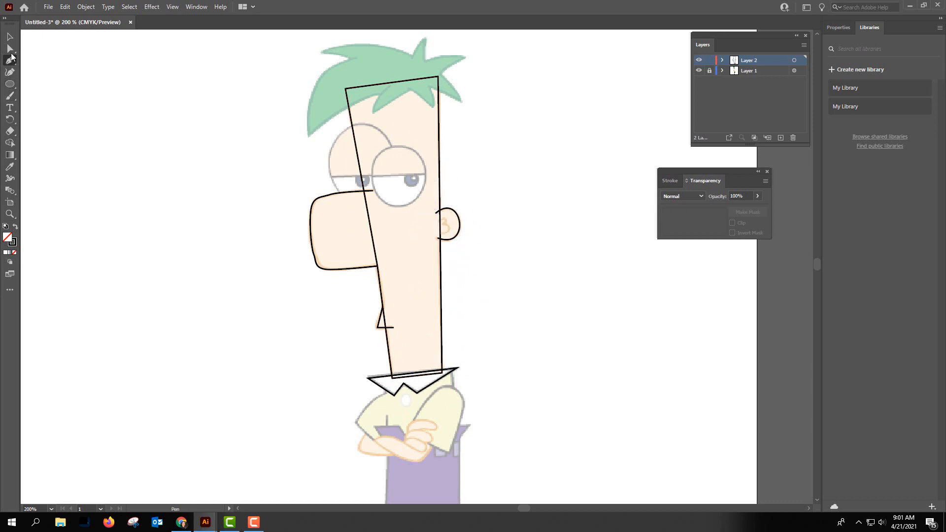
# Draw an ellipse over the front eye, adjust its position and anchor points to match the eye outline, and deselect it.
pyautogui.click(11, 84)
pyautogui.moveTo(367, 144); pyautogui.dragTo(426, 208)
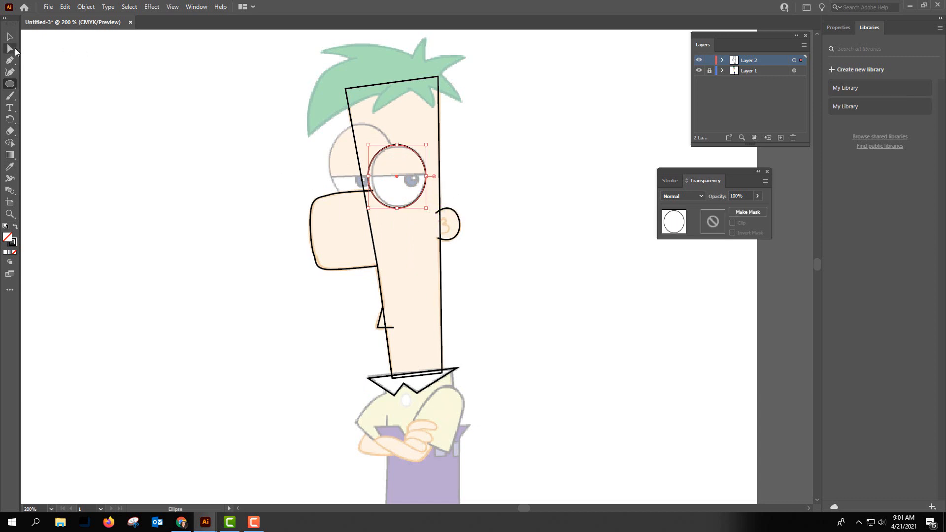
pyautogui.click(10, 49)
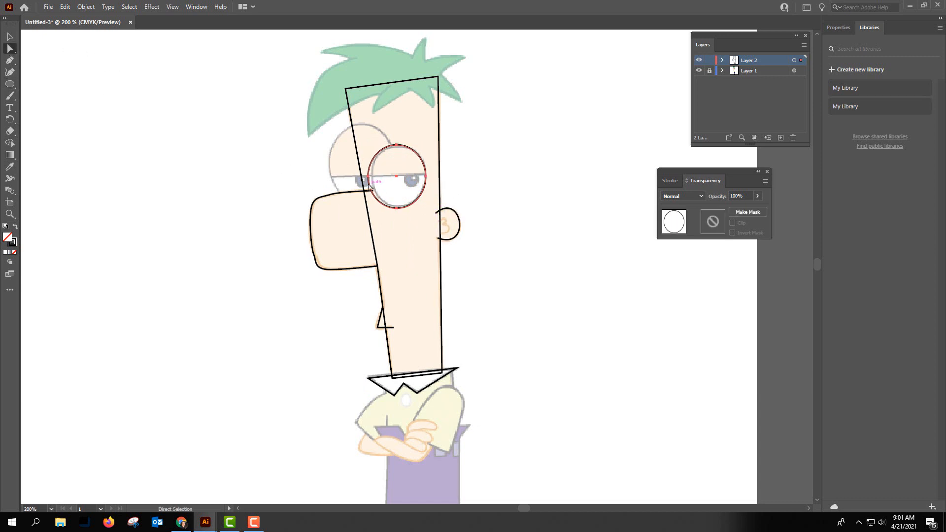
pyautogui.moveTo(367, 181); pyautogui.dragTo(371, 179)
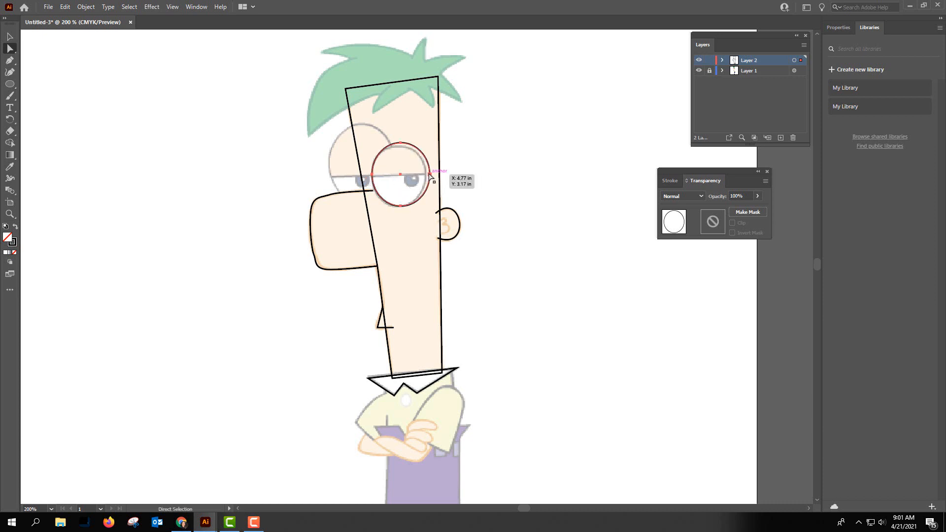
pyautogui.moveTo(430, 176); pyautogui.dragTo(426, 176)
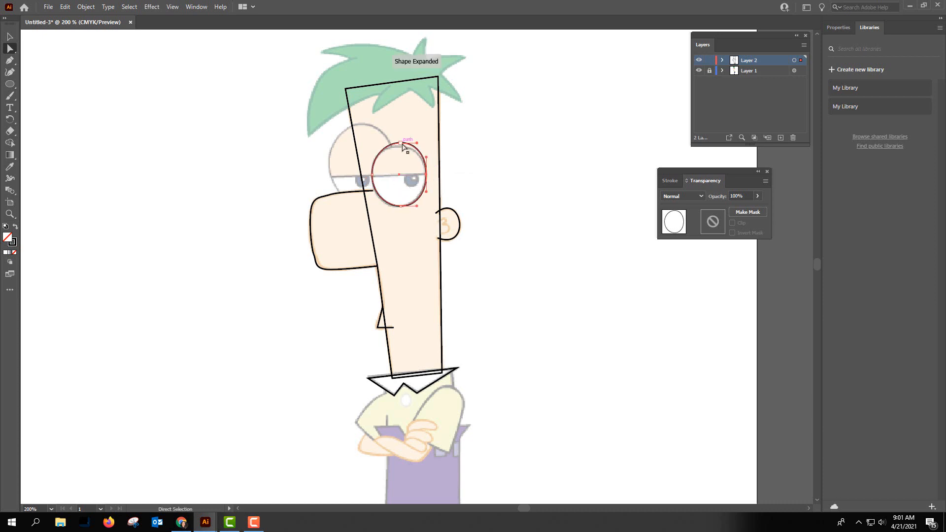
pyautogui.moveTo(400, 144); pyautogui.dragTo(399, 147)
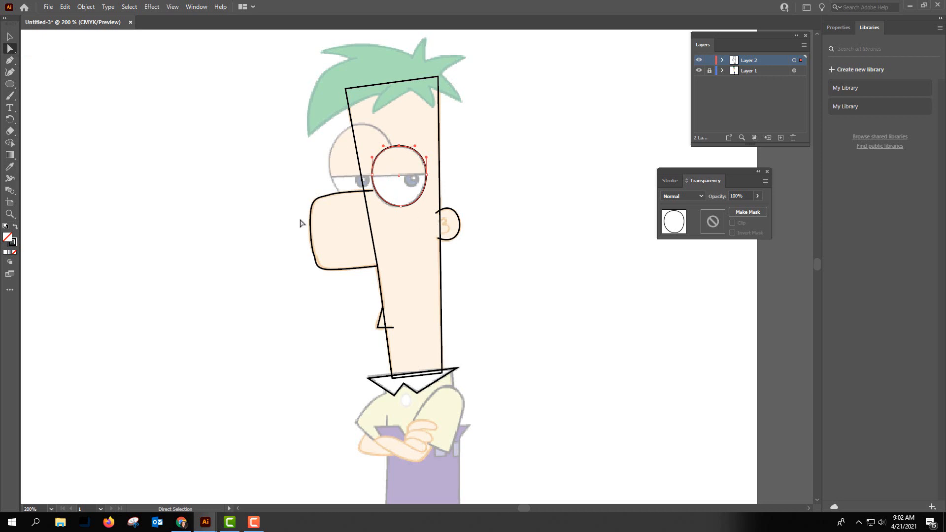
pyautogui.press('v')
pyautogui.click(201, 172)
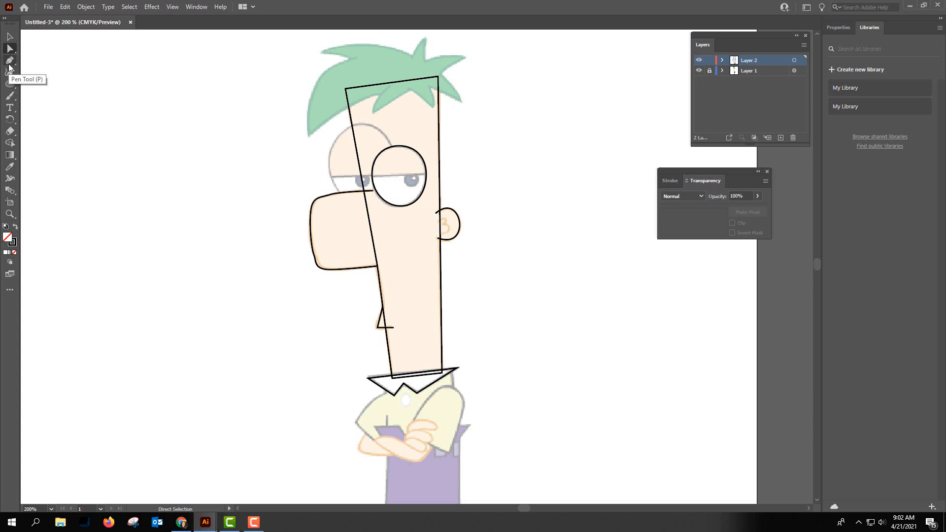
# Draw a straight eyelid line about 0.59 in long across the front eye, and a small ellipse over its pupil.
pyautogui.click(9, 60)
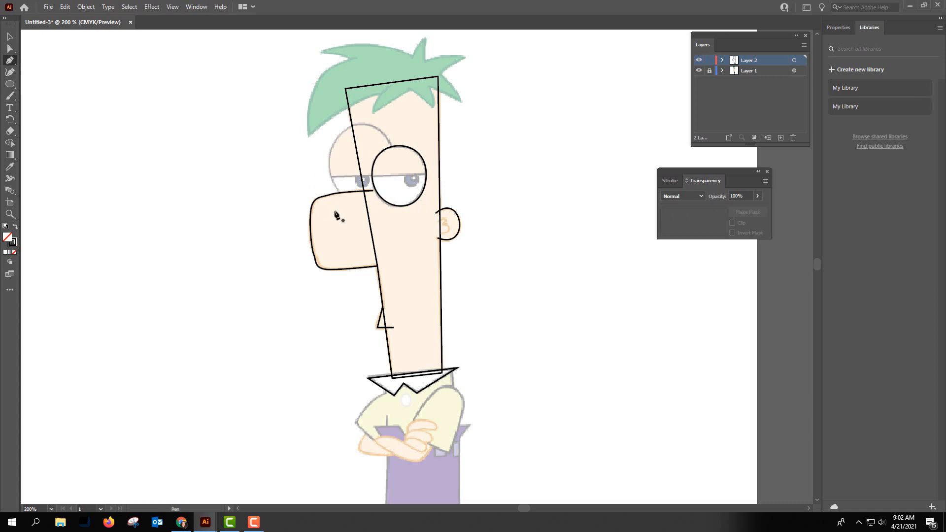
pyautogui.click(371, 175)
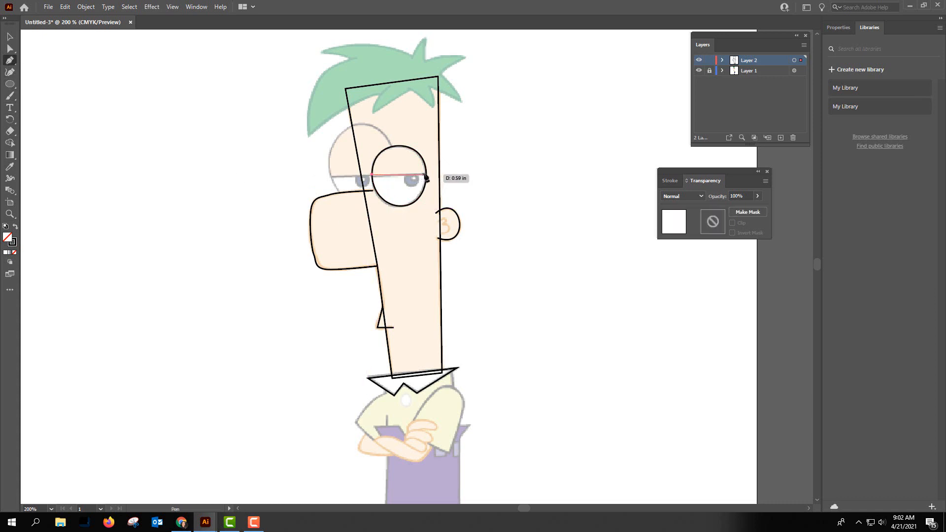
pyautogui.click(425, 176)
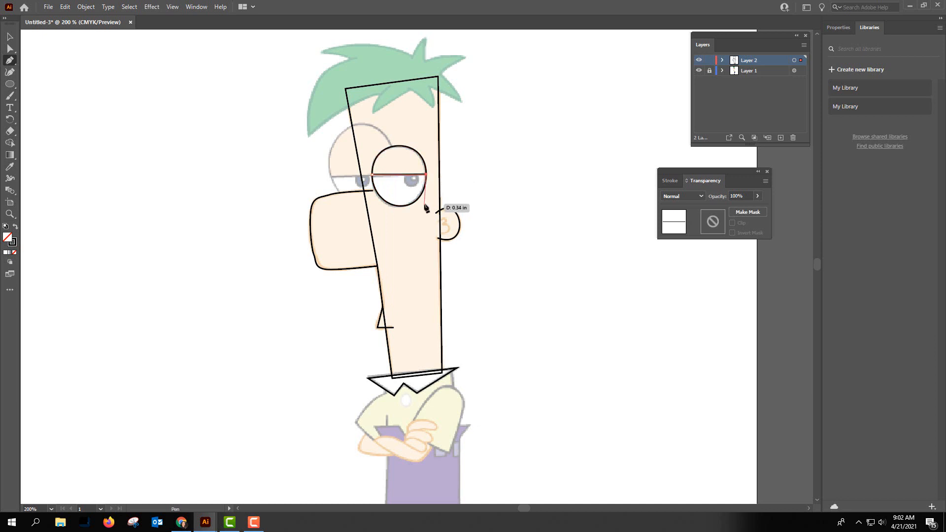
pyautogui.hotkey('ctrl', 'shift', 'a')
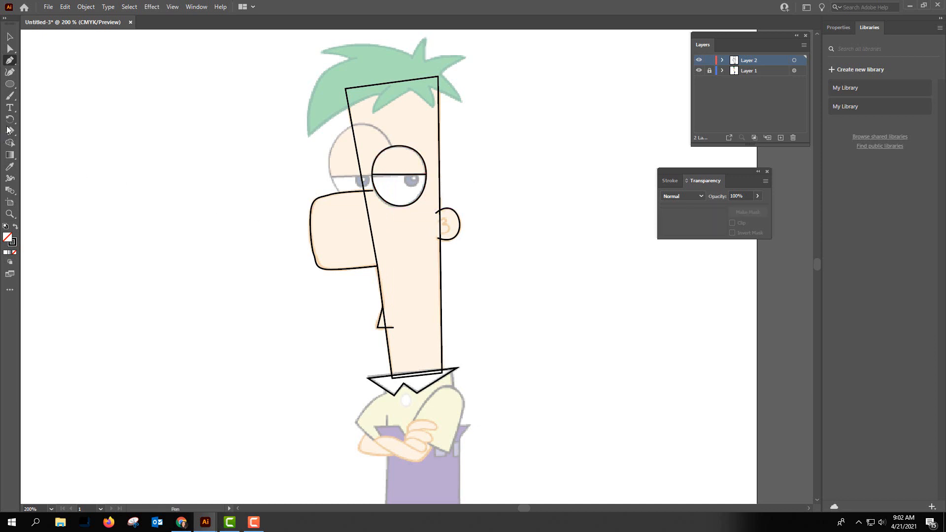
pyautogui.click(9, 84)
pyautogui.moveTo(403, 171); pyautogui.dragTo(419, 186)
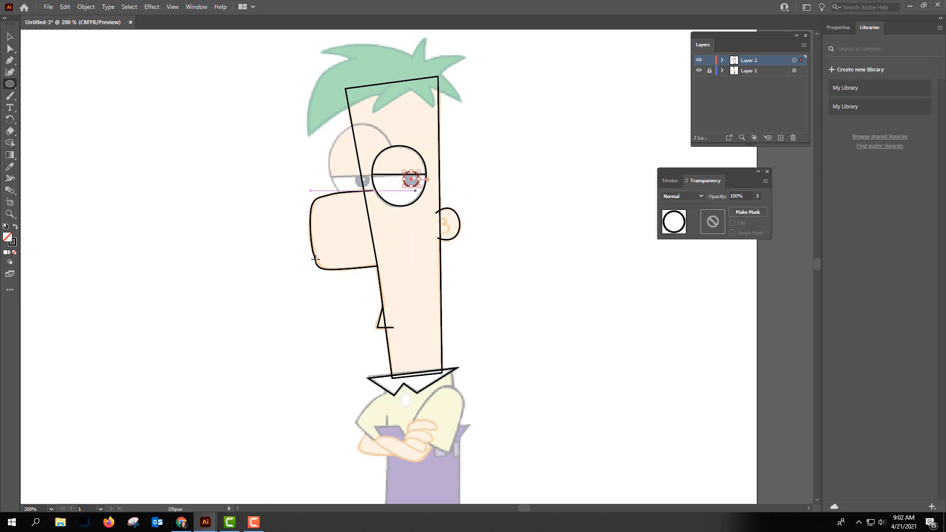
# Draw a smaller highlight ellipse inside the front eye's pupil, and deselect it.
pyautogui.press('a')
pyautogui.keyDown('ctrl'); pyautogui.click(182, 195); pyautogui.keyUp('ctrl')
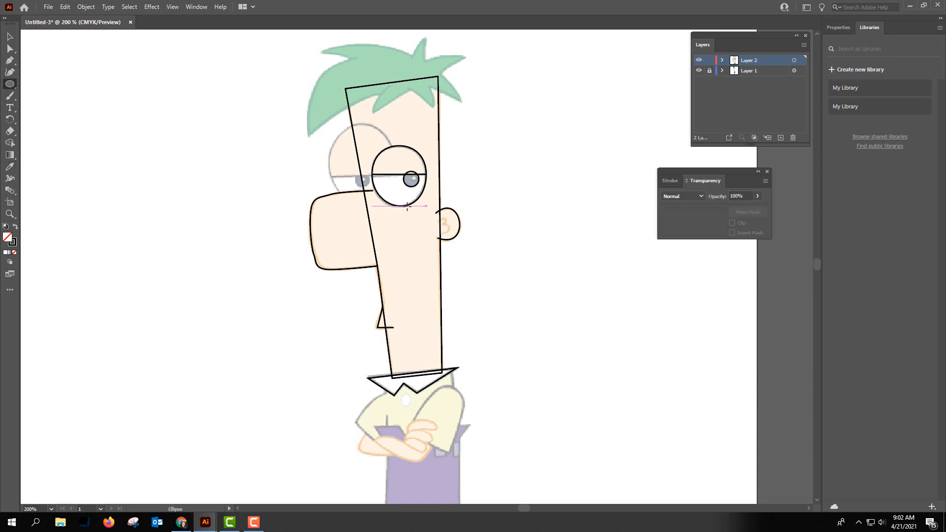
pyautogui.moveTo(411, 178); pyautogui.dragTo(419, 185)
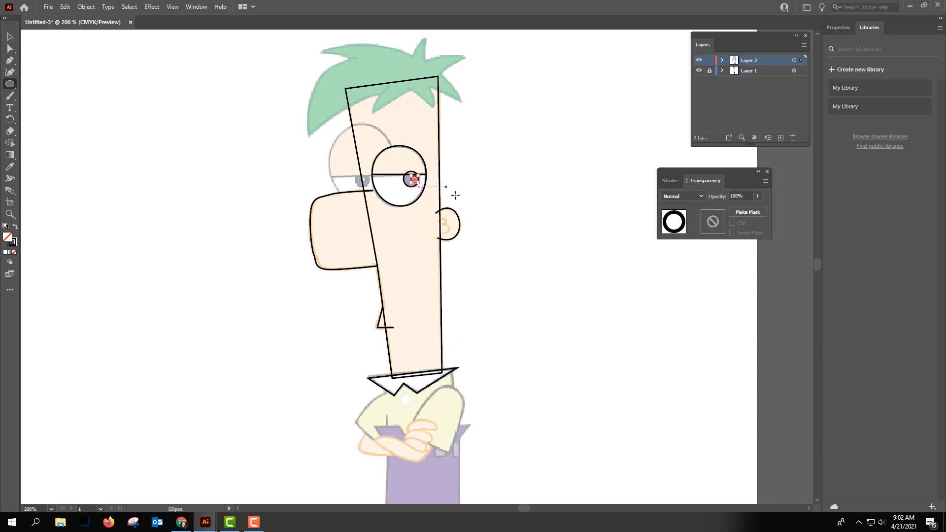
pyautogui.keyDown('ctrl'); pyautogui.click(334, 233); pyautogui.keyUp('ctrl')
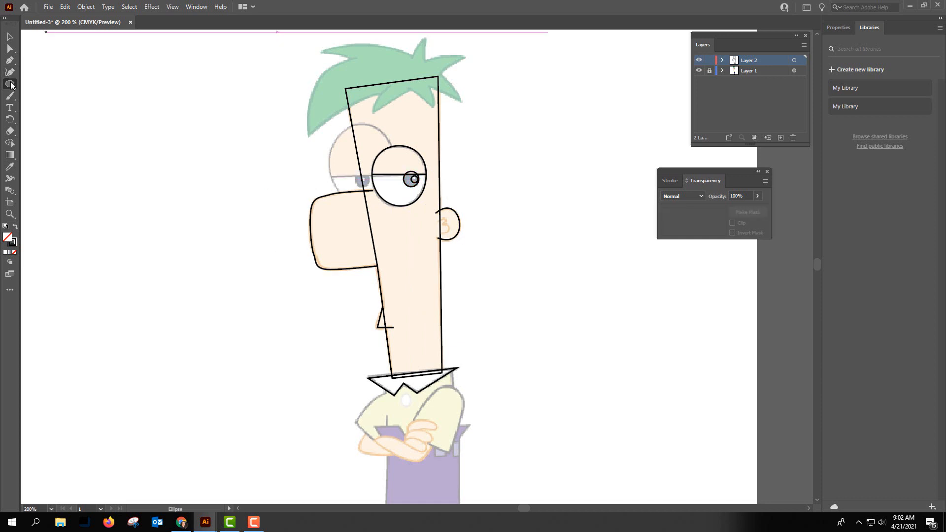
# Draw an ellipse over the back eye and adjust its width and height to match the eye outline.
pyautogui.moveTo(323, 125); pyautogui.dragTo(395, 197)
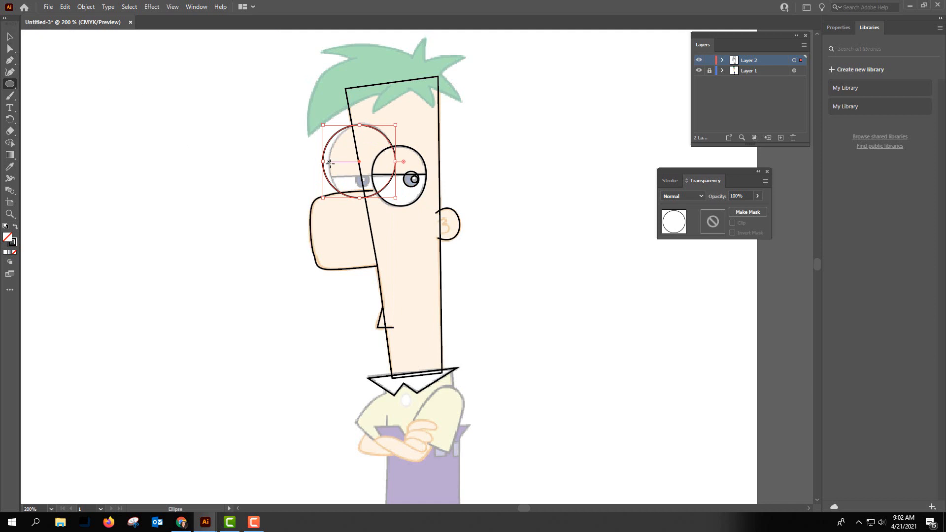
pyautogui.click(10, 37)
pyautogui.moveTo(323, 161); pyautogui.dragTo(328, 161)
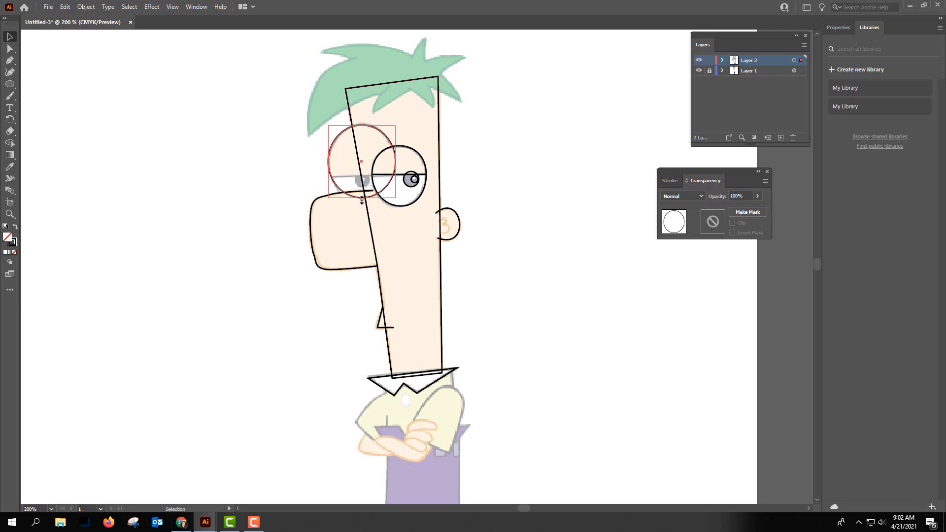
pyautogui.moveTo(362, 200); pyautogui.dragTo(363, 201)
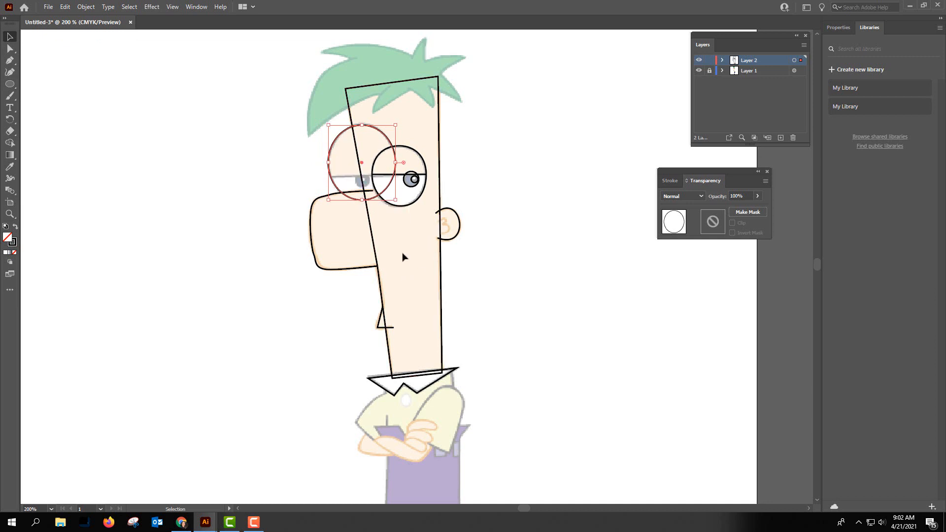
# Add anchor points on both sides of the back eye's ellipse where the eyelid meets it, and deselect it.
pyautogui.click(10, 61)
pyautogui.click(332, 178)
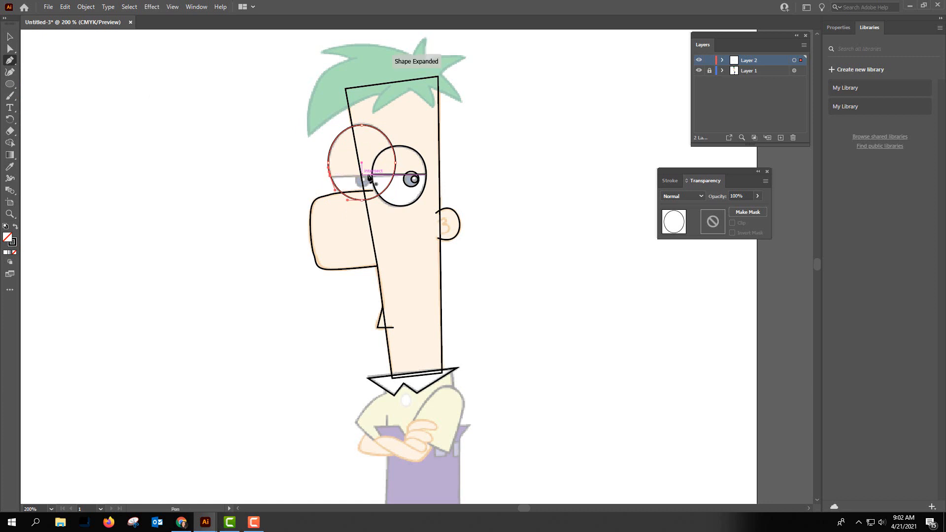
pyautogui.click(393, 174)
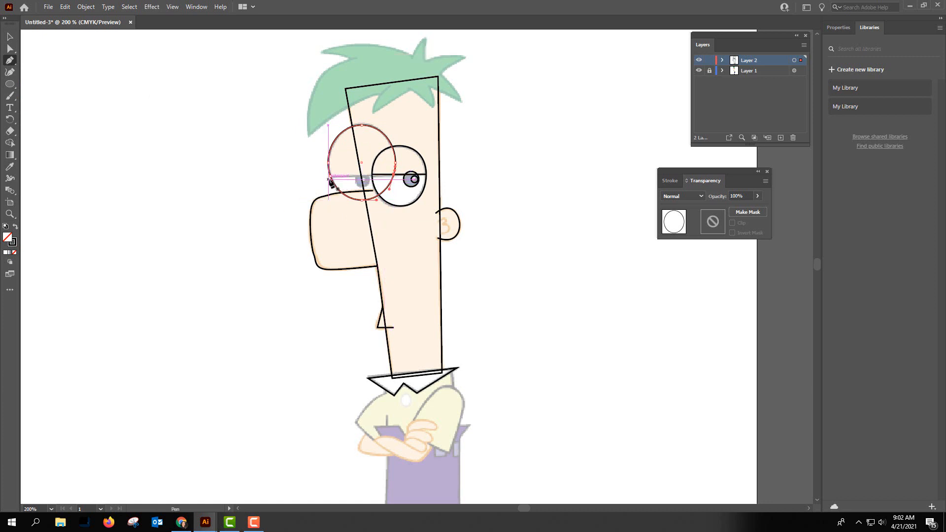
pyautogui.hotkey('ctrl', 'shift', 'a')
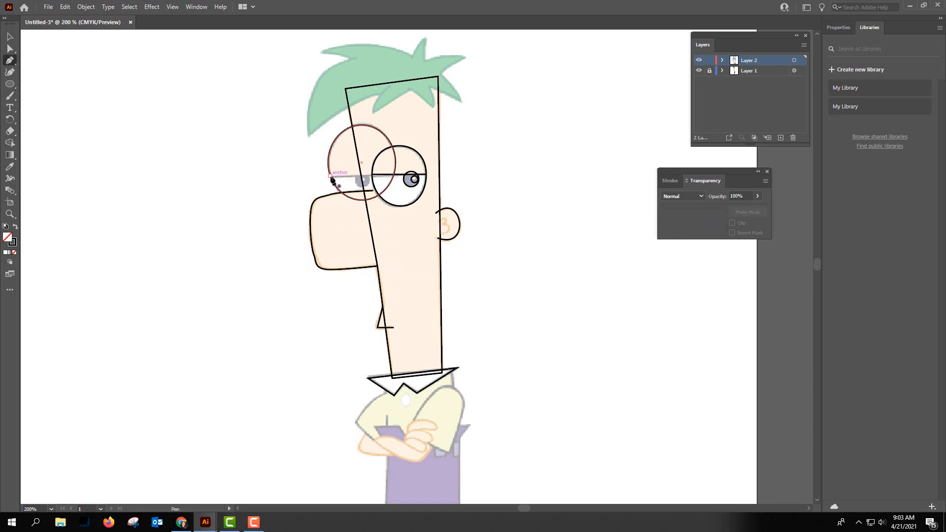
# Draw a straight eyelid line about 0.72 in long across the back eye with the Pen tool, and deselect it.
pyautogui.click(329, 176)
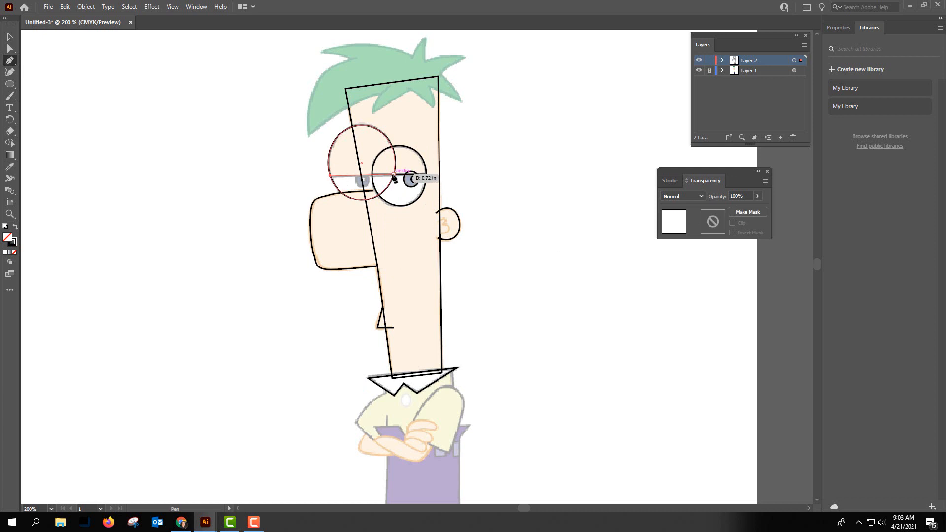
pyautogui.click(394, 176)
pyautogui.keyDown('ctrl'); pyautogui.click(228, 328); pyautogui.keyUp('ctrl')
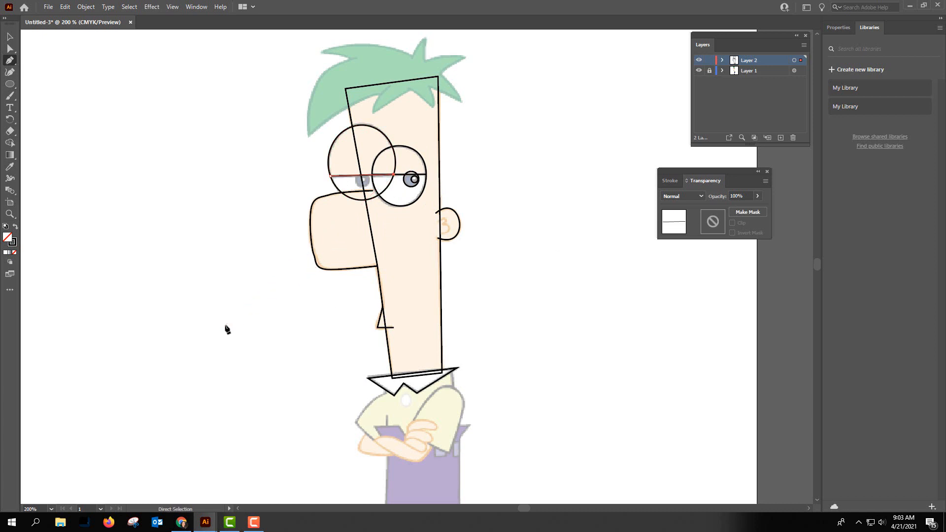
# Draw a small ellipse over the back eye's pupil, nudge it into alignment with the image, and deselect it.
pyautogui.click(10, 84)
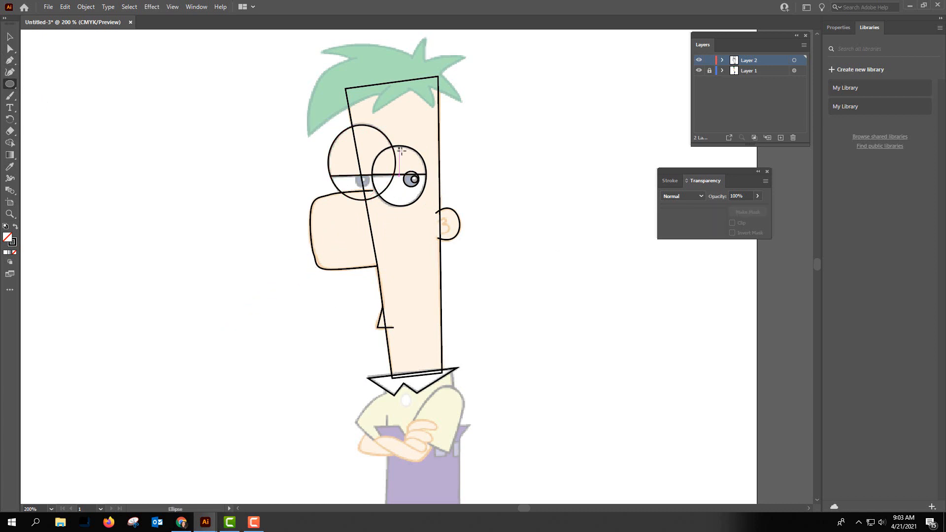
pyautogui.moveTo(355, 171); pyautogui.dragTo(368, 188)
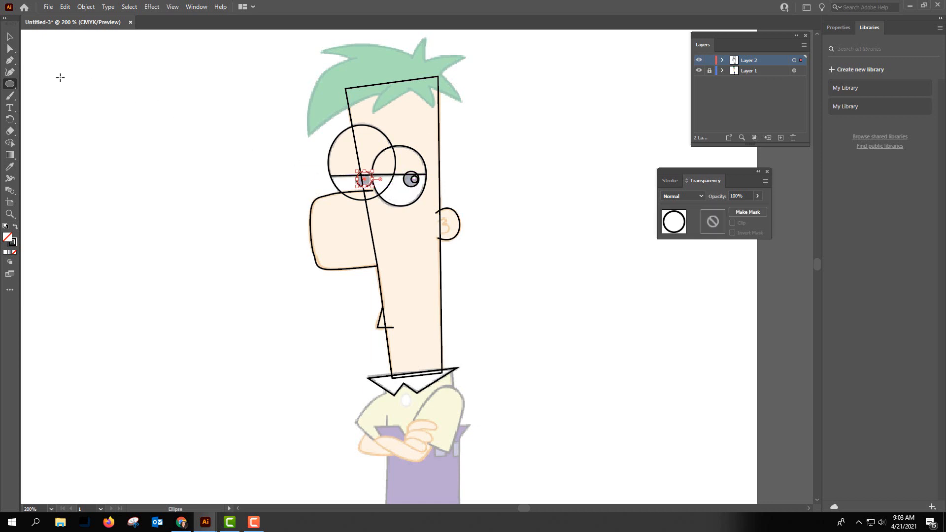
pyautogui.click(9, 37)
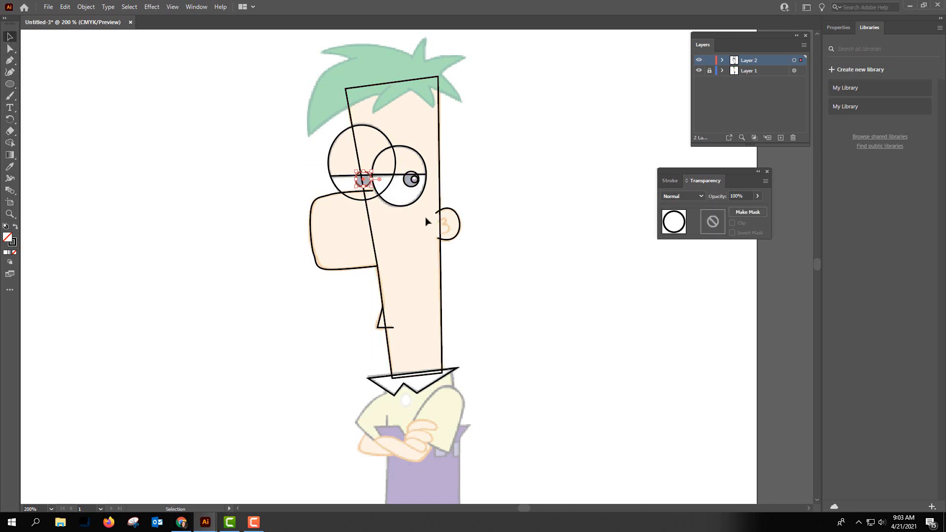
pyautogui.press('Left')
pyautogui.press('a')
pyautogui.press('v')
pyautogui.click(118, 152)
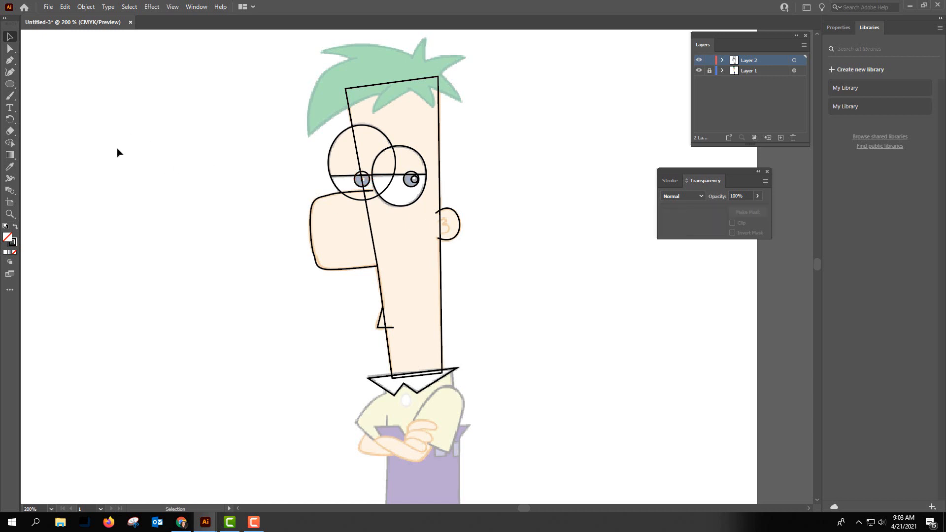
# Draw a smaller highlight ellipse inside the back eye's pupil, and deselect it.
pyautogui.click(11, 86)
pyautogui.moveTo(363, 178); pyautogui.dragTo(366, 181)
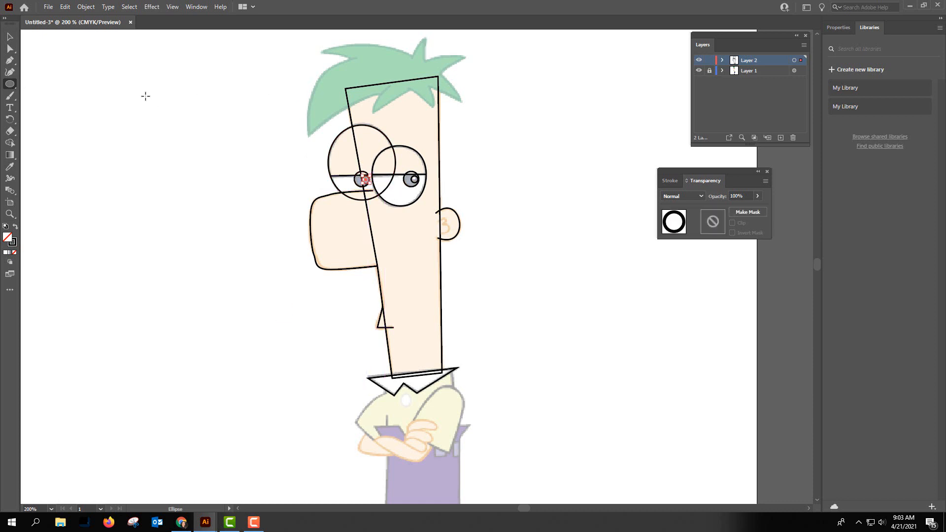
pyautogui.hotkey('ctrl', 'shift', 'a')
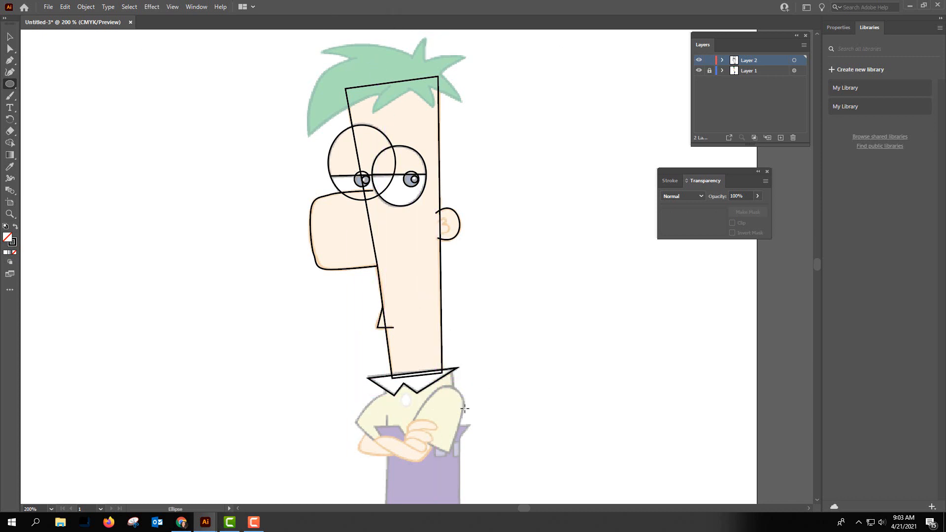
# Start the hair outline with the Pen tool at the top spike's tip, tracing curves through the notch to the next spike's tip above the ear.
pyautogui.click(11, 61)
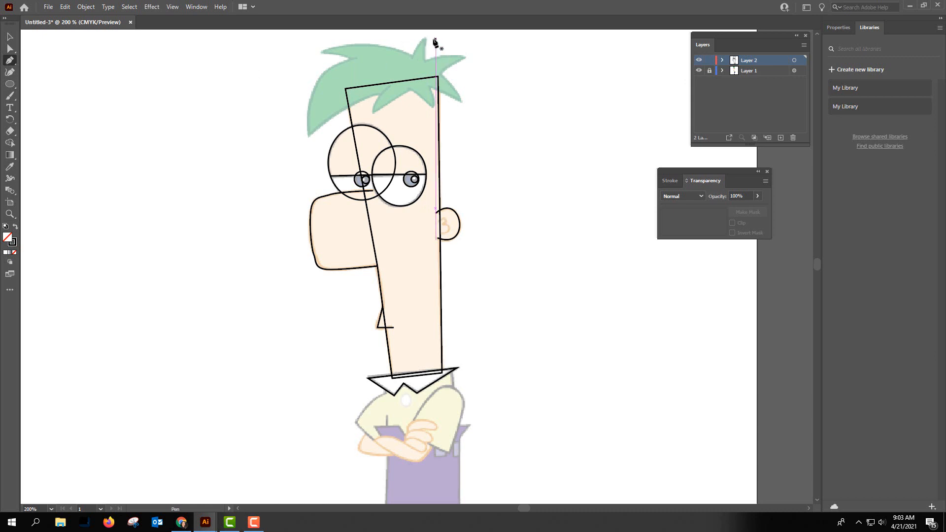
pyautogui.scroll(1, 428, 41)
pyautogui.moveTo(426, 47); pyautogui.dragTo(430, 73)
pyautogui.press('Escape')
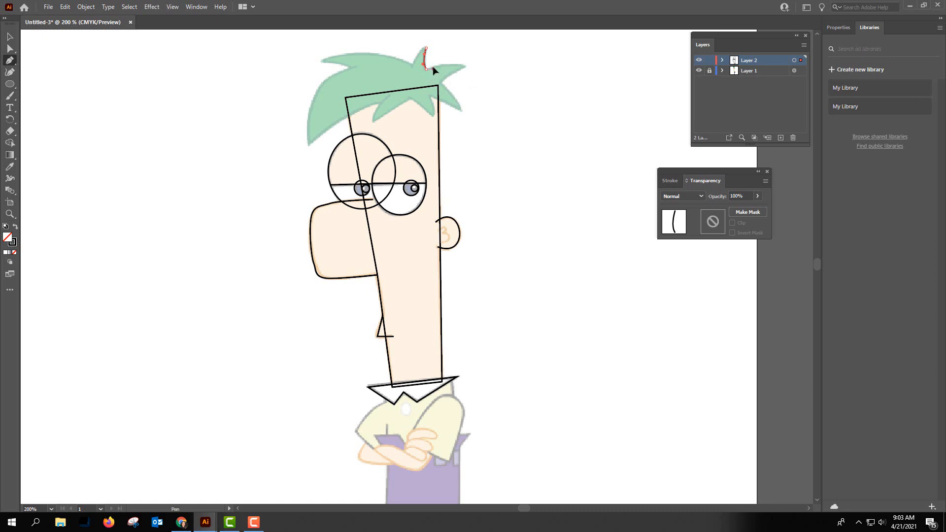
pyautogui.click(433, 65)
pyautogui.moveTo(434, 64); pyautogui.dragTo(486, 72)
pyautogui.moveTo(487, 72)
pyautogui.mouseDown()
pyautogui.moveTo(459, 64)
pyautogui.moveTo(487, 70)
pyautogui.mouseUp()
# Continue the hair path with curved segments around the lower spike on the ear side, ending in the notch beneath it.
pyautogui.moveTo(436, 91); pyautogui.dragTo(437, 95)
pyautogui.click(451, 93)
pyautogui.moveTo(453, 96)
pyautogui.mouseDown()
pyautogui.moveTo(461, 119)
pyautogui.moveTo(450, 109)
pyautogui.mouseUp()
pyautogui.moveTo(423, 96); pyautogui.dragTo(432, 104)
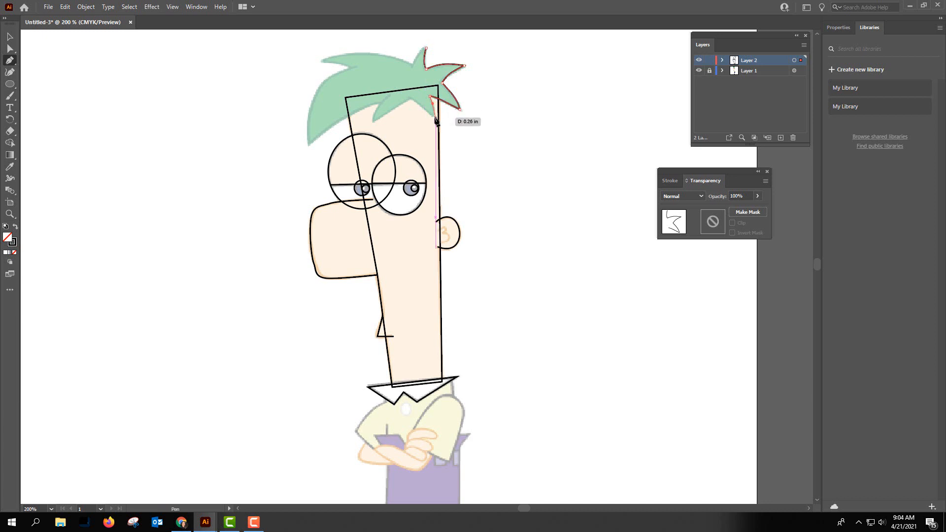
# Trace the two hair spikes hanging over the forehead with curved segments, end the path inside the hair, and deselect it.
pyautogui.click(436, 119)
pyautogui.moveTo(434, 128); pyautogui.dragTo(433, 125)
pyautogui.moveTo(436, 119); pyautogui.dragTo(426, 109)
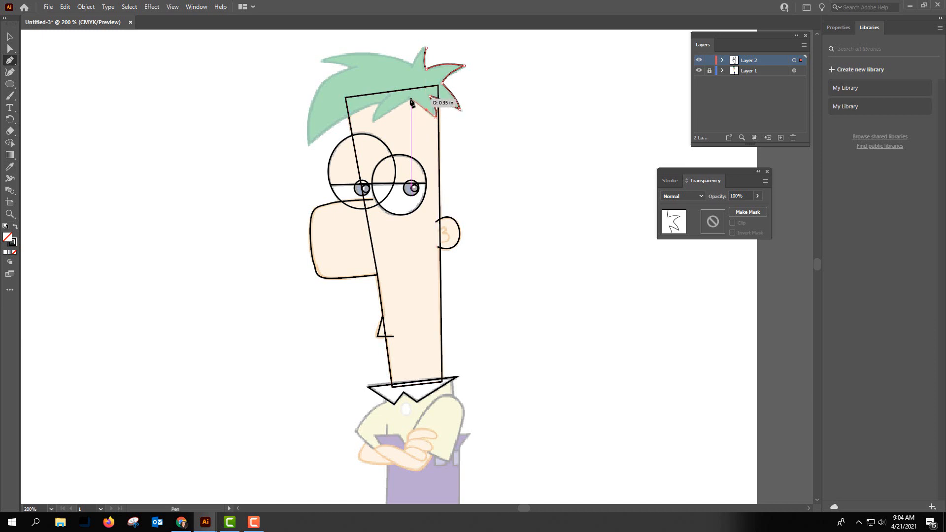
pyautogui.click(410, 99)
pyautogui.moveTo(404, 99); pyautogui.dragTo(404, 100)
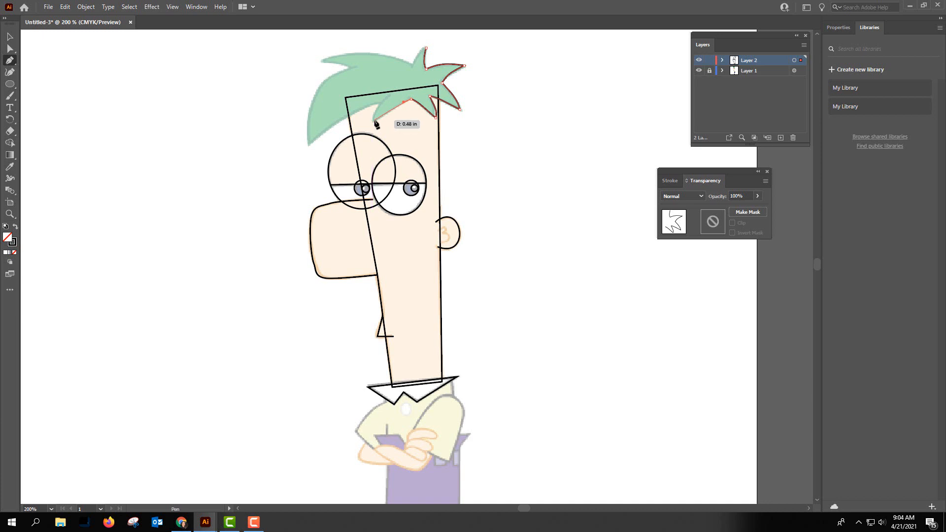
pyautogui.click(375, 118)
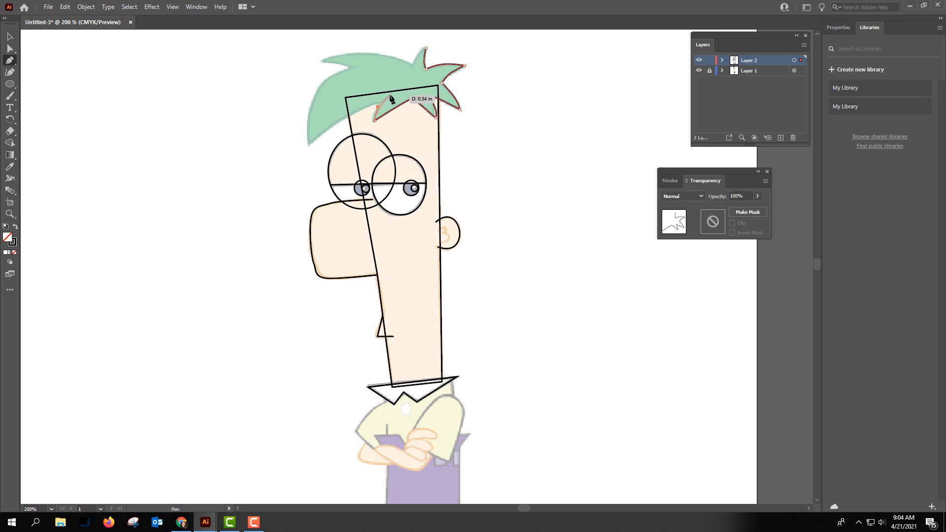
pyautogui.click(387, 96)
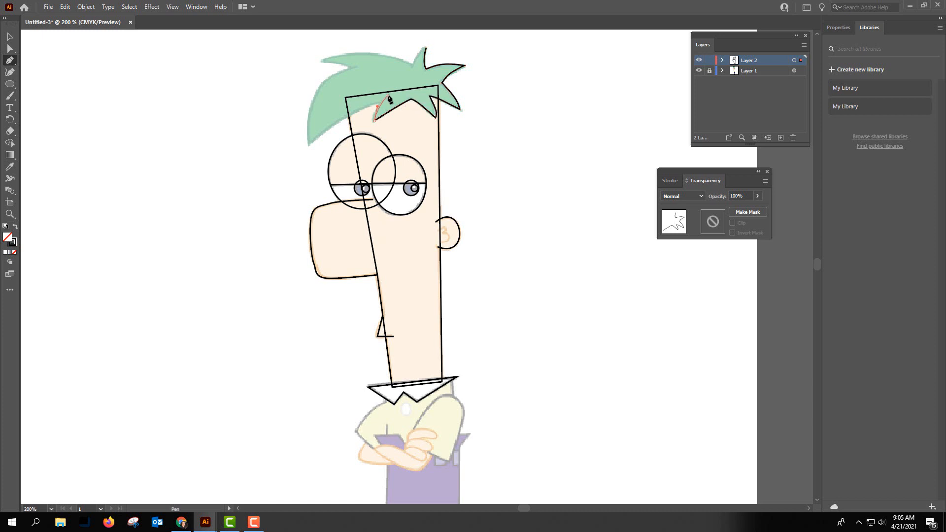
pyautogui.hotkey('ctrl', 'shift', 'a')
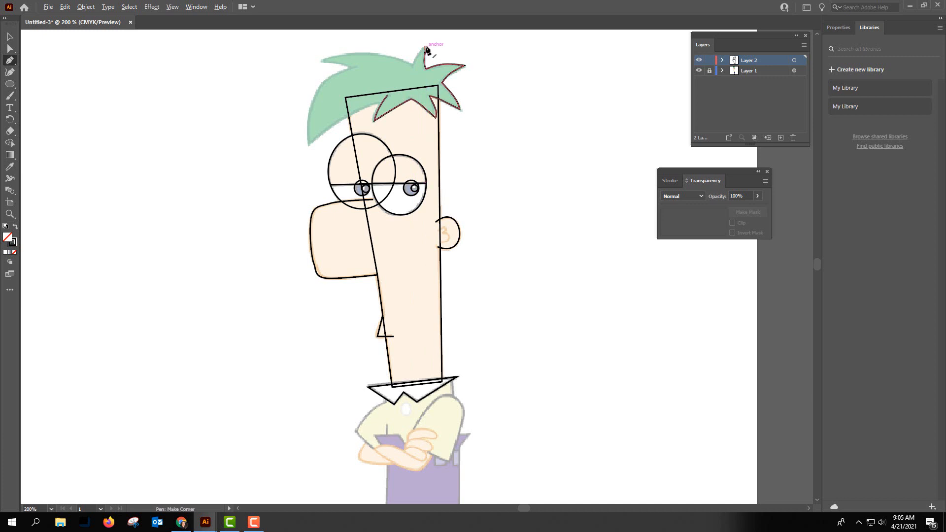
# Resume the hair path from the top spike's tip, tracing down to the adjacent notch and onto the top of the head.
pyautogui.click(424, 48)
pyautogui.click(422, 52)
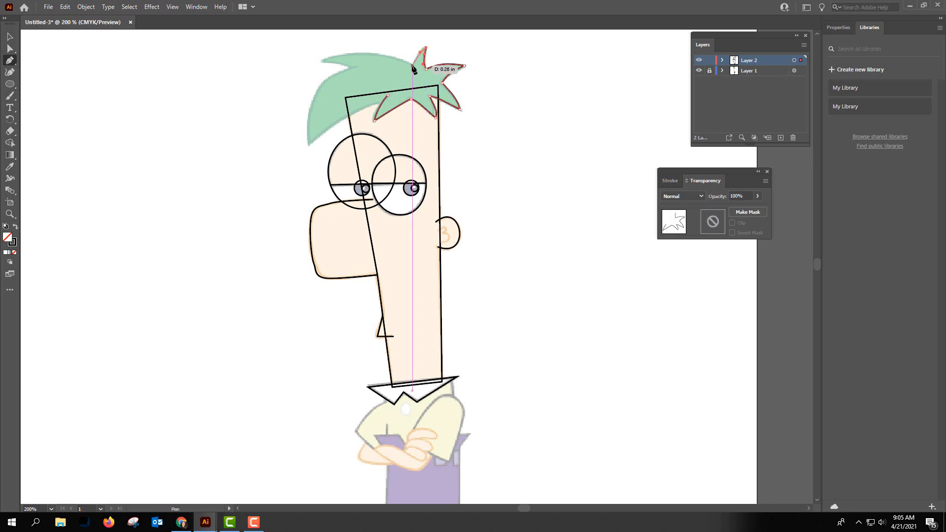
pyautogui.click(412, 65)
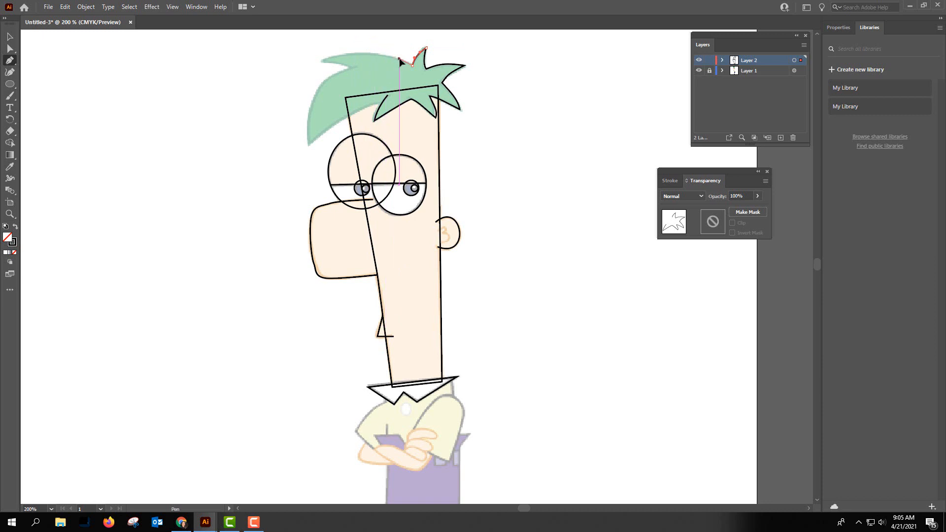
pyautogui.click(399, 59)
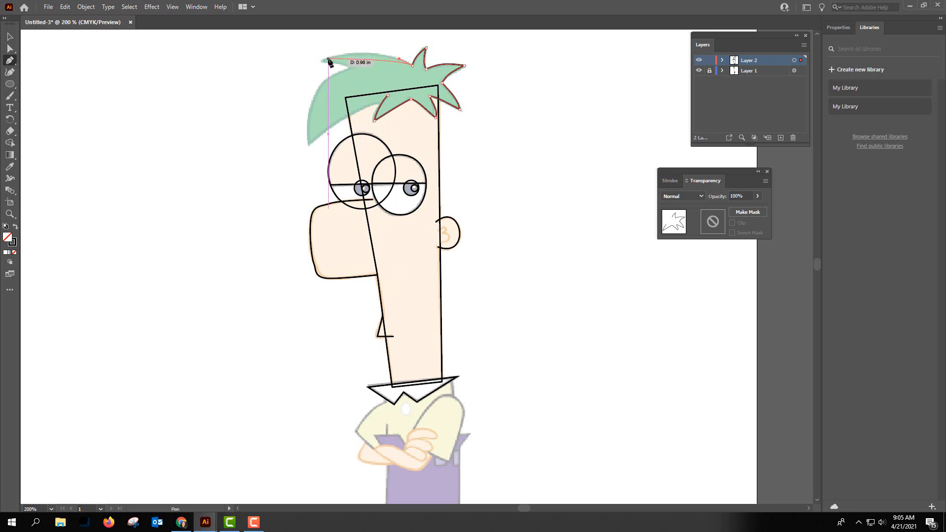
# Curve the hair path along the top to the upper forelock's tip, retract the outgoing handle, and trace back to the notch beneath it.
pyautogui.moveTo(321, 61); pyautogui.dragTo(278, 78)
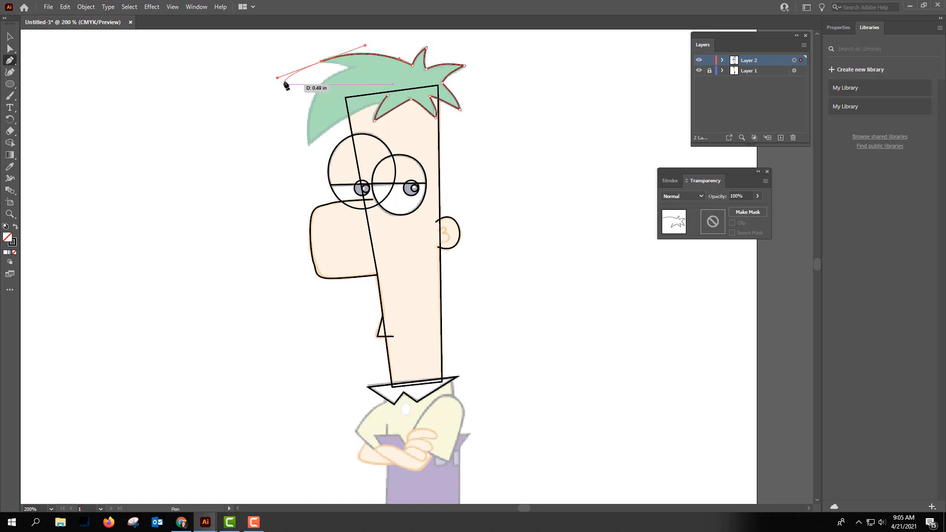
pyautogui.press('alt')
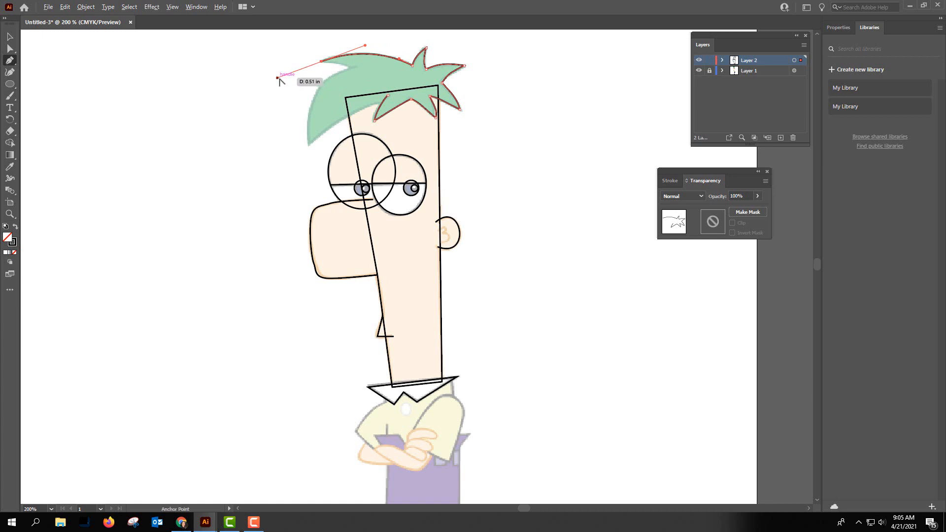
pyautogui.moveTo(277, 78); pyautogui.dragTo(321, 62)
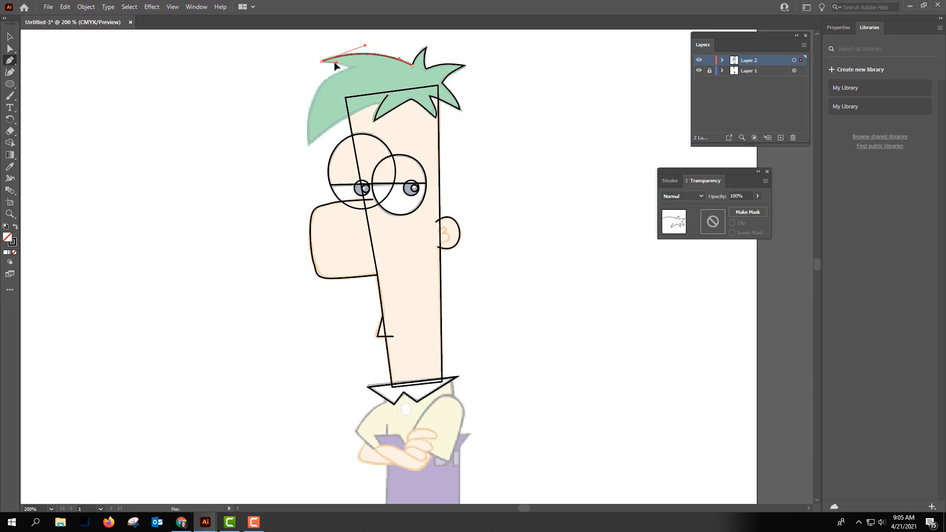
pyautogui.click(354, 66)
pyautogui.click(354, 66)
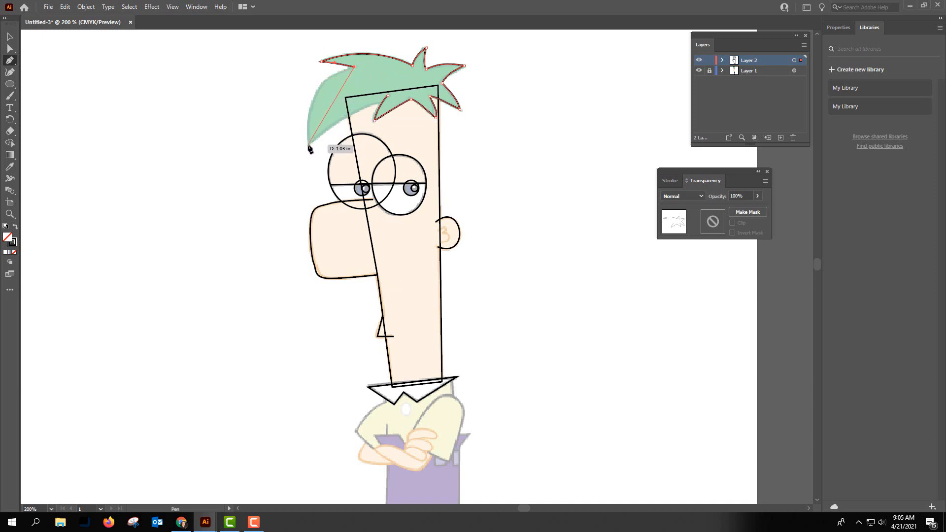
# Curve the hair path down to the long forelock's tip, trace its lower edge to the forehead spike, and deselect the path.
pyautogui.moveTo(308, 144); pyautogui.dragTo(306, 220)
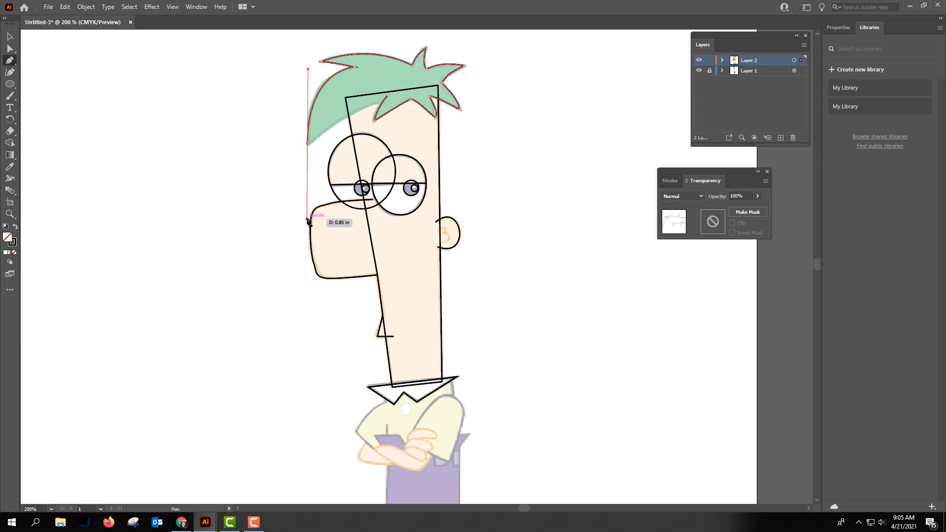
pyautogui.click(308, 145)
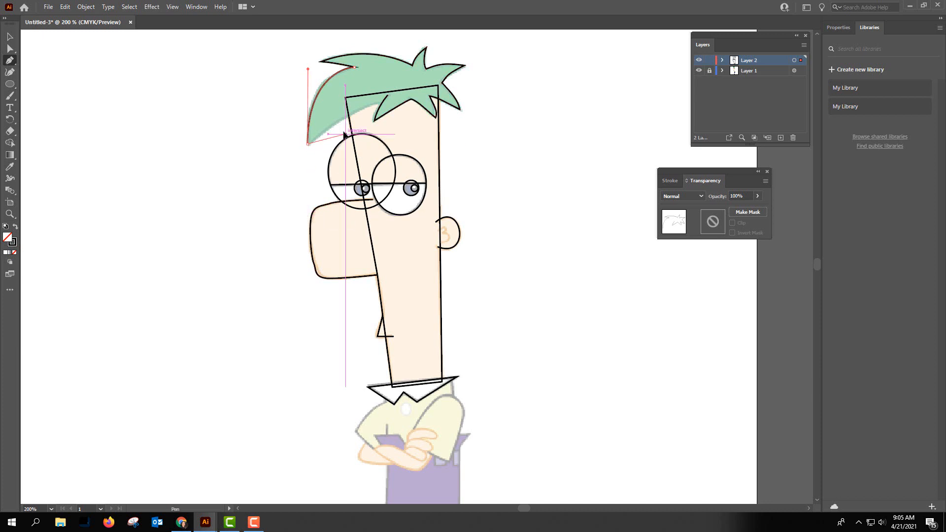
pyautogui.click(337, 121)
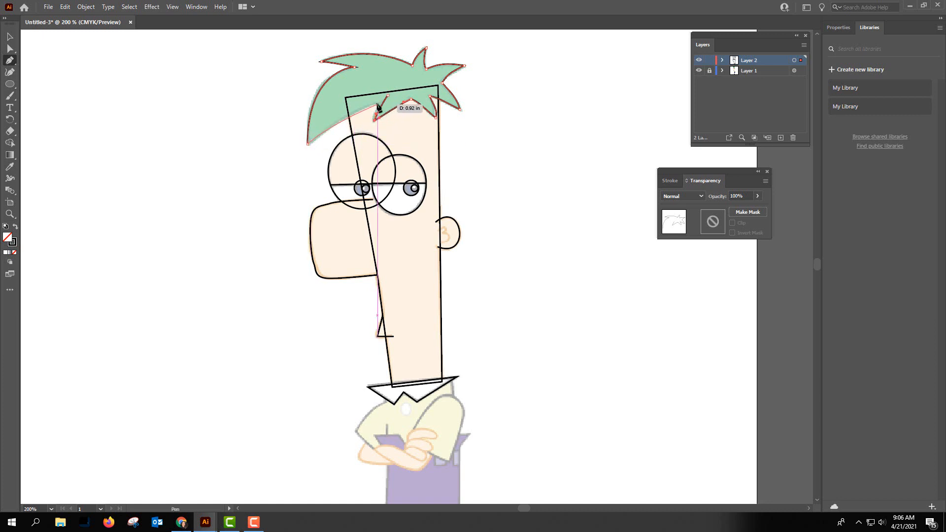
pyautogui.click(382, 104)
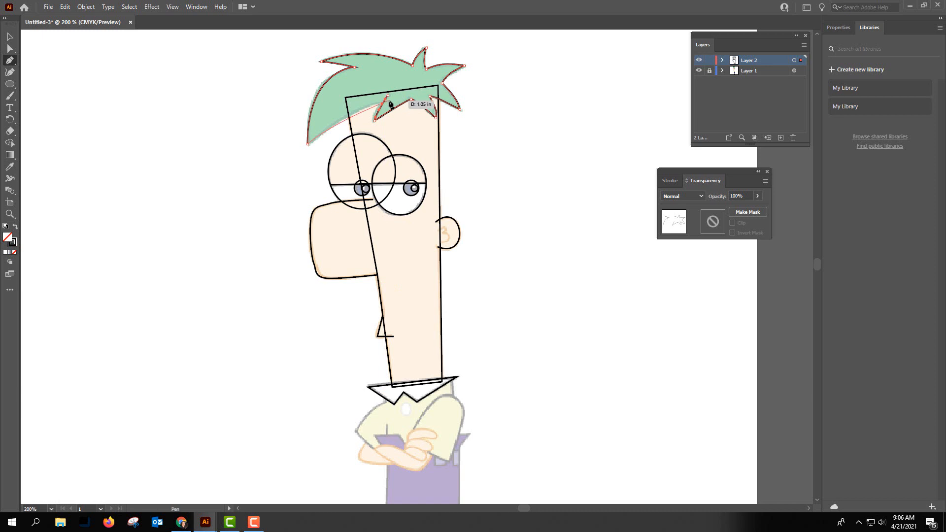
pyautogui.moveTo(389, 100); pyautogui.dragTo(404, 97)
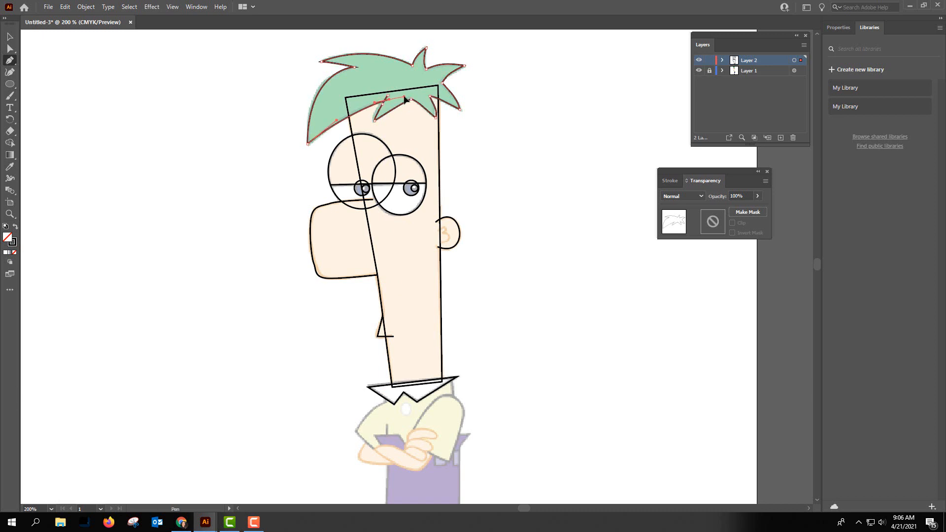
pyautogui.keyDown('ctrl'); pyautogui.click(401, 134); pyautogui.keyUp('ctrl')
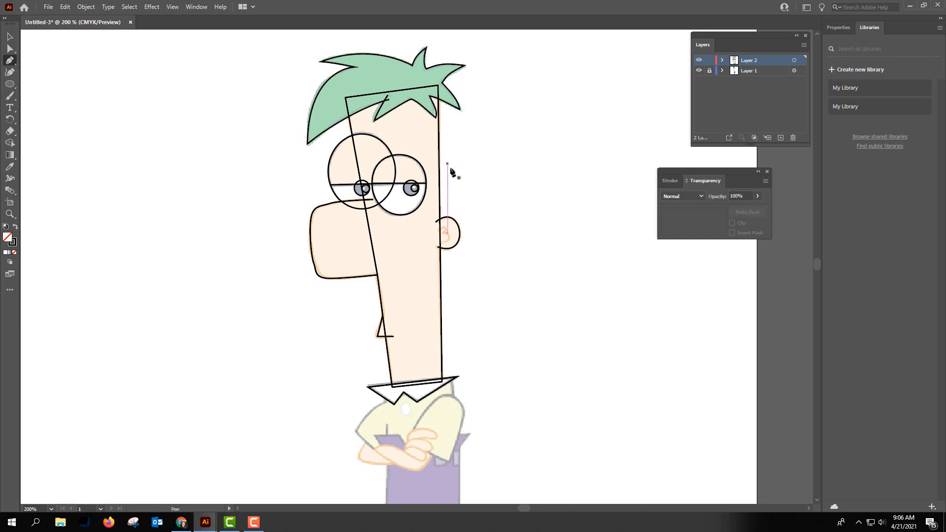
# Move the forelock path's end anchor back so it meets the edge of the adjacent forehead spike, and deselect the path.
pyautogui.hotkey('ctrl', '=')
pyautogui.hotkey('ctrl', '=')
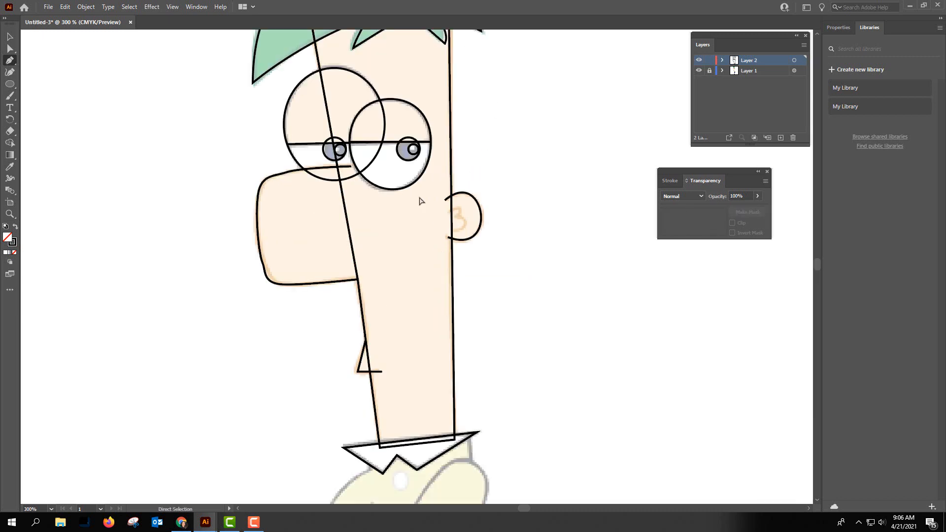
pyautogui.moveTo(428, 198); pyautogui.dragTo(529, 309)
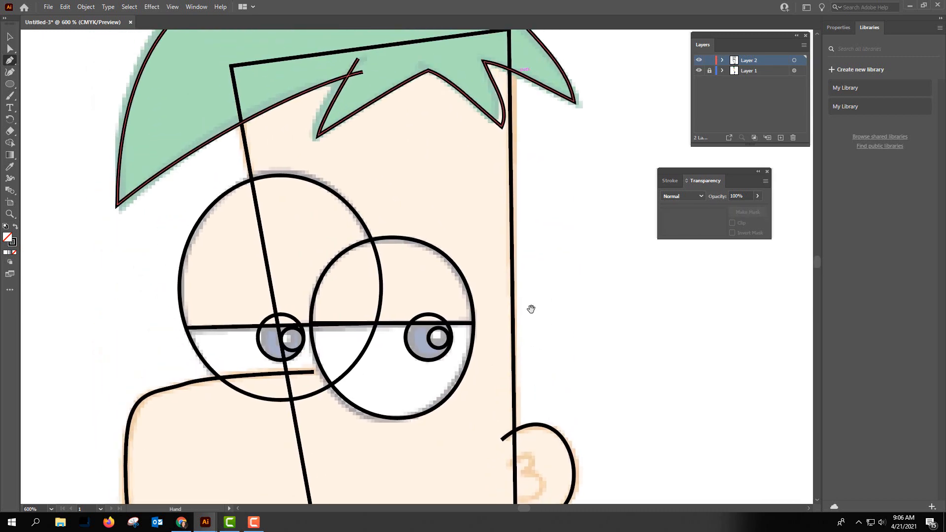
pyautogui.hotkey('ctrl', '=')
pyautogui.moveTo(539, 342); pyautogui.dragTo(577, 373)
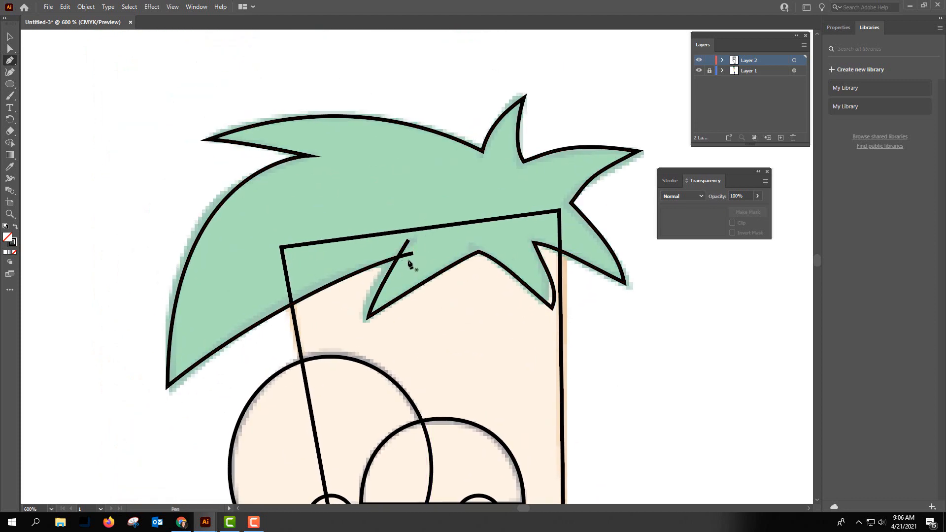
pyautogui.hotkey('ctrl', 'shift', 'a')
pyautogui.click(10, 48)
pyautogui.click(413, 255)
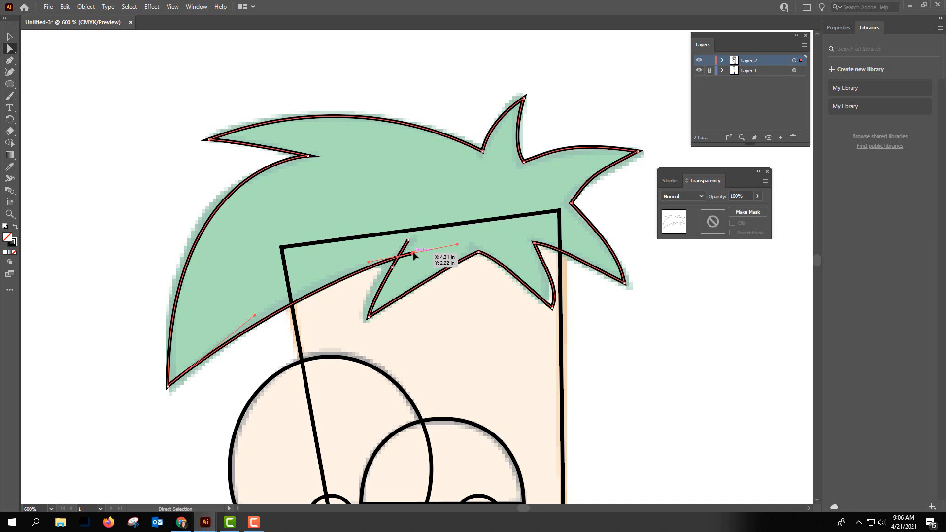
pyautogui.moveTo(414, 255); pyautogui.dragTo(400, 255)
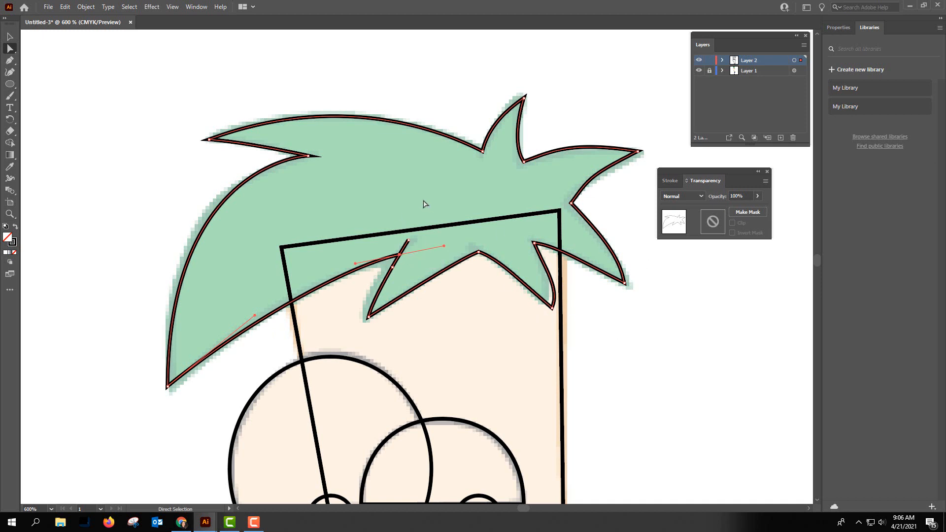
pyautogui.keyDown('ctrl'); pyautogui.click(564, 312); pyautogui.keyUp('ctrl')
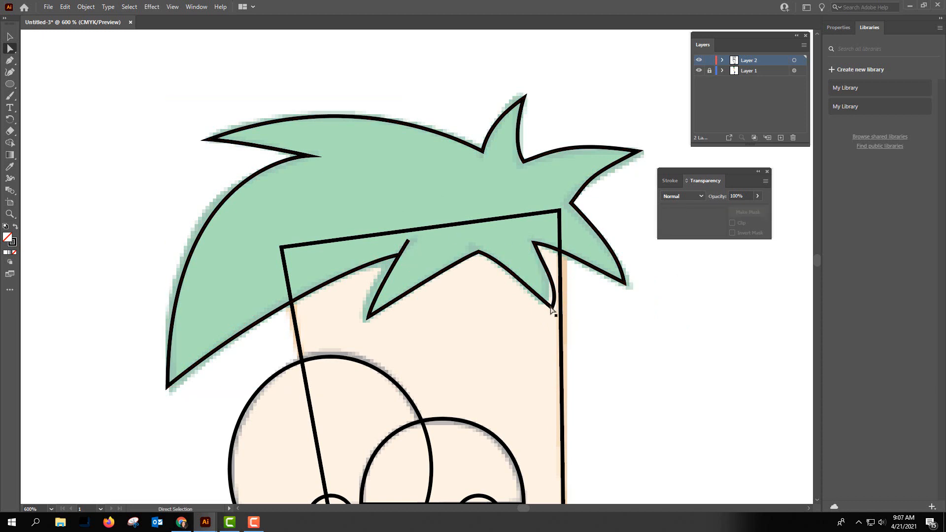
# Reshape the curve at the tip of the forehead spike nearest the ear and extend the top hair spike's tip slightly upward.
pyautogui.moveTo(550, 308); pyautogui.dragTo(552, 286)
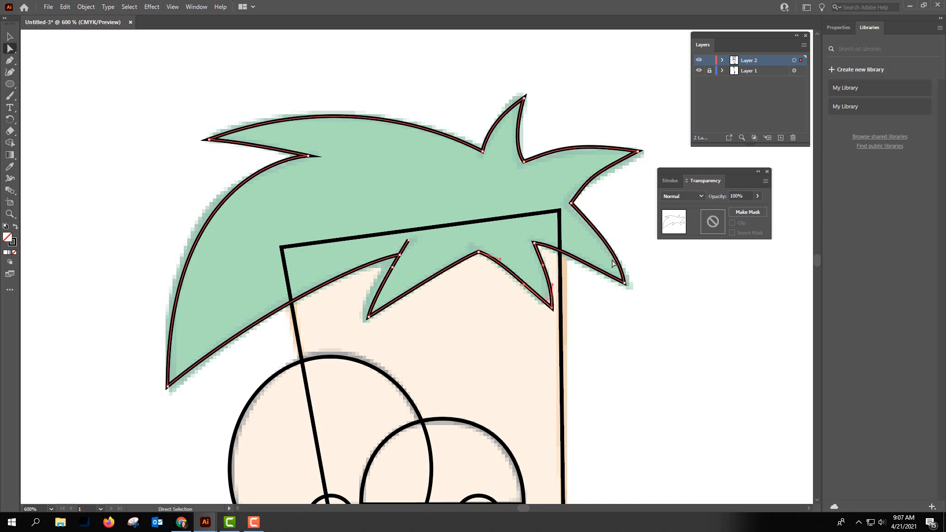
pyautogui.moveTo(524, 97); pyautogui.dragTo(522, 119)
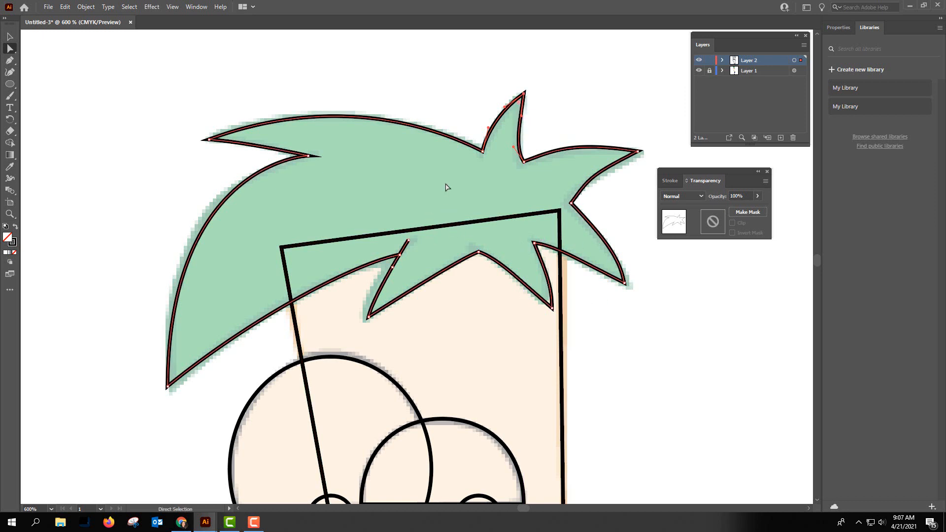
pyautogui.hotkey('ctrl', 'shift', 'a')
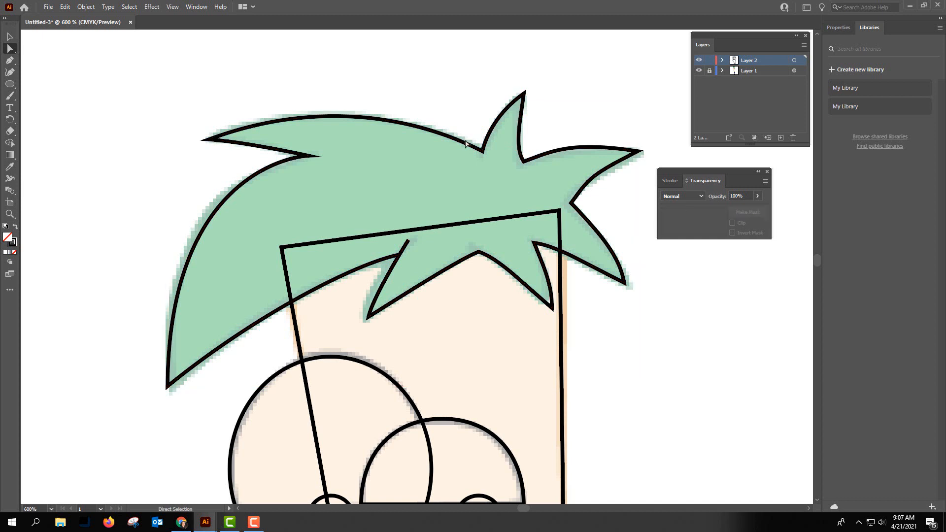
pyautogui.click(524, 93)
pyautogui.click(639, 152)
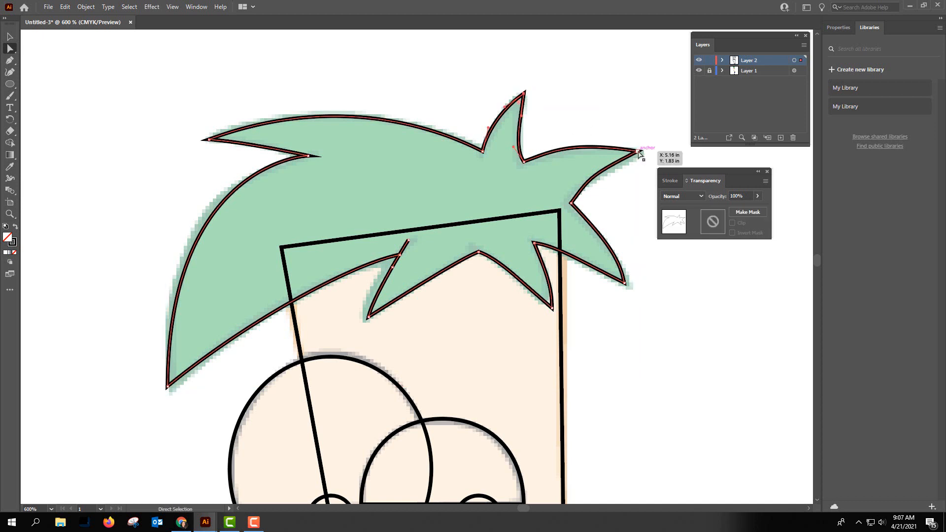
pyautogui.click(625, 284)
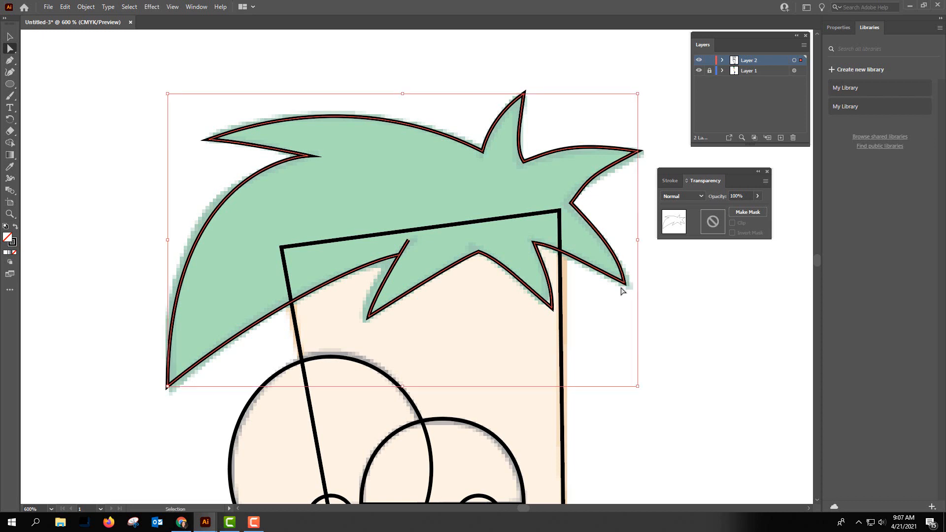
pyautogui.keyDown('ctrl'); pyautogui.click(621, 291); pyautogui.keyUp('ctrl')
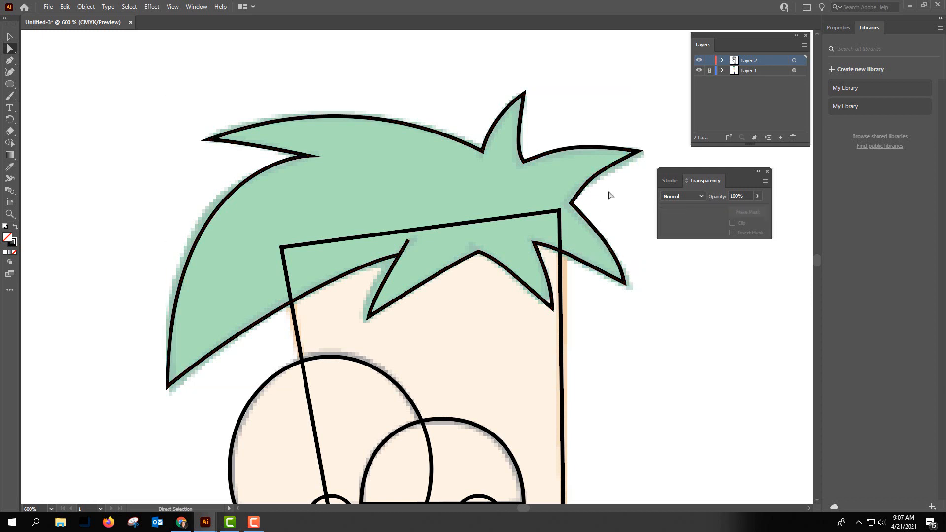
# Select the whole hair path with its anchor points shown and examine how it overlaps the head outline.
pyautogui.click(10, 37)
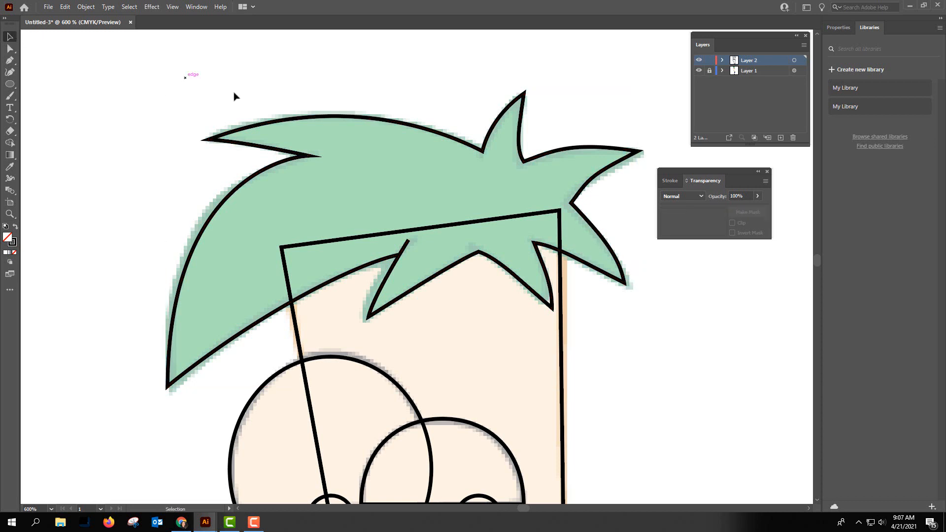
pyautogui.click(317, 117)
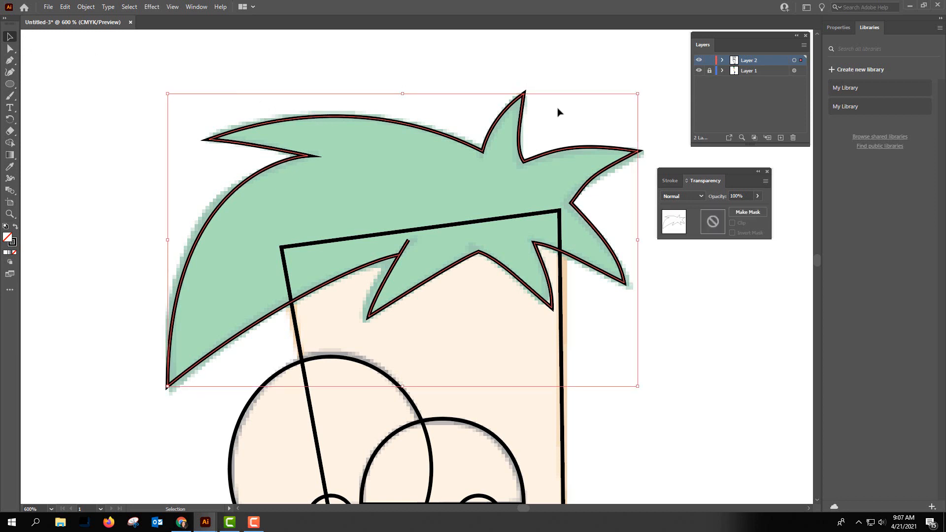
pyautogui.click(13, 47)
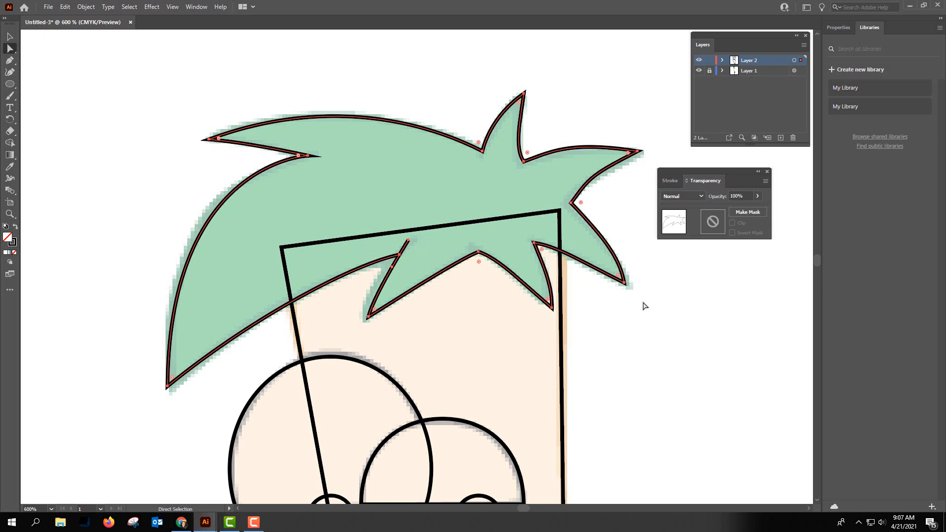
pyautogui.scroll(-3, 642, 304)
pyautogui.scroll(-1, 634, 302)
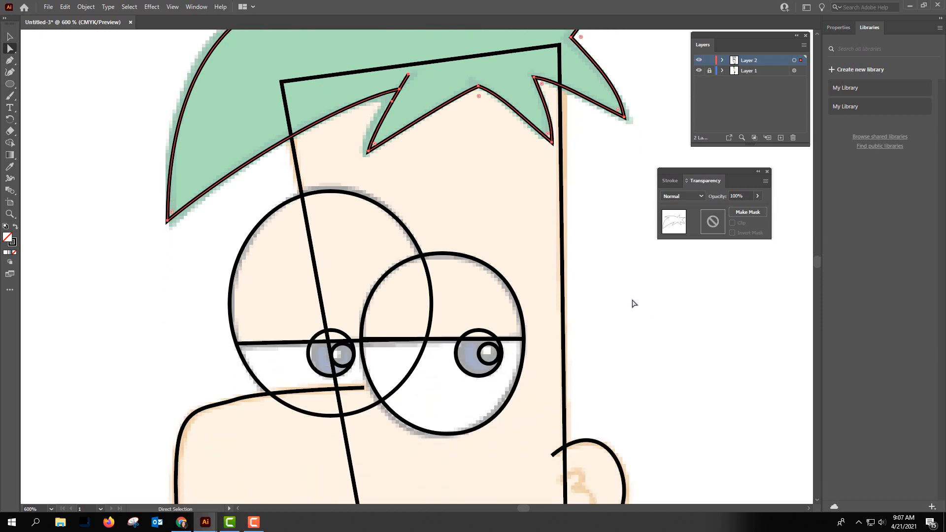
pyautogui.scroll(2, 591, 259)
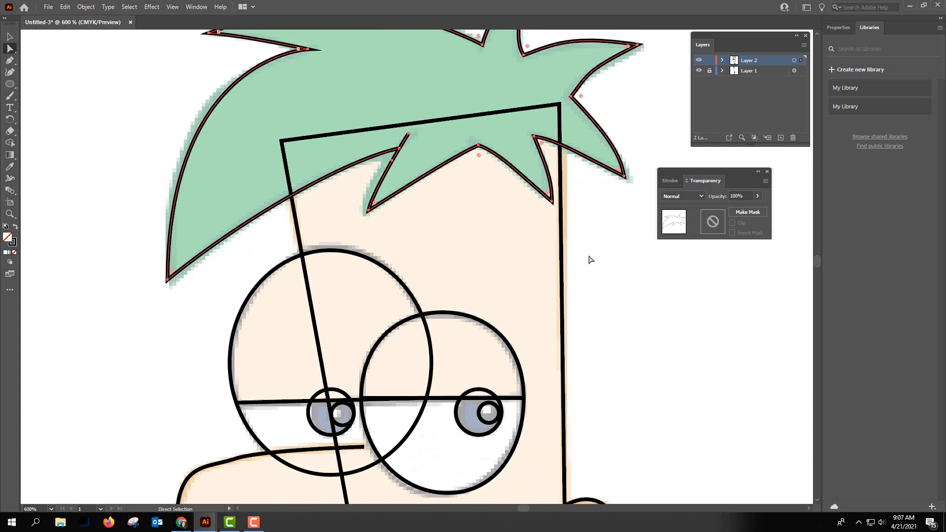
pyautogui.scroll(-3, 570, 264)
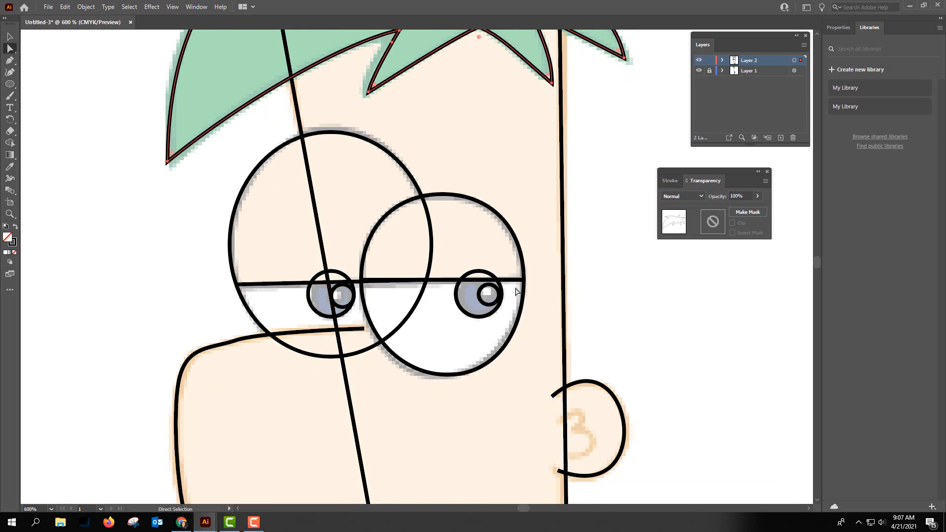
pyautogui.scroll(-2, 569, 182)
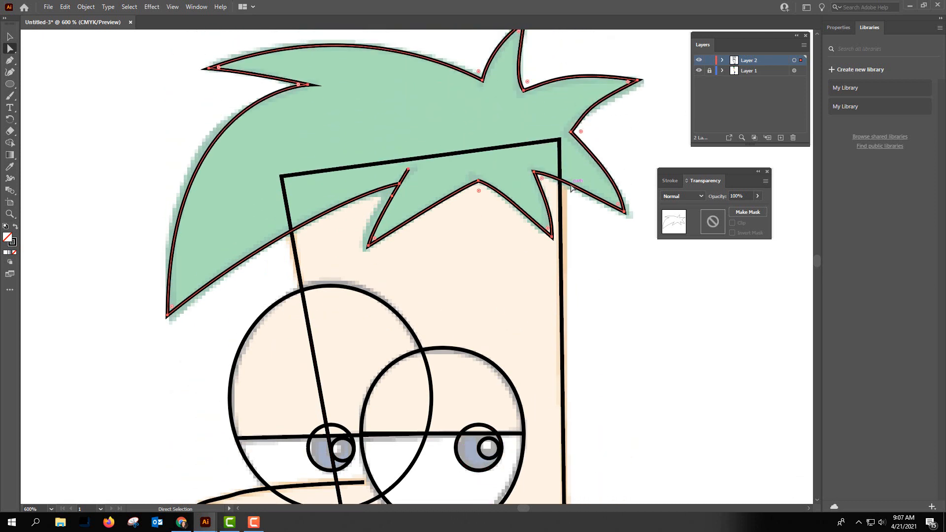
pyautogui.scroll(-1, 571, 186)
pyautogui.scroll(-3, 583, 192)
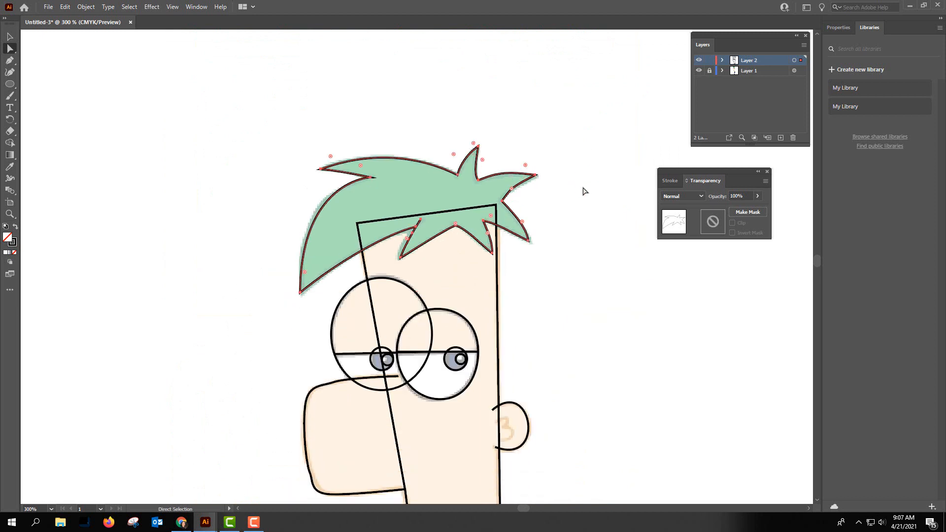
pyautogui.scroll(-1, 571, 200)
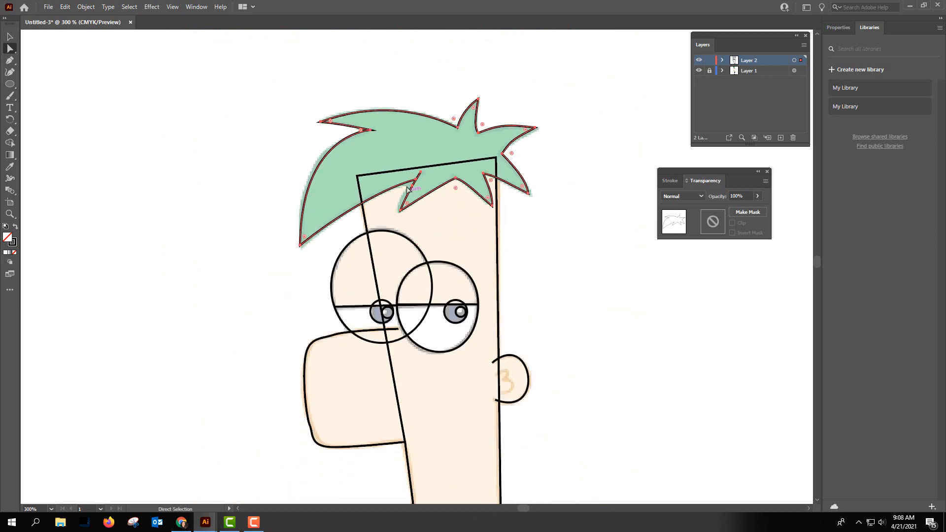
pyautogui.scroll(-4, 524, 208)
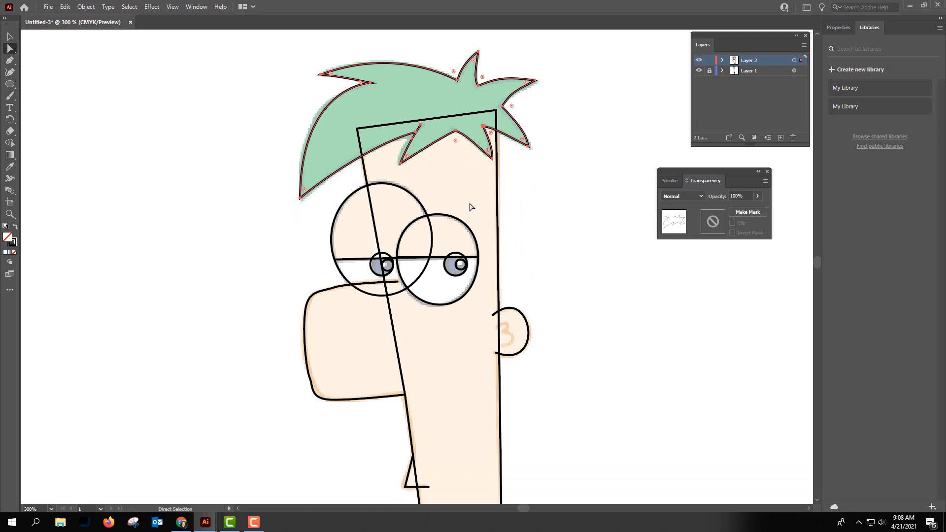
# Cut the head outline with the Scissors tool where it crosses the hair's lower edge on the nose side and the ear side.
pyautogui.click(498, 189)
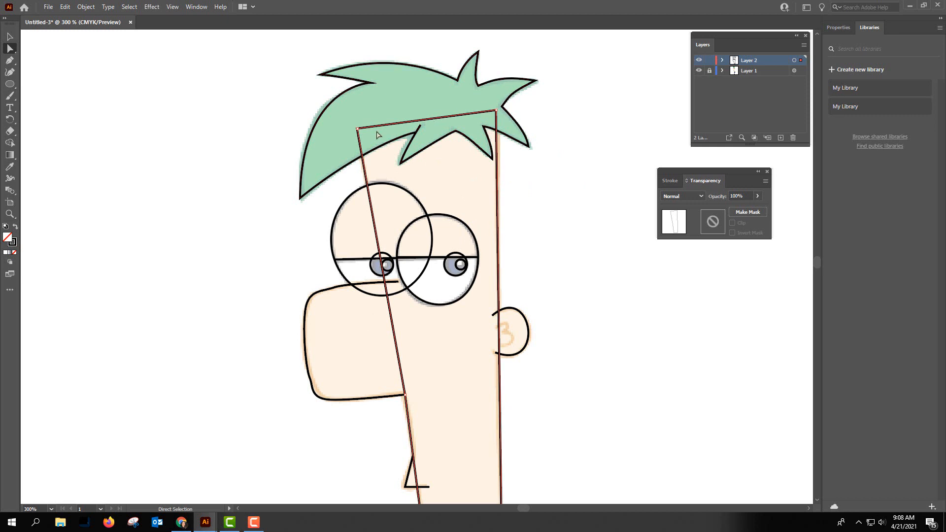
pyautogui.scroll(3, 544, 153)
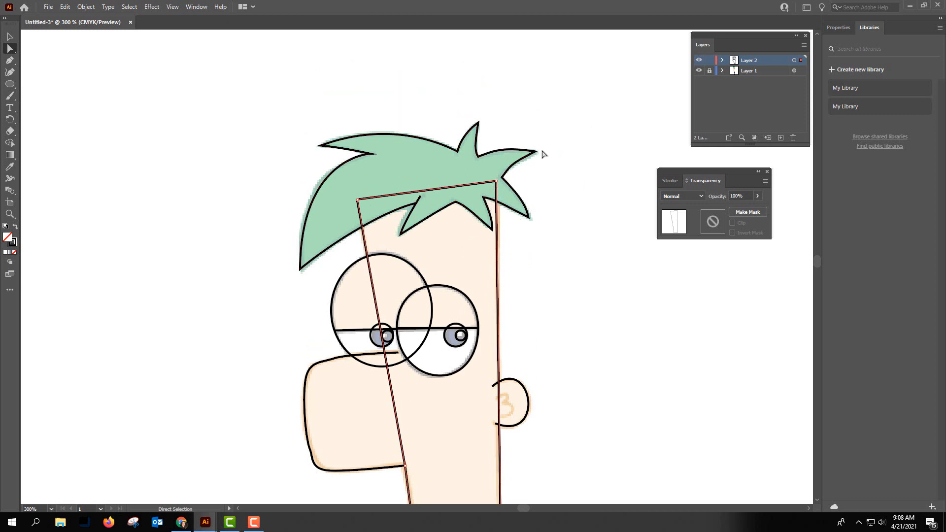
pyautogui.hotkey('ctrl', '=')
pyautogui.moveTo(511, 70); pyautogui.dragTo(655, 311)
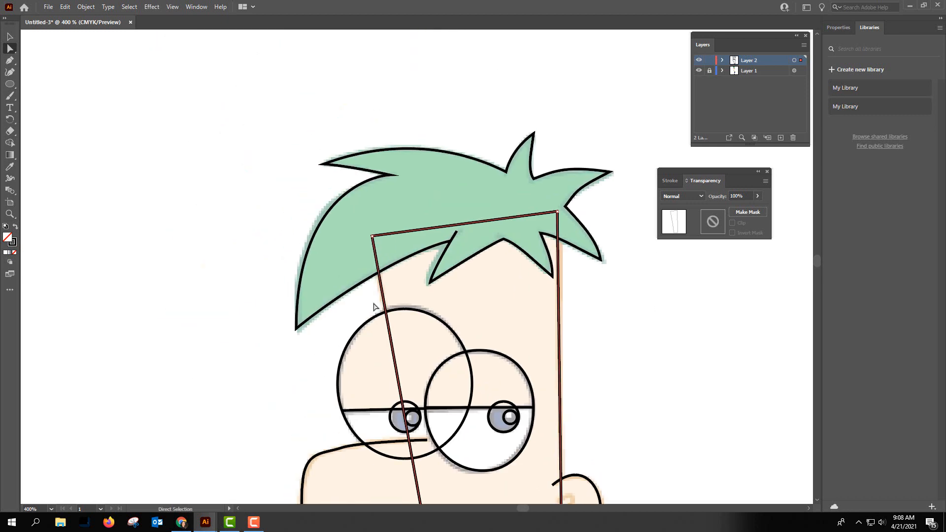
pyautogui.click(13, 131)
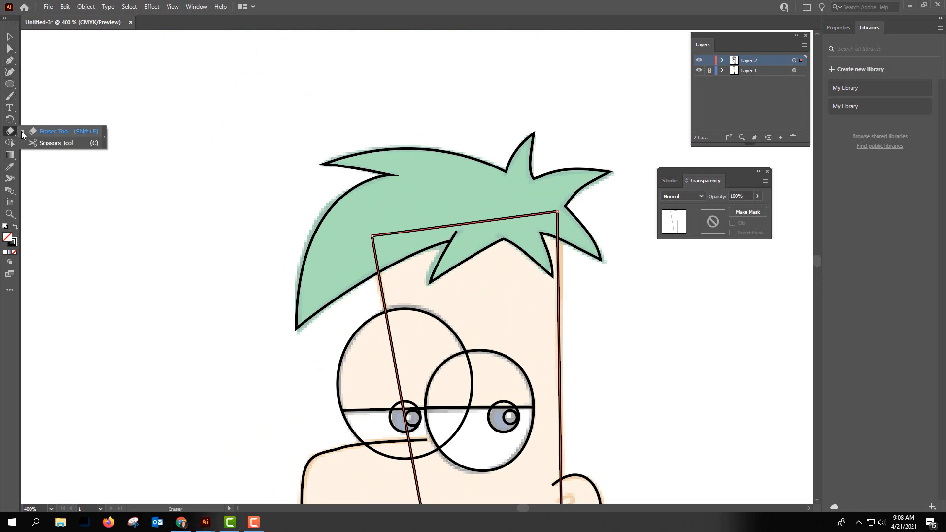
pyautogui.click(47, 143)
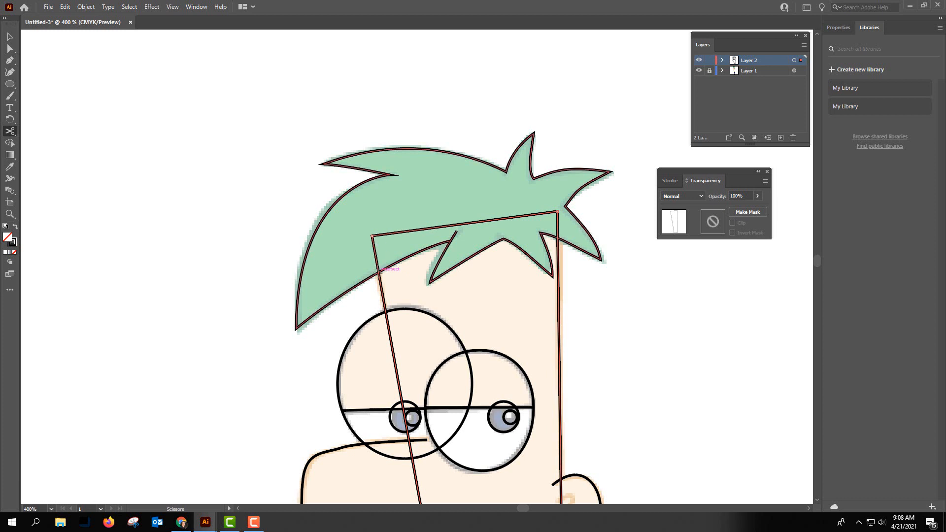
pyautogui.click(378, 271)
pyautogui.click(557, 237)
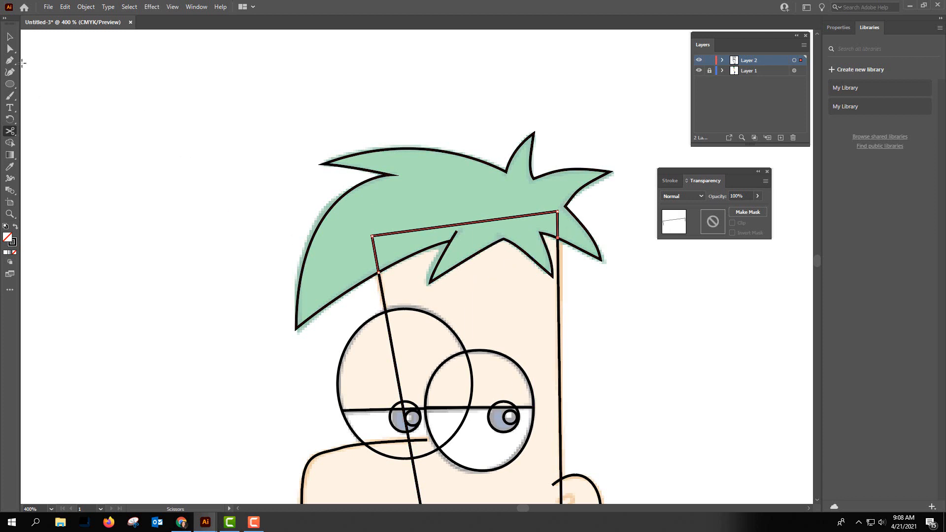
pyautogui.click(9, 37)
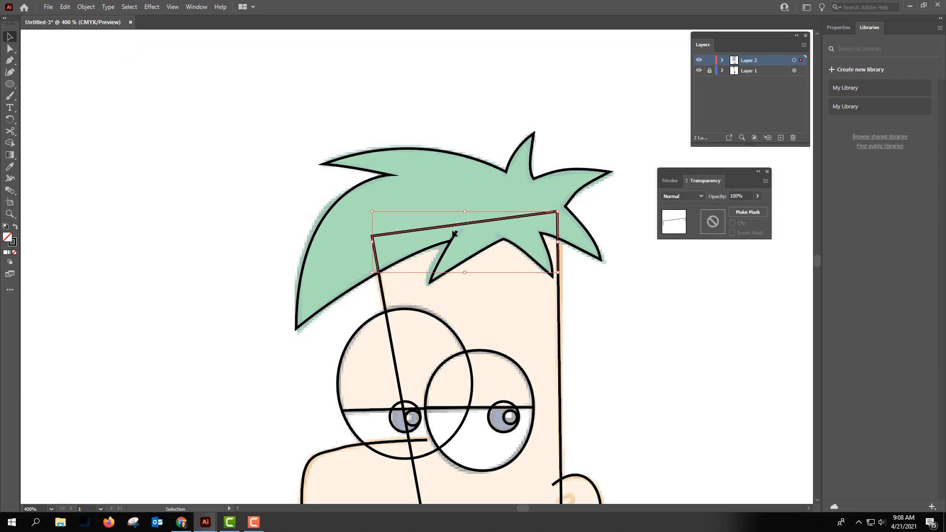
# Delete the head outline's cut piece across the hair, and use the Scissors tool to remove its segment inside the larger eye.
pyautogui.press('Delete')
pyautogui.scroll(-3, 468, 291)
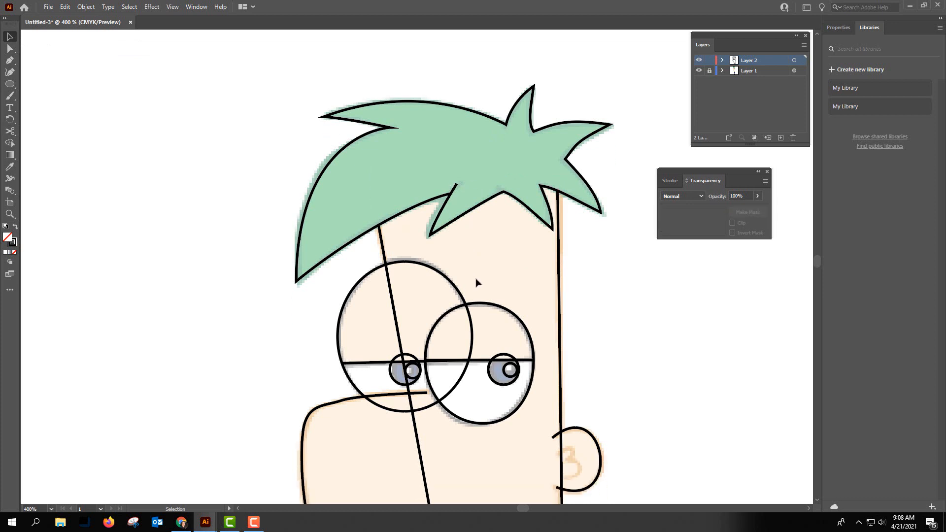
pyautogui.click(394, 217)
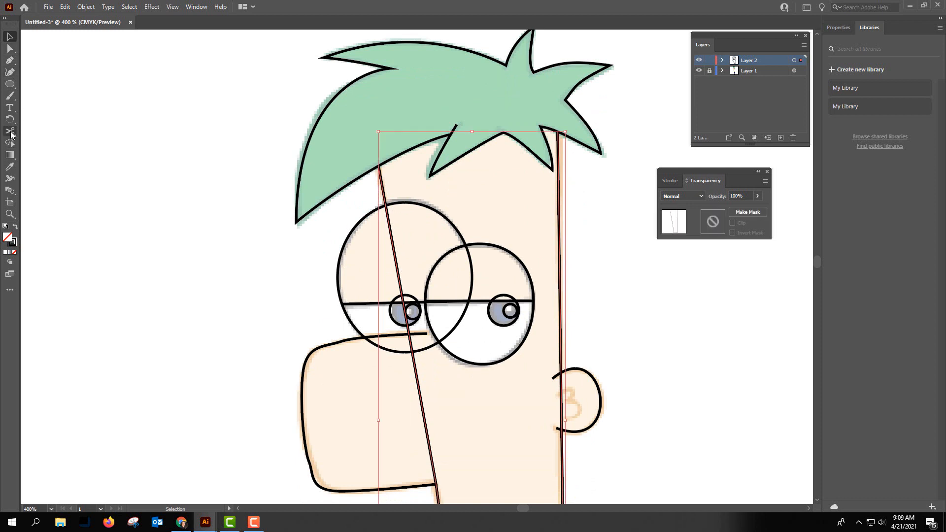
pyautogui.click(10, 132)
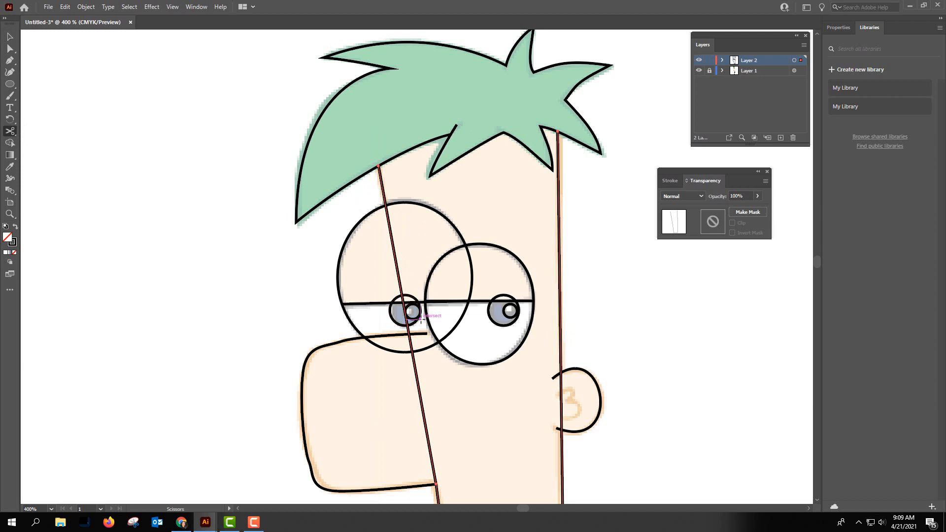
pyautogui.click(386, 204)
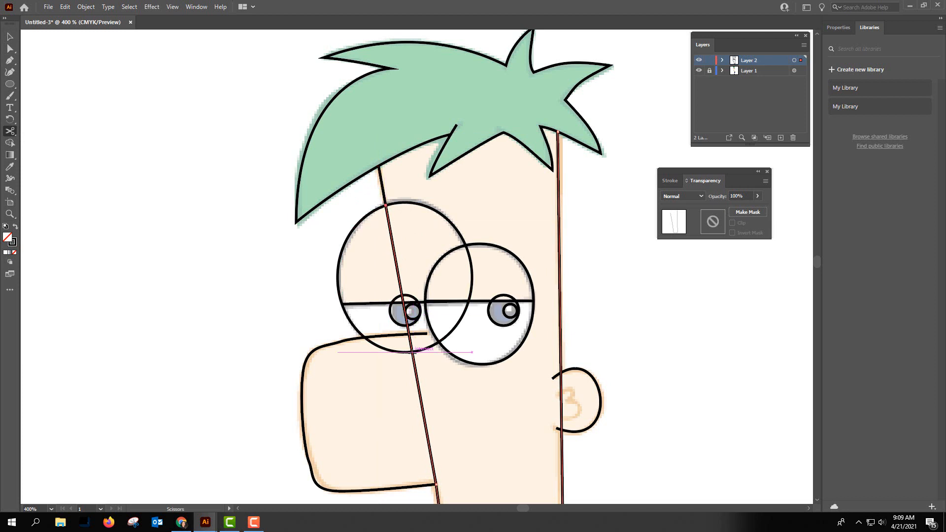
pyautogui.click(412, 351)
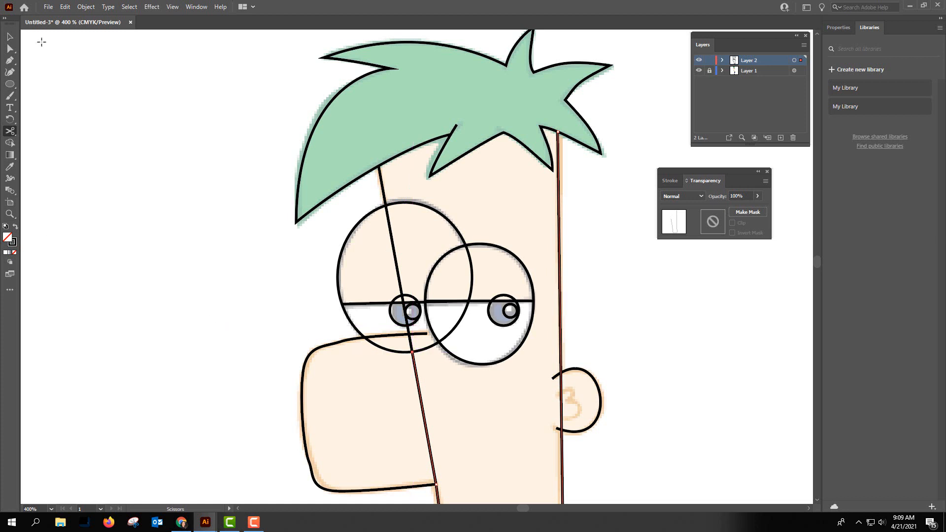
pyautogui.click(10, 37)
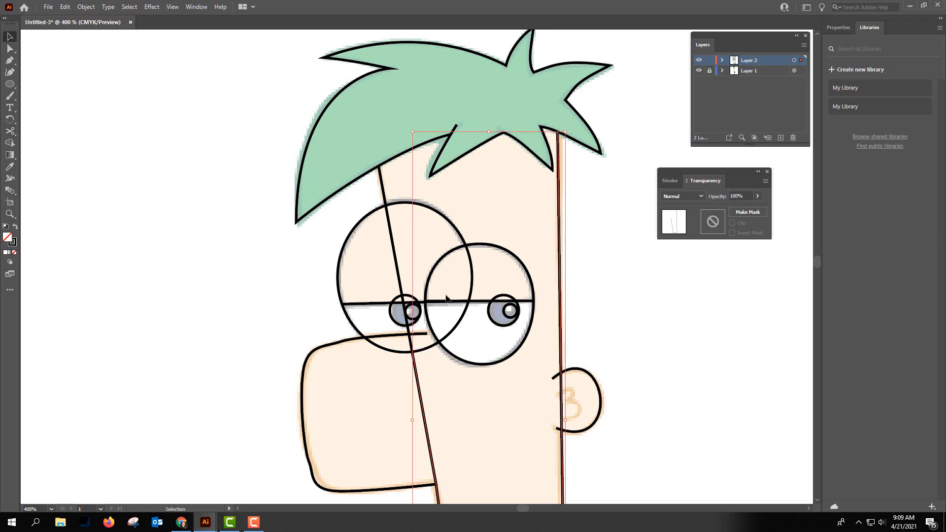
pyautogui.click(399, 274)
pyautogui.press('Delete')
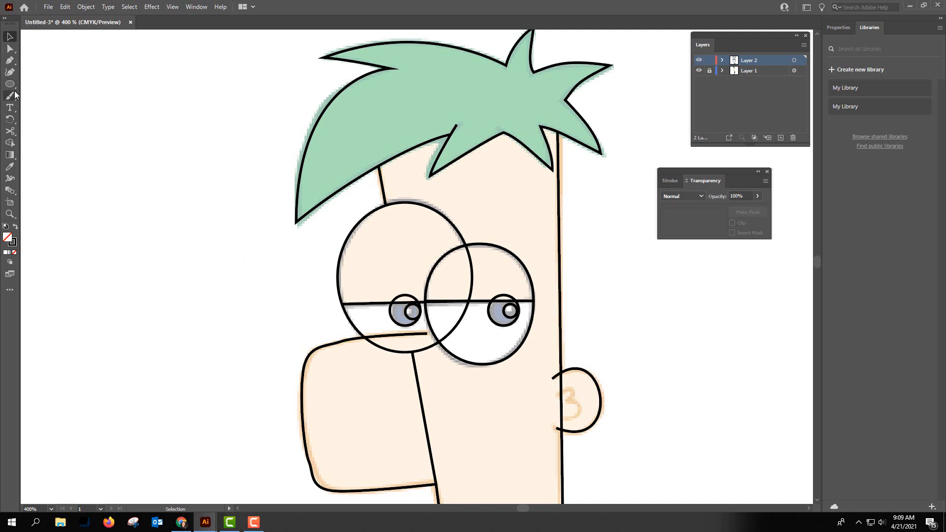
# Cut the larger eye's iris circle at both crossings with the eyelid line and delete the arc above the line.
pyautogui.click(10, 131)
pyautogui.click(10, 36)
pyautogui.click(393, 294)
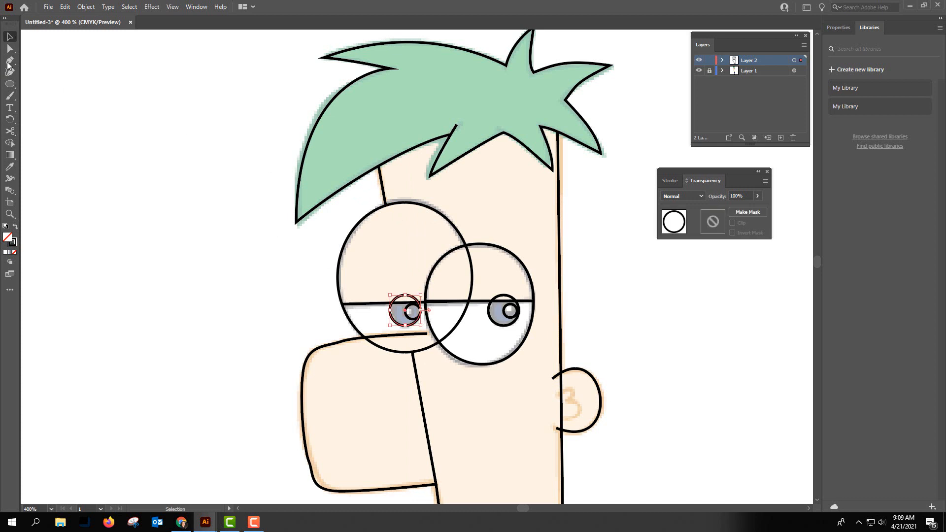
pyautogui.click(10, 131)
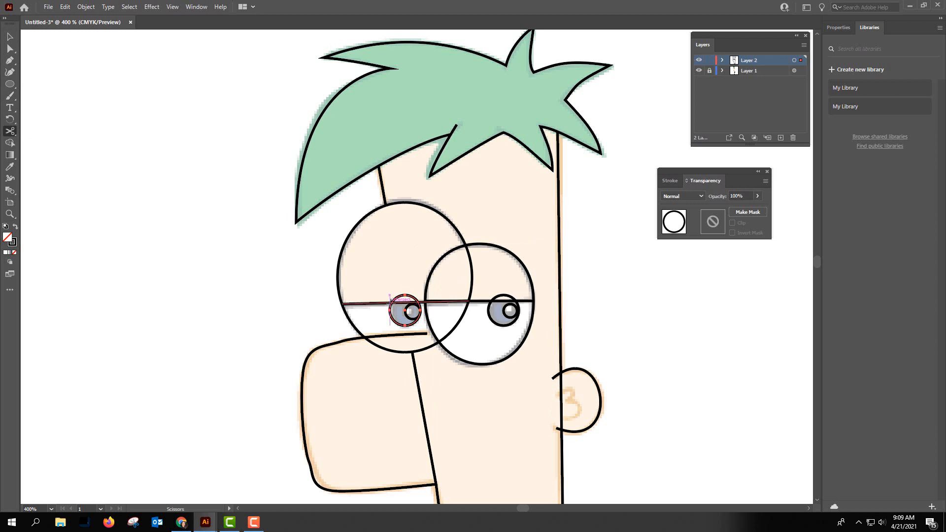
pyautogui.click(392, 302)
pyautogui.click(419, 300)
pyautogui.click(9, 37)
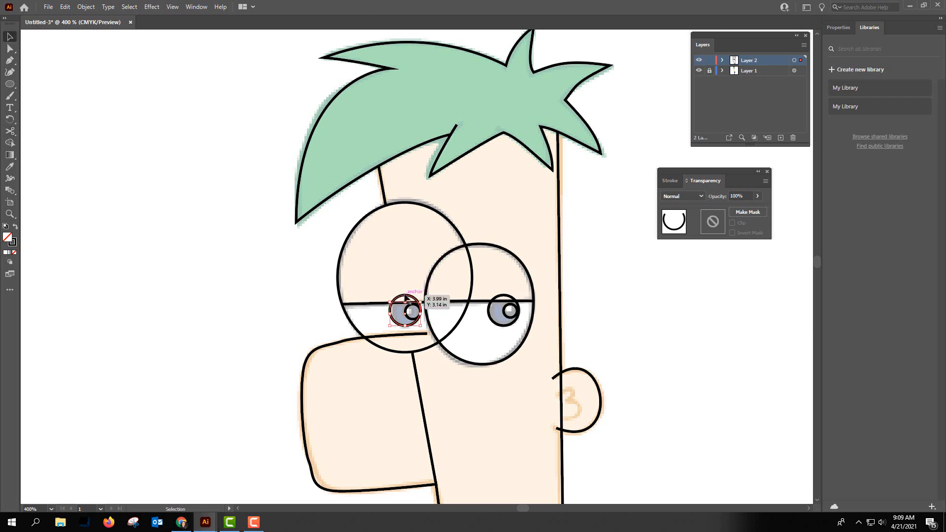
pyautogui.click(405, 298)
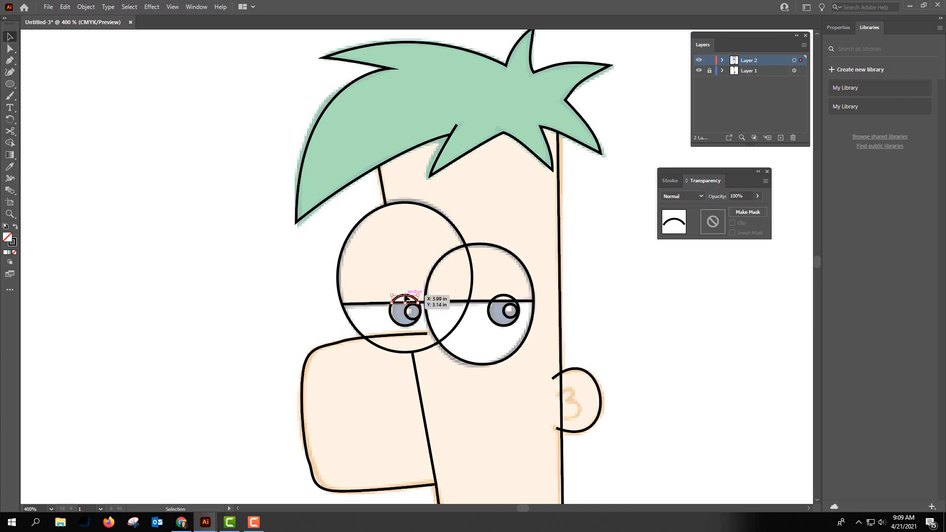
pyautogui.press('Delete')
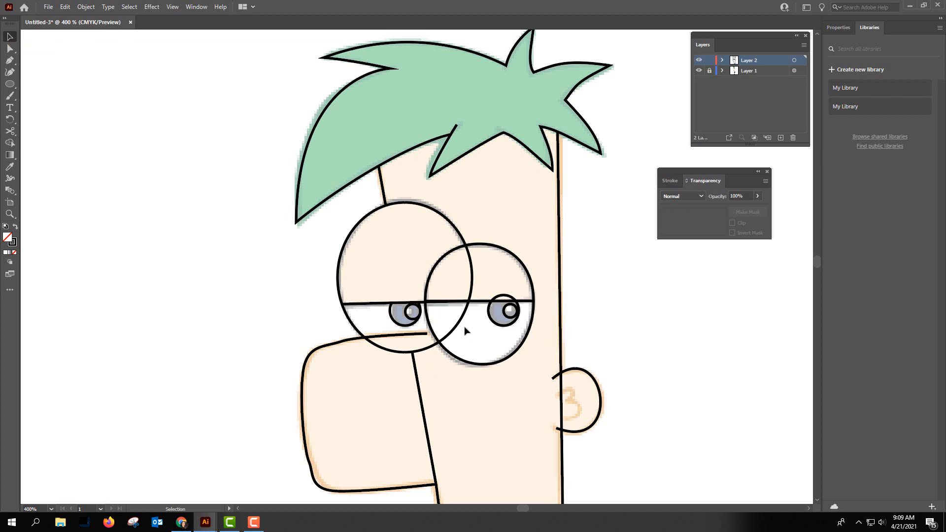
# Cut the larger eye's outline where it crosses the smaller eye and delete the arc inside the smaller eye.
pyautogui.click(12, 132)
pyautogui.click(13, 38)
pyautogui.click(466, 233)
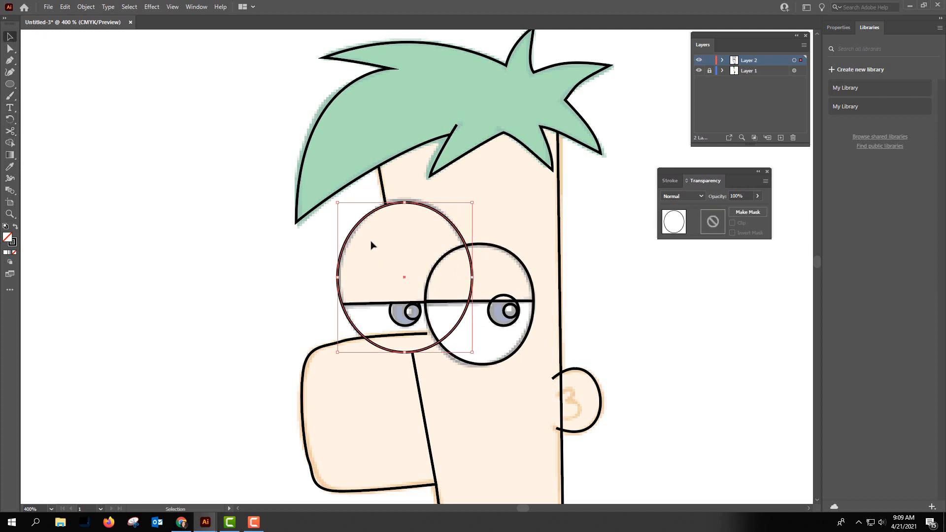
pyautogui.click(15, 131)
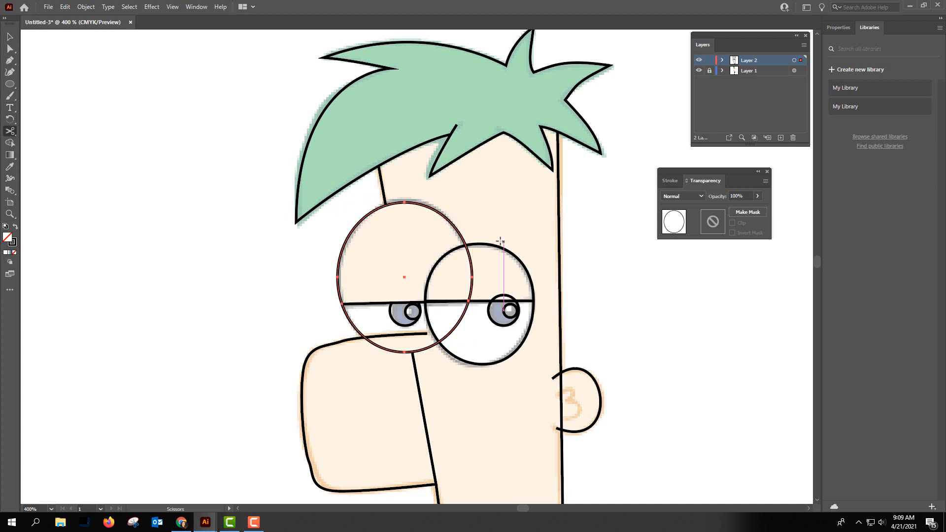
pyautogui.click(466, 244)
pyautogui.click(439, 340)
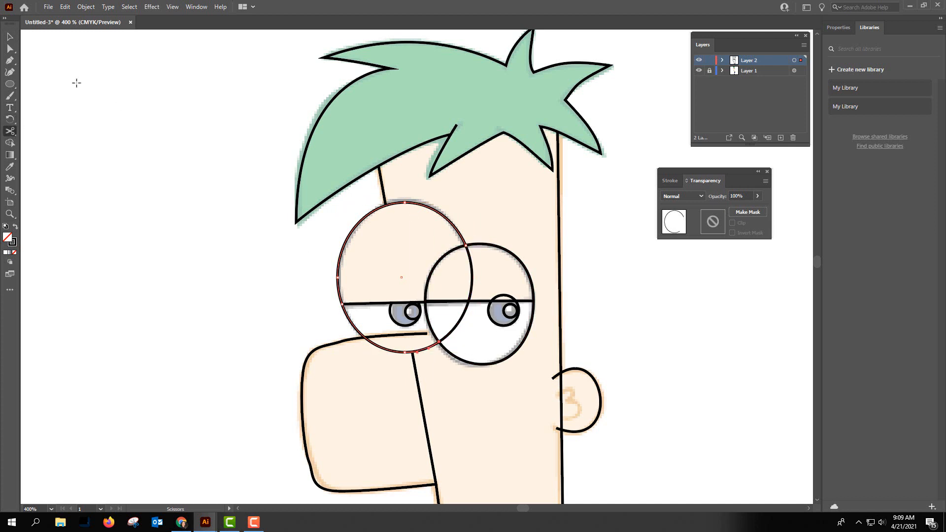
pyautogui.click(9, 36)
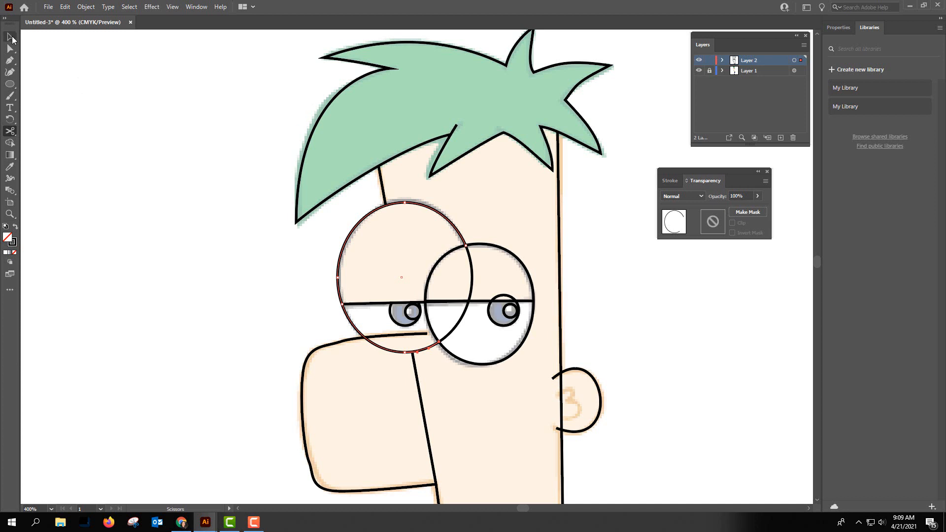
pyautogui.click(472, 270)
pyautogui.press('Delete')
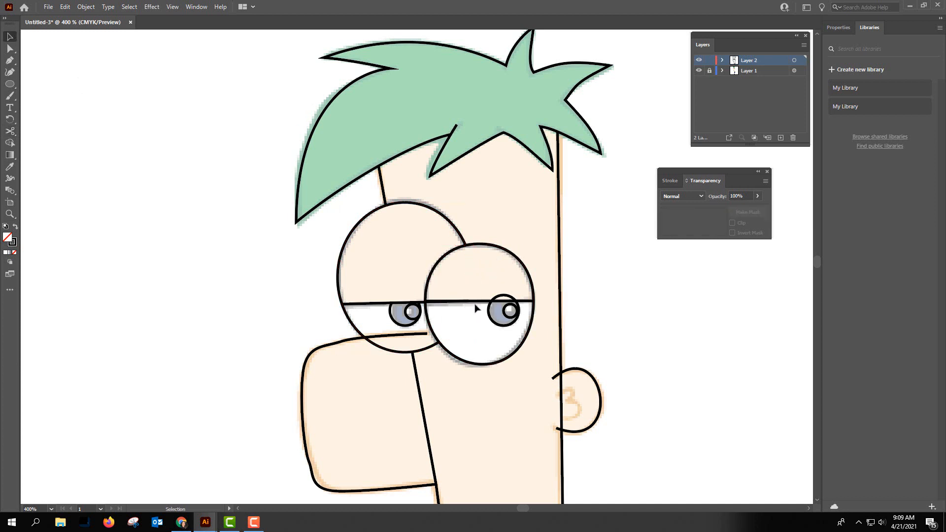
# Try to cut the smaller eye's iris circle with the Scissors tool where it meets the eyelid line.
pyautogui.click(506, 298)
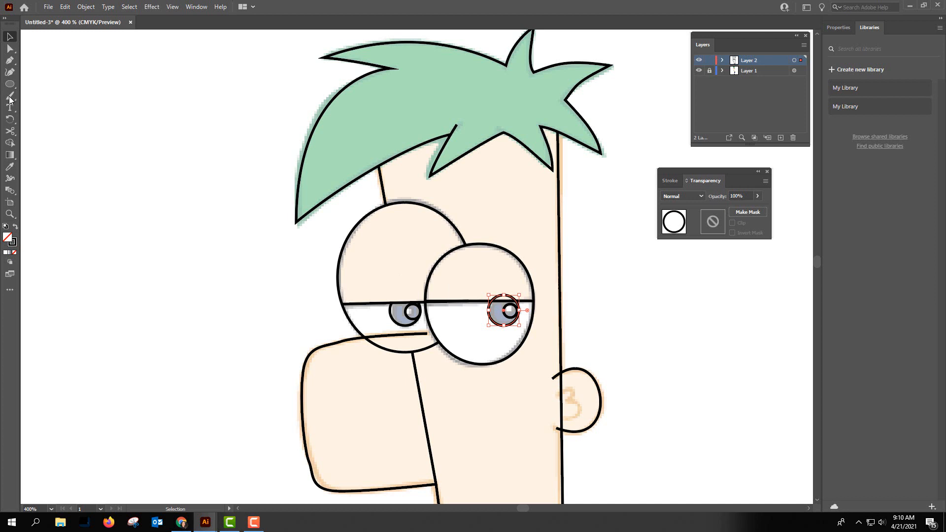
pyautogui.click(10, 131)
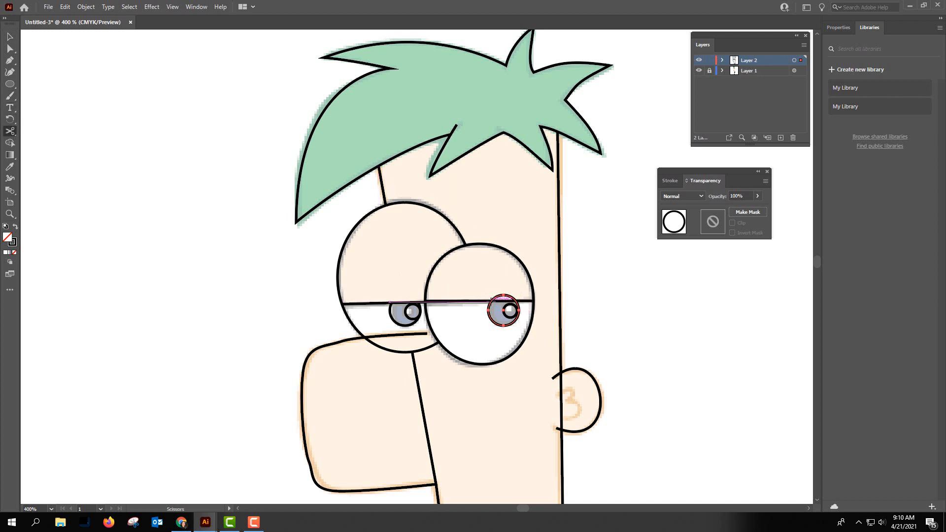
pyautogui.click(502, 297)
pyautogui.click(516, 300)
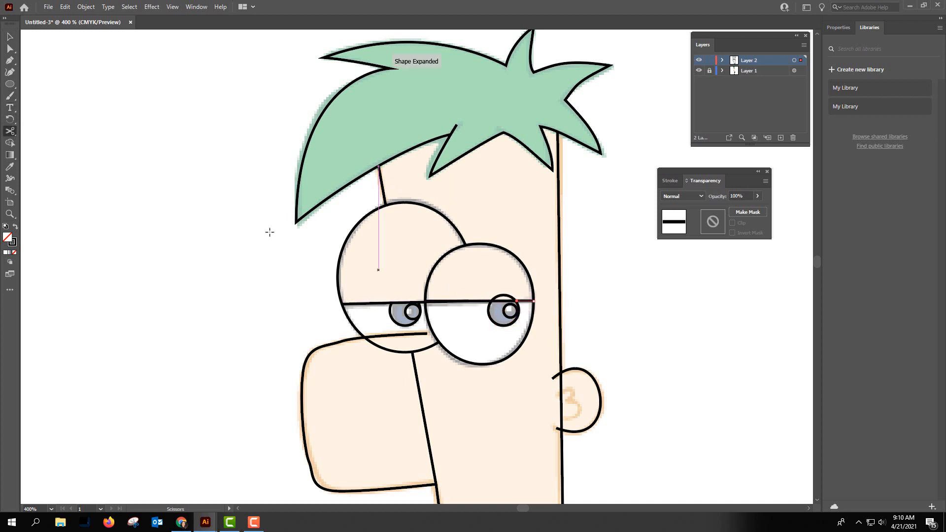
pyautogui.click(9, 36)
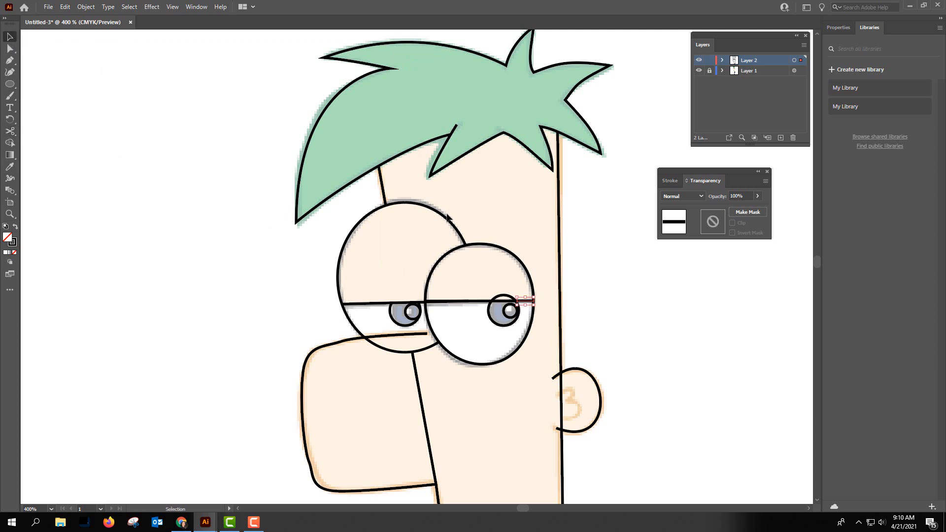
pyautogui.click(506, 295)
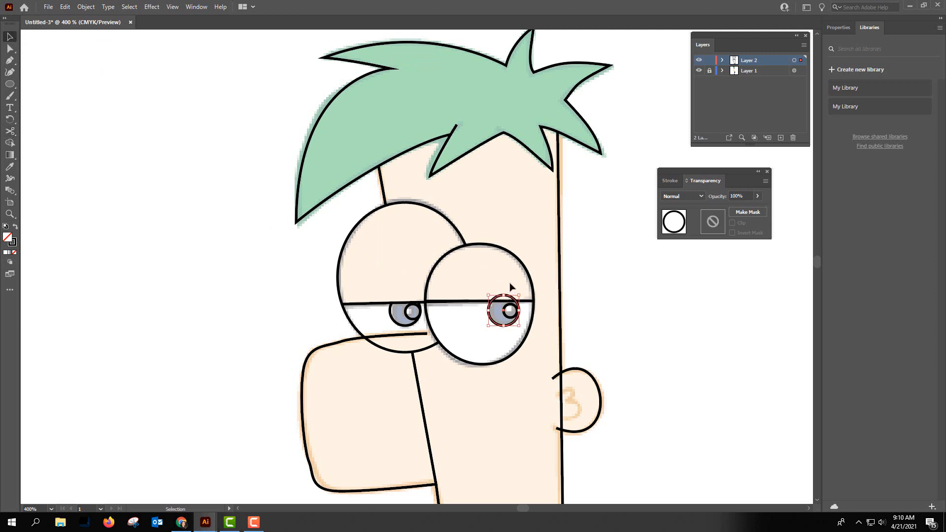
pyautogui.click(512, 290)
pyautogui.click(515, 302)
pyautogui.click(526, 300)
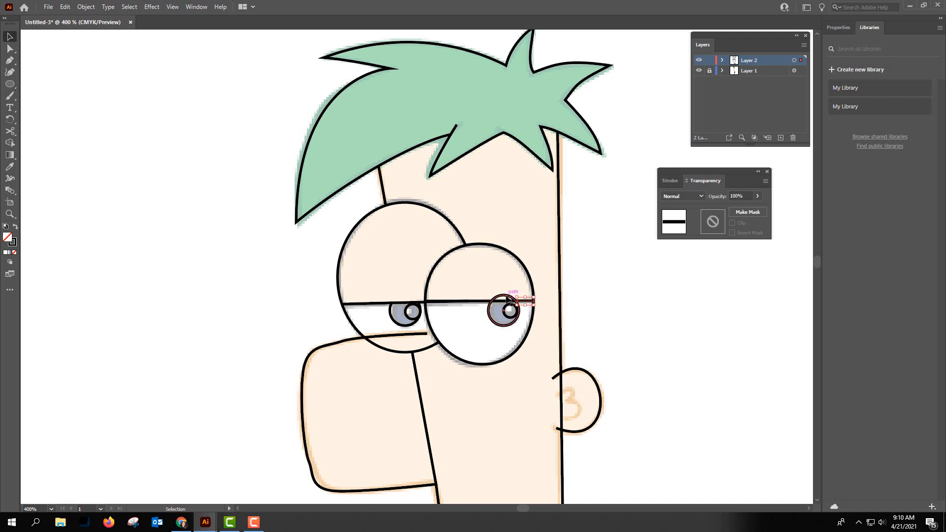
# Reselect the smaller eye's iris circle and try again to split it at its eyelid line crossings.
pyautogui.click(507, 297)
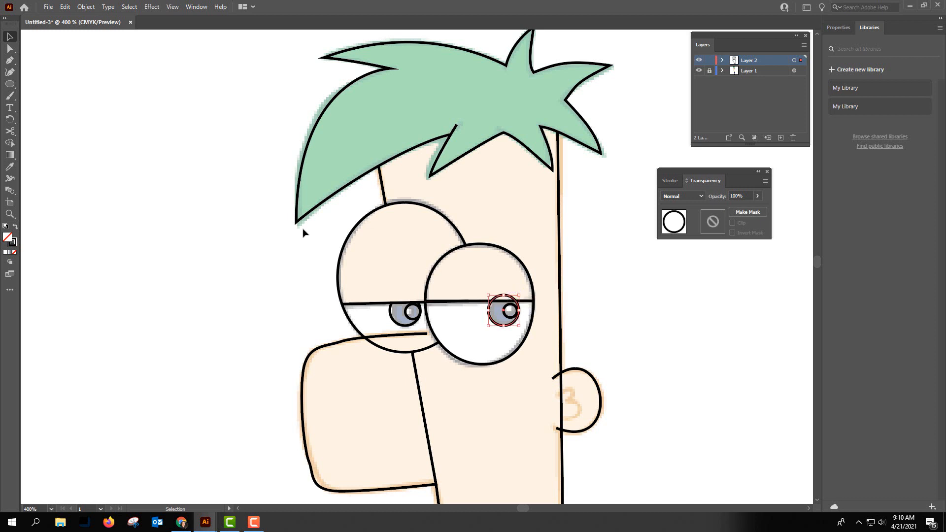
pyautogui.click(11, 131)
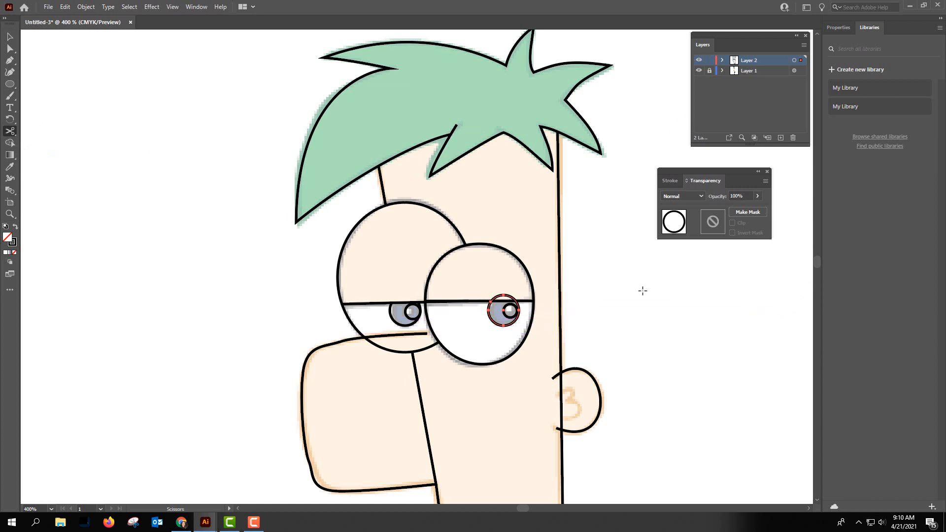
pyautogui.click(516, 298)
pyautogui.click(567, 272)
pyautogui.click(493, 302)
pyautogui.click(566, 272)
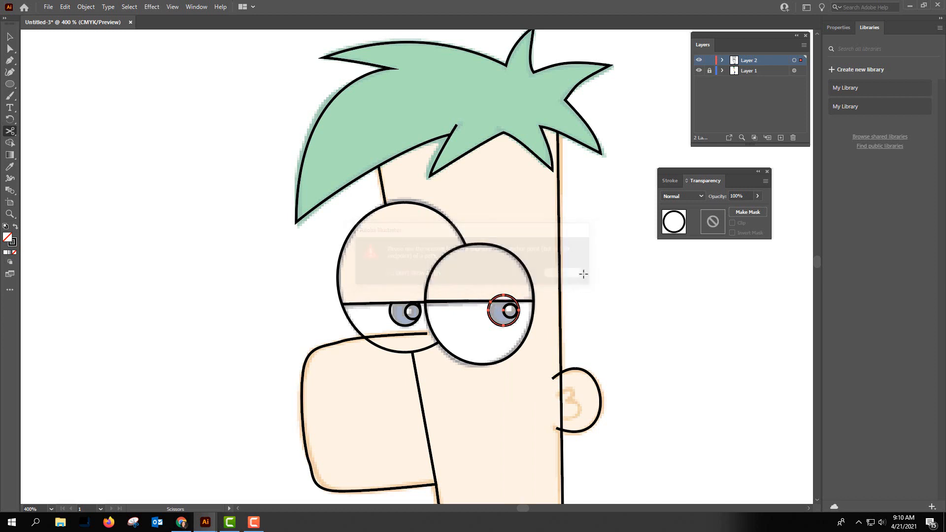
pyautogui.press('ctrl')
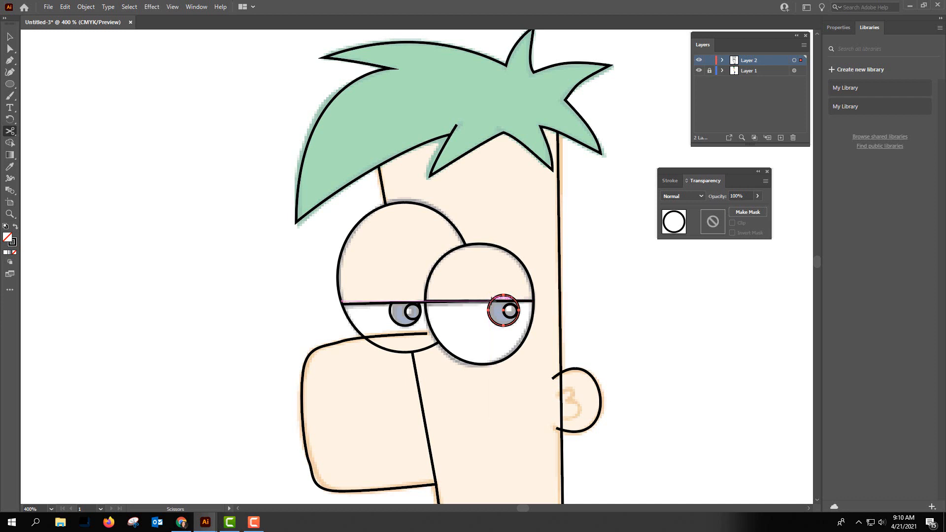
pyautogui.click(472, 301)
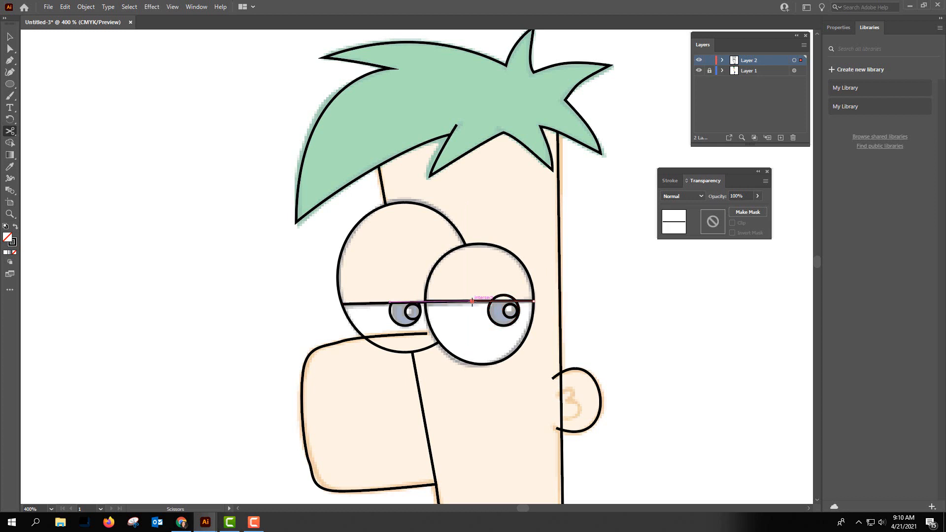
pyautogui.click(520, 304)
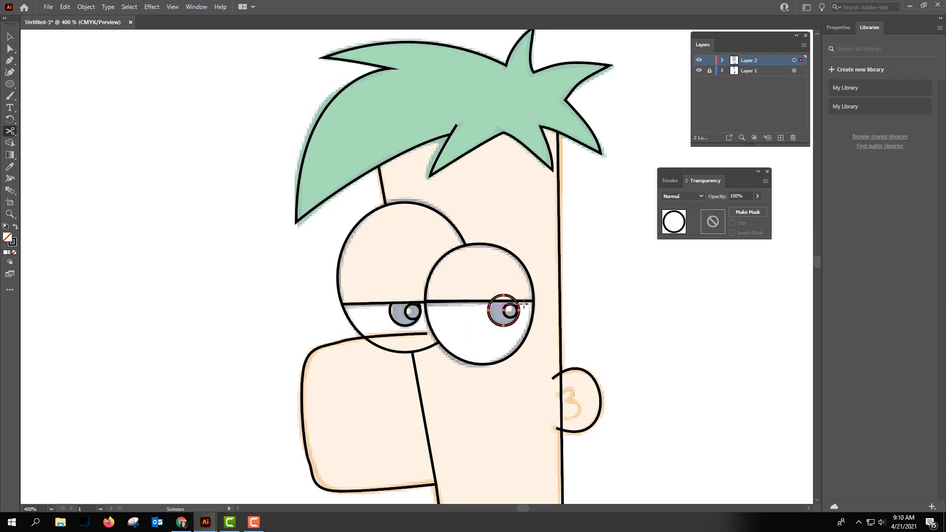
# Cut the smaller eye's iris circle at both crossings with the eyelid line and delete the arc above the line.
pyautogui.hotkey('ctrl', '=')
pyautogui.hotkey('ctrl', '=')
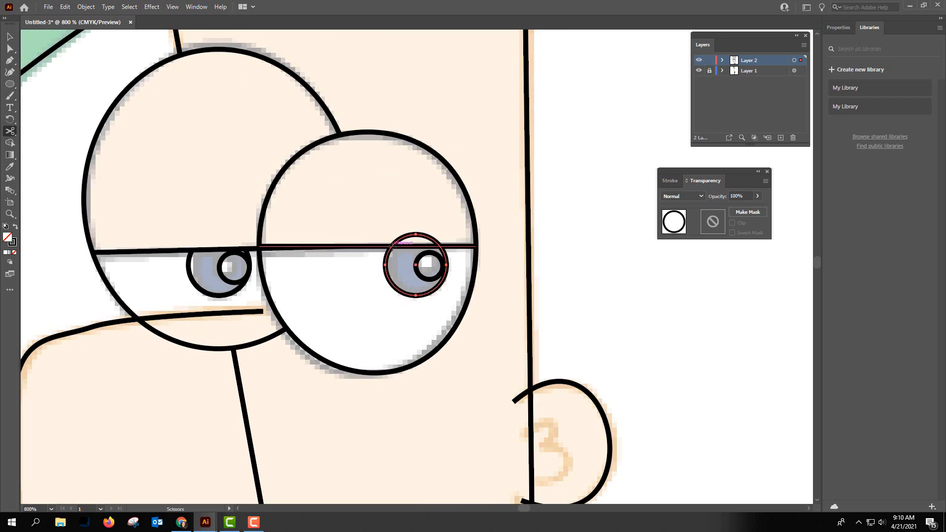
pyautogui.click(392, 243)
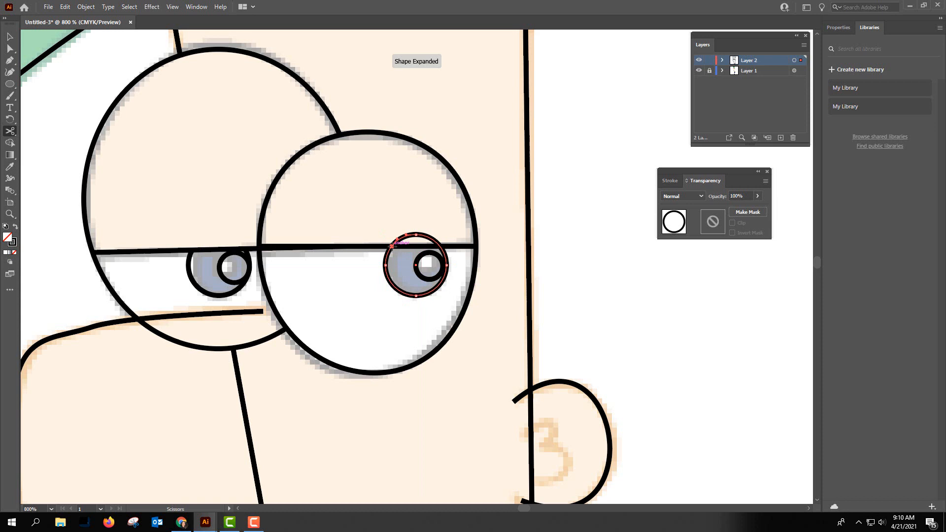
pyautogui.click(439, 244)
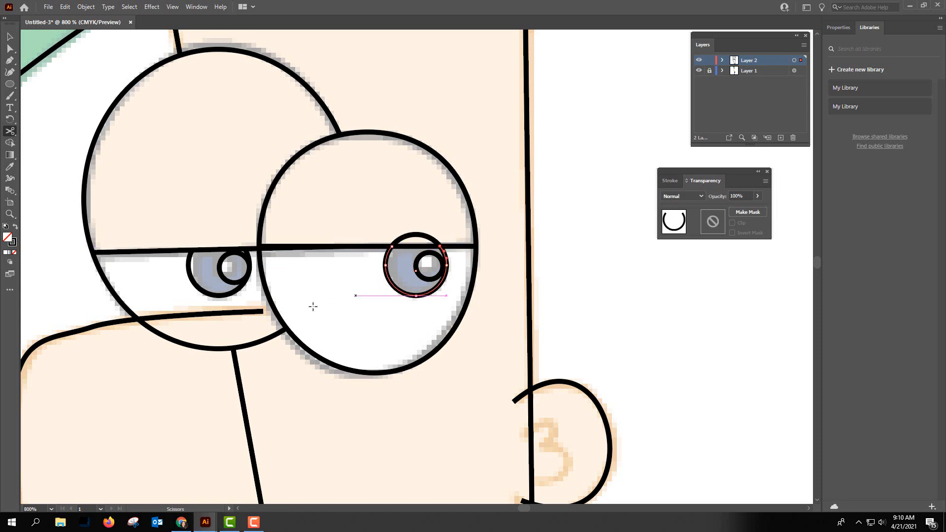
pyautogui.click(10, 37)
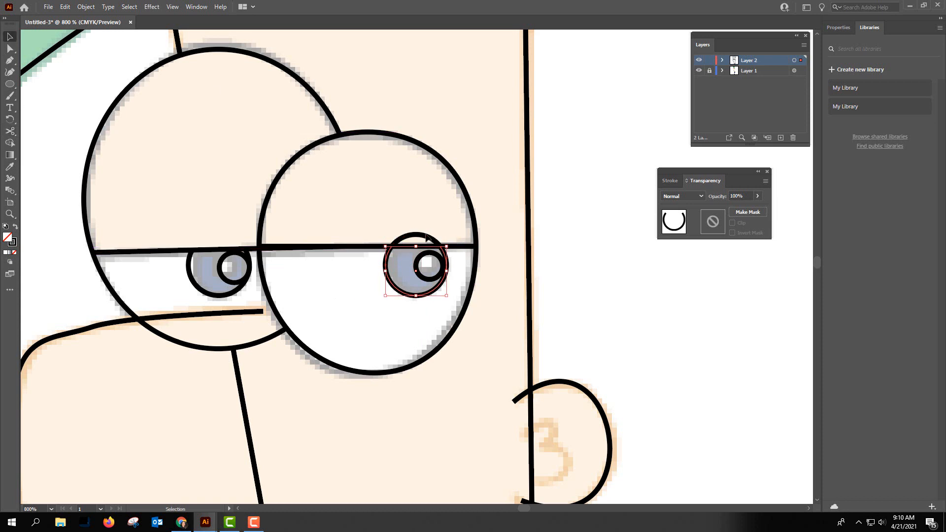
pyautogui.click(427, 238)
pyautogui.press('Delete')
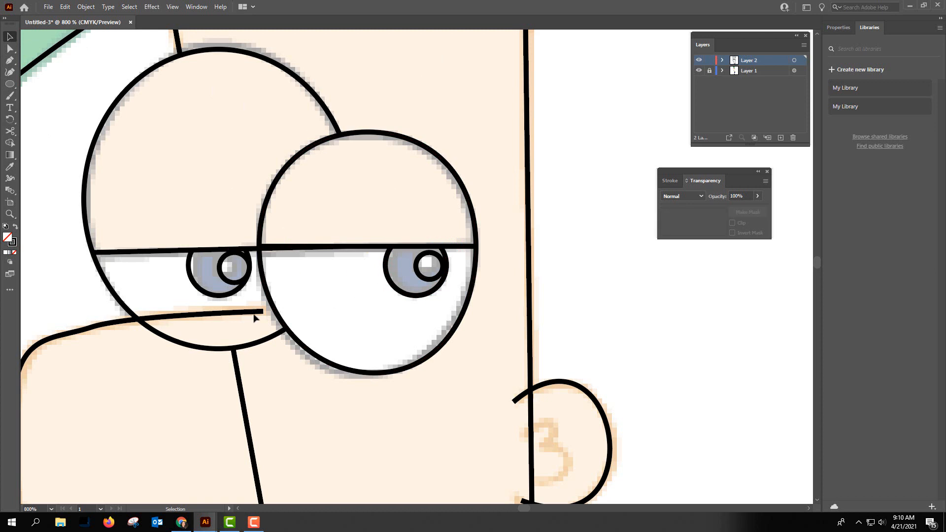
# Cut the larger eye's eyelid line where it meets the smaller eye's outline and delete the surplus inside the smaller eye.
pyautogui.click(197, 251)
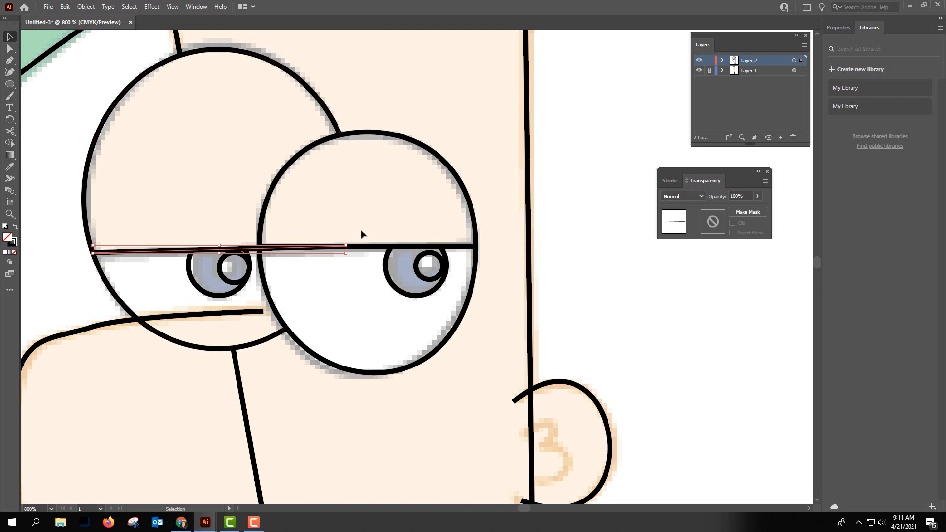
pyautogui.click(14, 128)
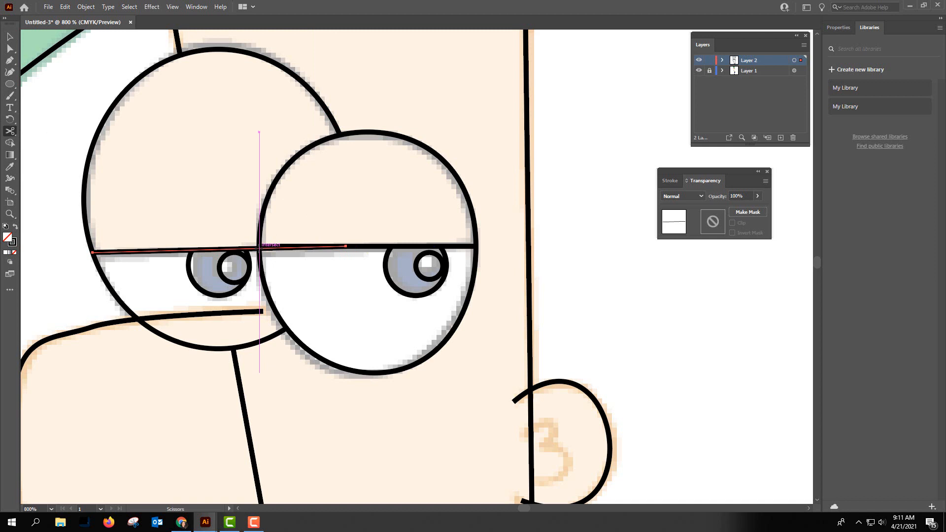
pyautogui.click(259, 248)
pyautogui.click(10, 37)
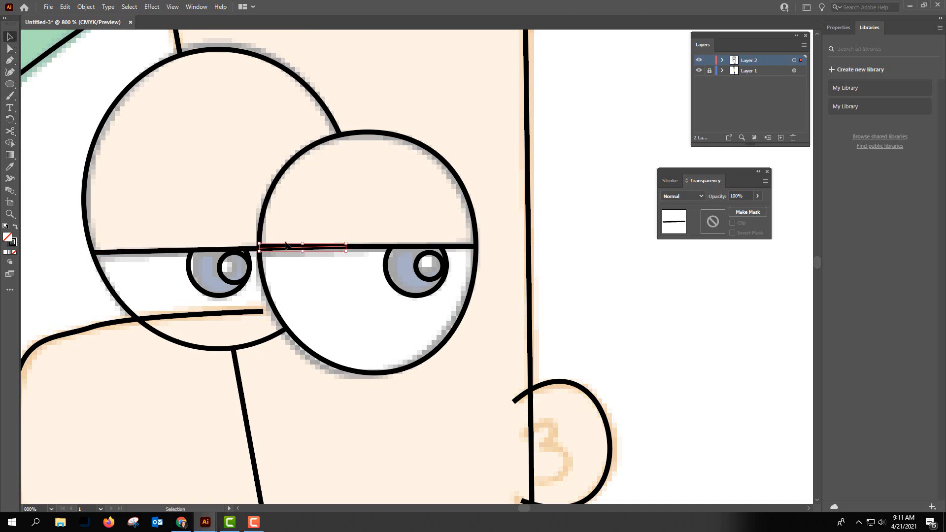
pyautogui.press('Delete')
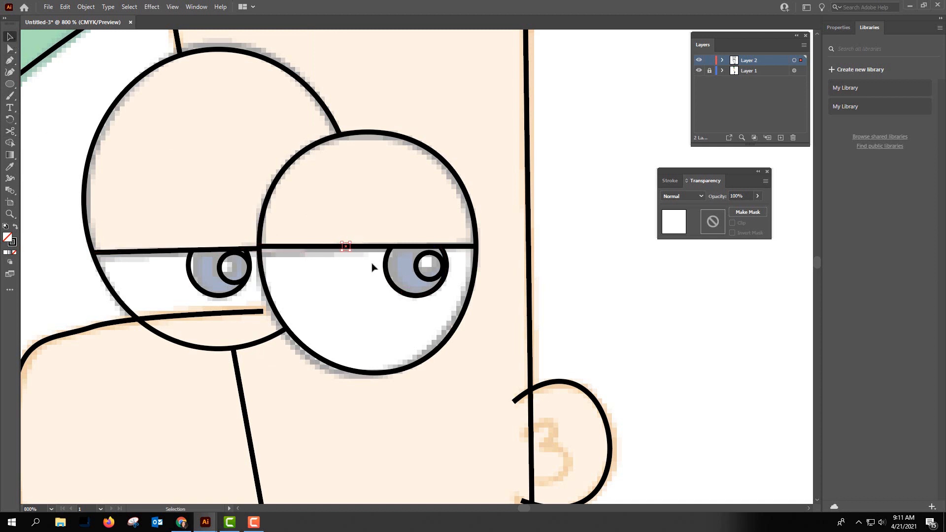
pyautogui.press('Delete')
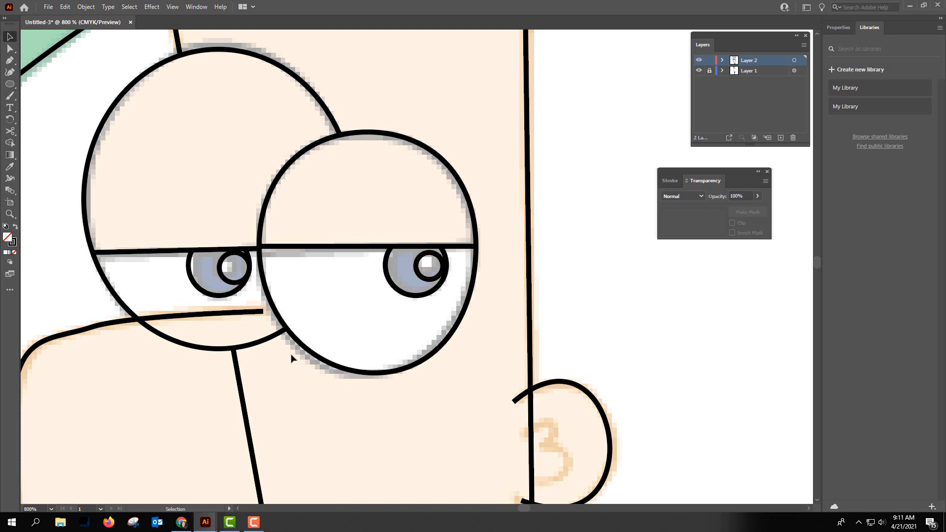
# Cut the larger eye's outline where it crosses the top of the nose and delete the arc below the nose line.
pyautogui.scroll(-2, 291, 358)
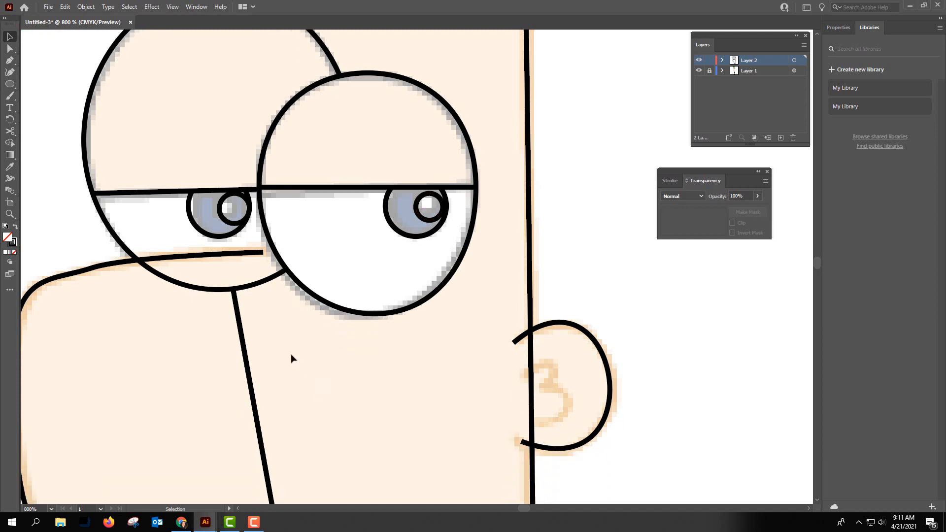
pyautogui.click(199, 290)
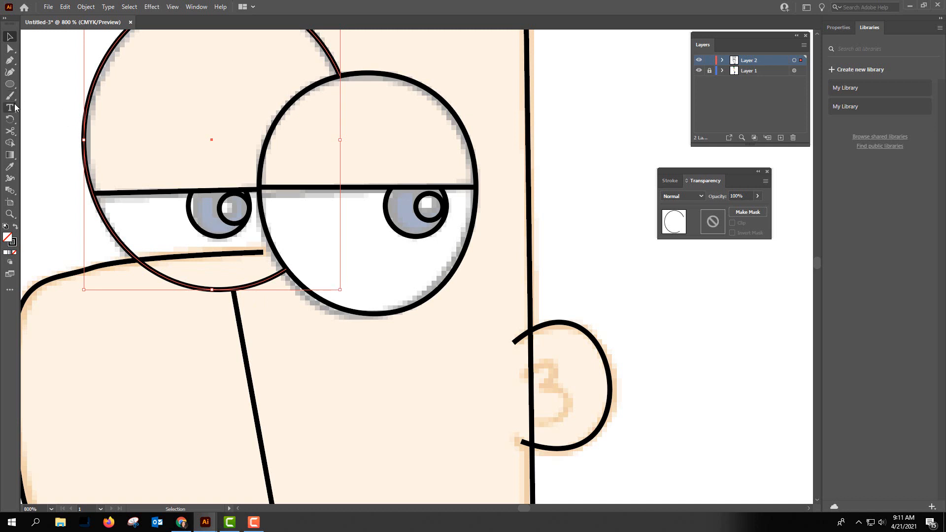
pyautogui.click(10, 132)
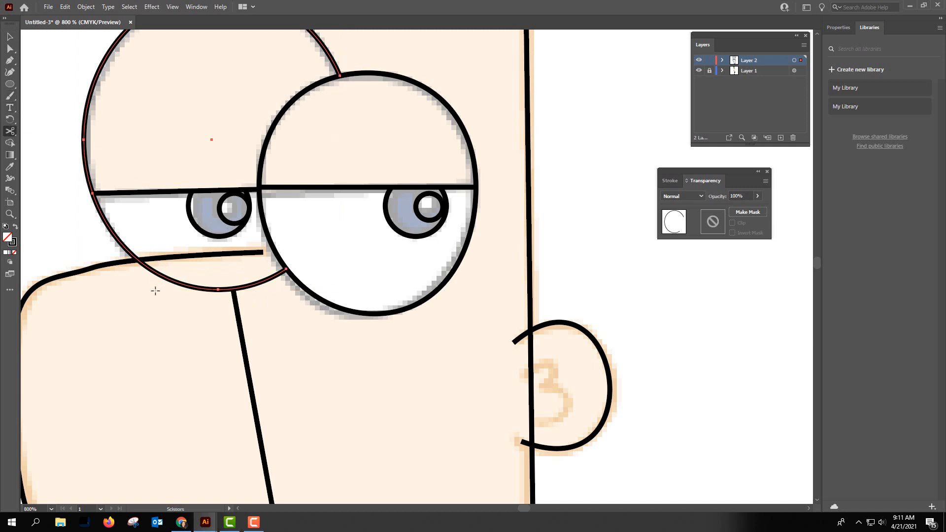
pyautogui.click(140, 262)
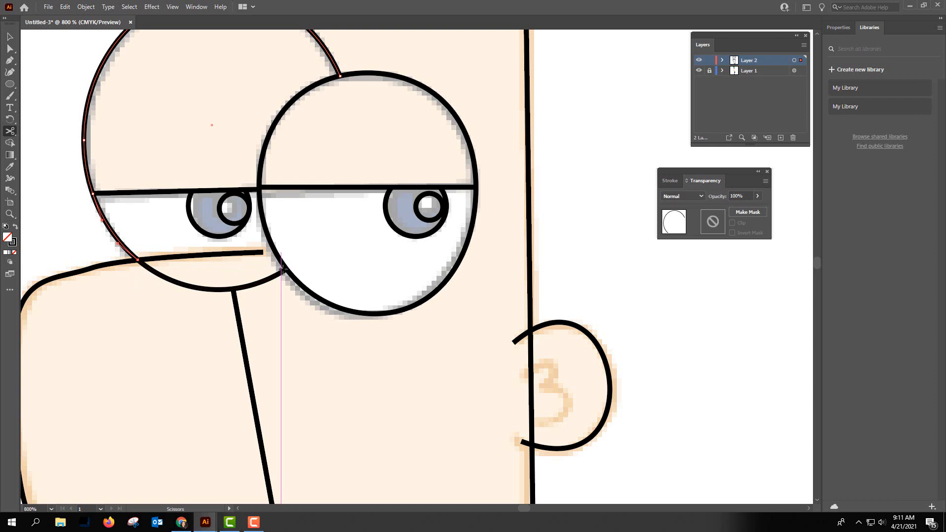
pyautogui.click(11, 37)
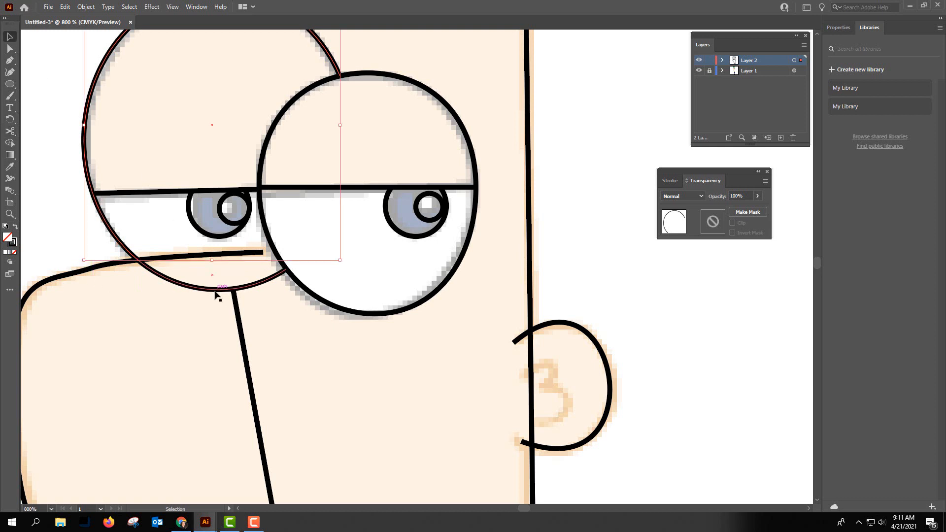
pyautogui.click(215, 291)
pyautogui.press('Delete')
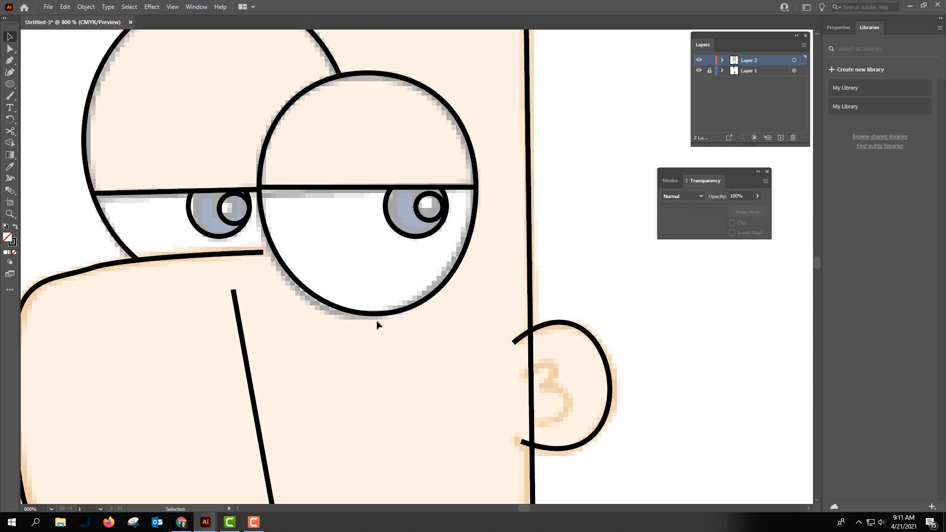
# Cut the back line of the head at the ear's upper crossing and try to cut it at the lower crossing.
pyautogui.scroll(-4, 377, 324)
pyautogui.scroll(-1, 394, 321)
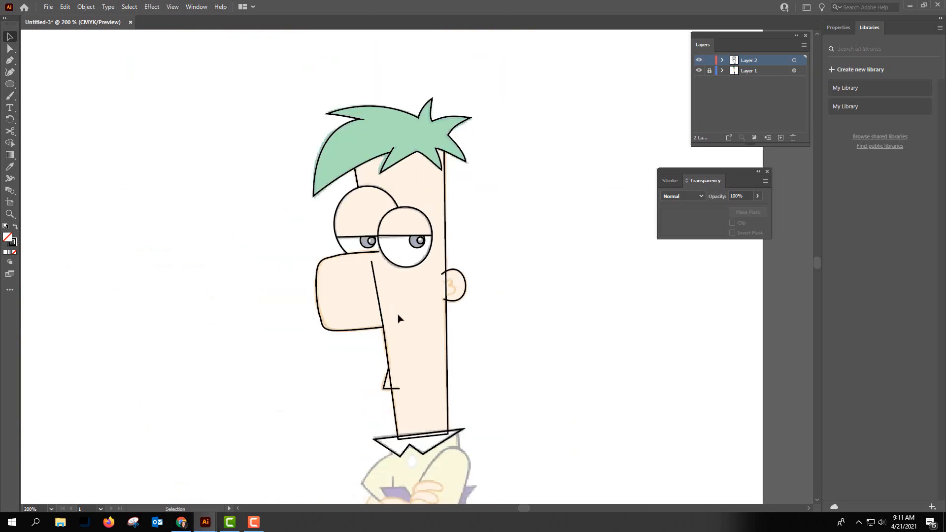
pyautogui.scroll(1, 400, 316)
pyautogui.scroll(3, 401, 313)
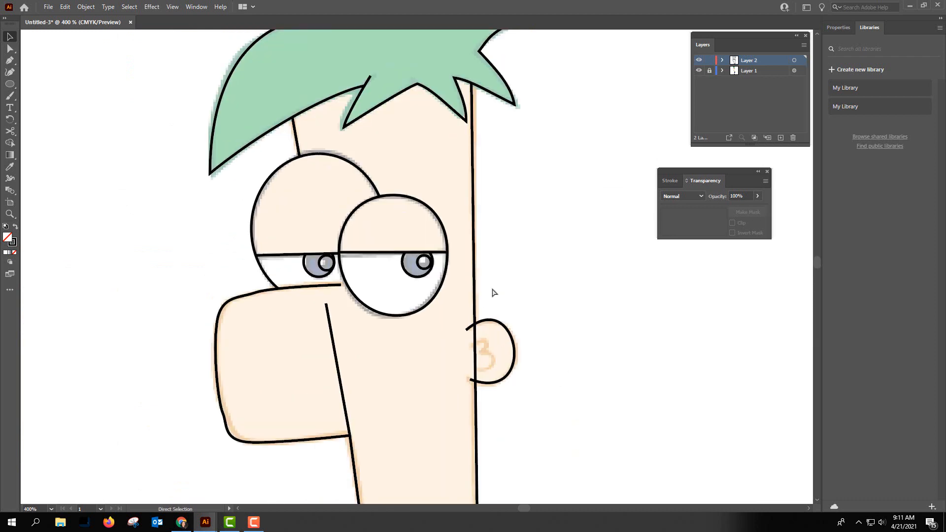
pyautogui.moveTo(533, 380); pyautogui.dragTo(497, 282)
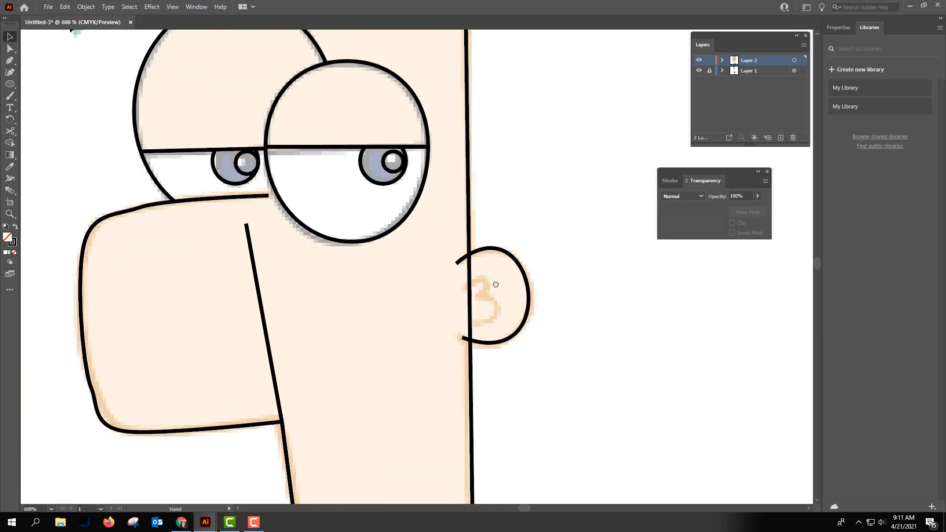
pyautogui.click(468, 217)
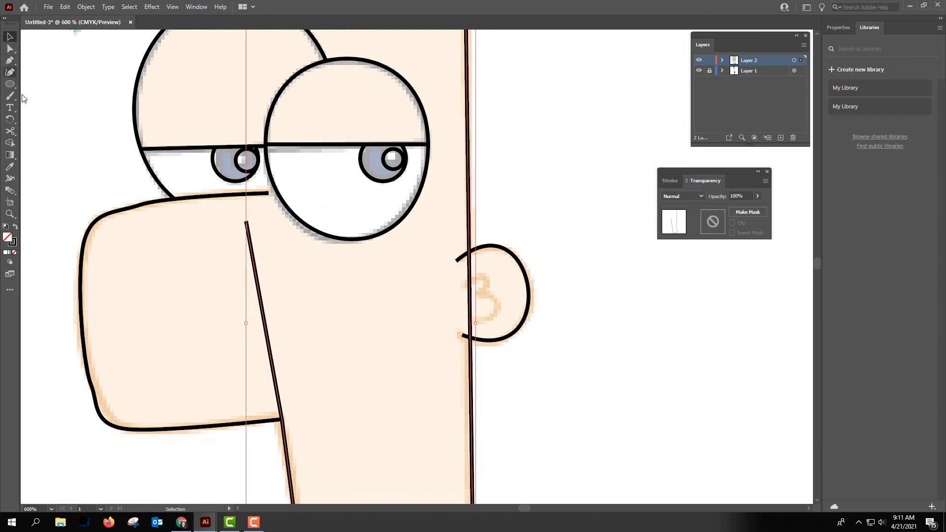
pyautogui.click(11, 130)
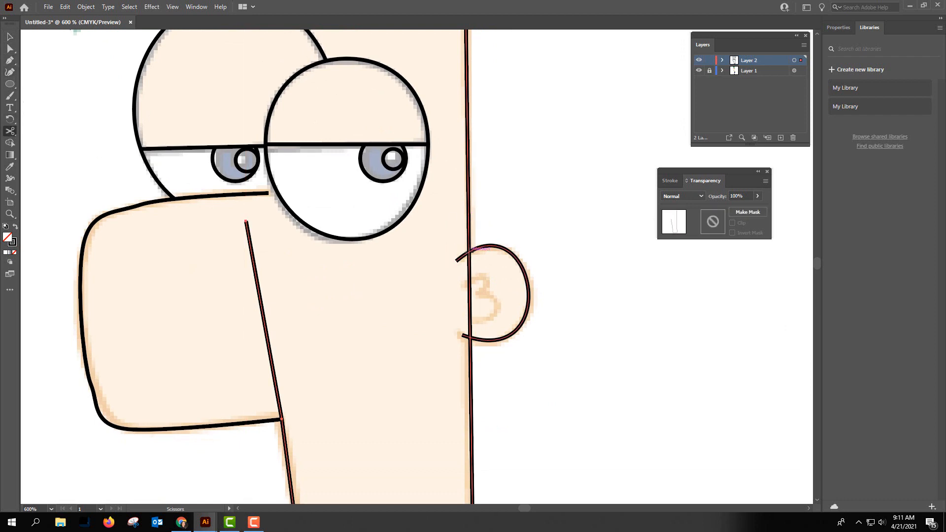
pyautogui.click(468, 252)
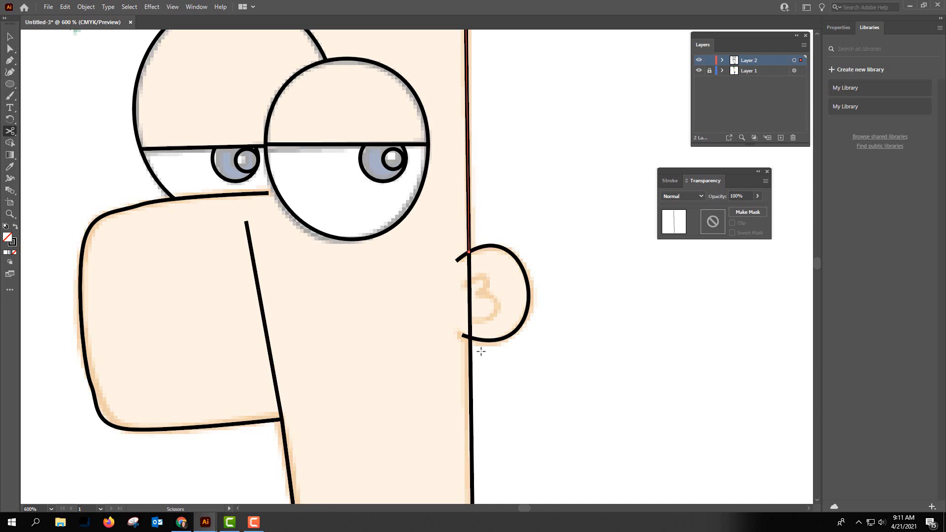
pyautogui.click(466, 336)
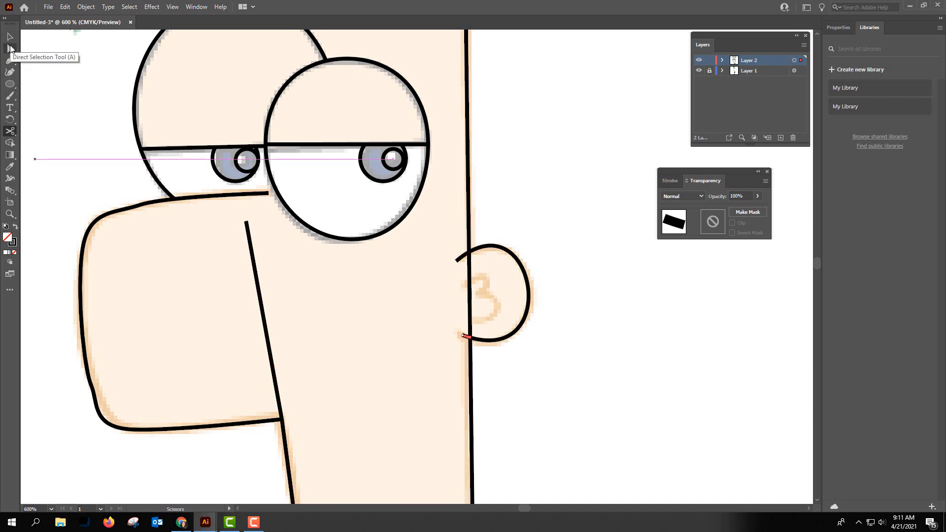
# Reselect the back line of the head, cut it at the ear's lower crossing and delete the segment running through the ear.
pyautogui.click(10, 38)
pyautogui.click(469, 273)
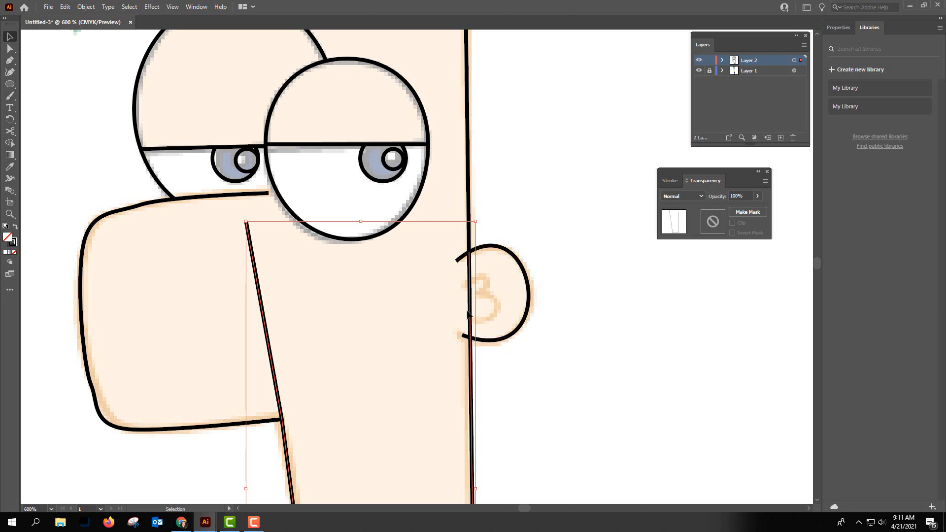
pyautogui.press('a')
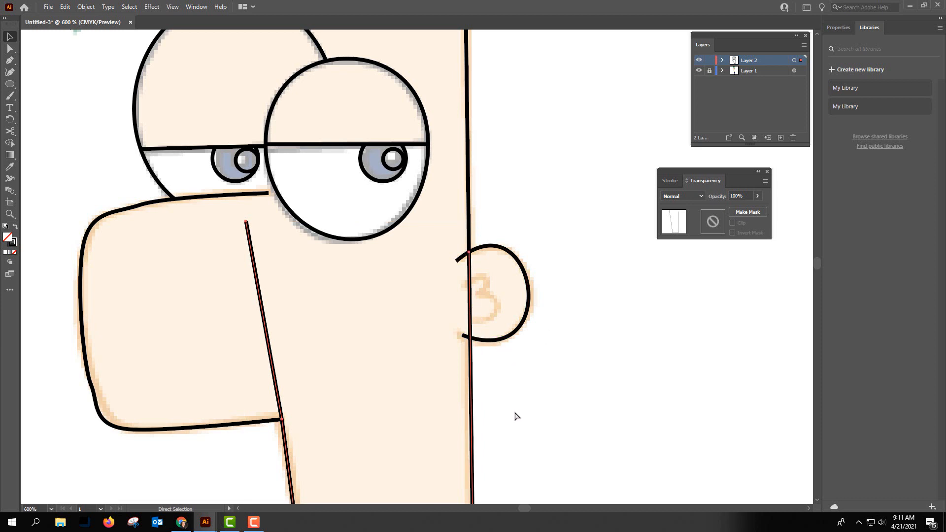
pyautogui.press('v')
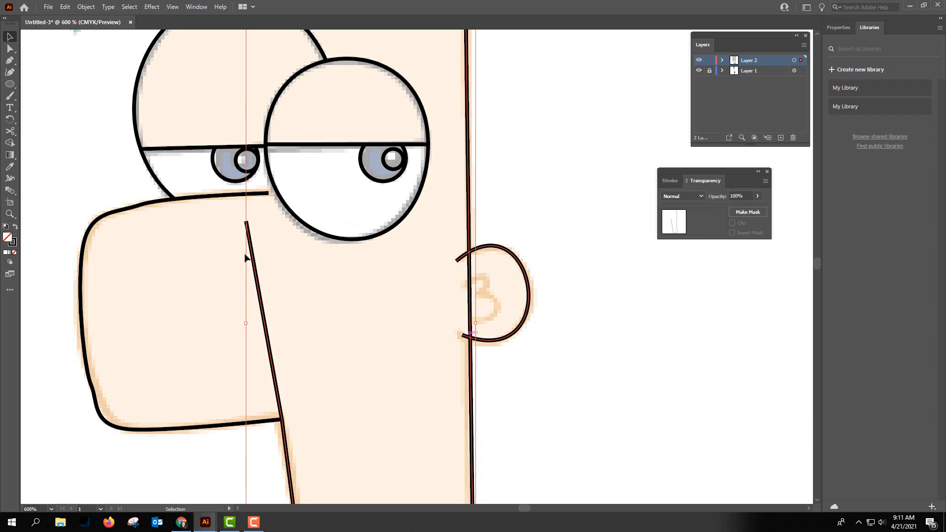
pyautogui.click(469, 190)
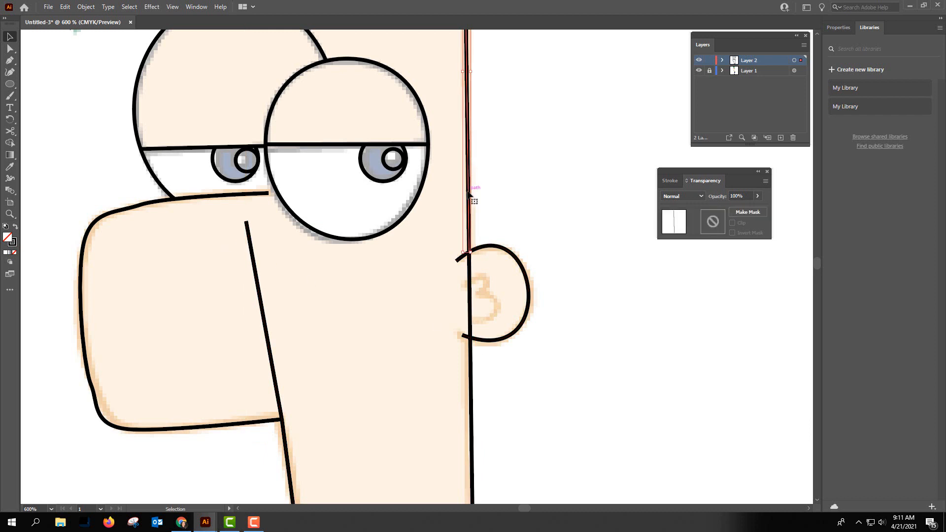
pyautogui.click(471, 280)
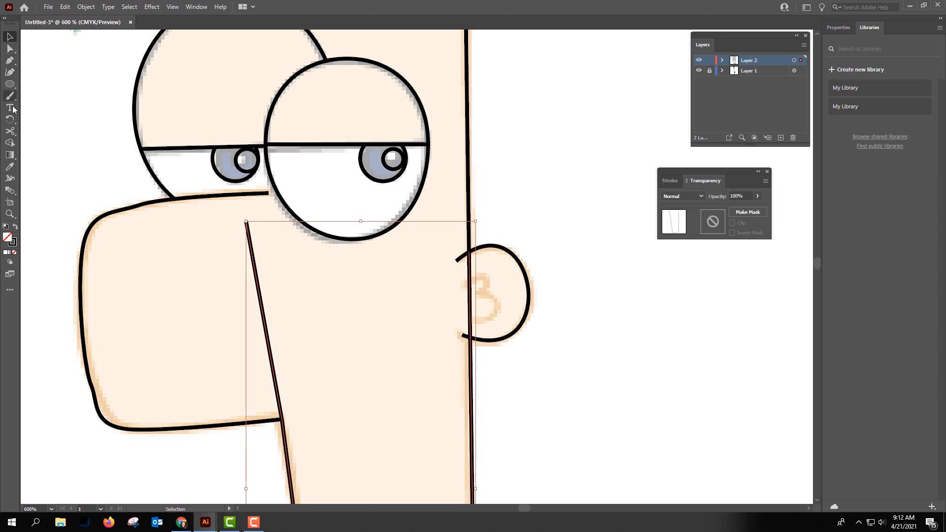
pyautogui.click(11, 131)
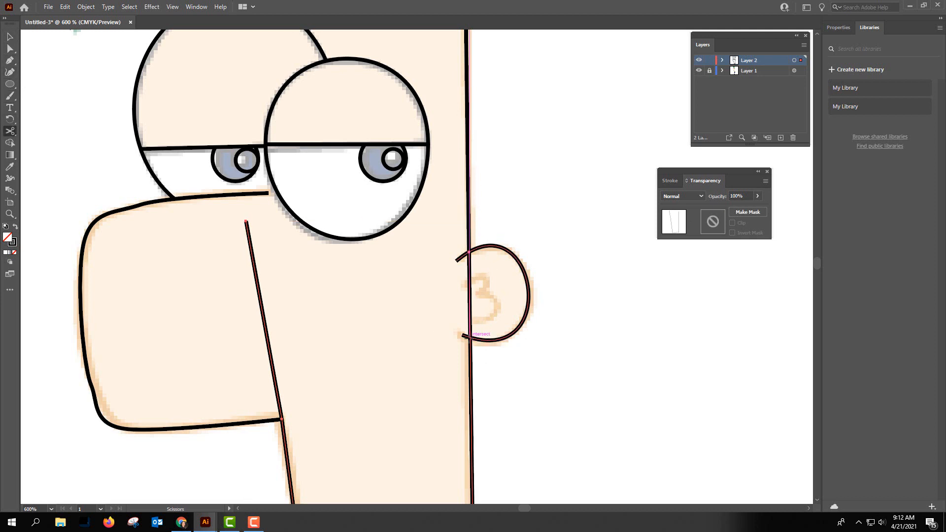
pyautogui.click(469, 336)
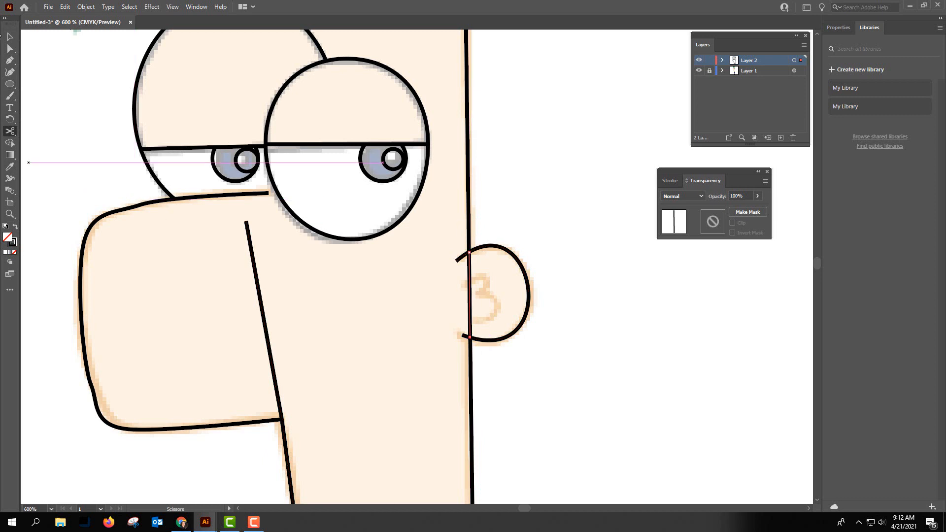
pyautogui.click(10, 38)
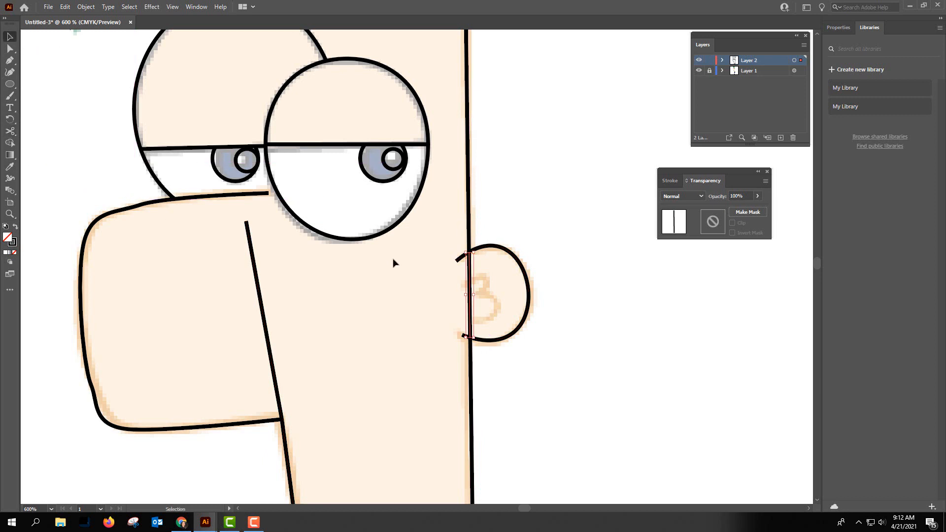
pyautogui.press('Delete')
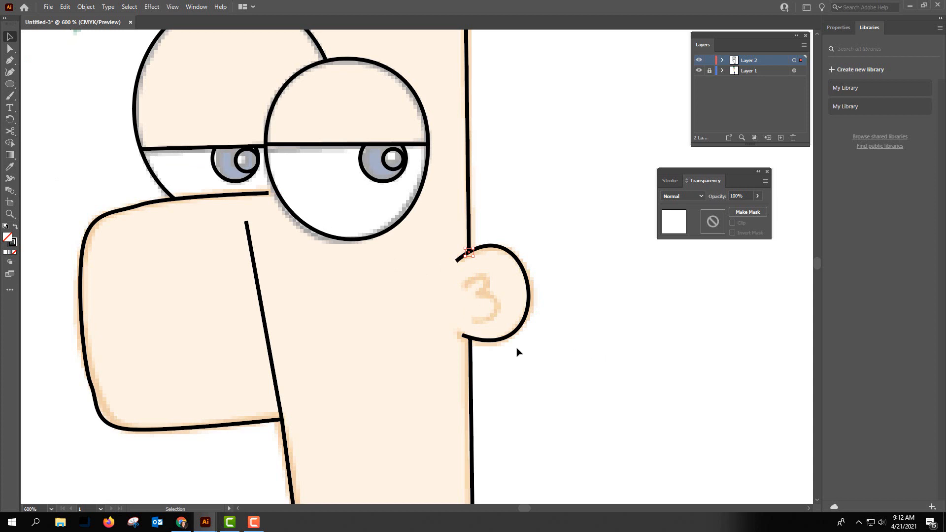
# Cut the front line of the face at both crossings with the mouth shape and delete the segment between them.
pyautogui.scroll(-3, 517, 352)
pyautogui.scroll(-7, 492, 329)
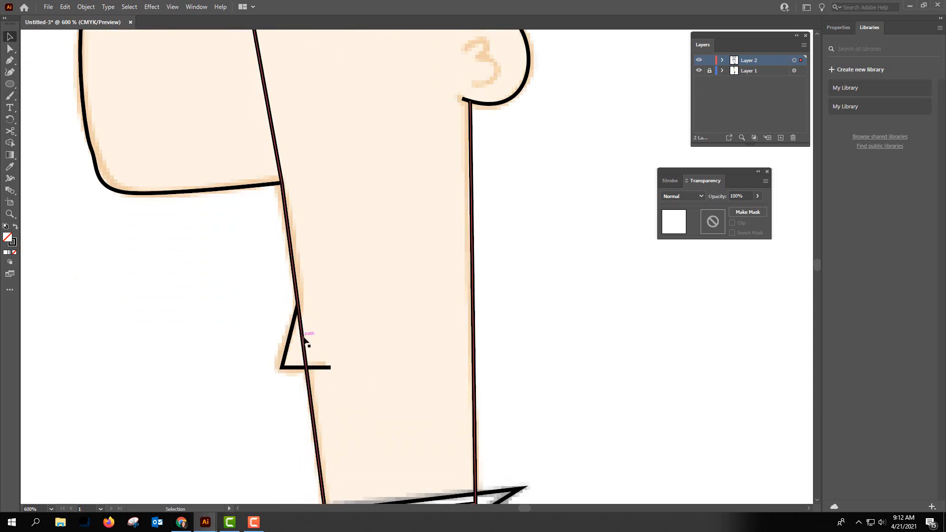
pyautogui.click(306, 344)
pyautogui.click(11, 130)
pyautogui.click(297, 304)
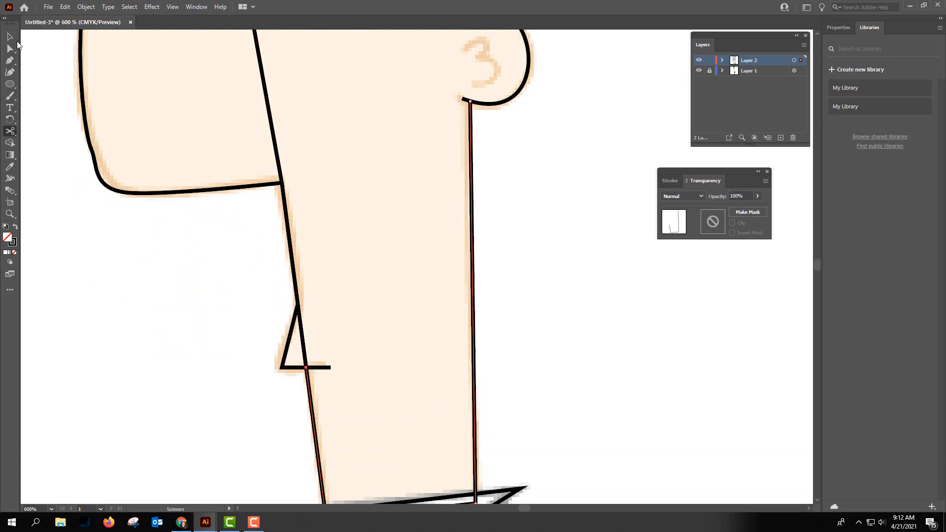
pyautogui.click(10, 38)
pyautogui.click(305, 346)
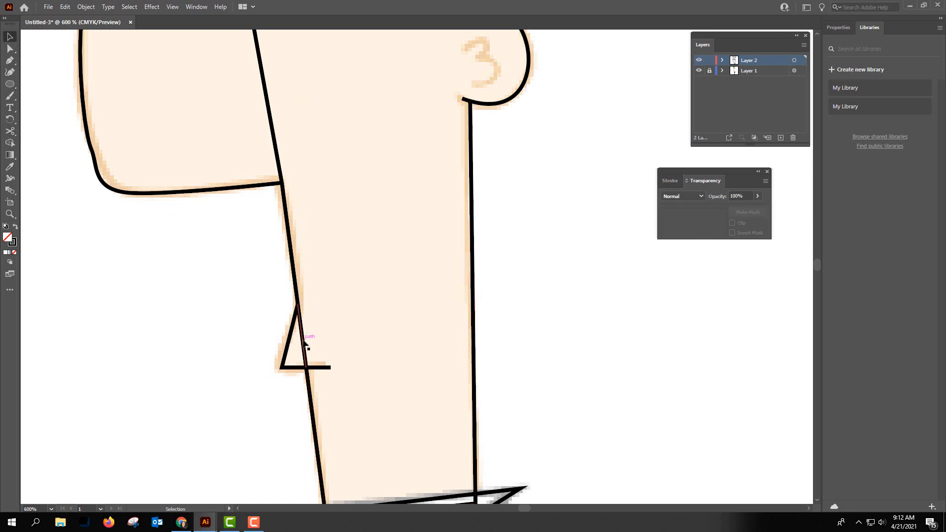
pyautogui.click(305, 344)
pyautogui.press('Delete')
# Trace the front shirt sleeve from under the collar to its pointed elbow, continuing along the underside of the forearm to the wrist.
pyautogui.hotkey('ctrl', '-')
pyautogui.hotkey('ctrl', '-')
pyautogui.hotkey('ctrl', '-')
pyautogui.scroll(3, 491, 257)
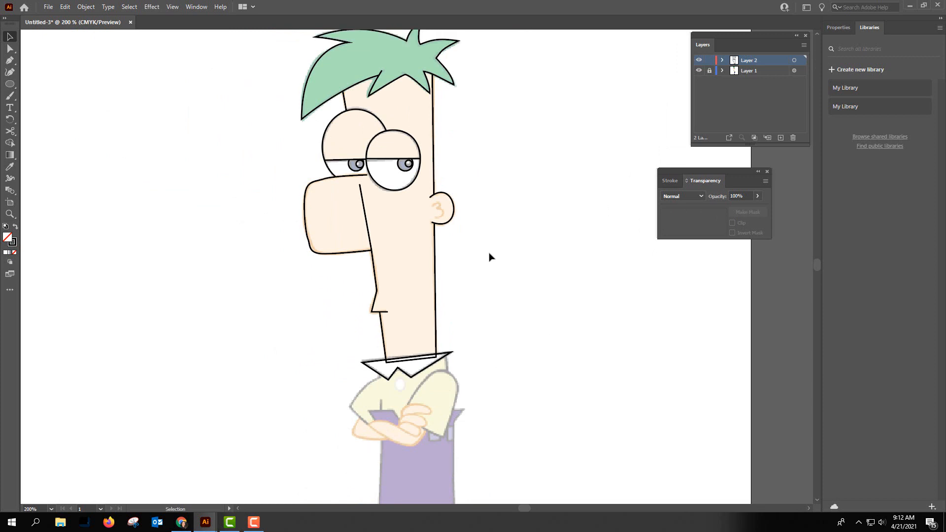
pyautogui.scroll(-8, 490, 257)
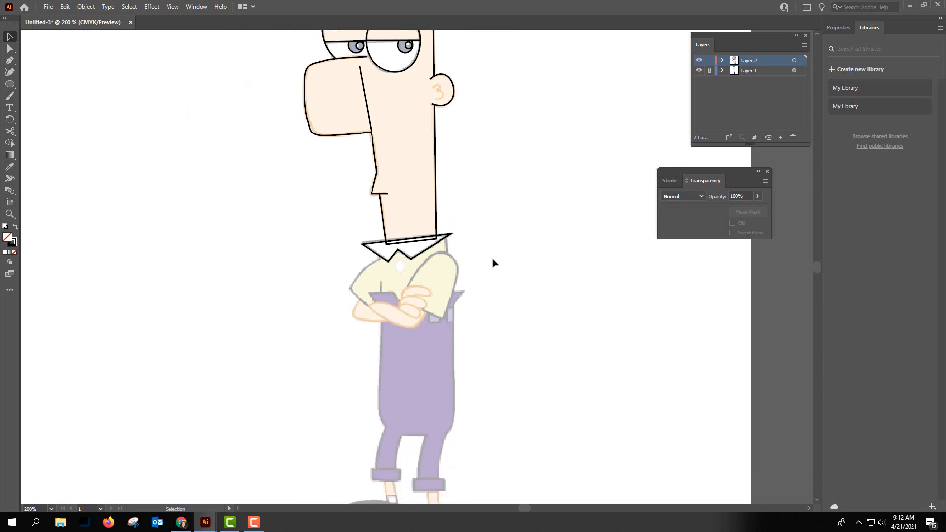
pyautogui.scroll(-1, 493, 263)
pyautogui.scroll(2, 493, 262)
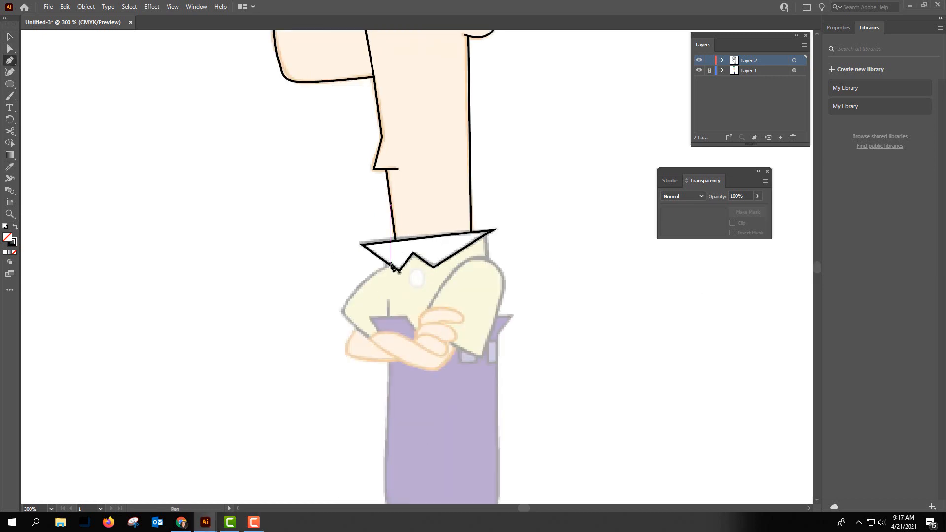
pyautogui.click(384, 263)
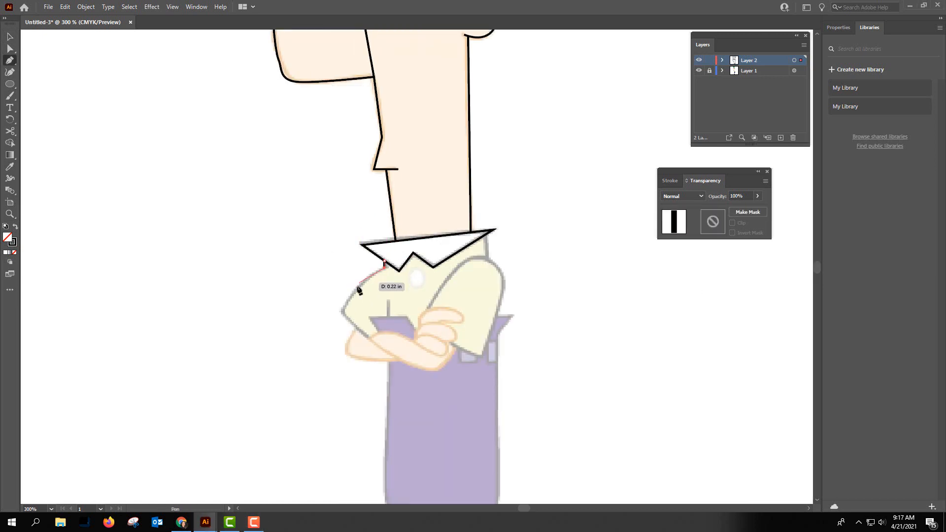
pyautogui.click(341, 312)
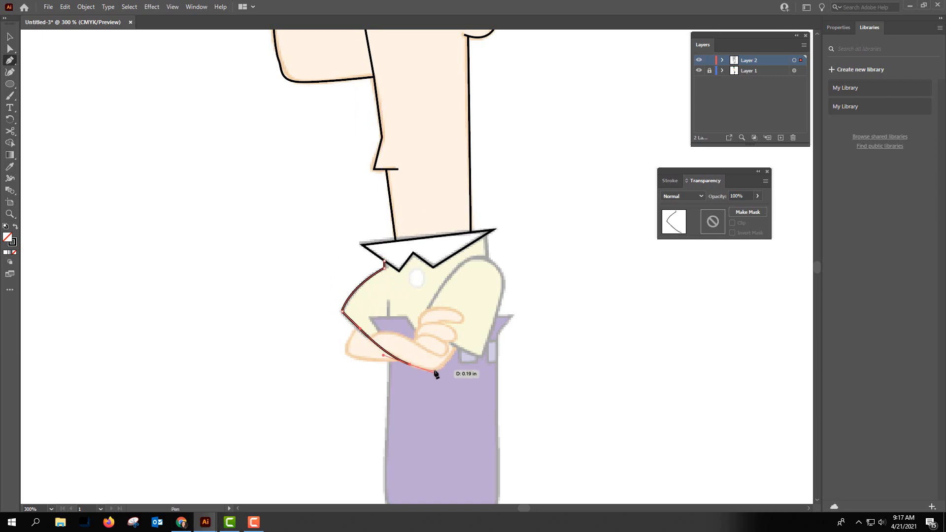
pyautogui.moveTo(432, 369); pyautogui.dragTo(458, 340)
pyautogui.keyDown('ctrl'); pyautogui.click(470, 318); pyautogui.keyUp('ctrl')
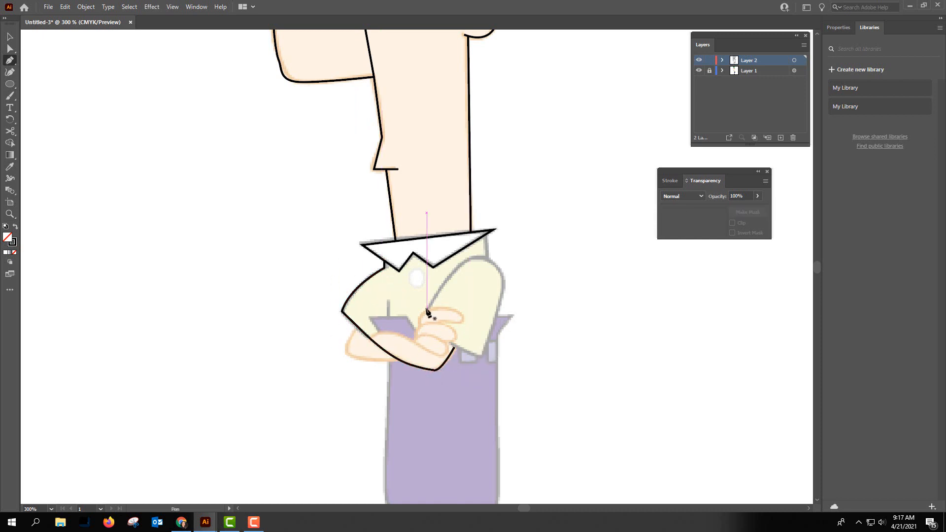
# Trace the back sleeve as a closed outline running from the fingers over the rounded shoulder to the lower cuff corner.
pyautogui.click(419, 323)
pyautogui.moveTo(459, 265); pyautogui.dragTo(467, 259)
pyautogui.moveTo(490, 261); pyautogui.dragTo(497, 265)
pyautogui.moveTo(504, 283); pyautogui.dragTo(503, 293)
pyautogui.click(482, 355)
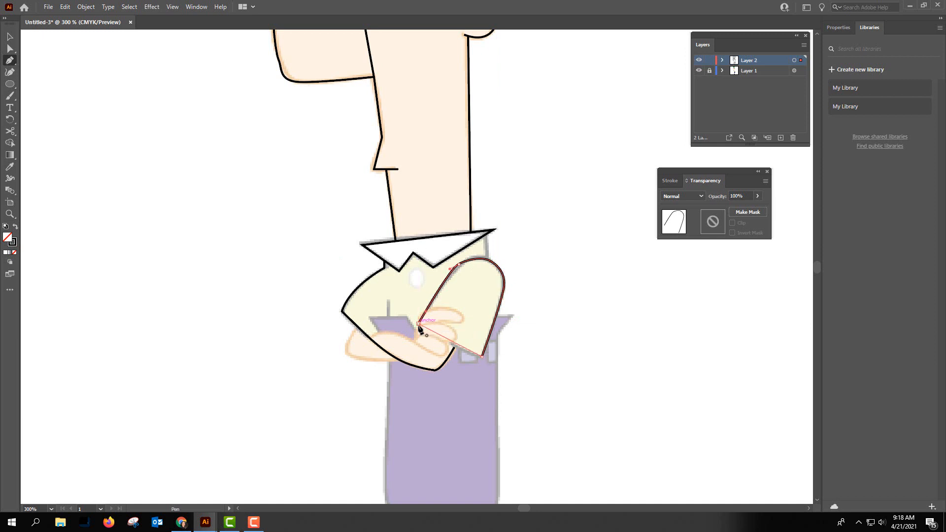
pyautogui.click(419, 323)
pyautogui.keyDown('ctrl'); pyautogui.click(417, 332); pyautogui.keyUp('ctrl')
# Trace the upper curve of the crossed forearm and adjust the curves of the lowest finger to match the reference.
pyautogui.moveTo(370, 337); pyautogui.dragTo(379, 331)
pyautogui.moveTo(403, 335); pyautogui.dragTo(416, 358)
pyautogui.keyDown('ctrl'); pyautogui.click(410, 355); pyautogui.keyUp('ctrl')
pyautogui.scroll(4, 399, 352)
pyautogui.press('a')
pyautogui.moveTo(466, 295); pyautogui.dragTo(502, 285)
pyautogui.moveTo(578, 363); pyautogui.dragTo(580, 366)
pyautogui.click(389, 336)
# Trace the middle finger above the lowest one and adjust the curve at its rounded tip.
pyautogui.press('p')
pyautogui.click(474, 289)
pyautogui.moveTo(501, 239); pyautogui.dragTo(526, 234)
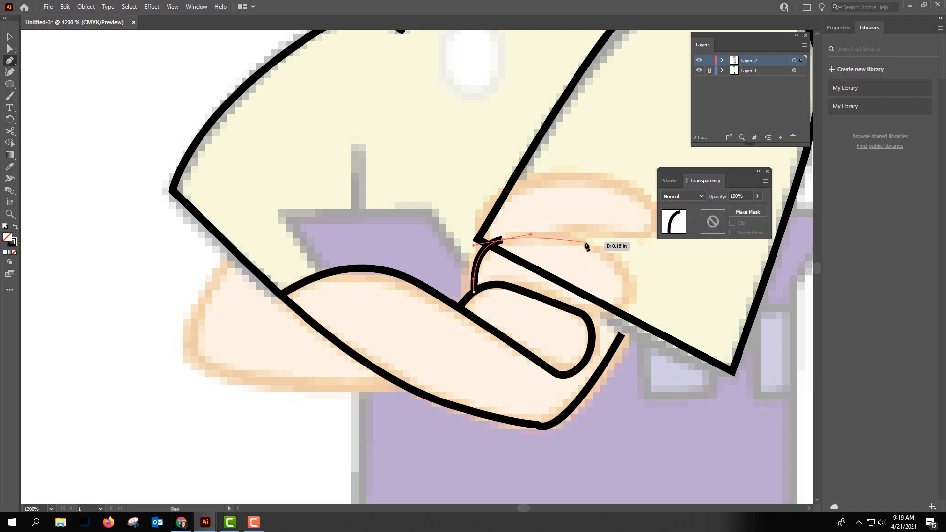
pyautogui.click(586, 243)
pyautogui.moveTo(624, 272); pyautogui.dragTo(599, 317)
pyautogui.click(587, 316)
pyautogui.press('a')
pyautogui.moveTo(624, 272); pyautogui.dragTo(627, 272)
pyautogui.moveTo(629, 306); pyautogui.dragTo(627, 304)
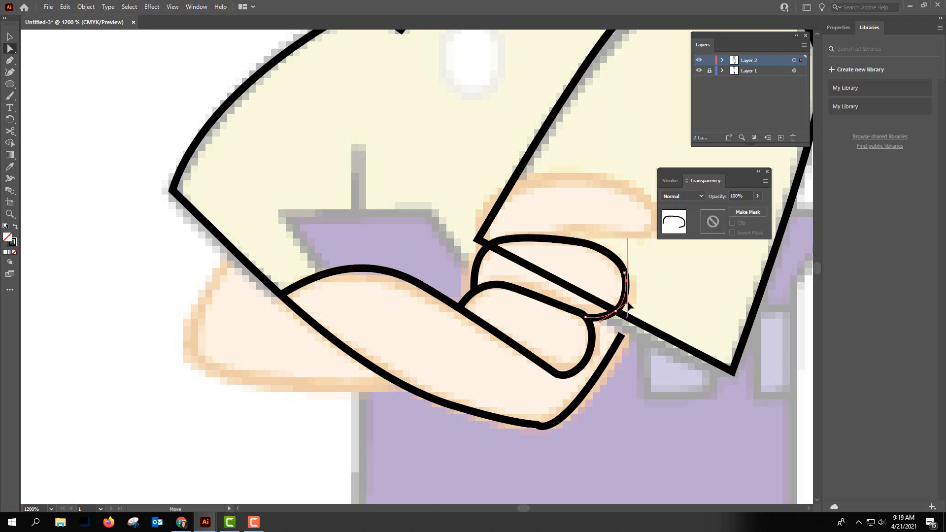
pyautogui.click(414, 203)
# Trace the bare elbow sticking out below the front sleeve, ending on the forearm's underside.
pyautogui.press('p')
pyautogui.moveTo(233, 250); pyautogui.dragTo(229, 259)
pyautogui.moveTo(196, 314); pyautogui.dragTo(192, 327)
pyautogui.moveTo(198, 365); pyautogui.dragTo(204, 372)
pyautogui.click(242, 383)
pyautogui.click(403, 385)
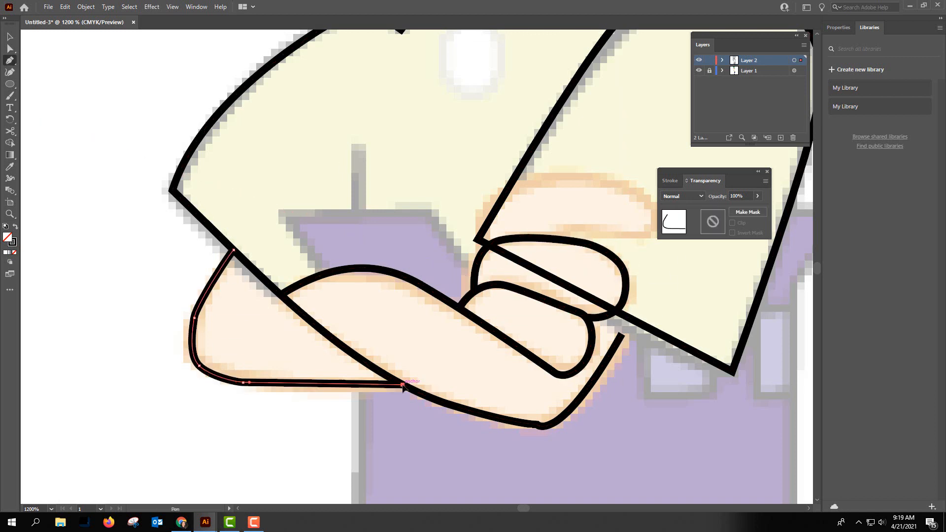
pyautogui.keyDown('ctrl'); pyautogui.click(416, 365); pyautogui.keyUp('ctrl')
# Adjust the anchor and handle at the lowest corner of the forearm outline to smooth the curve.
pyautogui.press('a')
pyautogui.moveTo(538, 425); pyautogui.dragTo(541, 426)
pyautogui.moveTo(557, 445); pyautogui.dragTo(560, 442)
pyautogui.scroll(-1, 560, 442)
pyautogui.scroll(3, 644, 387)
pyautogui.hscroll(3, 644, 387)
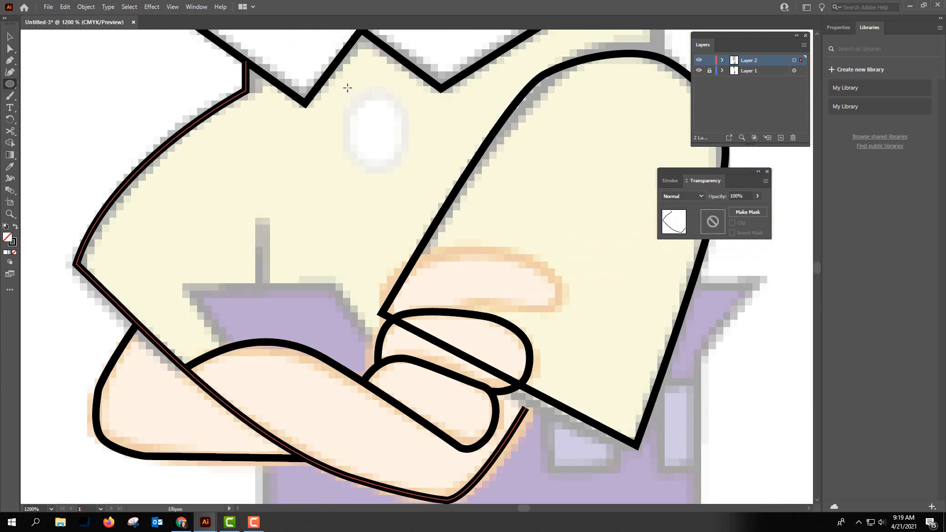
# Trace the top finger from the sleeve corner around its rounded tip and back along its lower edge.
pyautogui.press('p')
pyautogui.moveTo(384, 314); pyautogui.dragTo(416, 256)
pyautogui.moveTo(461, 250); pyautogui.dragTo(483, 251)
pyautogui.moveTo(541, 266); pyautogui.dragTo(552, 272)
pyautogui.moveTo(561, 292); pyautogui.dragTo(561, 298)
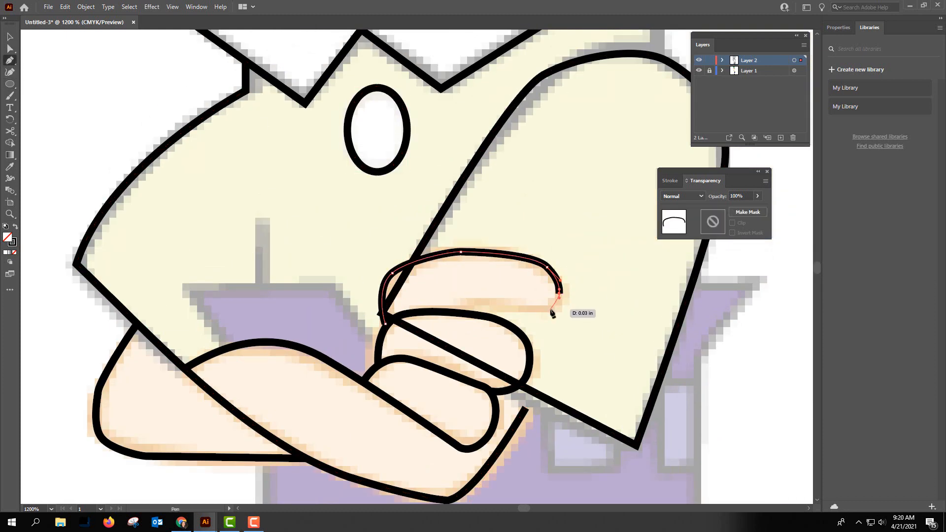
pyautogui.click(550, 310)
pyautogui.click(404, 316)
pyautogui.keyDown('ctrl'); pyautogui.click(604, 356); pyautogui.keyUp('ctrl')
# Move the wrist end of the forearm outline up to meet the back sleeve's cuff line.
pyautogui.hotkey('ctrl', '-')
pyautogui.hotkey('ctrl', '-')
pyautogui.hotkey('ctrl', '-')
pyautogui.click(10, 49)
pyautogui.moveTo(453, 308); pyautogui.dragTo(455, 303)
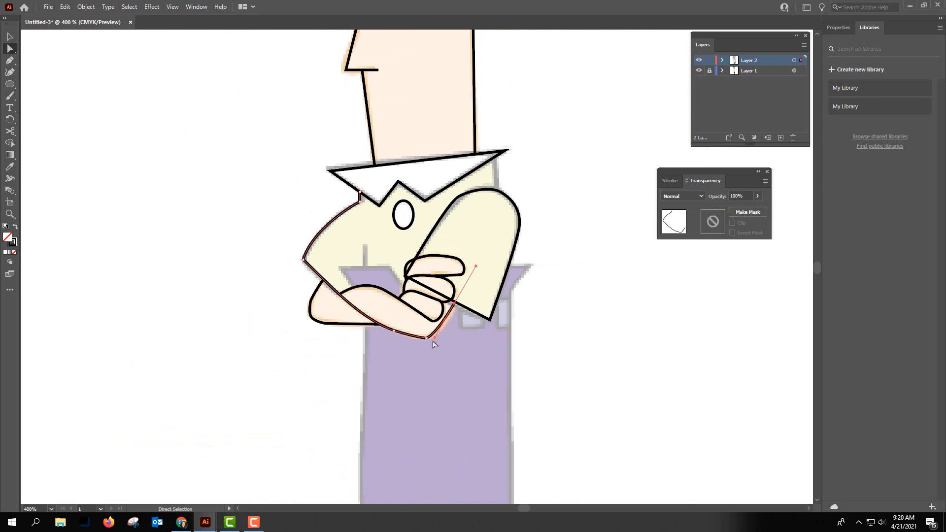
pyautogui.click(185, 217)
# Trace the overalls' front bib flap from the fingers and continue the outline down the front side of the body.
pyautogui.click(10, 60)
pyautogui.click(404, 285)
pyautogui.click(392, 268)
pyautogui.click(339, 267)
pyautogui.click(362, 302)
pyautogui.hotkey('ctrl', '-')
pyautogui.click(415, 393)
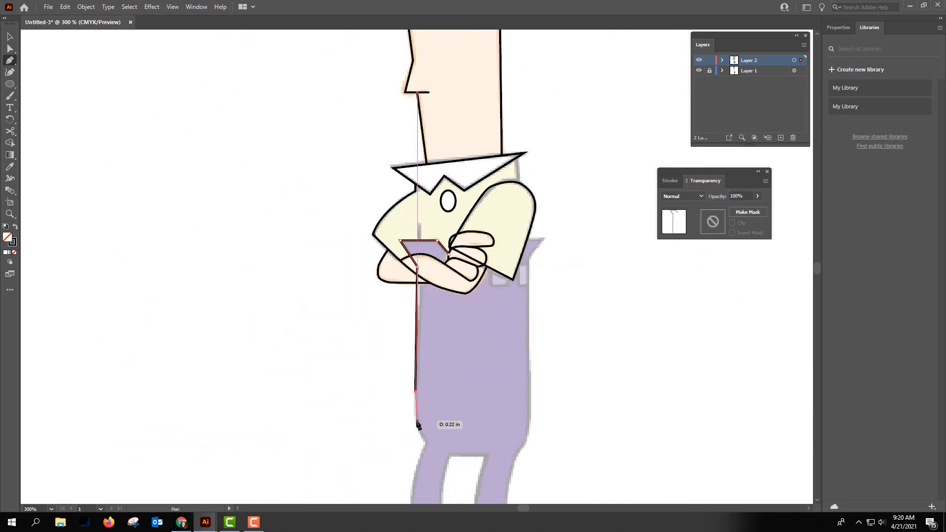
# Continue the overalls outline around the rounded bottom, up the back side and around the back bib corner to behind the sleeve.
pyautogui.moveTo(415, 418); pyautogui.dragTo(415, 425)
pyautogui.moveTo(426, 444); pyautogui.dragTo(462, 456)
pyautogui.moveTo(495, 457); pyautogui.dragTo(501, 454)
pyautogui.click(529, 434)
pyautogui.click(530, 258)
pyautogui.click(544, 238)
pyautogui.click(507, 239)
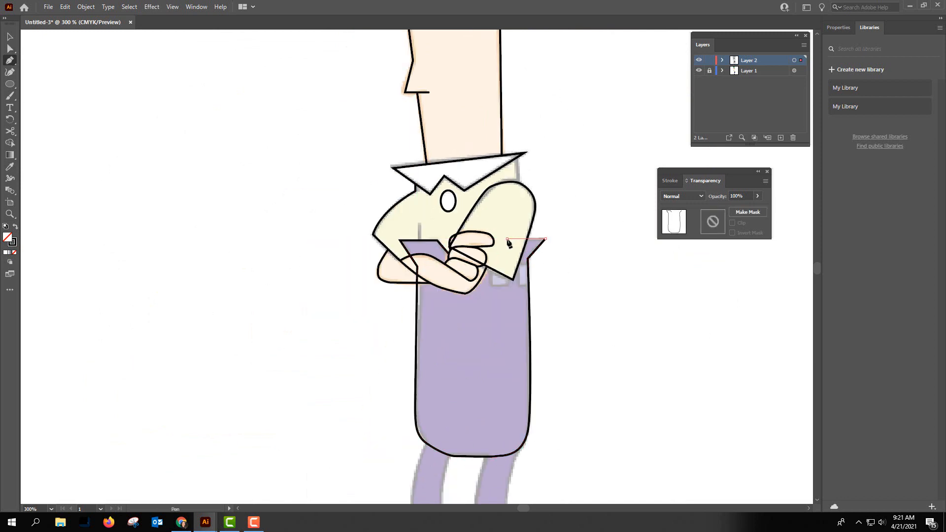
# Trace the outline of the left-hand trouser leg from the body's lower edge down into the cuff with the Pen tool.
pyautogui.keyDown('ctrl'); pyautogui.click(513, 332); pyautogui.keyUp('ctrl')
pyautogui.scroll(-3, 513, 331)
pyautogui.moveTo(426, 301); pyautogui.dragTo(420, 311)
pyautogui.click(412, 367)
pyautogui.click(440, 370)
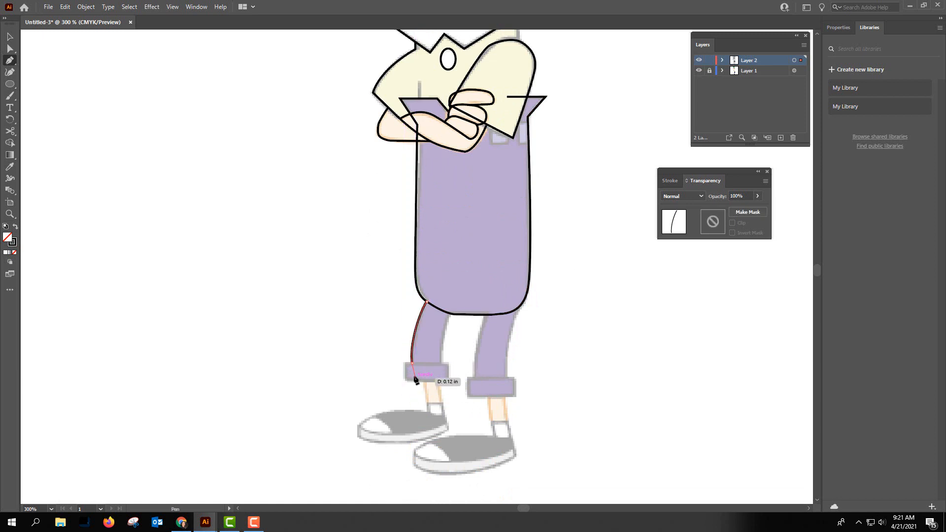
pyautogui.click(447, 315)
pyautogui.click(433, 292)
# Trace the outline of the right-hand trouser leg from the body's lower edge down into its cuff.
pyautogui.keyDown('ctrl'); pyautogui.click(485, 319); pyautogui.keyUp('ctrl')
pyautogui.click(482, 316)
pyautogui.click(471, 384)
pyautogui.click(506, 385)
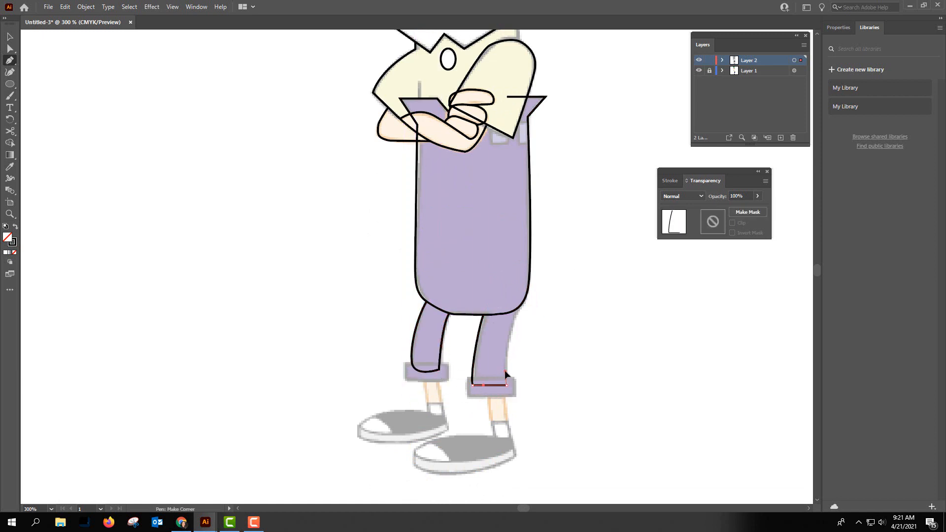
pyautogui.click(513, 313)
pyautogui.click(481, 316)
# Draw a closed four-cornered outline around the left-hand trouser cuff.
pyautogui.keyDown('ctrl'); pyautogui.click(542, 301); pyautogui.keyUp('ctrl')
pyautogui.click(404, 362)
pyautogui.click(404, 380)
pyautogui.click(448, 381)
pyautogui.click(449, 364)
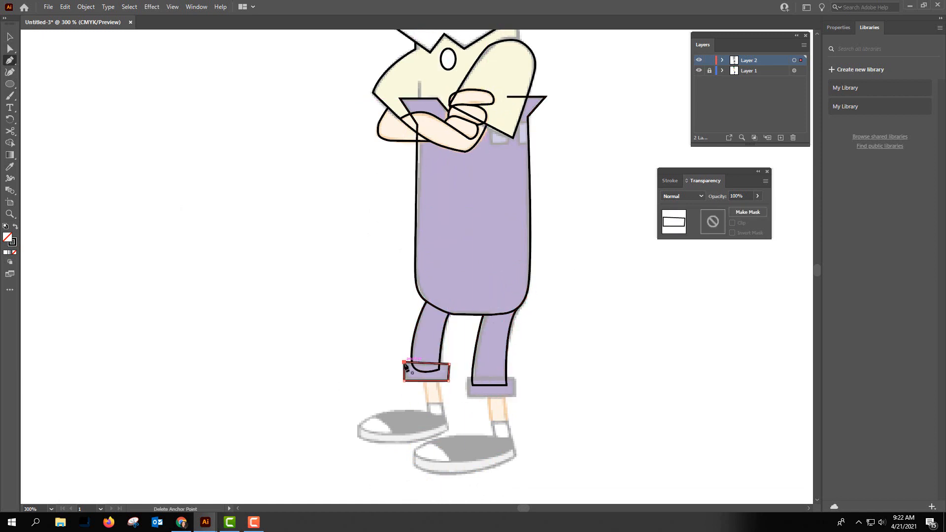
pyautogui.click(404, 362)
# Draw a closed four-cornered outline around the right-hand trouser cuff.
pyautogui.keyDown('ctrl'); pyautogui.click(459, 372); pyautogui.keyUp('ctrl')
pyautogui.click(467, 377)
pyautogui.click(467, 397)
# Trace the bare ankle between the left-hand cuff and its sock.
pyautogui.click(423, 382)
pyautogui.click(427, 403)
pyautogui.click(440, 403)
pyautogui.click(437, 382)
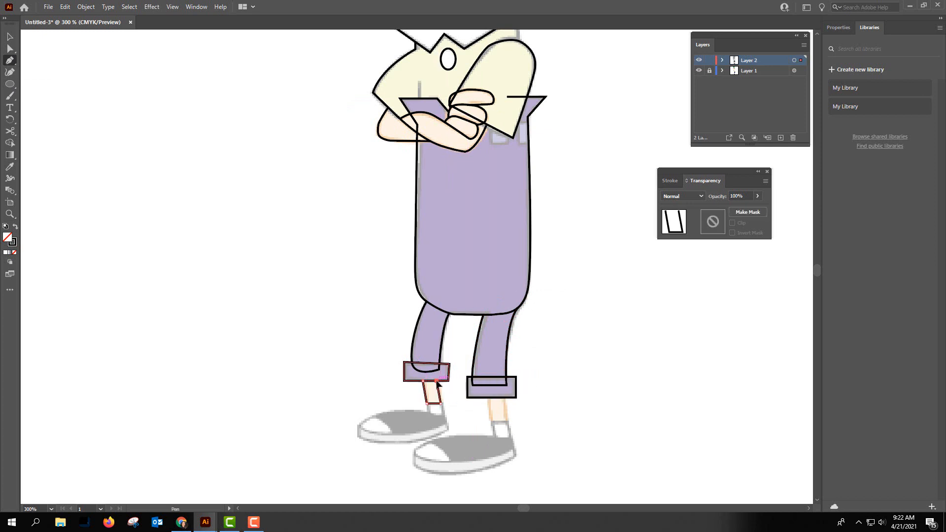
pyautogui.click(423, 381)
# Trace the sock below the left-hand ankle as a closed shape with a curved lower edge.
pyautogui.keyDown('ctrl'); pyautogui.click(433, 412); pyautogui.keyUp('ctrl')
pyautogui.click(427, 404)
pyautogui.click(427, 413)
pyautogui.moveTo(444, 416); pyautogui.dragTo(452, 417)
pyautogui.click(443, 416)
pyautogui.click(442, 403)
pyautogui.click(427, 404)
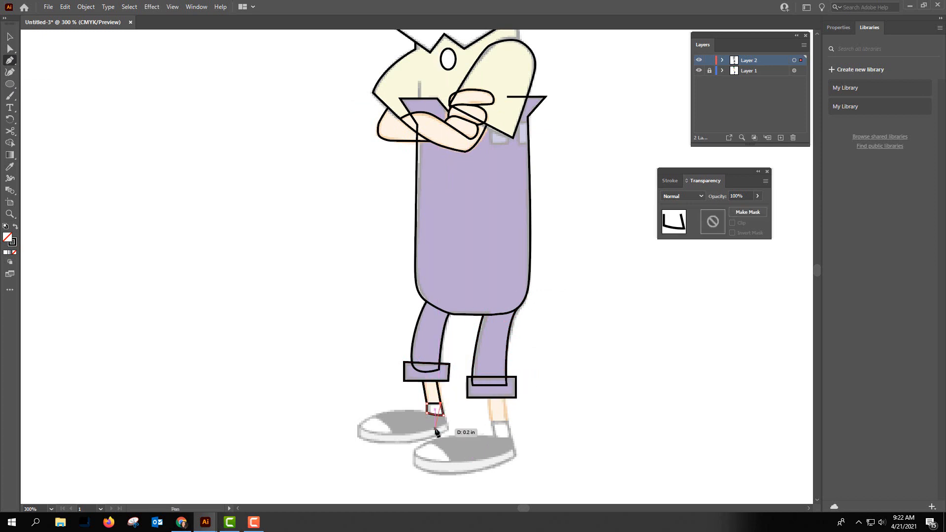
pyautogui.keyDown('ctrl'); pyautogui.click(437, 429); pyautogui.keyUp('ctrl')
# Draw an ellipse over the left-hand shoe's upper and reshape its anchor points to follow the reference shoe.
pyautogui.scroll(3, 440, 434)
pyautogui.scroll(-2, 446, 412)
pyautogui.press('l')
pyautogui.moveTo(221, 258); pyautogui.dragTo(455, 323)
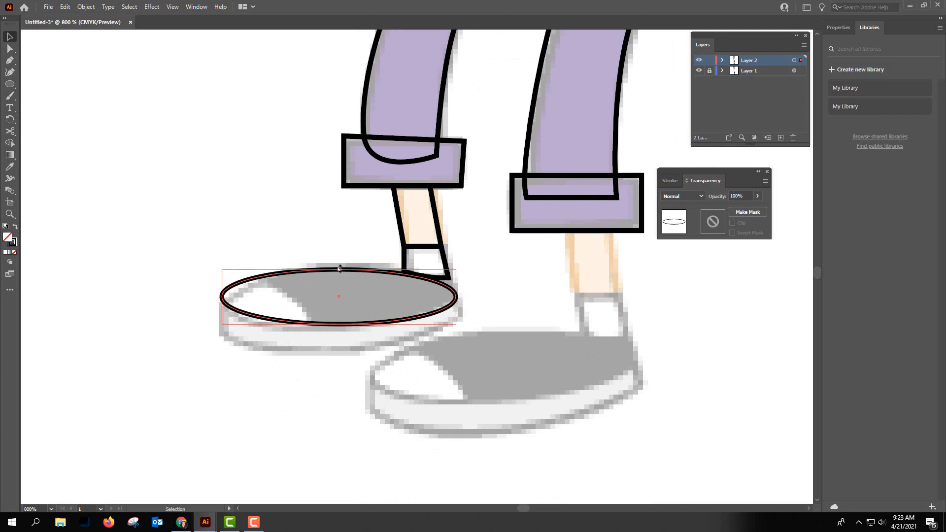
pyautogui.press('v')
pyautogui.press('a')
pyautogui.moveTo(222, 291); pyautogui.dragTo(224, 304)
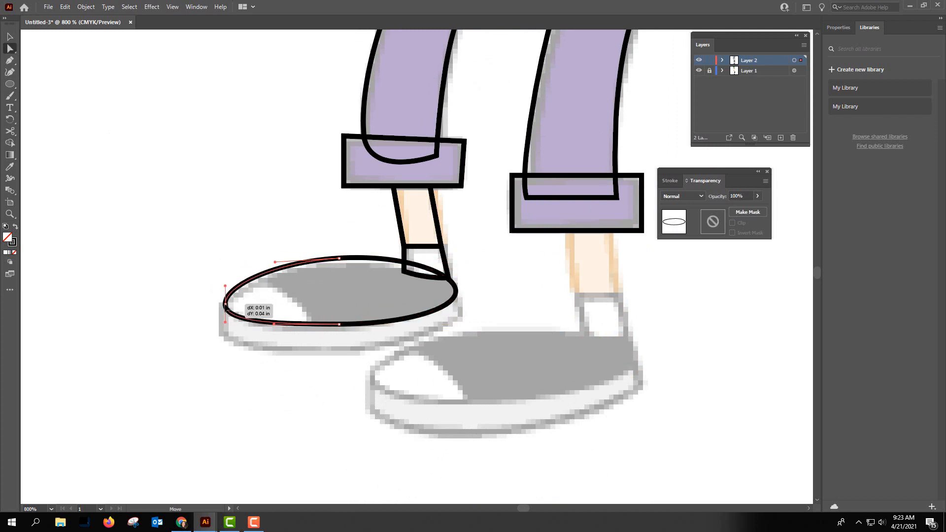
pyautogui.hotkey('ctrl', 'shift', 'a')
# Trace the right-hand ankle and sock as one outline with a curved lower edge and divide them with a straight line.
pyautogui.click(10, 60)
pyautogui.click(570, 231)
pyautogui.click(584, 335)
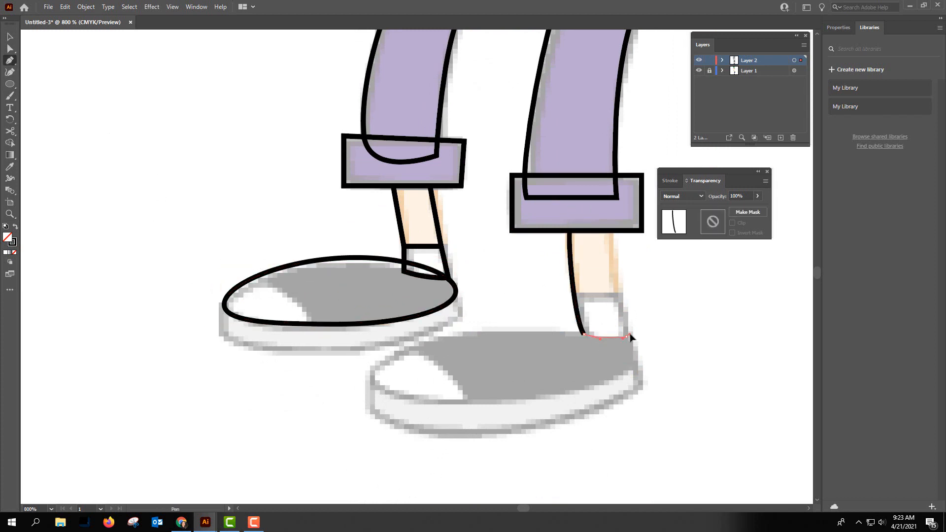
pyautogui.click(627, 339)
pyautogui.click(611, 231)
pyautogui.click(576, 294)
pyautogui.click(617, 294)
# Trace the right-hand shoe's upper around the toe and heel, starting and ending at the sock's lower corners.
pyautogui.click(584, 335)
pyautogui.click(428, 342)
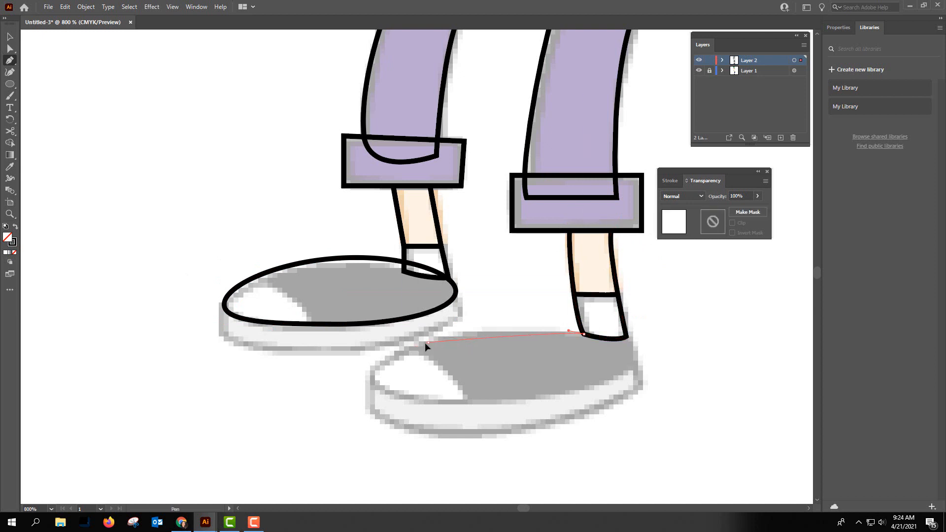
pyautogui.click(377, 366)
pyautogui.moveTo(373, 384); pyautogui.dragTo(382, 393)
pyautogui.moveTo(441, 402); pyautogui.dragTo(455, 401)
pyautogui.click(533, 400)
pyautogui.click(637, 364)
pyautogui.click(626, 339)
pyautogui.press('Escape')
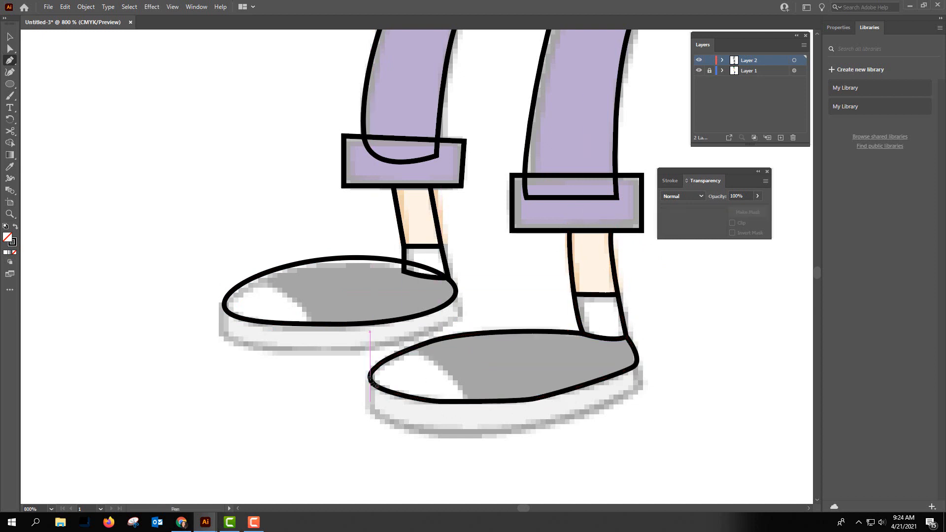
# Trace the right-hand shoe's sole from the toe along the curved underside to the heel.
pyautogui.click(368, 380)
pyautogui.click(369, 411)
pyautogui.moveTo(482, 435); pyautogui.dragTo(554, 426)
pyautogui.click(638, 392)
pyautogui.press('Escape')
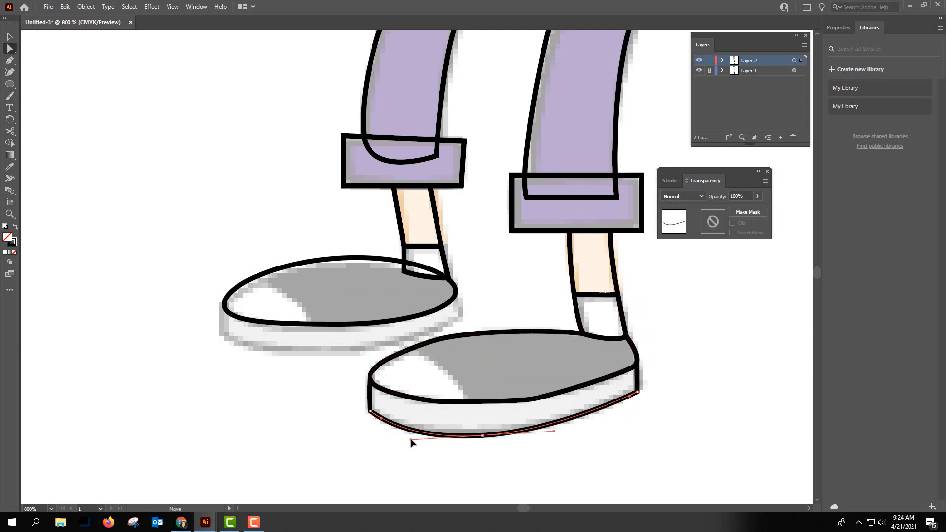
# Trace the left-hand shoe's sole from the toe along the curved underside to the heel.
pyautogui.click(224, 337)
pyautogui.moveTo(267, 348); pyautogui.dragTo(292, 351)
pyautogui.click(450, 274)
pyautogui.press('Escape')
# Cut the left-hand leg outline at the cuff's upper edge and delete the part overlapping the cuff.
pyautogui.scroll(3, 485, 247)
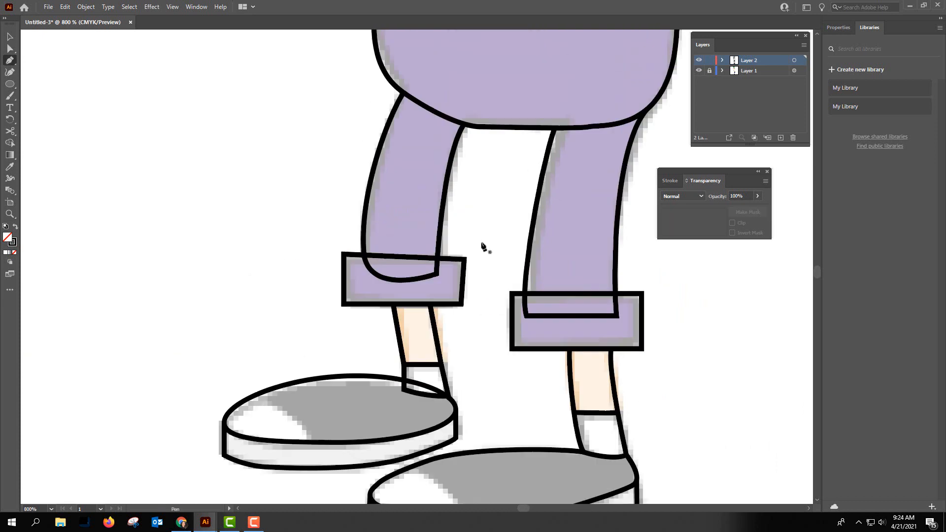
pyautogui.press('v')
pyautogui.click(365, 255)
pyautogui.press('c')
pyautogui.click(363, 256)
pyautogui.keyDown('ctrl'); pyautogui.click(399, 280); pyautogui.keyUp('ctrl')
pyautogui.press('Delete')
# Cut the right-hand leg outline at the cuff's upper edge and remove the part inside the cuff.
pyautogui.press('v')
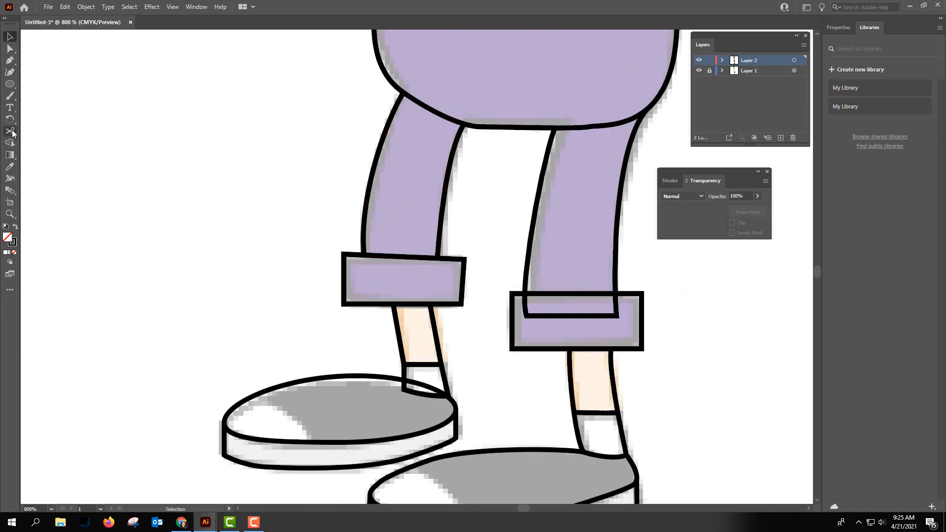
pyautogui.click(615, 207)
pyautogui.press('c')
# Cut the body outline where the leg lines meet it and delete the segments crossing the tops of both legs.
pyautogui.scroll(3, 641, 321)
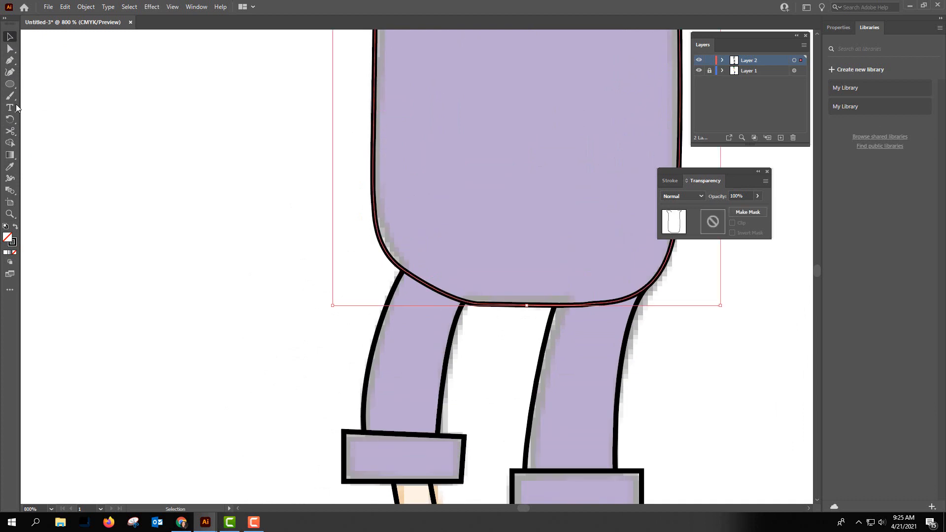
pyautogui.click(643, 291)
pyautogui.scroll(5, 438, 312)
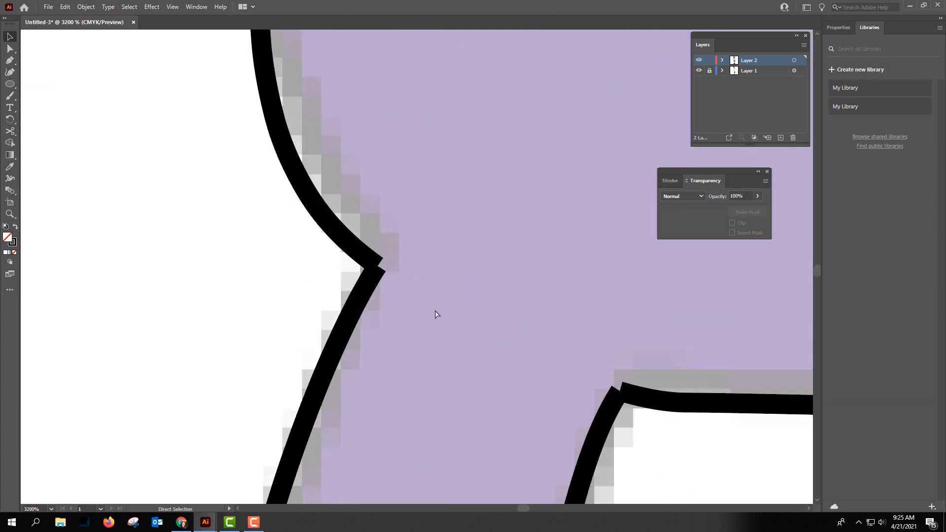
pyautogui.press('v')
pyautogui.moveTo(634, 302); pyautogui.dragTo(700, 389)
pyautogui.press('Delete')
pyautogui.scroll(-5, 459, 322)
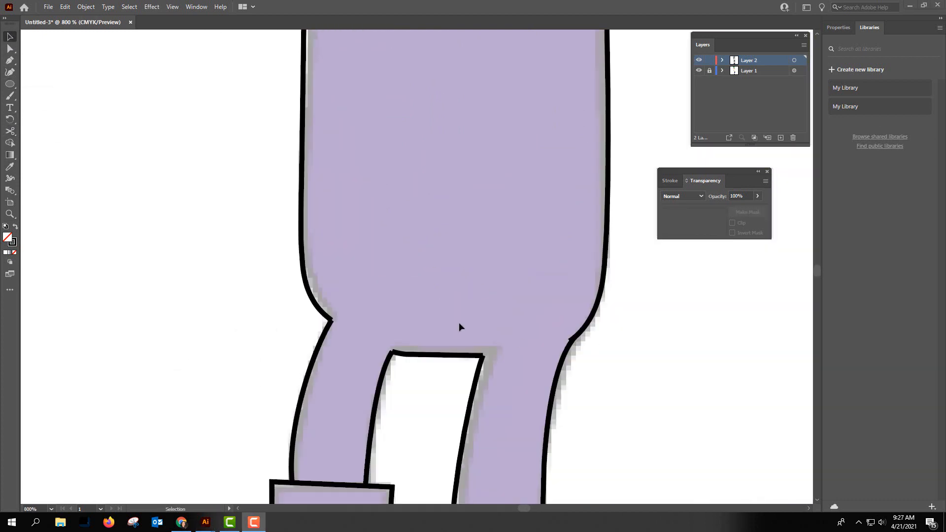
# Align the left endpoint of the line between the legs with the top of the left-hand leg's inner line.
pyautogui.press('a')
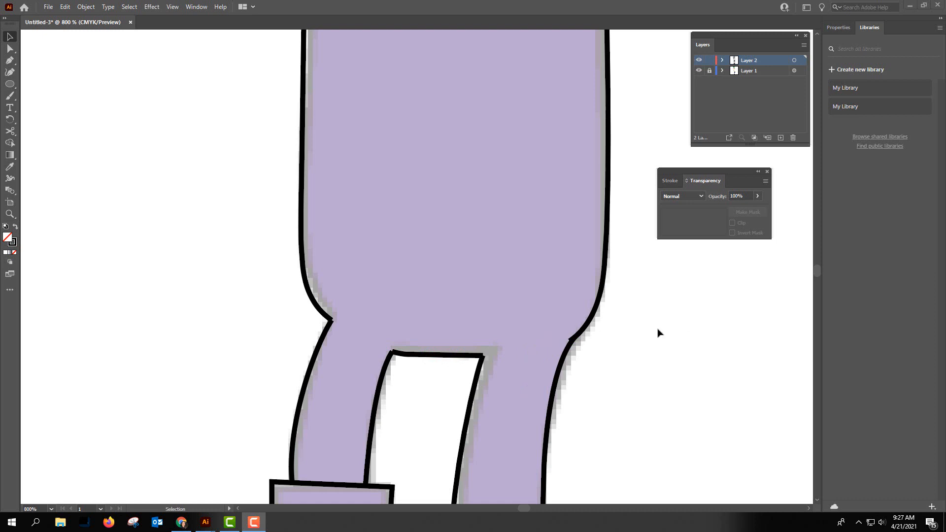
pyautogui.hotkey('ctrl', '=')
pyautogui.hotkey('ctrl', '=')
pyautogui.scroll(-4, 537, 158)
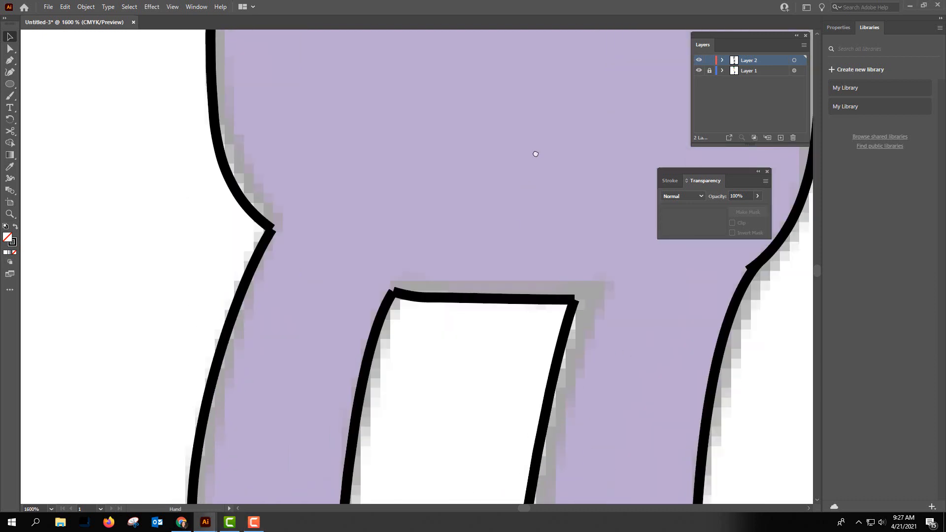
pyautogui.hotkey('ctrl', '=')
pyautogui.hotkey('ctrl', '=')
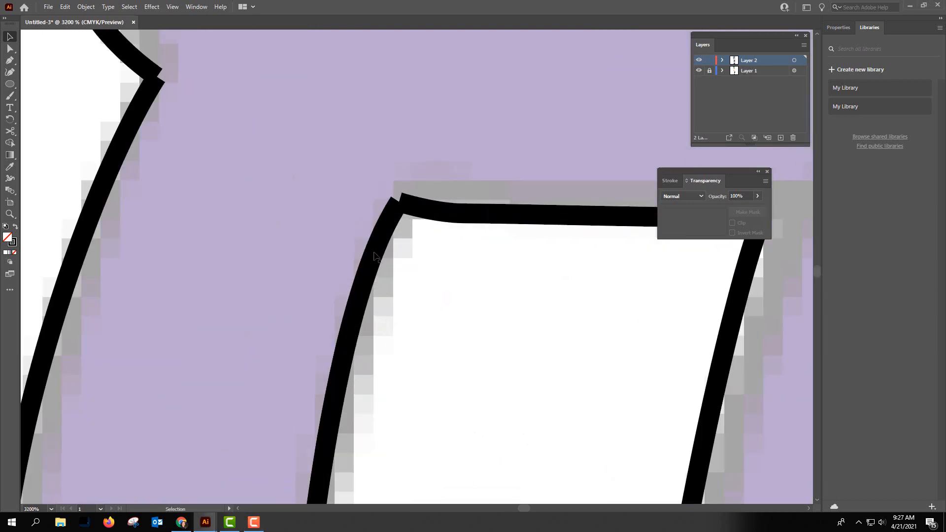
pyautogui.moveTo(158, 44); pyautogui.dragTo(294, 159)
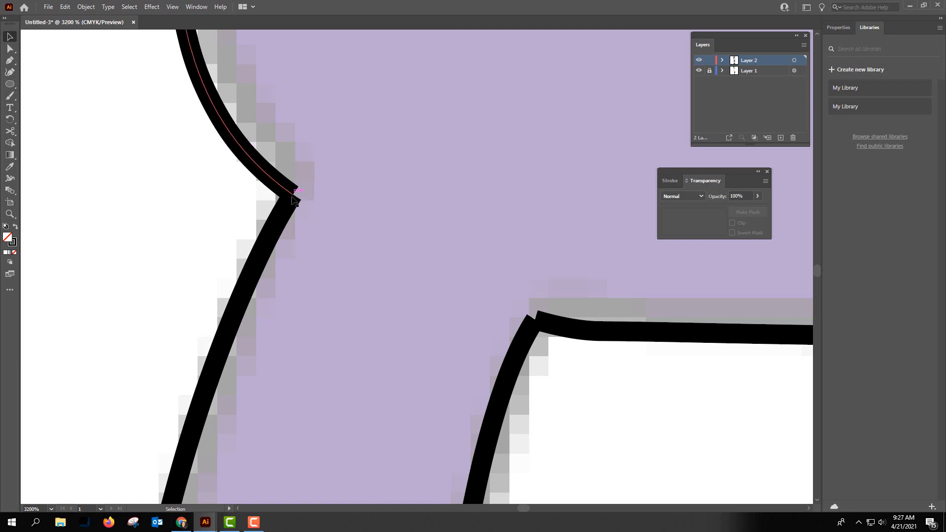
pyautogui.click(546, 327)
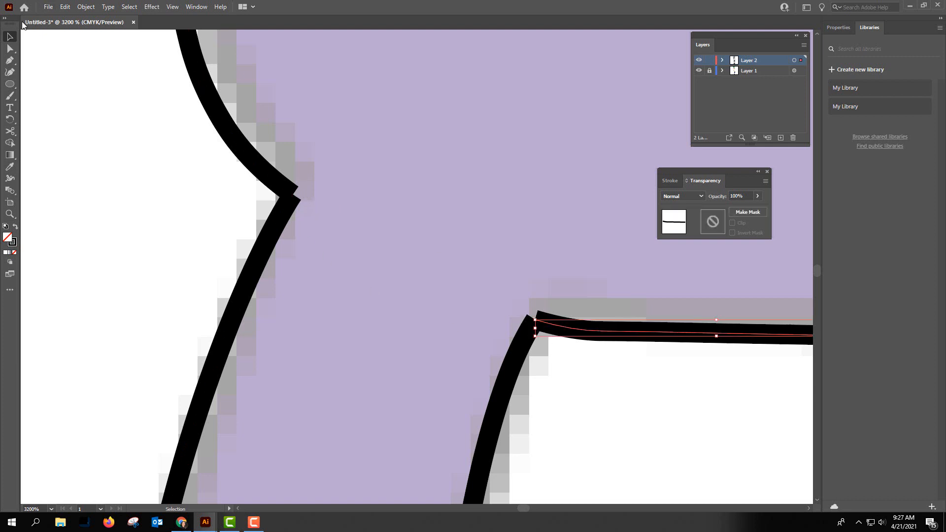
pyautogui.click(10, 50)
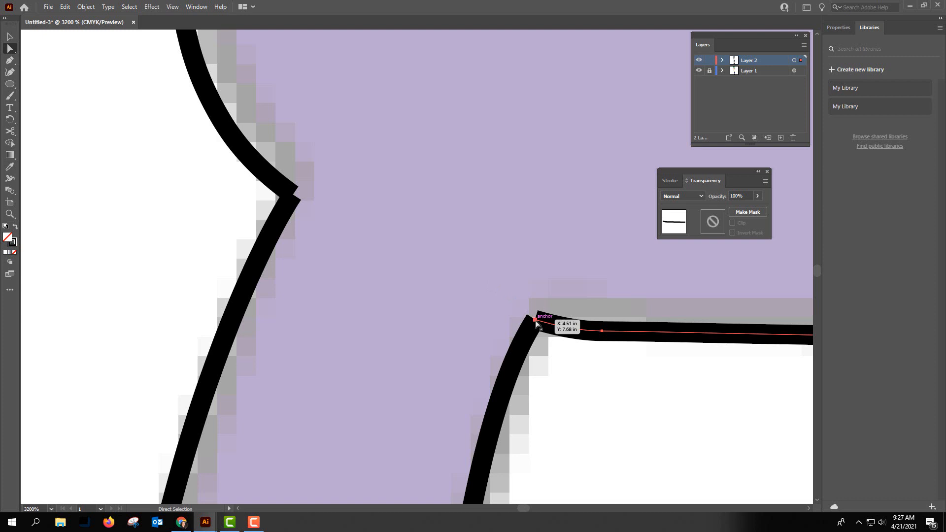
pyautogui.moveTo(536, 323); pyautogui.dragTo(534, 323)
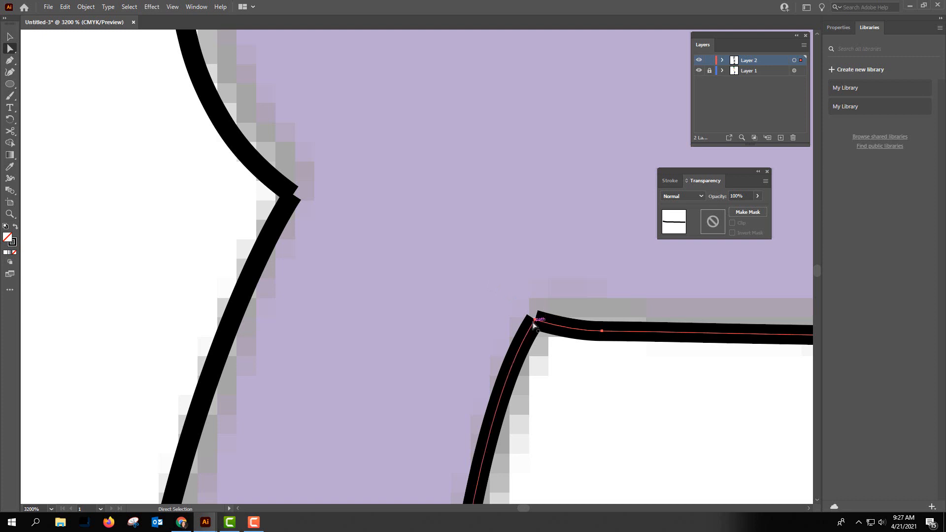
# Examine in outline view whether the line between the legs meets the left-hand leg's inner line, and return to preview.
pyautogui.hotkey('ctrl', '+')
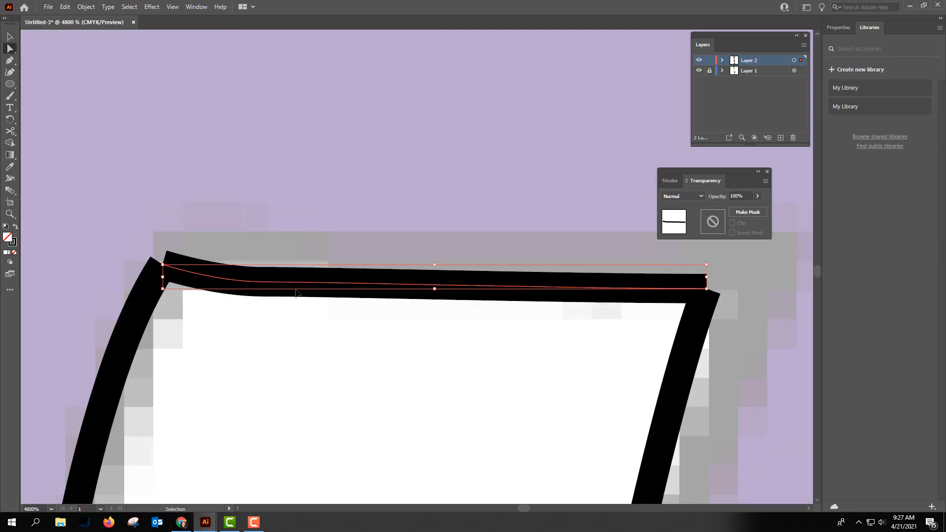
pyautogui.hotkey('ctrl', '+')
pyautogui.press('a')
pyautogui.moveTo(169, 312); pyautogui.dragTo(490, 355)
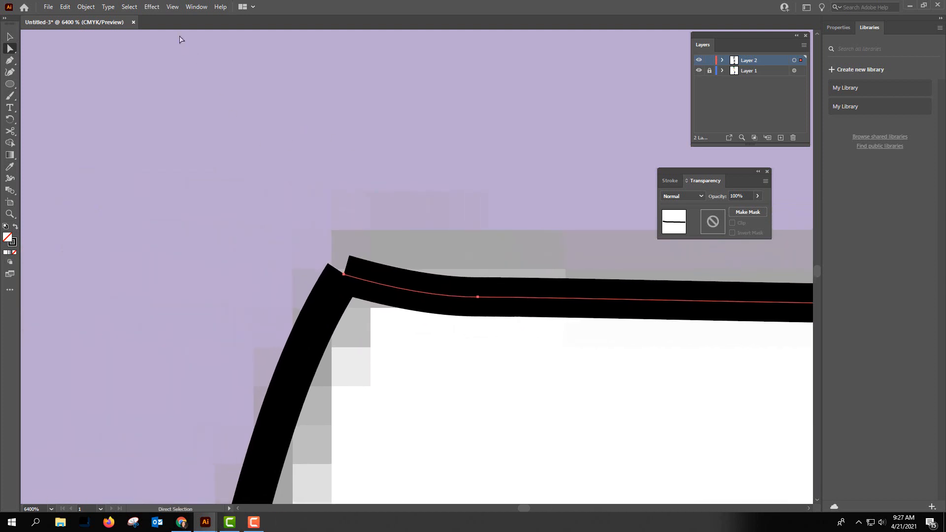
pyautogui.click(173, 7)
pyautogui.click(202, 18)
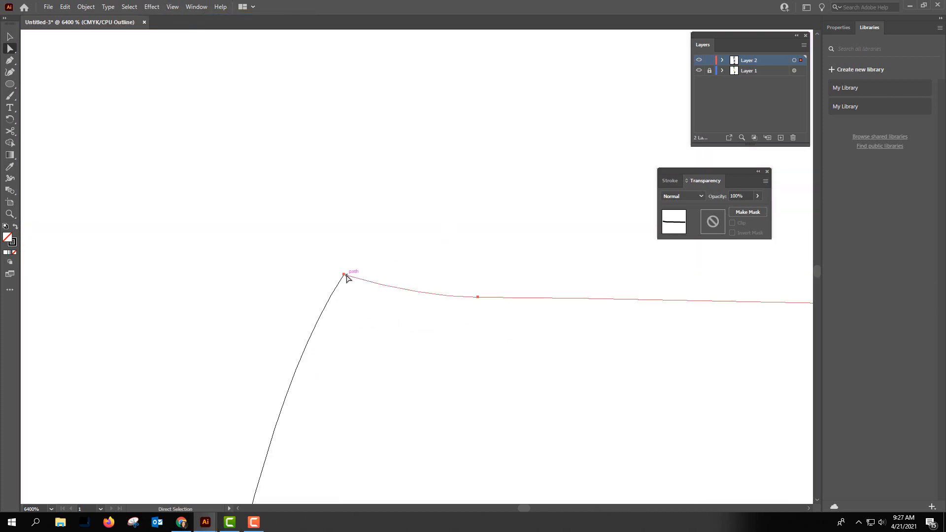
pyautogui.hotkey('ctrl', '+')
pyautogui.moveTo(271, 333); pyautogui.dragTo(641, 358)
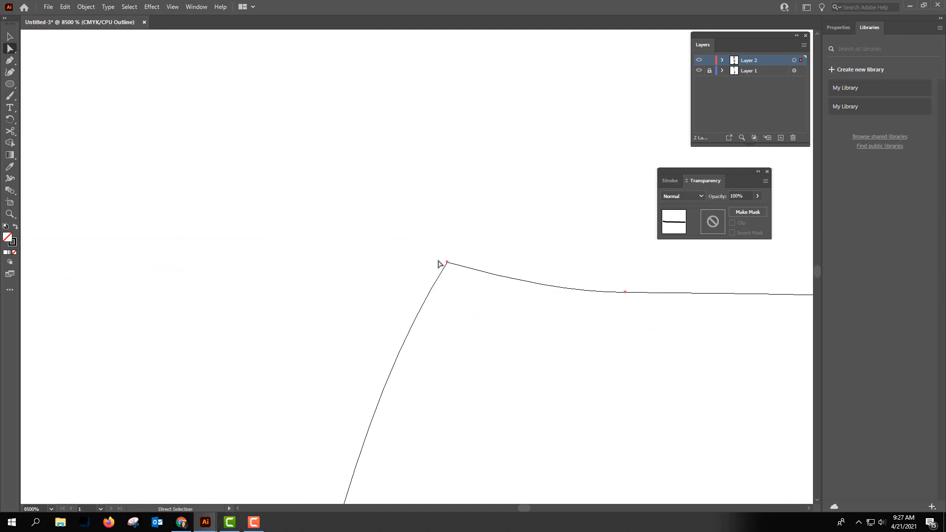
pyautogui.click(174, 6)
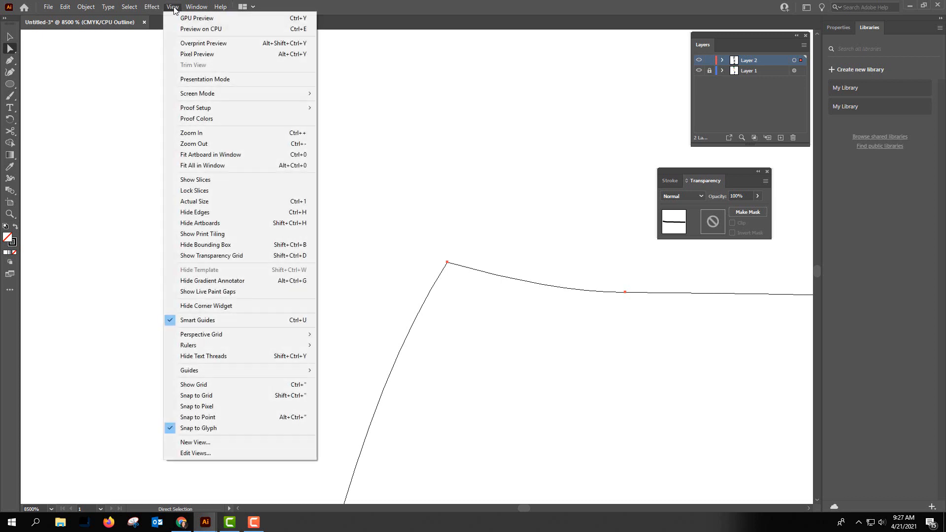
pyautogui.click(192, 15)
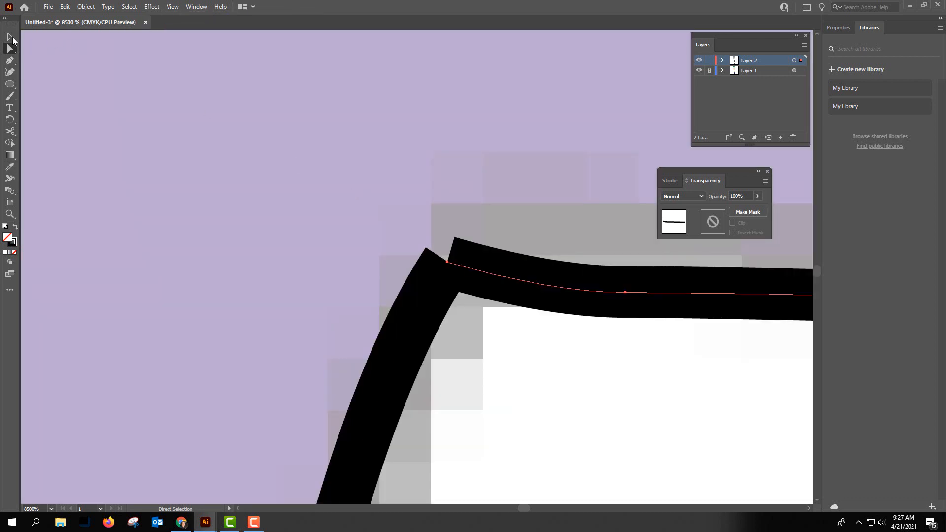
# Select the overlapping endpoints of the left-hand leg's inner line and the line between the legs, and join the paths.
pyautogui.click(12, 38)
pyautogui.click(10, 49)
pyautogui.moveTo(439, 268); pyautogui.dragTo(473, 294)
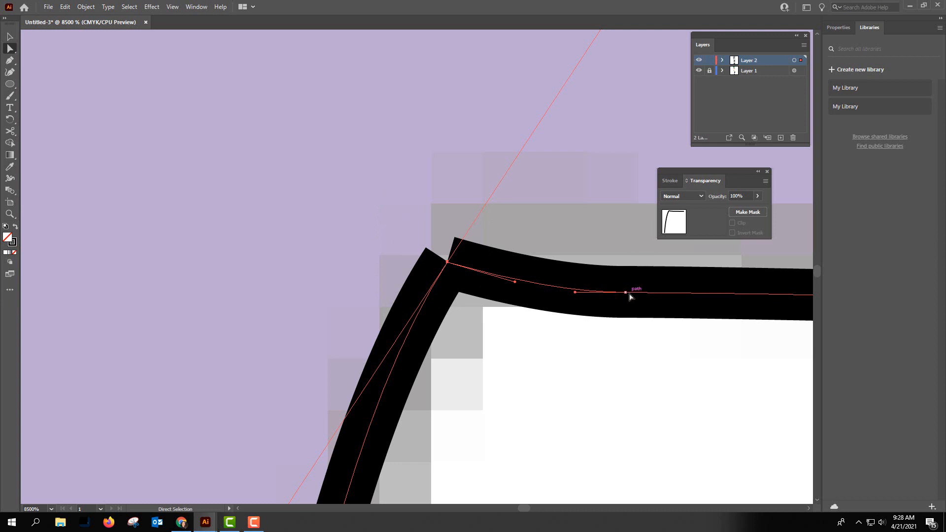
pyautogui.click(85, 7)
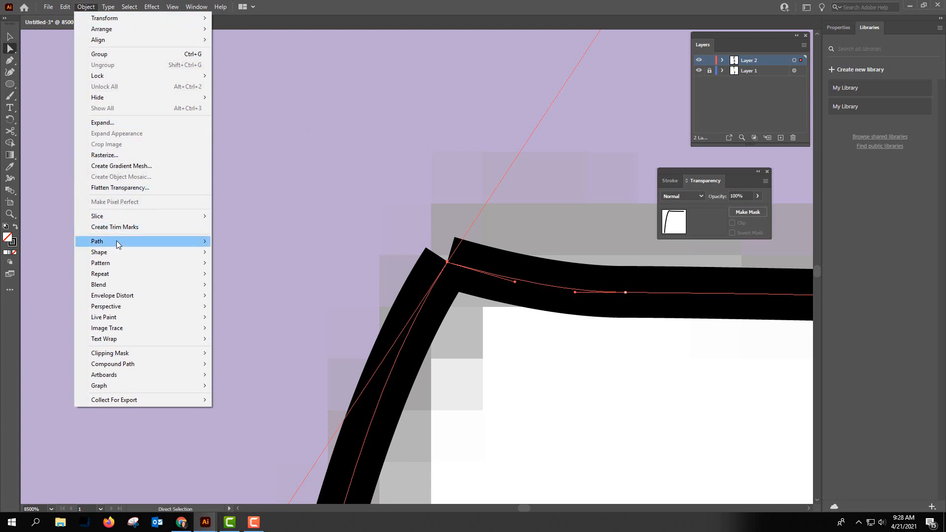
pyautogui.moveTo(118, 242)
pyautogui.click(238, 243)
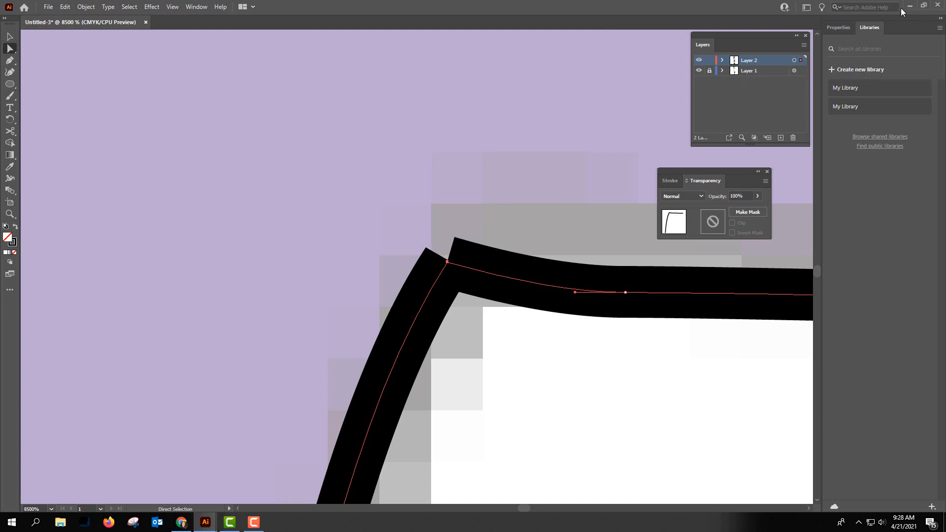
# Show all stroke options and give the joined line between the legs a projecting cap and round join corners, then deselect it.
pyautogui.click(187, 7)
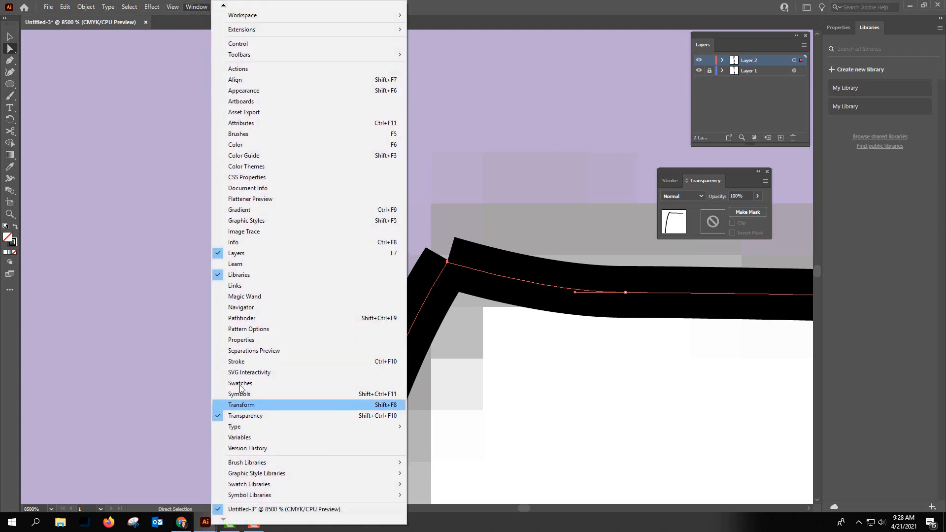
pyautogui.click(237, 363)
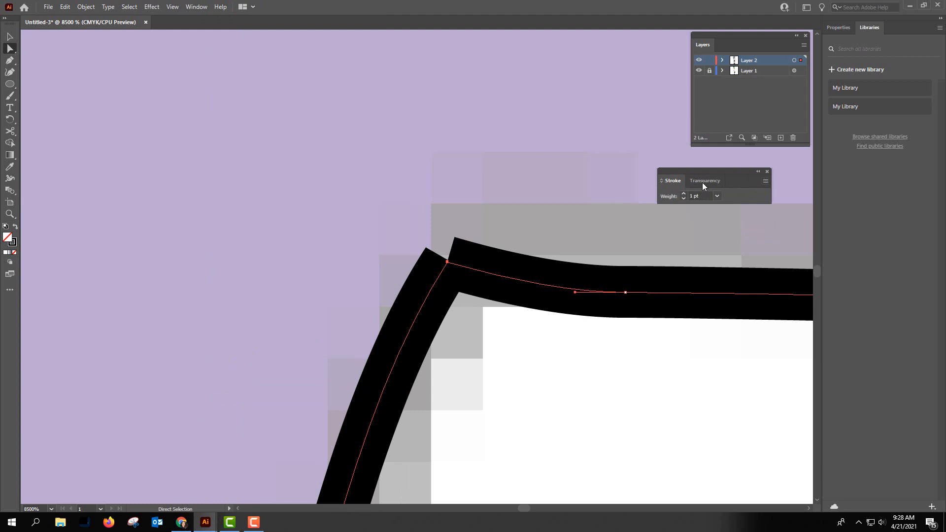
pyautogui.click(662, 180)
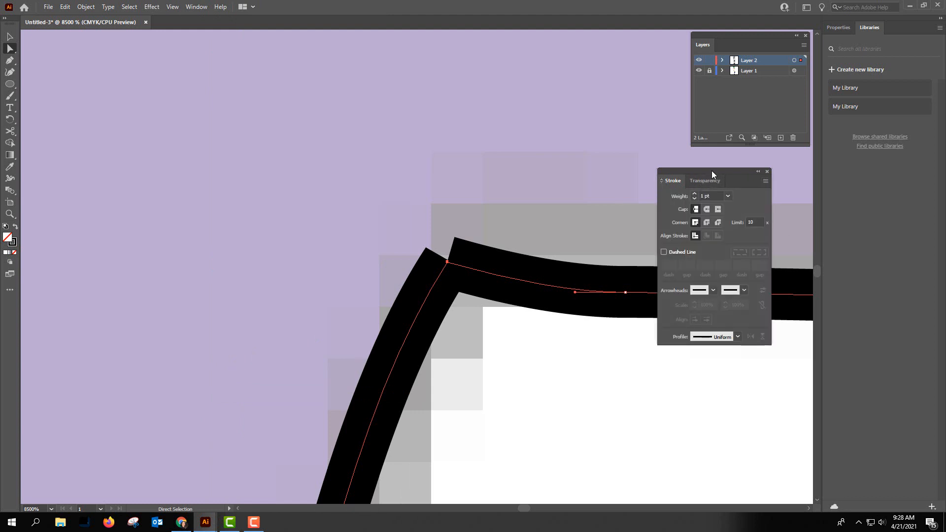
pyautogui.moveTo(724, 169); pyautogui.dragTo(609, 53)
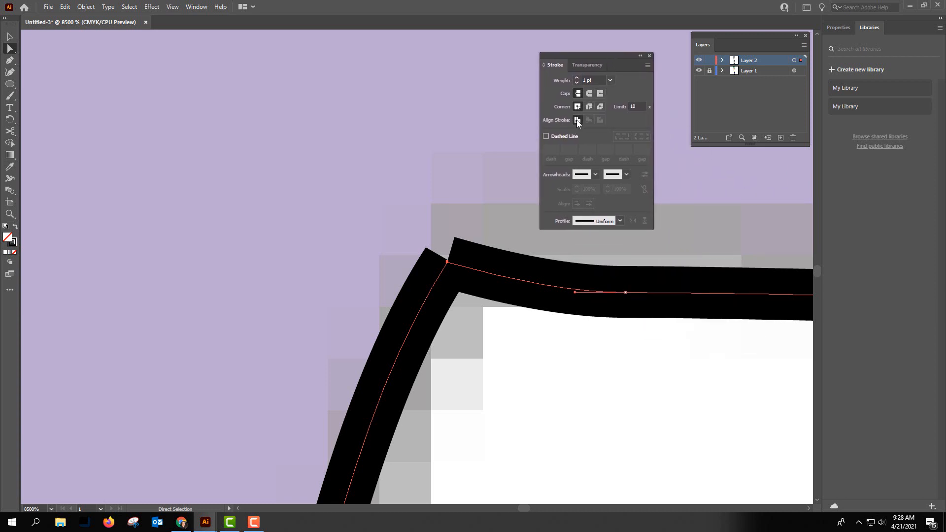
pyautogui.click(599, 95)
pyautogui.click(590, 106)
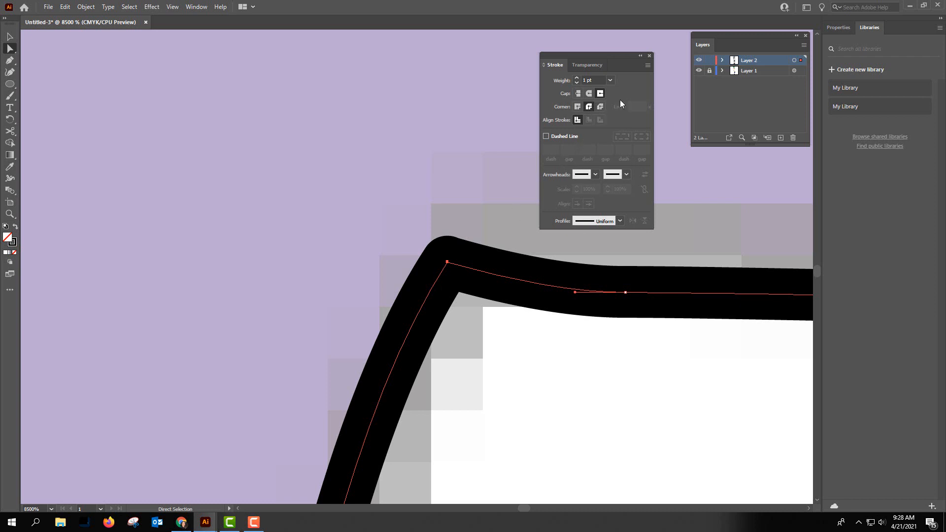
pyautogui.click(683, 160)
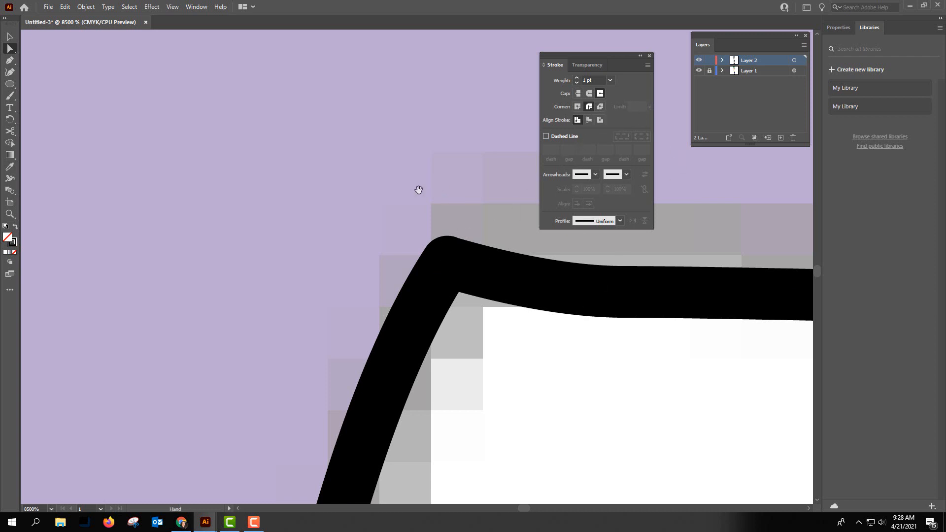
# Select the overlapping endpoints of the body outline and the left-hand leg's outer line, and join the paths.
pyautogui.moveTo(418, 190); pyautogui.dragTo(460, 305)
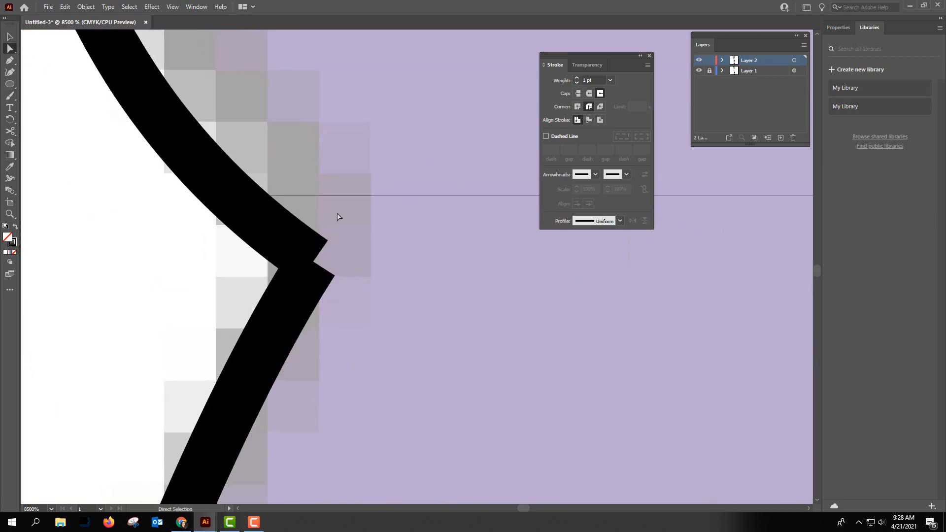
pyautogui.moveTo(318, 213); pyautogui.dragTo(309, 269)
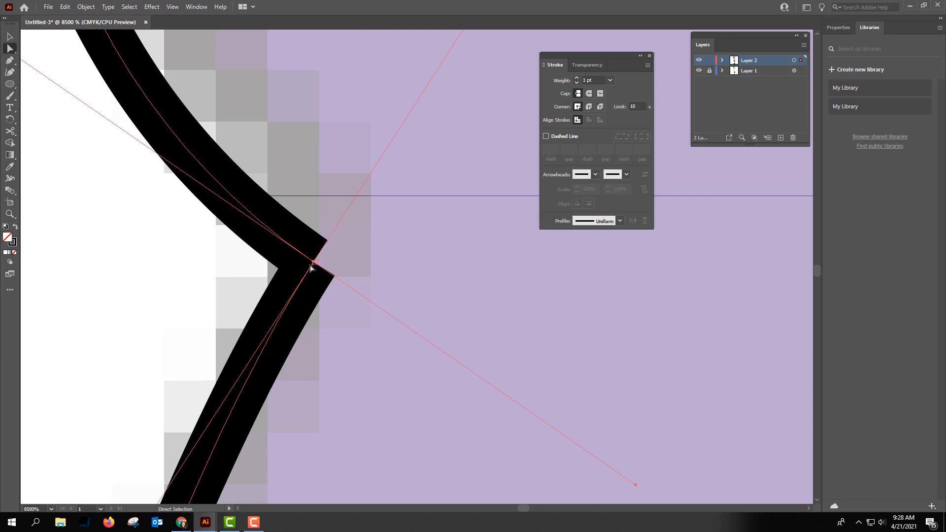
pyautogui.click(86, 6)
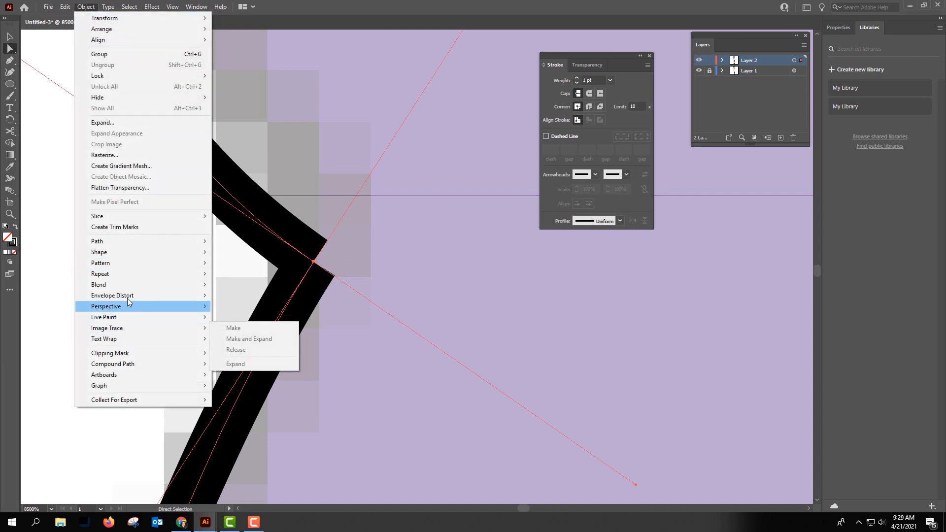
pyautogui.moveTo(185, 243)
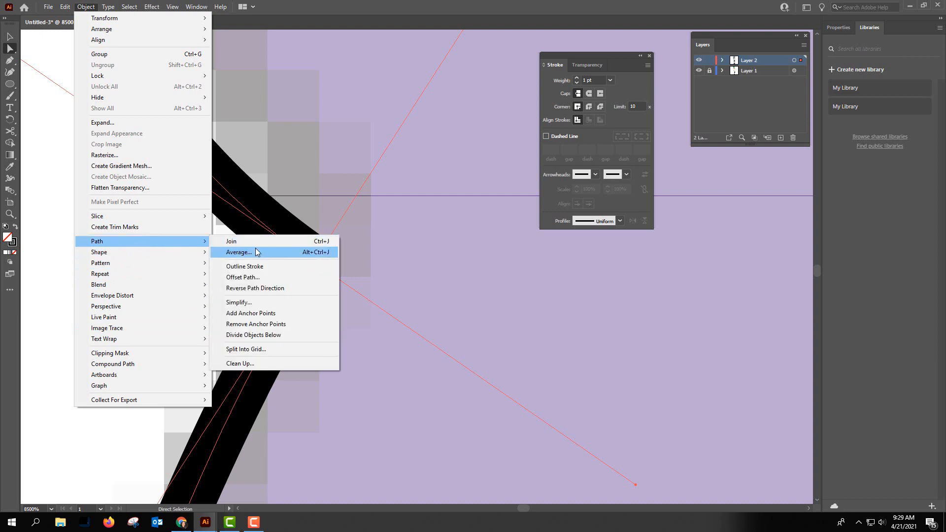
pyautogui.click(252, 242)
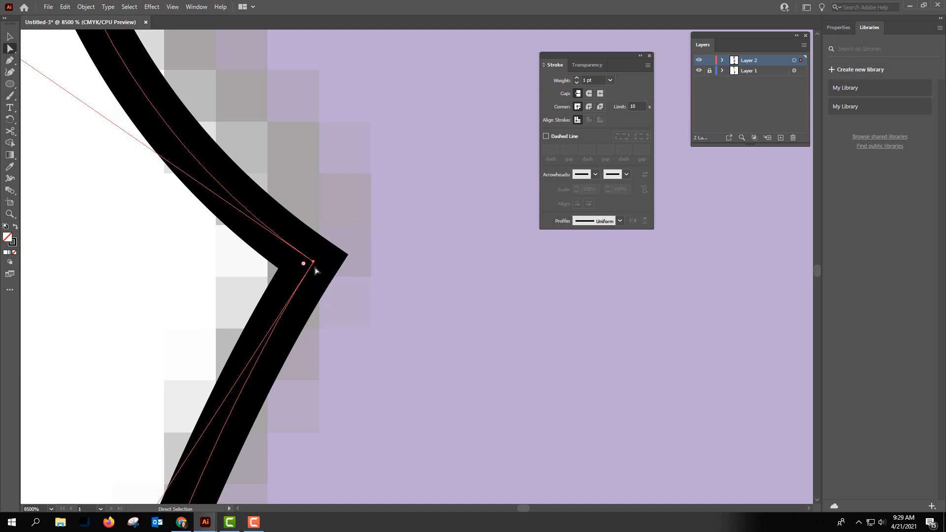
# Select the overlapping endpoints of the line between the legs and the right-hand leg's inner line, and join the paths.
pyautogui.press('space')
pyautogui.moveTo(504, 281); pyautogui.dragTo(276, 199)
pyautogui.moveTo(591, 286)
pyautogui.mouseDown()
pyautogui.moveTo(359, 211)
pyautogui.moveTo(217, 188)
pyautogui.mouseUp()
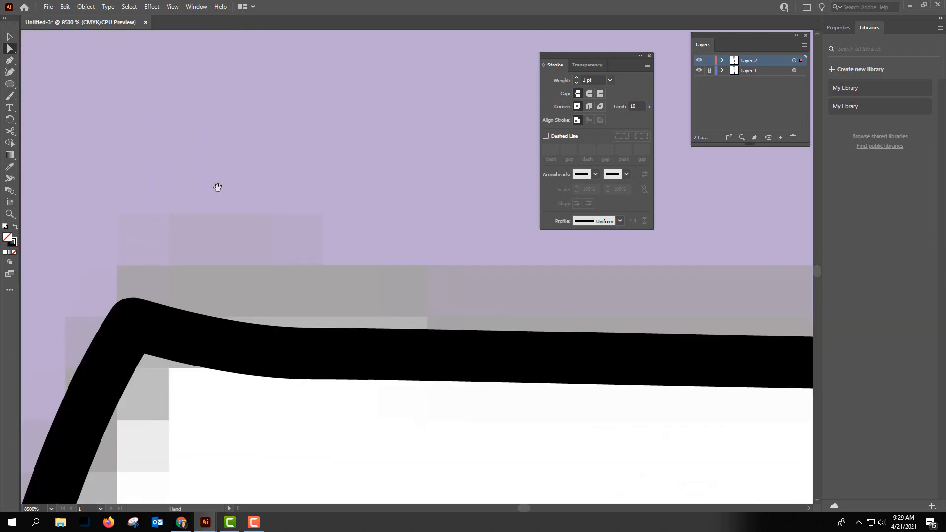
pyautogui.moveTo(609, 254)
pyautogui.mouseDown()
pyautogui.moveTo(332, 247)
pyautogui.moveTo(188, 200)
pyautogui.mouseUp()
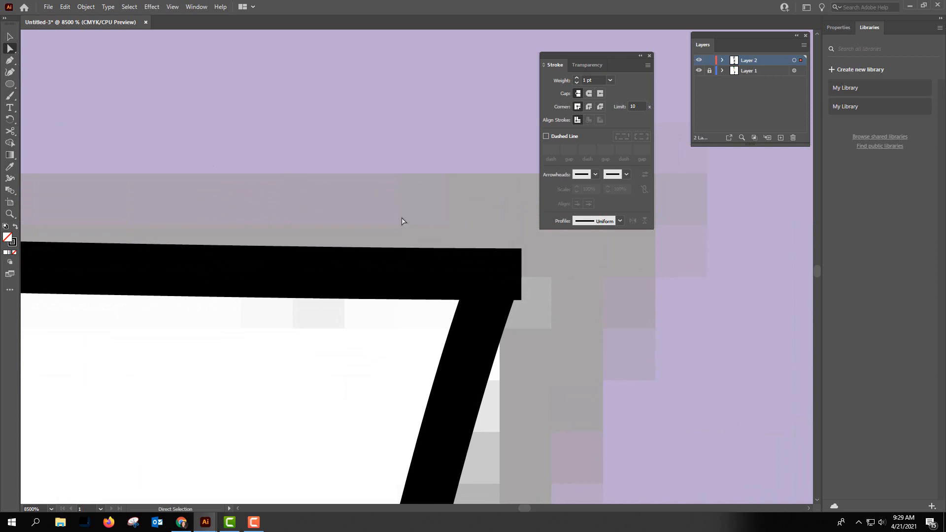
pyautogui.moveTo(402, 221)
pyautogui.mouseDown()
pyautogui.moveTo(579, 355)
pyautogui.moveTo(545, 332)
pyautogui.mouseUp()
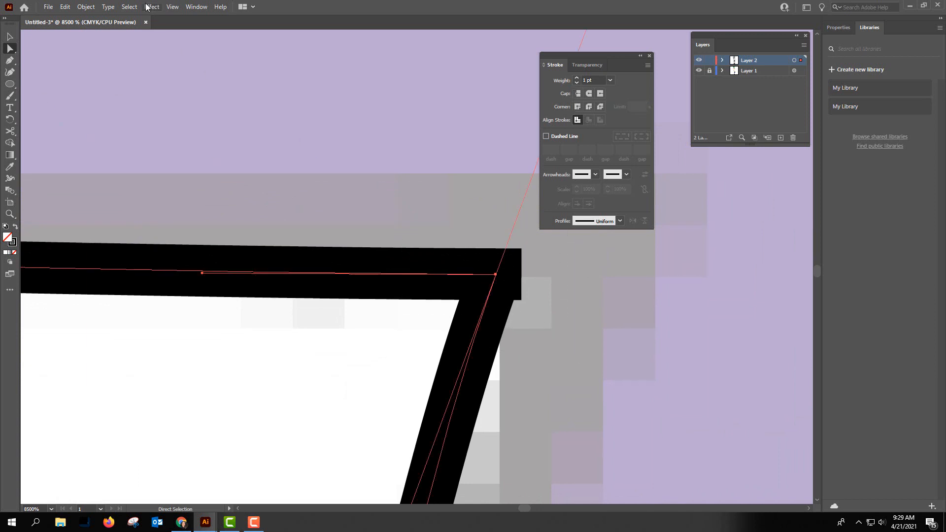
pyautogui.click(86, 6)
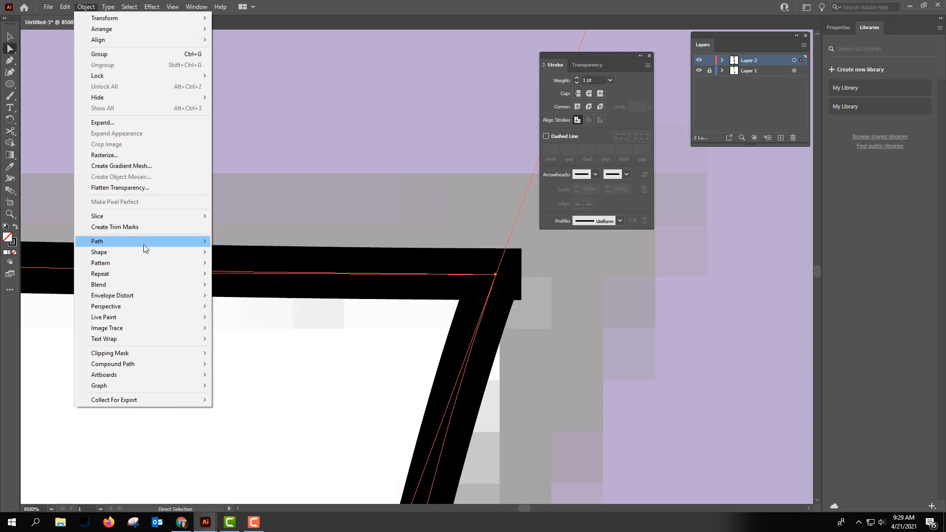
pyautogui.moveTo(144, 244)
pyautogui.click(247, 242)
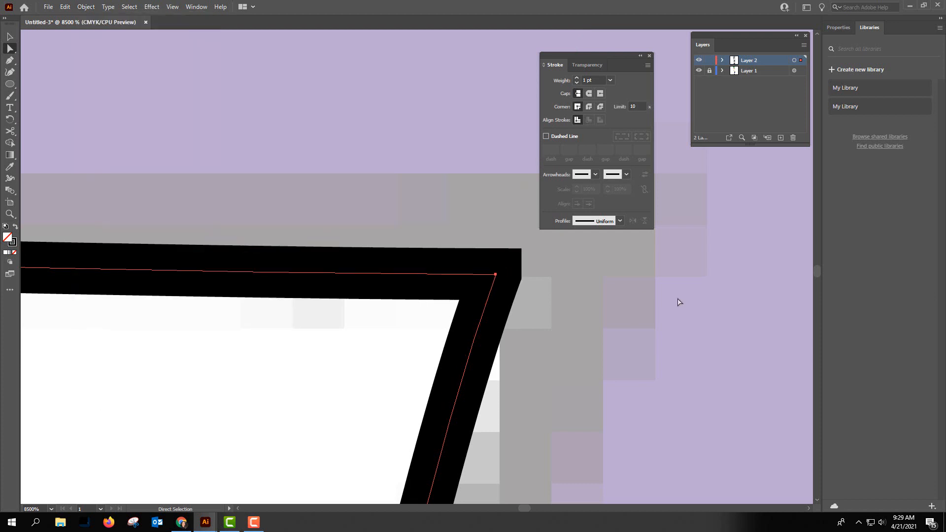
# Join the body outline to the right-hand leg's outer line and move the protruding anchor onto the top of the leg line.
pyautogui.moveTo(636, 307)
pyautogui.mouseDown()
pyautogui.moveTo(513, 219)
pyautogui.moveTo(46, 208)
pyautogui.mouseUp()
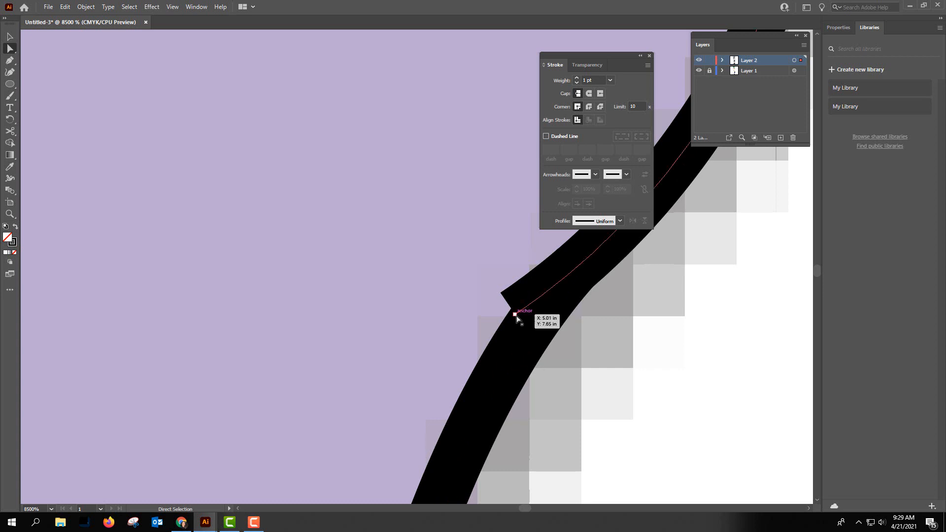
pyautogui.moveTo(516, 316)
pyautogui.mouseDown()
pyautogui.moveTo(571, 284)
pyautogui.moveTo(578, 268)
pyautogui.mouseUp()
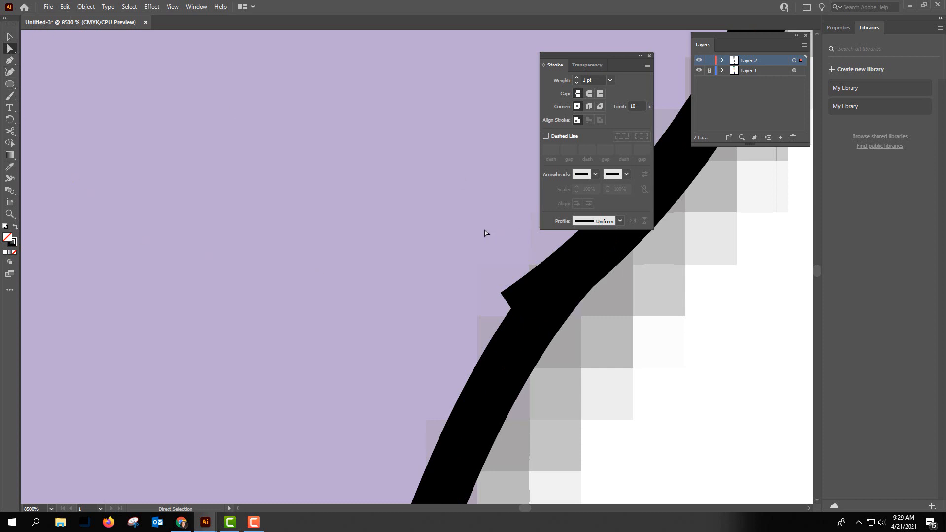
pyautogui.moveTo(454, 224); pyautogui.dragTo(640, 368)
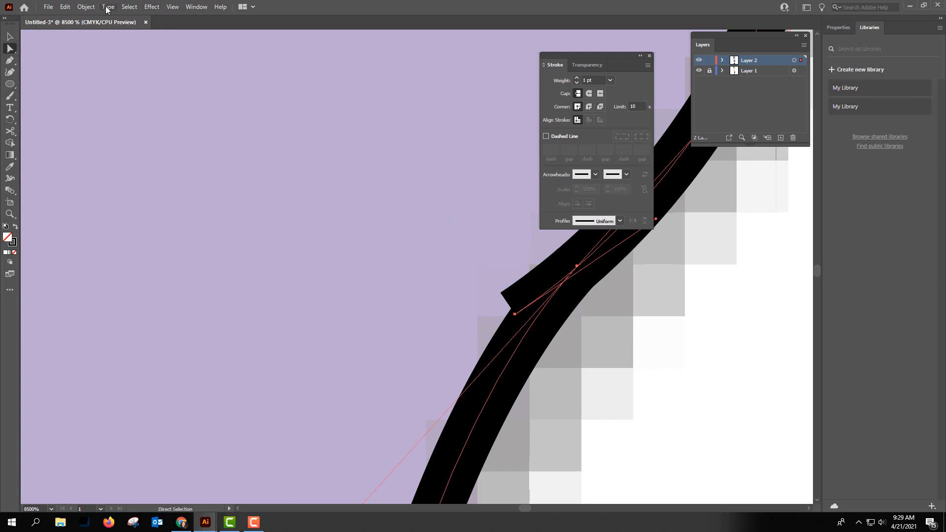
pyautogui.click(86, 7)
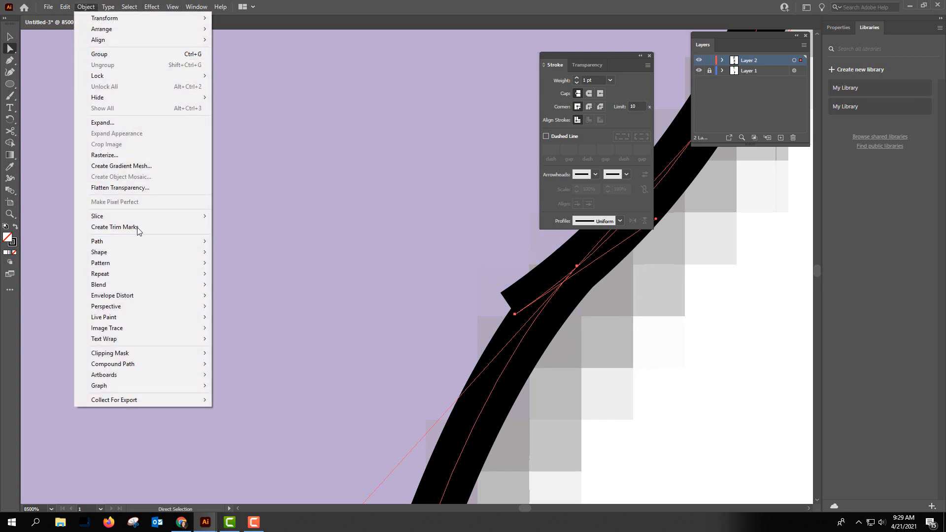
pyautogui.moveTo(147, 244)
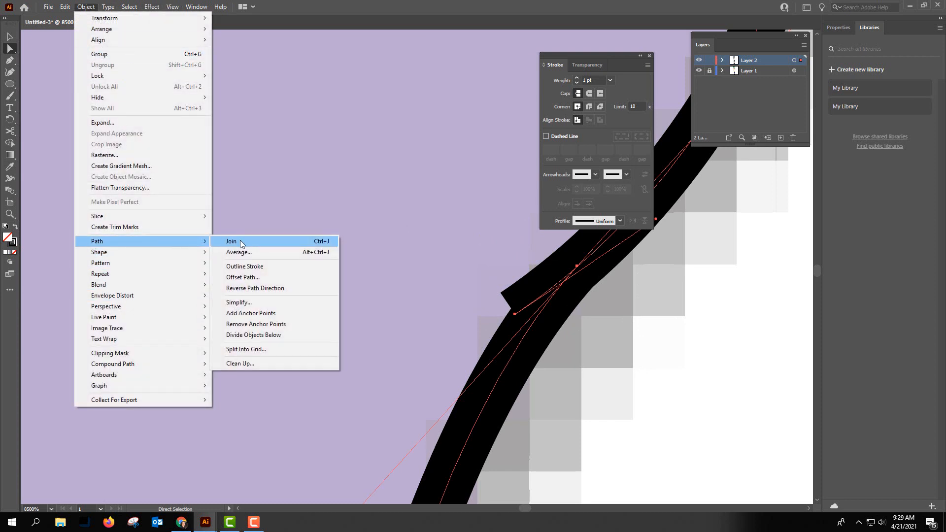
pyautogui.click(233, 242)
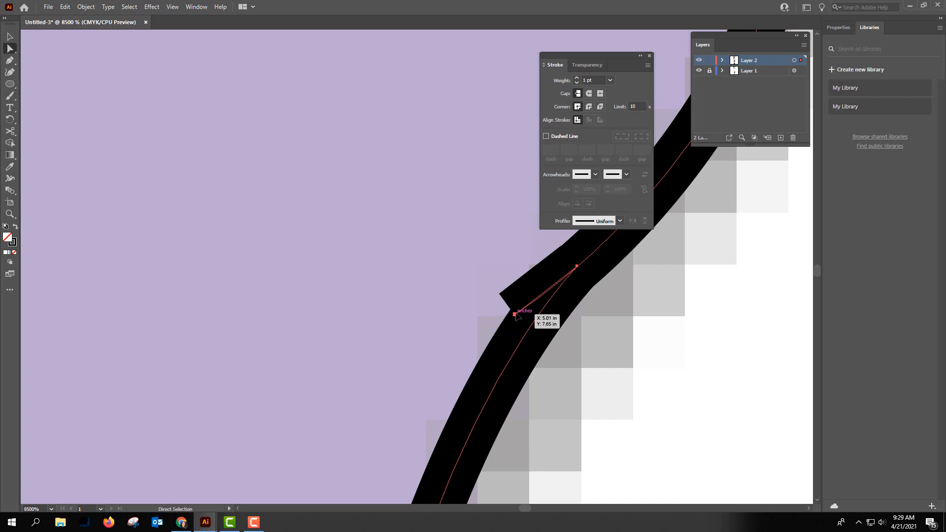
pyautogui.moveTo(516, 314)
pyautogui.mouseDown()
pyautogui.moveTo(566, 287)
pyautogui.moveTo(577, 266)
pyautogui.mouseUp()
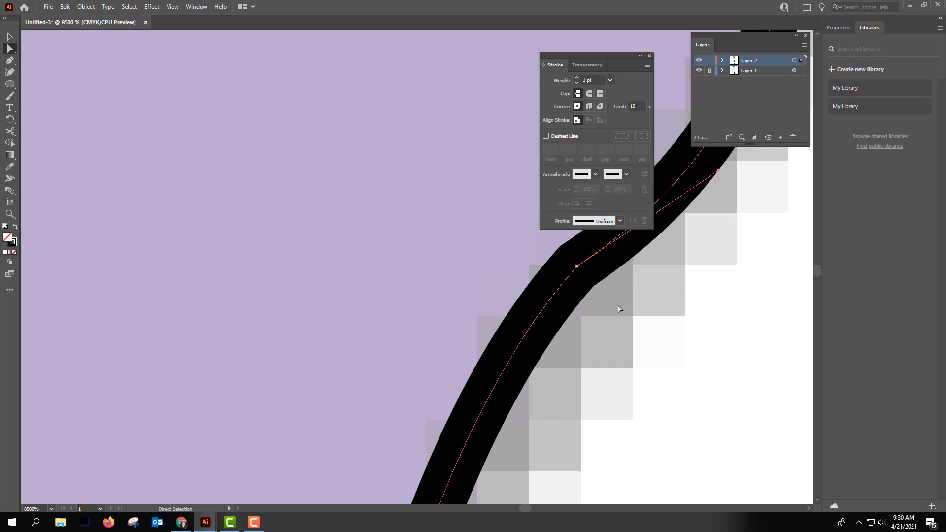
# Examine the joined body and leg outlines at a wider view, down to the cuffs.
pyautogui.scroll(-3, 619, 311)
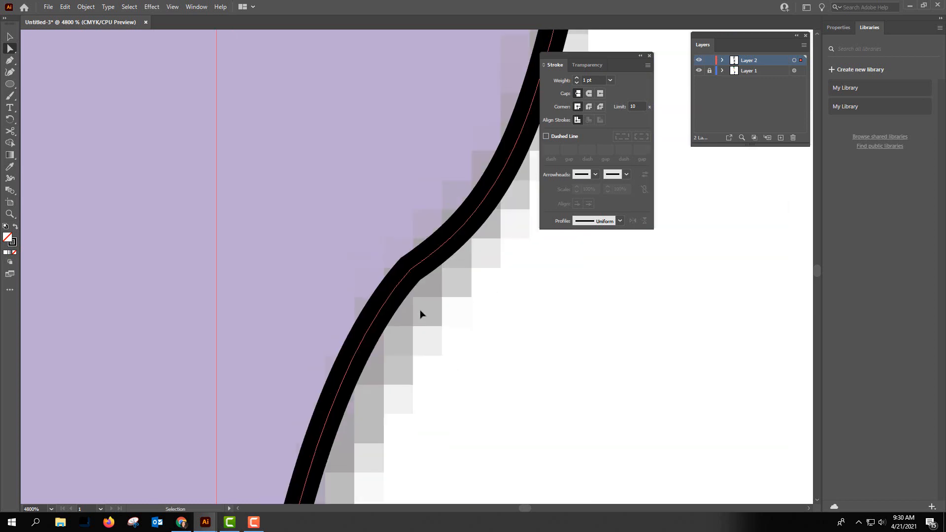
pyautogui.moveTo(457, 327); pyautogui.dragTo(683, 381)
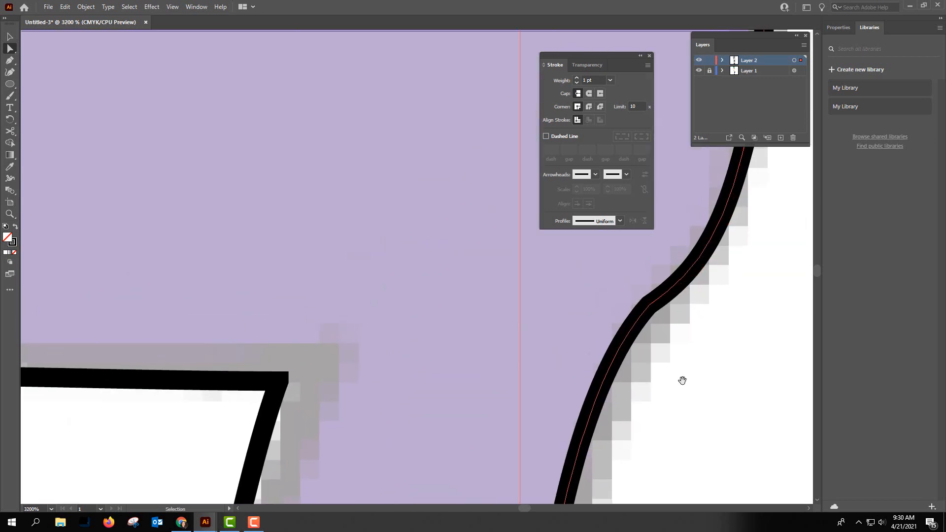
pyautogui.hotkey('ctrl', '-')
pyautogui.hotkey('ctrl', '-')
pyautogui.hotkey('ctrl', '-')
pyautogui.hotkey('ctrl', '-')
pyautogui.hotkey('ctrl', '-')
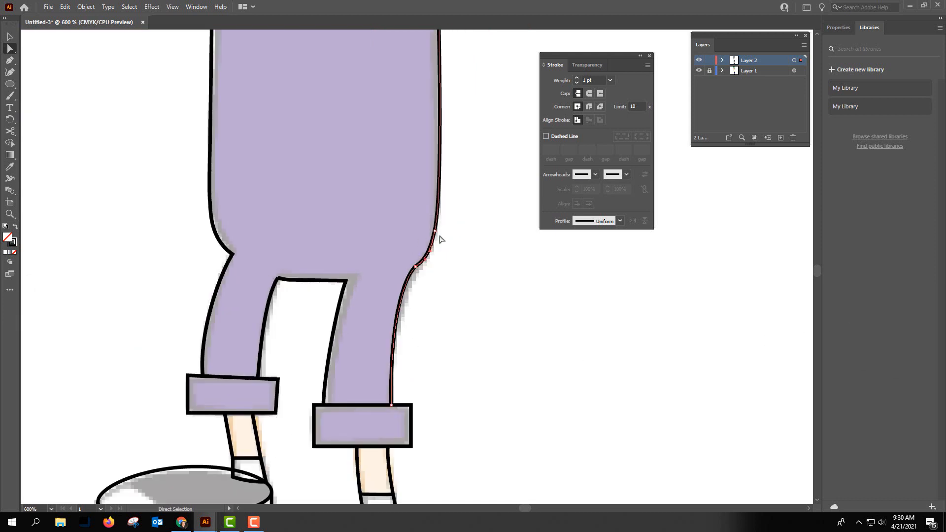
# Give the joined path around the gap between the legs round caps and round join corners, and deselect it.
pyautogui.hotkey('ctrl', '+')
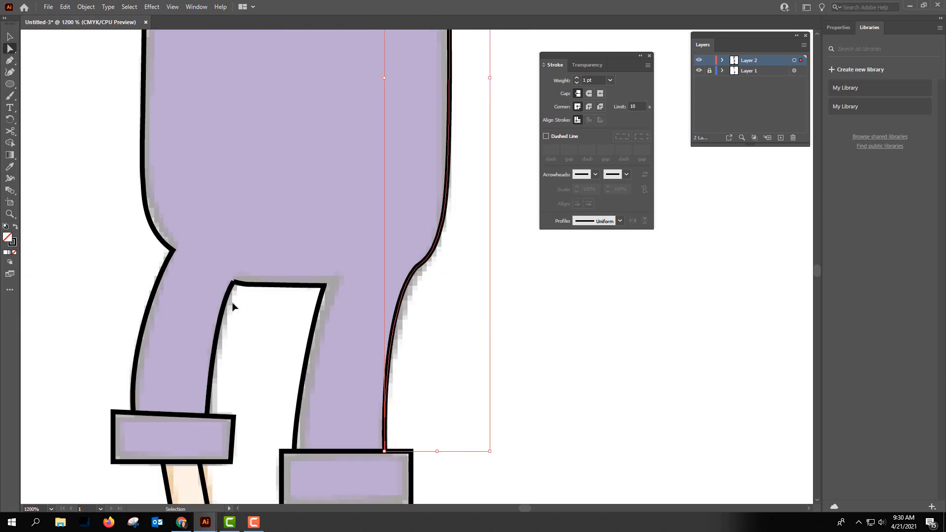
pyautogui.hotkey('ctrl', '+')
pyautogui.moveTo(298, 327); pyautogui.dragTo(467, 301)
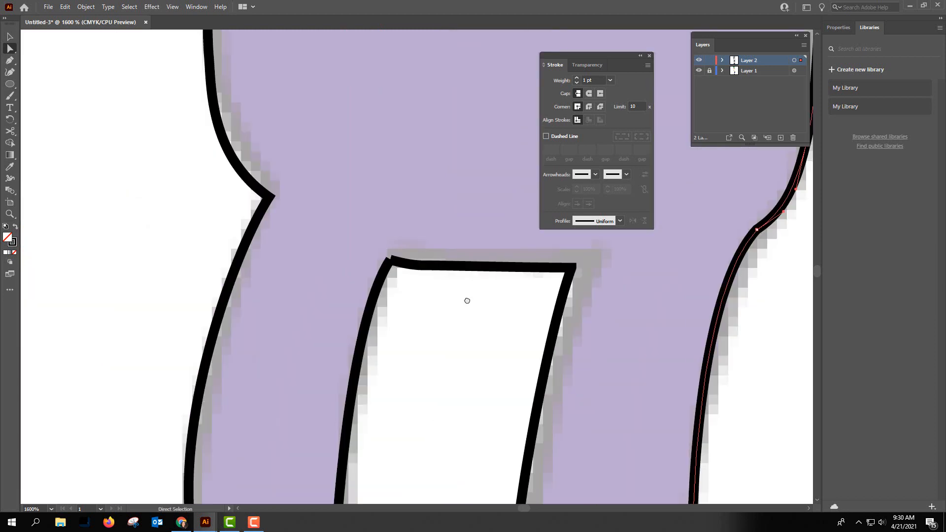
pyautogui.hotkey('ctrl', '+')
pyautogui.hotkey('ctrl', '+')
pyautogui.hotkey('ctrl', '+')
pyautogui.moveTo(226, 293); pyautogui.dragTo(869, 231)
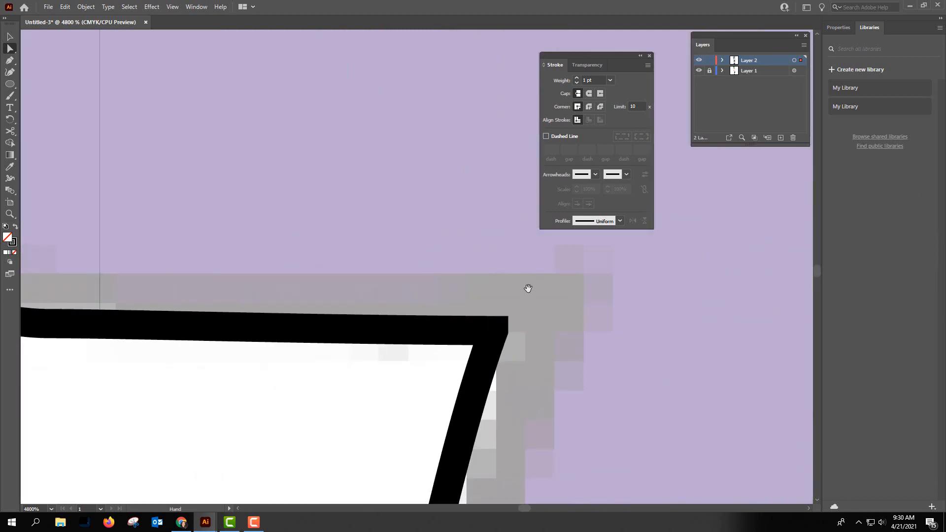
pyautogui.moveTo(527, 288); pyautogui.dragTo(30, 15)
pyautogui.moveTo(362, 237); pyautogui.dragTo(421, 257)
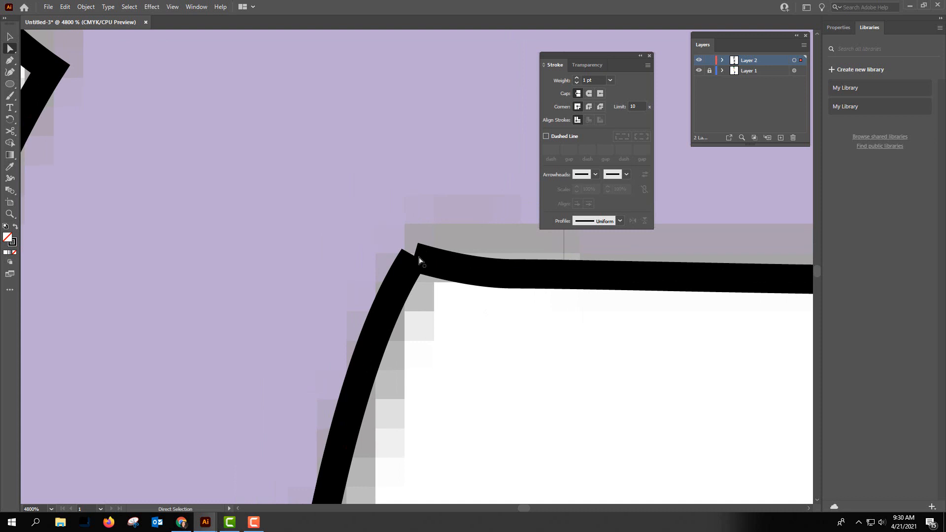
pyautogui.click(415, 256)
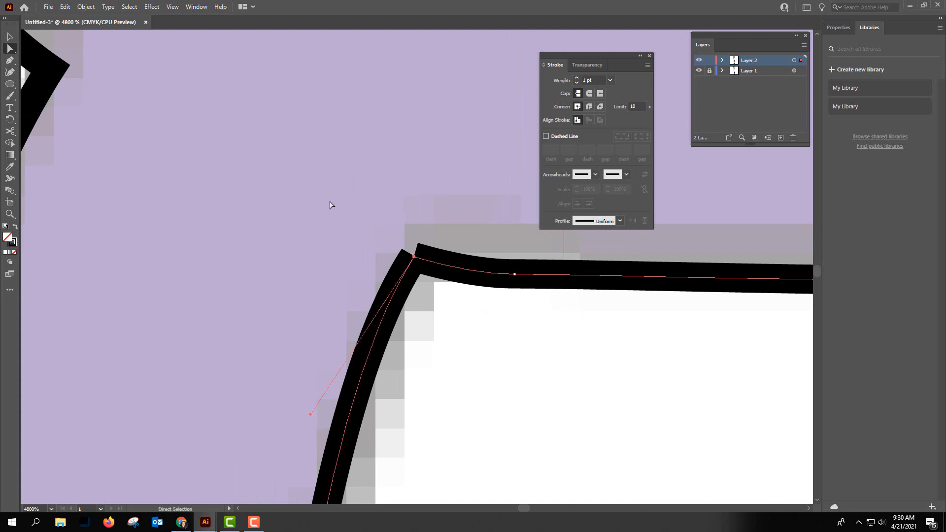
pyautogui.click(427, 272)
pyautogui.click(589, 93)
pyautogui.click(588, 107)
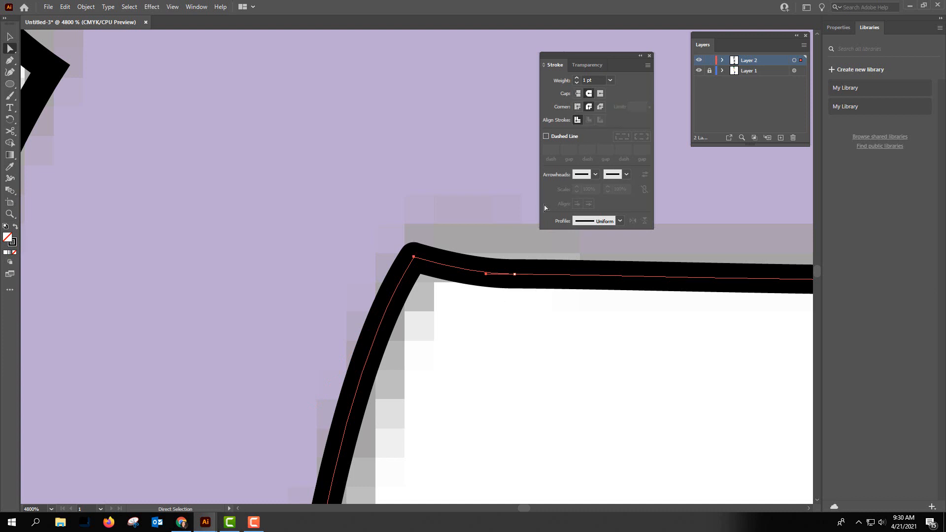
pyautogui.click(539, 351)
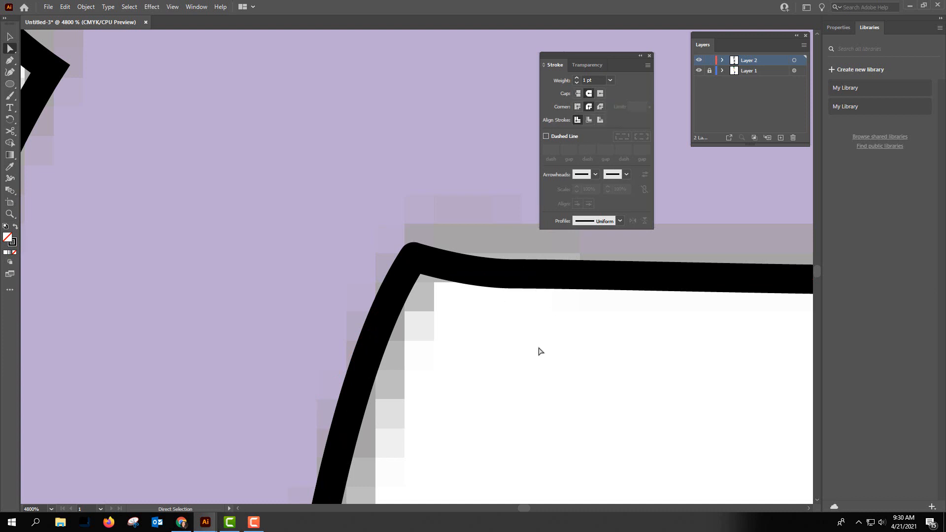
# Examine the rounded corners between the legs and the body outline above them.
pyautogui.hotkey('ctrl', '-')
pyautogui.hotkey('ctrl', '-')
pyautogui.hotkey('ctrl', '-')
pyautogui.hotkey('ctrl', '-')
pyautogui.hotkey('ctrl', '-')
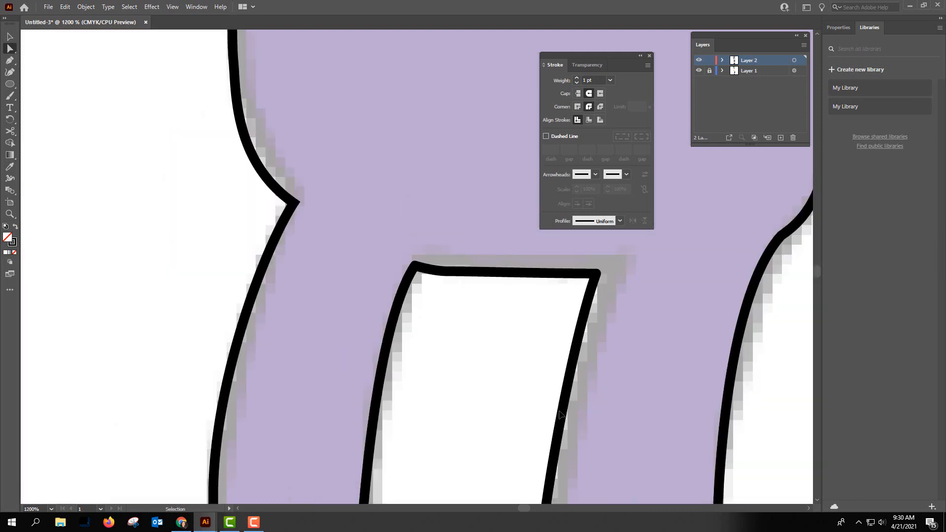
pyautogui.moveTo(577, 328); pyautogui.dragTo(495, 469)
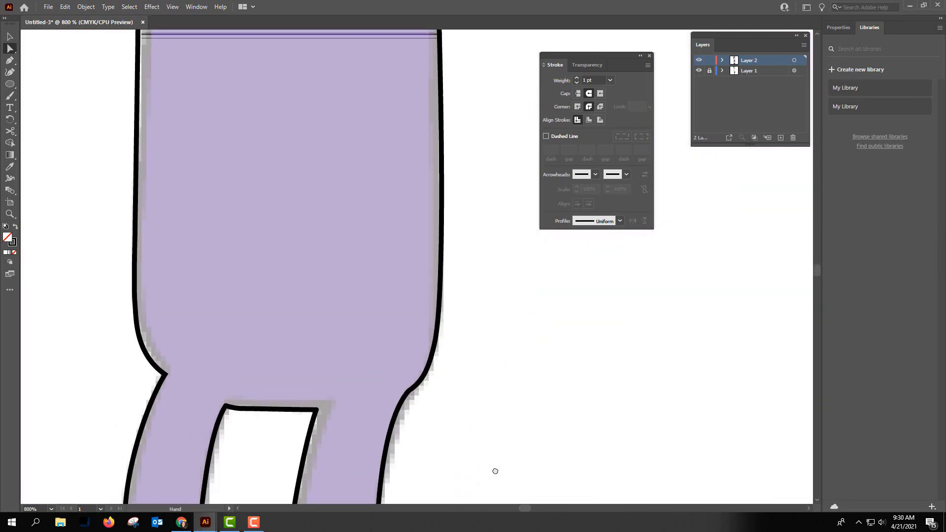
# Draw a short vertical shirt line from the right end of the collar down to the top of the raised sleeve.
pyautogui.hotkey('ctrl', '-')
pyautogui.hotkey('ctrl', '-')
pyautogui.hotkey('ctrl', '-')
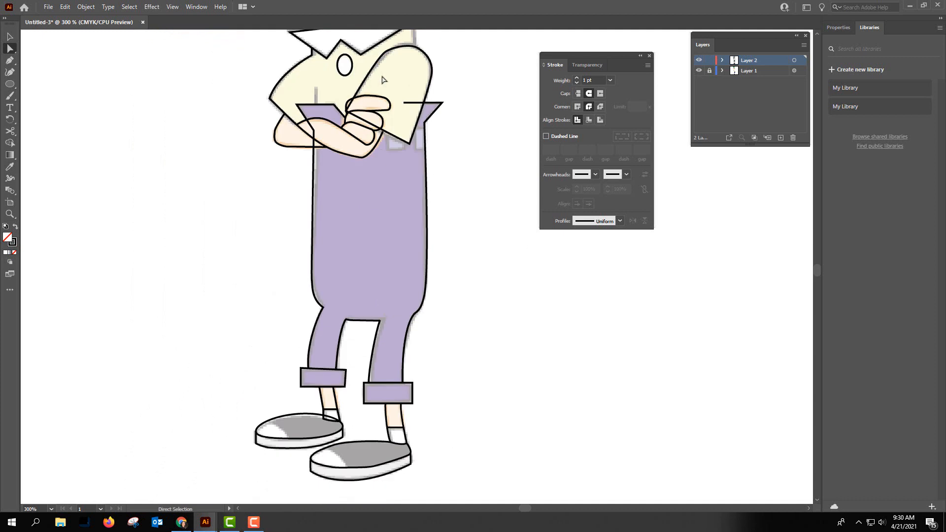
pyautogui.scroll(3, 490, 291)
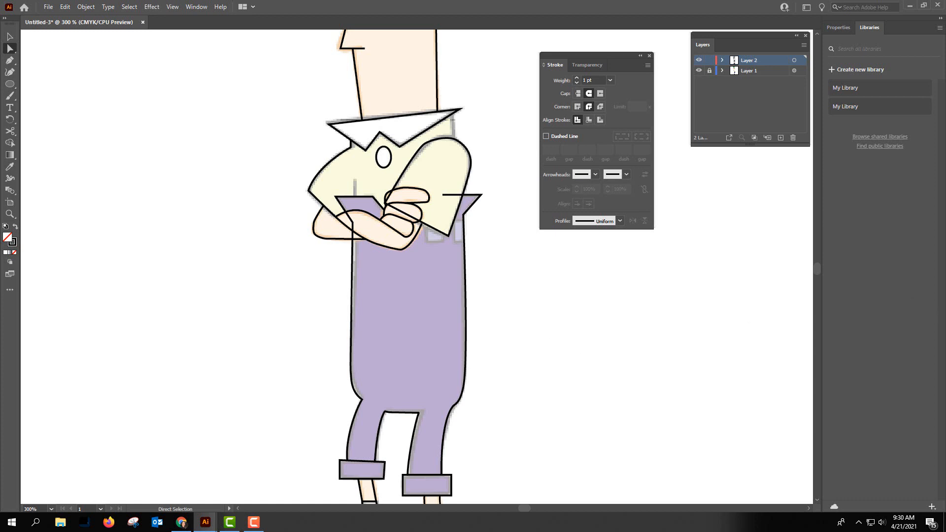
pyautogui.press('p')
pyautogui.scroll(3, 416, 266)
pyautogui.hotkey('ctrl', '+')
pyautogui.hotkey('ctrl', '+')
pyautogui.click(408, 285)
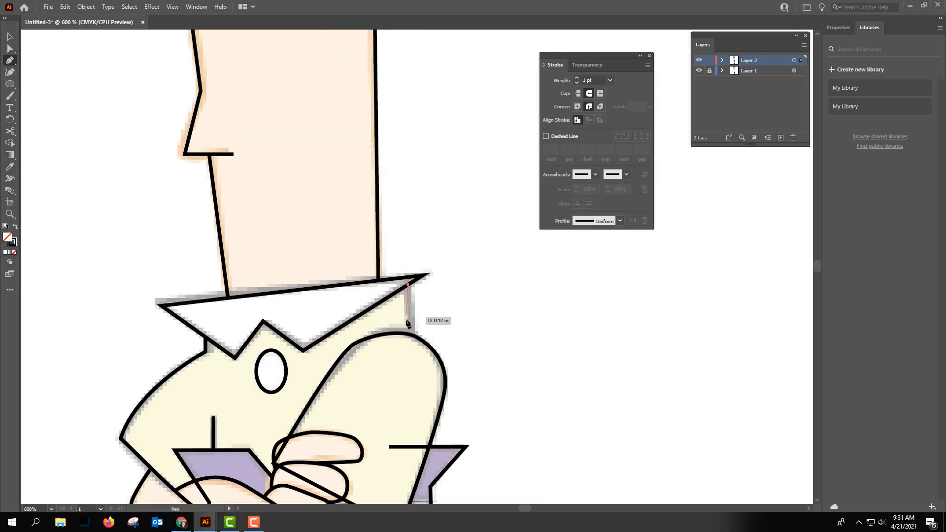
pyautogui.click(408, 333)
pyautogui.press('Escape')
# Cut the raised sleeve's outline at the top finger and beside the middle finger, and delete the piece crossing the hand.
pyautogui.scroll(-5, 473, 327)
pyautogui.hscroll(-2, 473, 327)
pyautogui.scroll(2, 159, 116)
pyautogui.press('v')
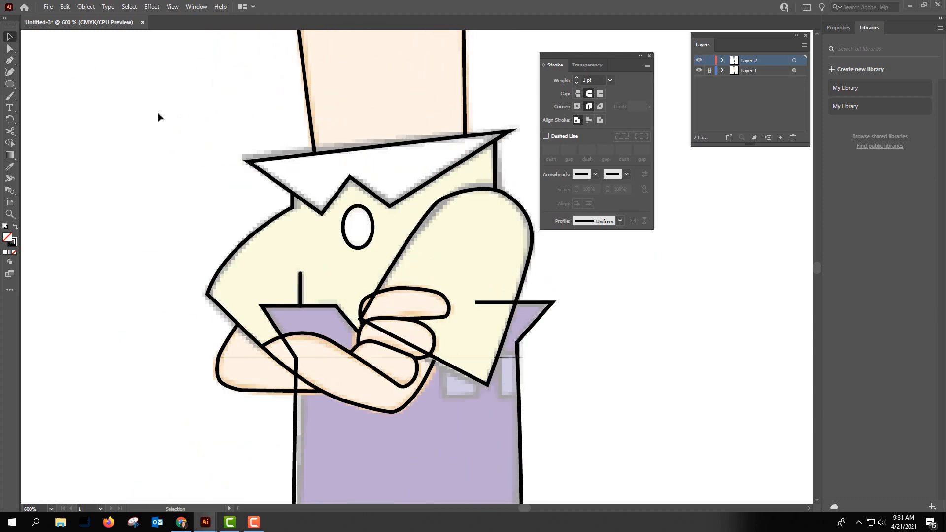
pyautogui.click(10, 131)
pyautogui.click(375, 292)
pyautogui.click(429, 353)
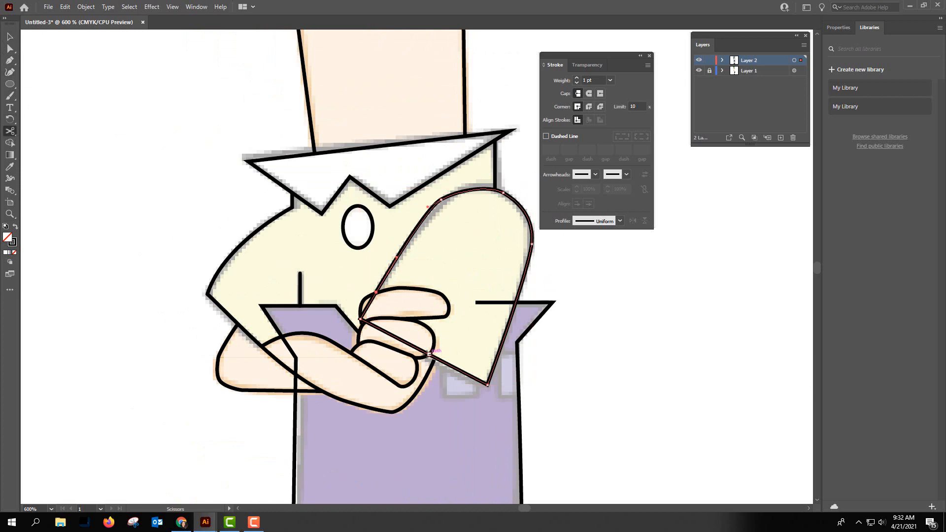
pyautogui.press('Delete')
# Tidy the line ends around the hand so the sleeve meets the top finger and the forearm meets the sleeve hem.
pyautogui.hotkey('ctrl', '+')
pyautogui.hotkey('ctrl', '+')
pyautogui.hotkey('ctrl', '+')
pyautogui.hotkey('ctrl', '+')
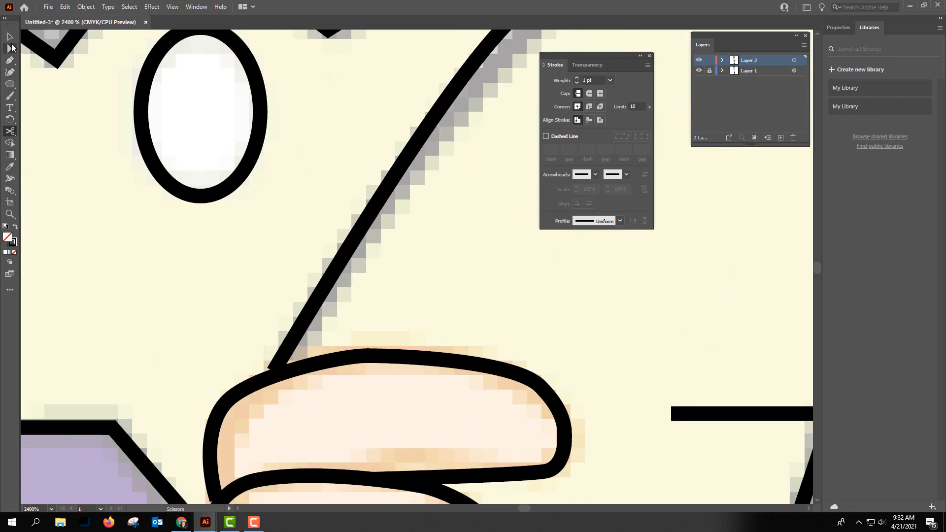
pyautogui.press('a')
pyautogui.moveTo(275, 377); pyautogui.dragTo(507, 409)
pyautogui.scroll(-5, 507, 409)
pyautogui.hotkey('ctrl', '-')
pyautogui.hotkey('ctrl', '-')
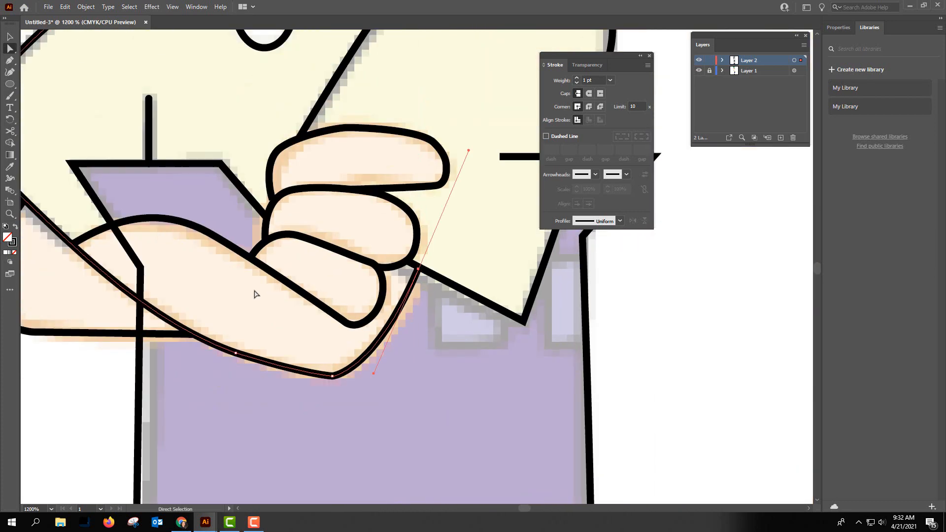
# Move the top finger's lower end anchor onto the middle finger's outline.
pyautogui.click(273, 199)
pyautogui.hotkey('ctrl', '+')
pyautogui.hotkey('ctrl', '+')
pyautogui.hotkey('ctrl', '+')
pyautogui.hotkey('ctrl', '+')
pyautogui.hotkey('ctrl', '+')
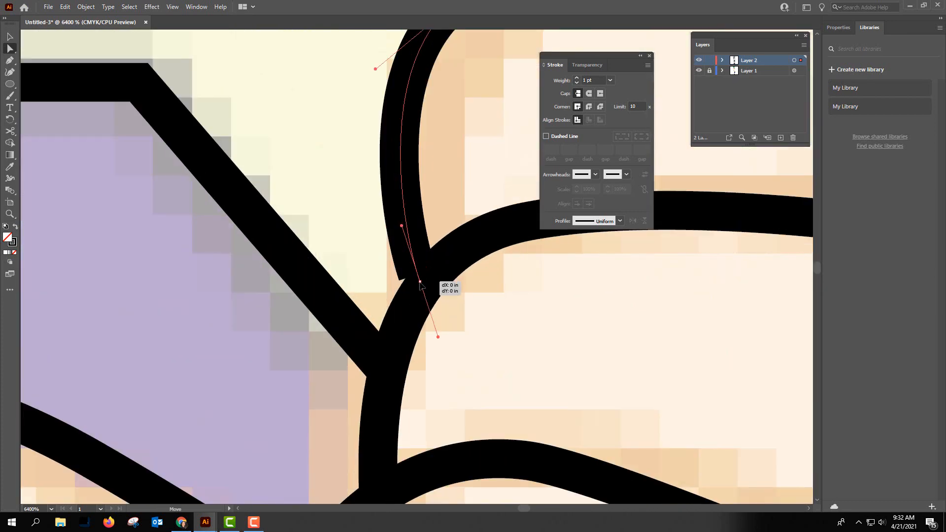
pyautogui.moveTo(407, 141); pyautogui.dragTo(418, 119)
pyautogui.hotkey('ctrl', '-')
pyautogui.hotkey('ctrl', '-')
pyautogui.hotkey('ctrl', '-')
pyautogui.hotkey('ctrl', '-')
pyautogui.hotkey('ctrl', '-')
pyautogui.hotkey('ctrl', '-')
pyautogui.hotkey('ctrl', '-')
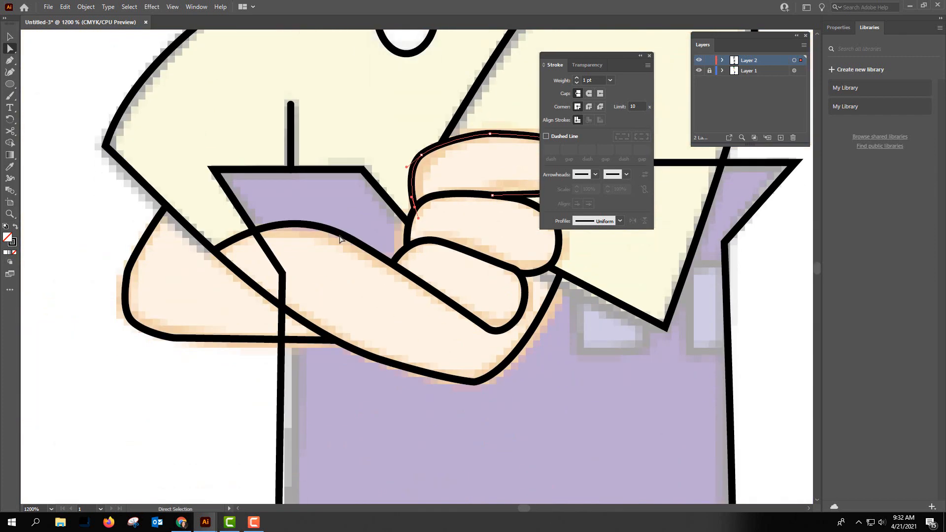
# Cut the left overalls line at the forearm's upper and lower edges and delete the piece crossing the forearm.
pyautogui.click(336, 278)
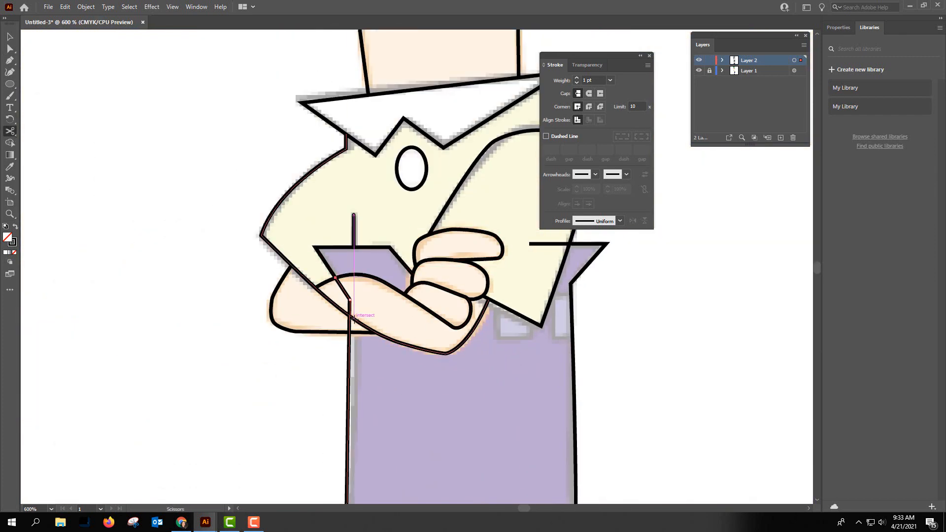
pyautogui.click(350, 316)
pyautogui.click(10, 37)
pyautogui.click(343, 289)
pyautogui.press('Delete')
pyautogui.moveTo(518, 278); pyautogui.dragTo(413, 323)
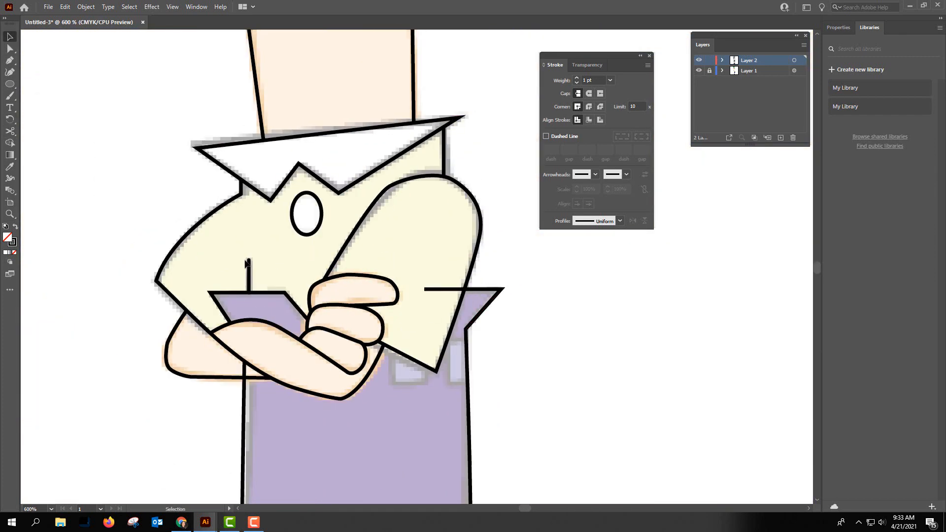
# Cut the right overalls flap's top line at the sleeve edge and delete the part inside the sleeve.
pyautogui.click(444, 289)
pyautogui.click(10, 131)
pyautogui.click(464, 289)
pyautogui.click(10, 37)
pyautogui.click(445, 290)
pyautogui.press('Delete')
# Draw the three-sided outline of the small light rectangle against the right edge of the overalls.
pyautogui.hotkey('ctrl', '-')
pyautogui.hotkey('ctrl', '-')
pyautogui.hotkey('ctrl', '+')
pyautogui.hotkey('ctrl', '+')
pyautogui.hotkey('ctrl', '+')
pyautogui.click(10, 60)
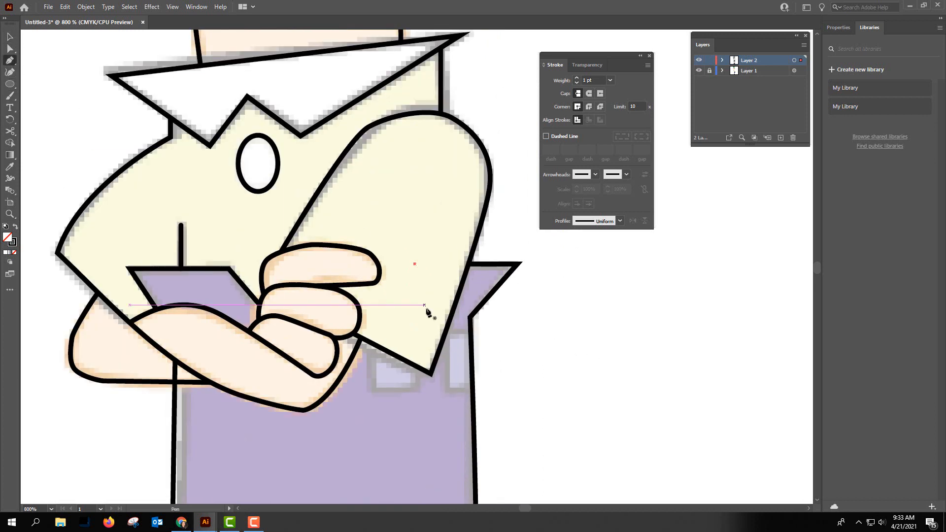
pyautogui.click(470, 331)
pyautogui.click(449, 333)
pyautogui.click(449, 390)
pyautogui.click(470, 390)
pyautogui.press('Escape')
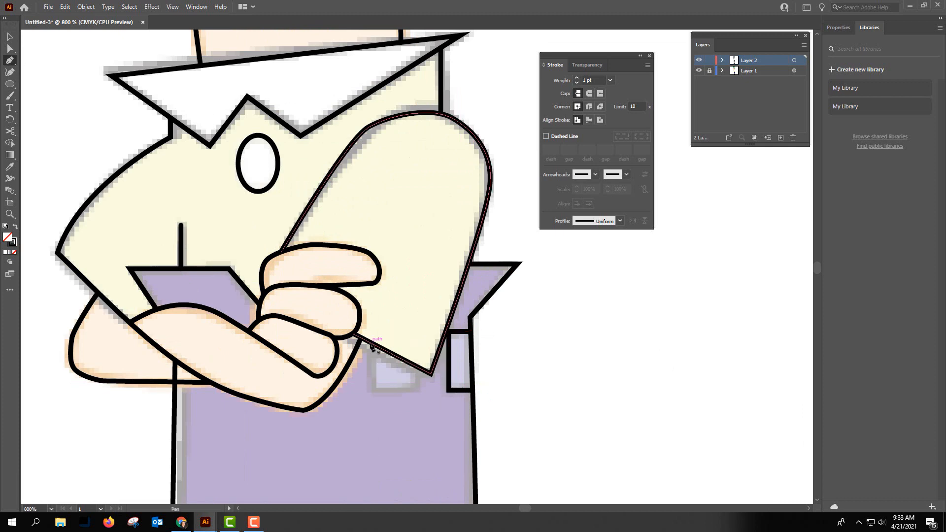
# Draw the outline of the light patch hanging below the sleeve hem on the overalls and deselect it.
pyautogui.click(370, 342)
pyautogui.click(369, 390)
pyautogui.click(416, 390)
pyautogui.click(416, 367)
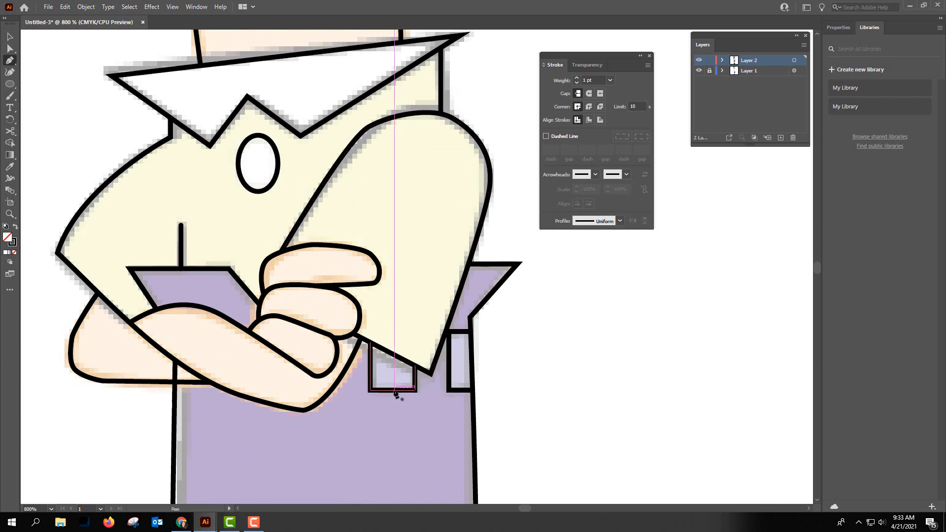
pyautogui.keyDown('ctrl'); pyautogui.click(396, 392); pyautogui.keyUp('ctrl')
# Trace the curved 3-shaped line inside the ear with the Pen tool.
pyautogui.hotkey('ctrl', '-')
pyautogui.hotkey('ctrl', '-')
pyautogui.hotkey('ctrl', '-')
pyautogui.hotkey('ctrl', '-')
pyautogui.hotkey('ctrl', '-')
pyautogui.hotkey('ctrl', '+')
pyautogui.hotkey('ctrl', '+')
pyautogui.hotkey('ctrl', '+')
pyautogui.hotkey('ctrl', '+')
pyautogui.scroll(10, 468, 162)
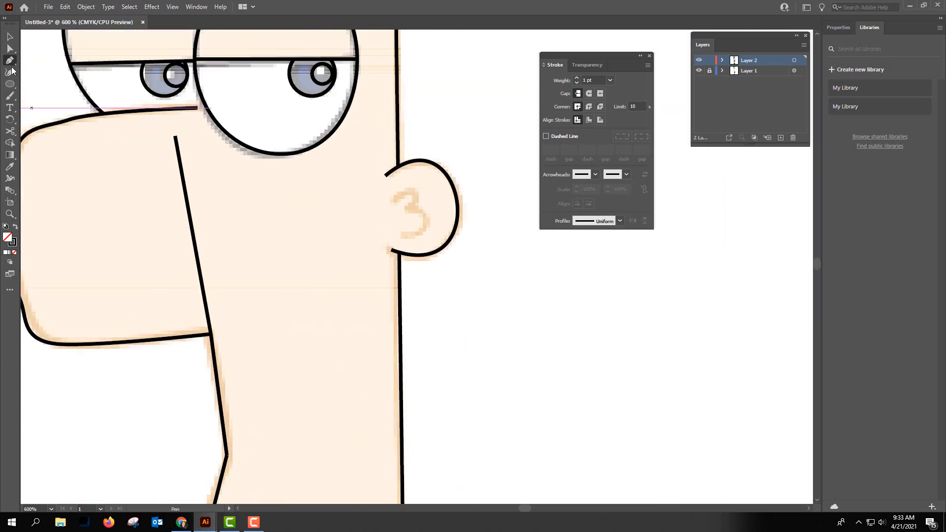
pyautogui.click(10, 60)
pyautogui.click(393, 200)
pyautogui.moveTo(416, 192); pyautogui.dragTo(416, 197)
pyautogui.moveTo(409, 208)
pyautogui.mouseDown()
pyautogui.moveTo(426, 229)
pyautogui.moveTo(385, 234)
pyautogui.mouseUp()
pyautogui.click(409, 208)
# Refine the lower curve of the inner-ear line, move the nose's top line end onto the eye outline, and deselect.
pyautogui.press('a')
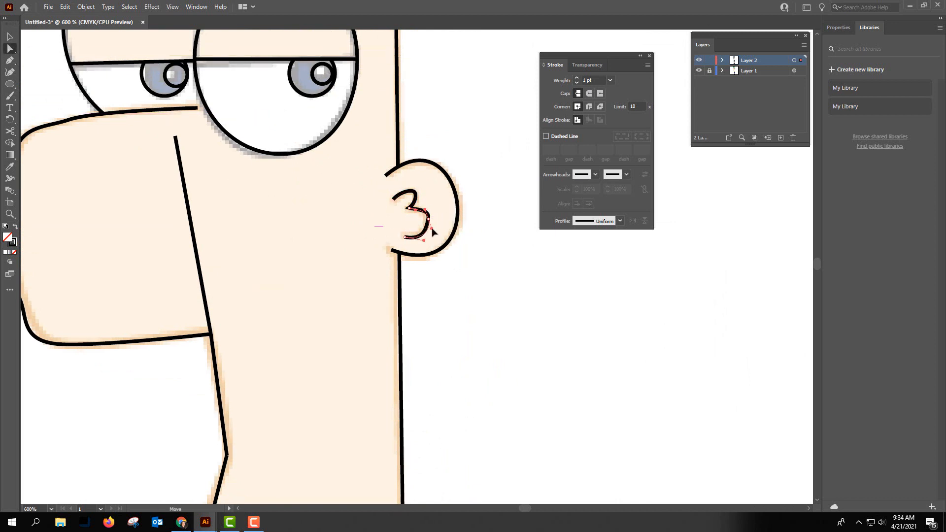
pyautogui.moveTo(198, 107); pyautogui.dragTo(200, 107)
pyautogui.click(522, 188)
# Save the drawing as an Illustrator file named Ferb.
pyautogui.hotkey('ctrl', '-')
pyautogui.hotkey('ctrl', '-')
pyautogui.hotkey('ctrl', '-')
pyautogui.hotkey('ctrl', '-')
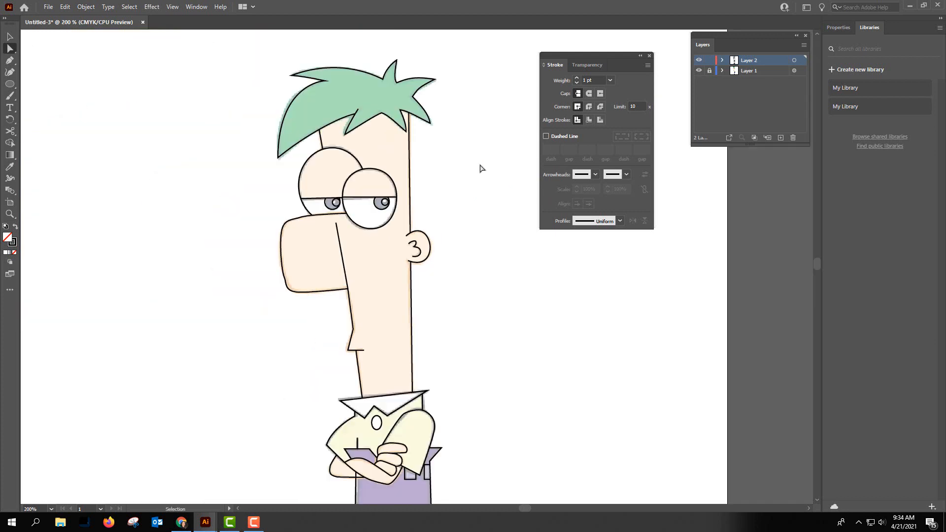
pyautogui.scroll(-3, 479, 166)
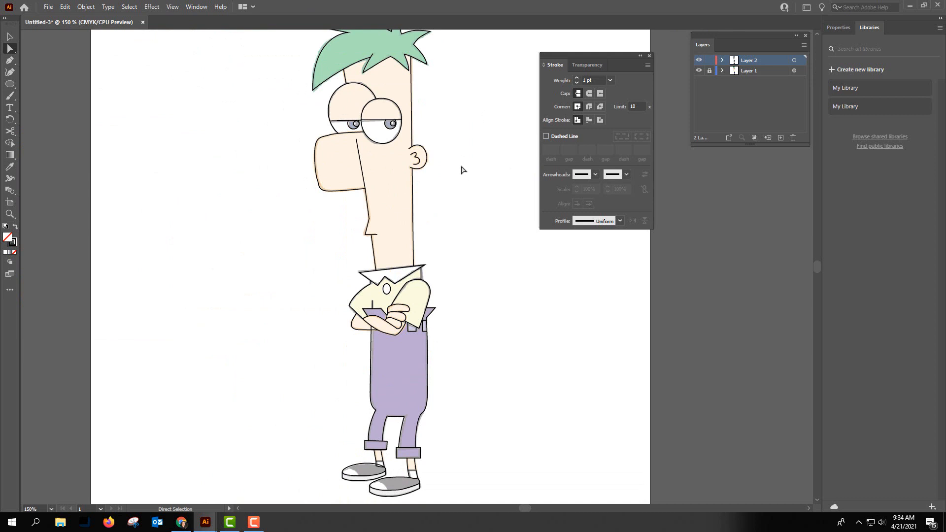
pyautogui.click(48, 7)
pyautogui.click(69, 96)
pyautogui.write('Ferb')
pyautogui.press('Return')
pyautogui.press('Return')
# Examine the traced outlines over the whole character, from the hair down to the shoes.
pyautogui.scroll(2, 553, 366)
pyautogui.press('k')
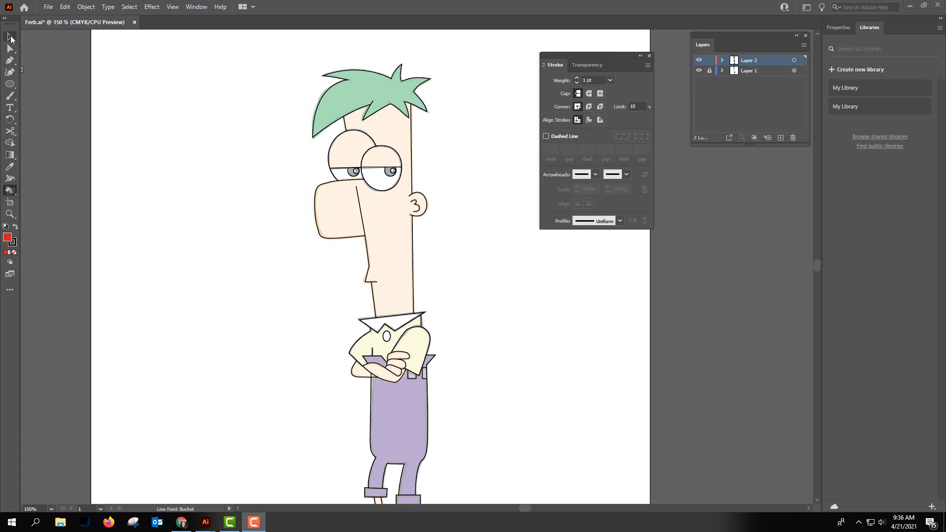
pyautogui.hotkey('ctrl', '=')
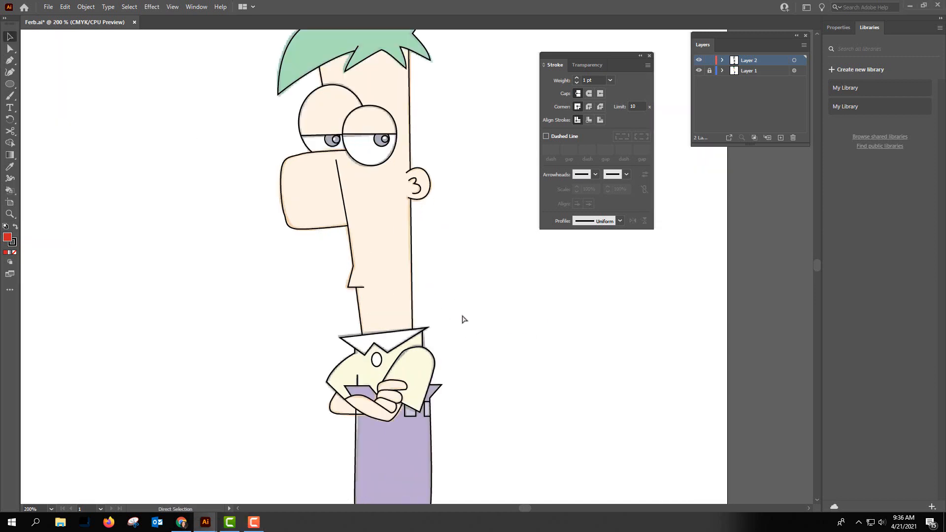
pyautogui.hotkey('ctrl', '=')
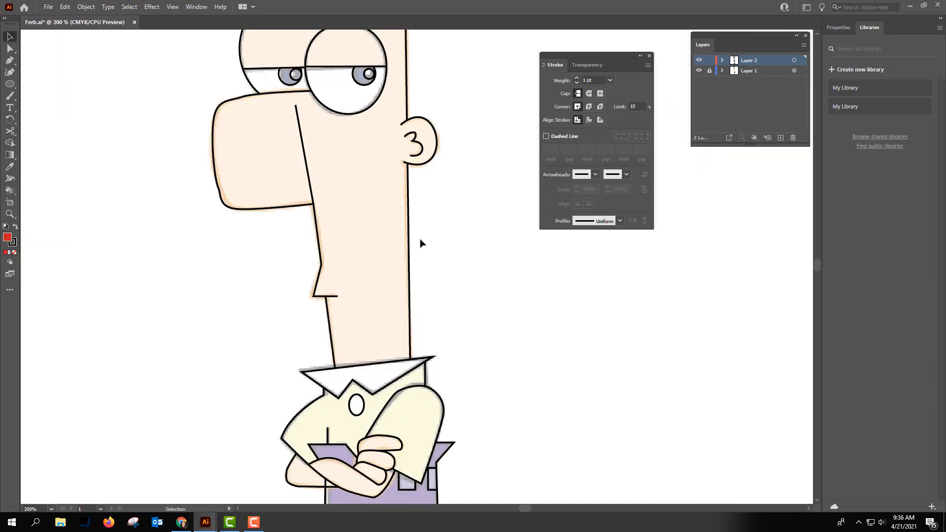
pyautogui.hotkey('ctrl', '-')
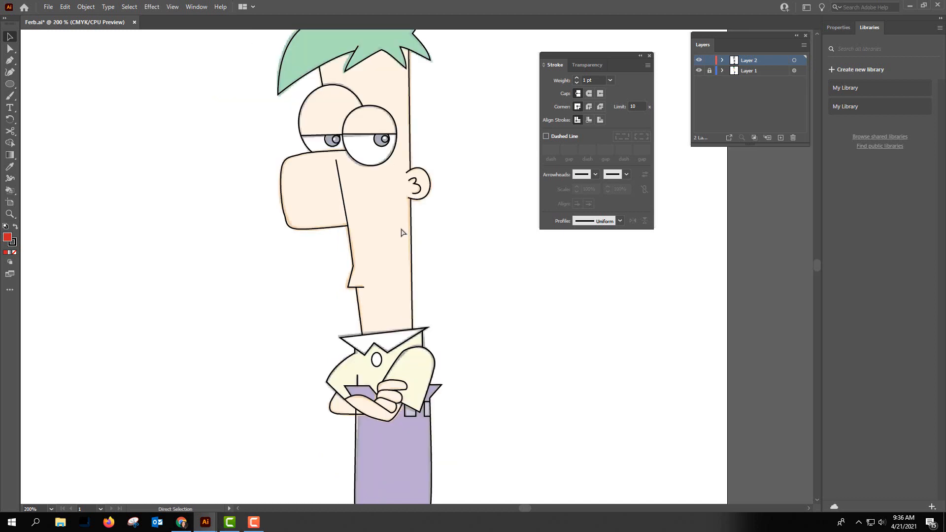
pyautogui.hotkey('ctrl', '-')
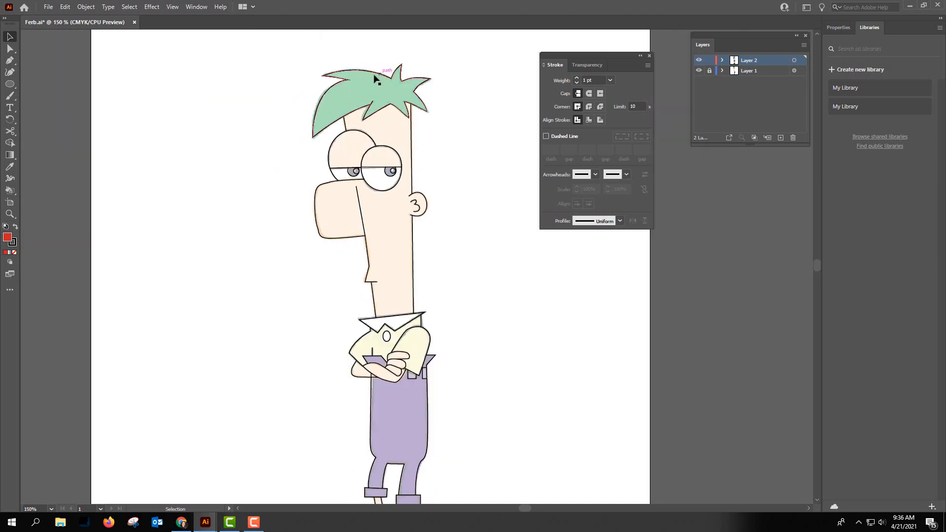
pyautogui.scroll(-3, 435, 393)
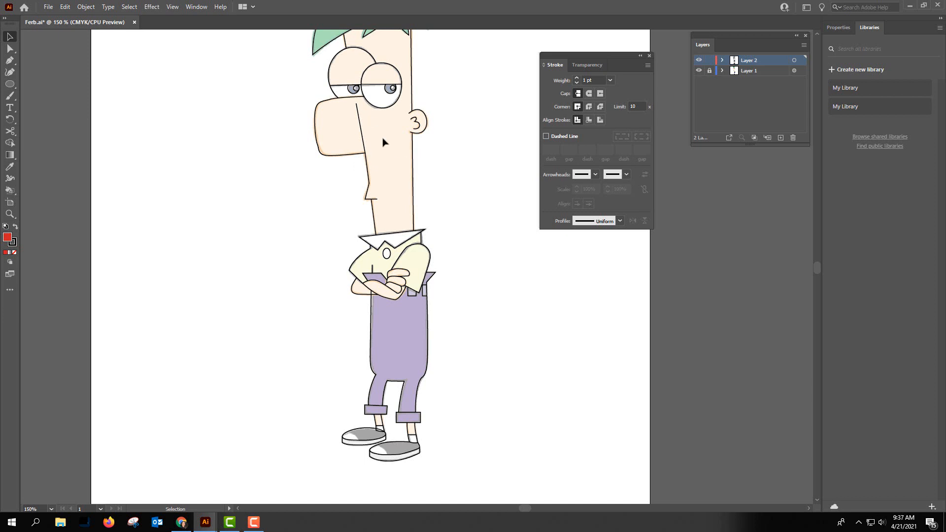
pyautogui.click(698, 60)
# Cut the face line where it meets the nose's lower edge and delete the part running up through the nose.
pyautogui.press('a')
pyautogui.click(363, 143)
pyautogui.hotkey('ctrl', '=')
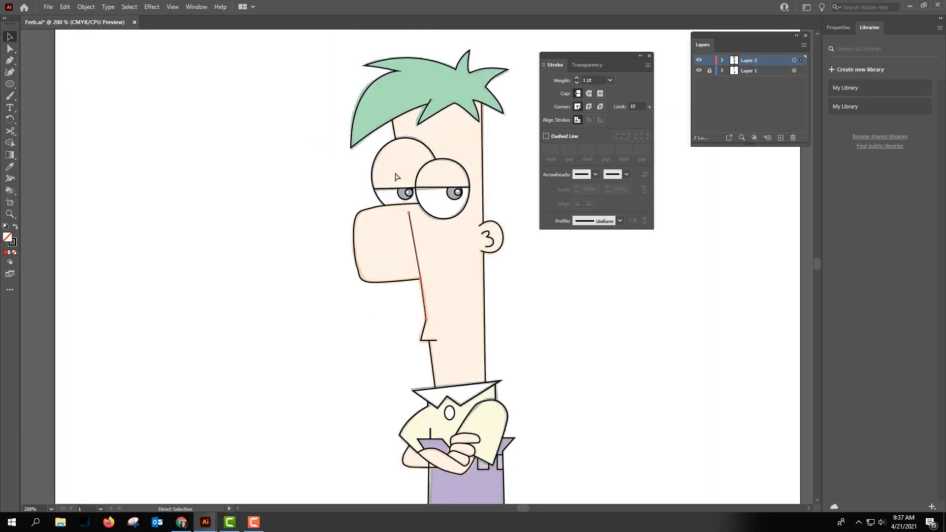
pyautogui.hotkey('ctrl', '=')
pyautogui.hotkey('ctrl', '=')
pyautogui.hotkey('ctrl', '=')
pyautogui.press('v')
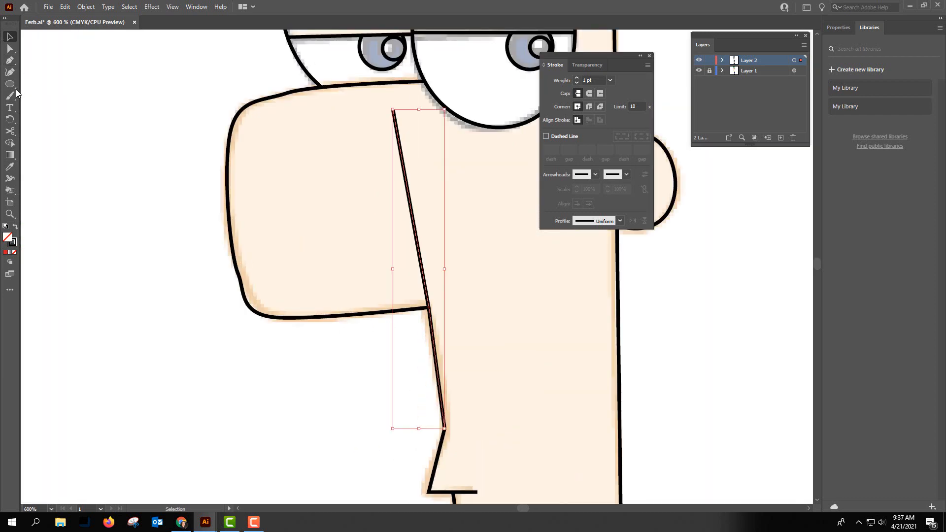
pyautogui.click(10, 131)
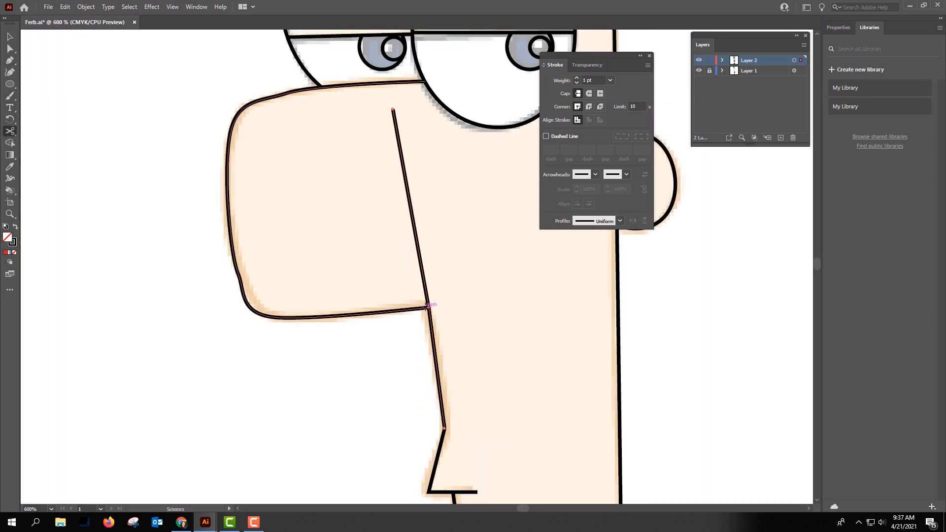
pyautogui.click(427, 307)
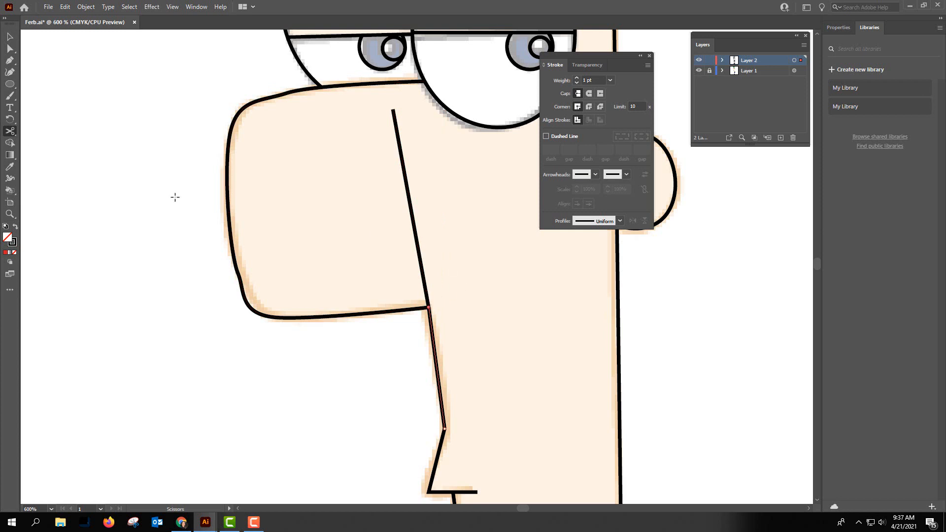
pyautogui.click(9, 36)
pyautogui.click(407, 183)
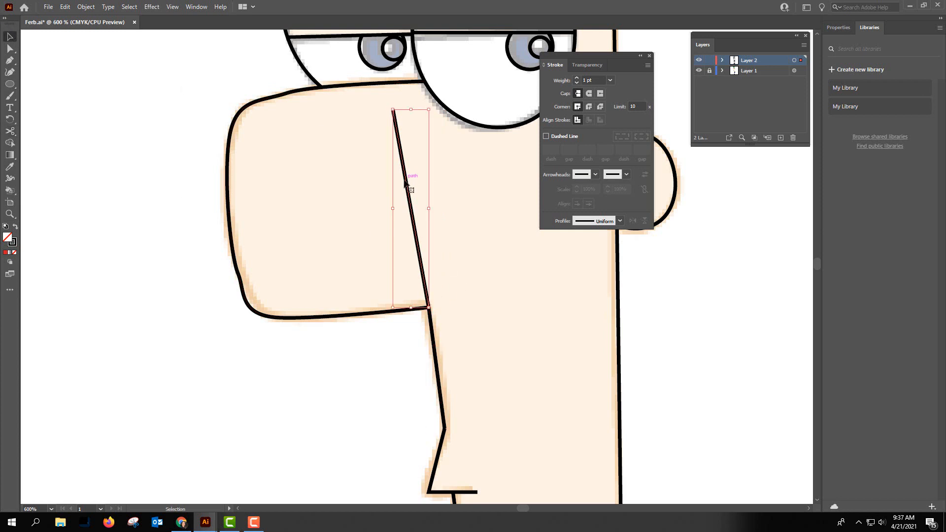
pyautogui.press('Delete')
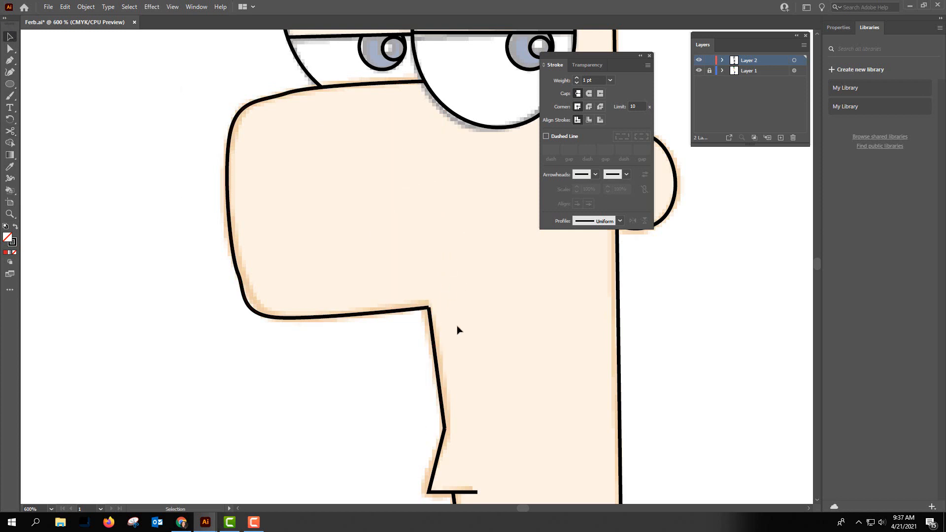
# Join the nose's lower line to the face line at their shared corner.
pyautogui.scroll(3, 437, 327)
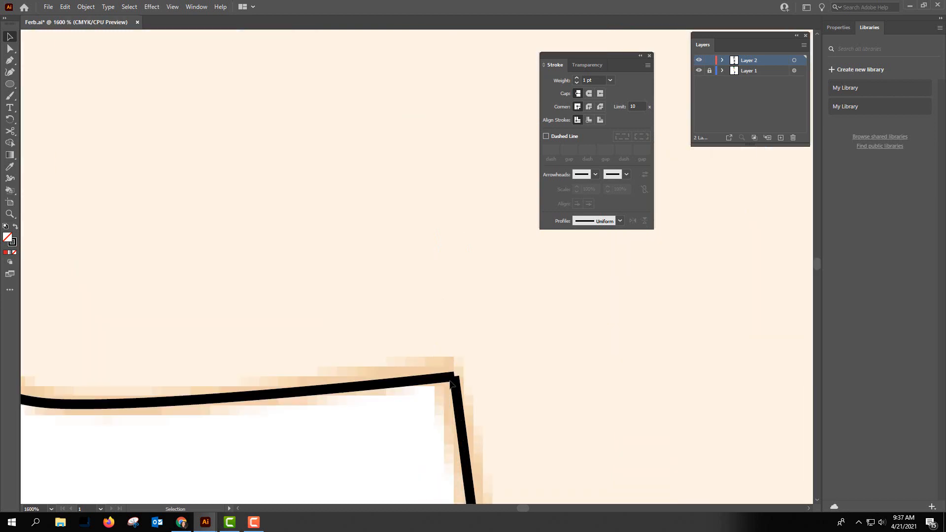
pyautogui.moveTo(451, 383); pyautogui.dragTo(420, 295)
pyautogui.click(9, 48)
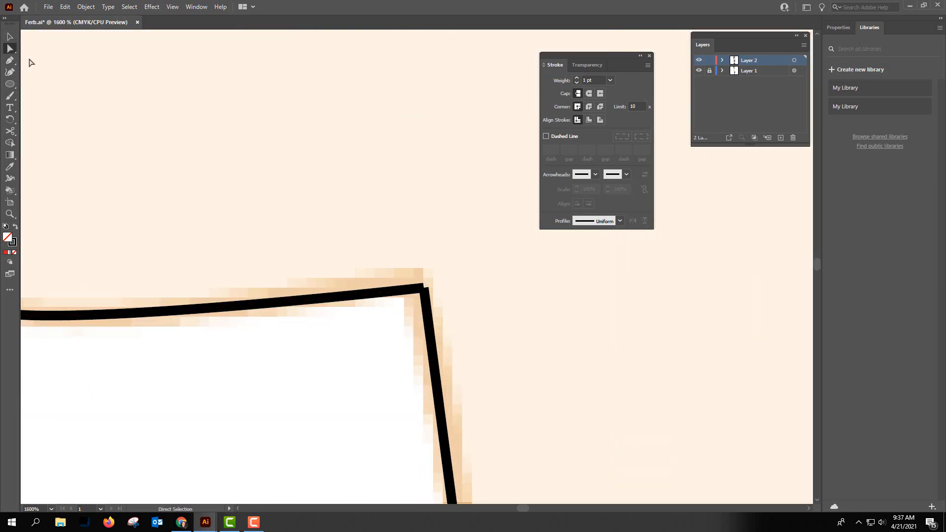
pyautogui.moveTo(383, 256); pyautogui.dragTo(460, 329)
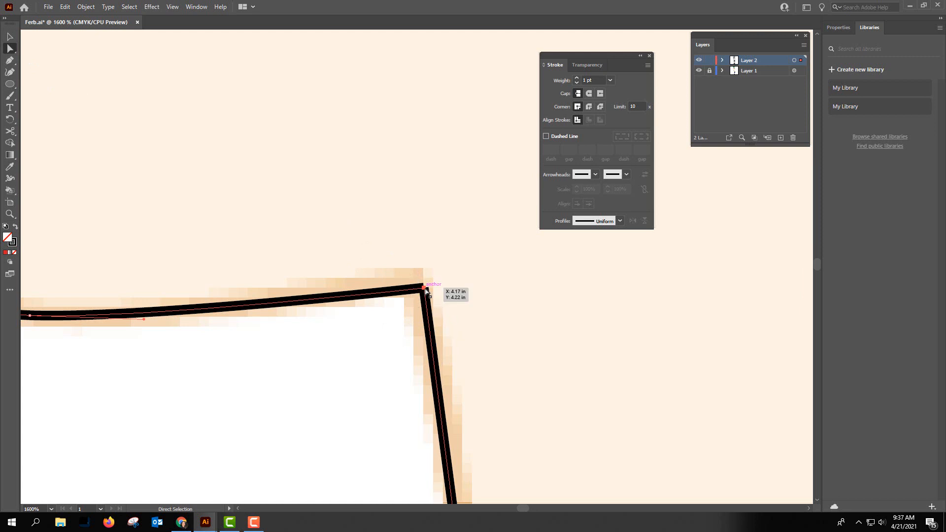
pyautogui.click(85, 7)
pyautogui.moveTo(131, 240)
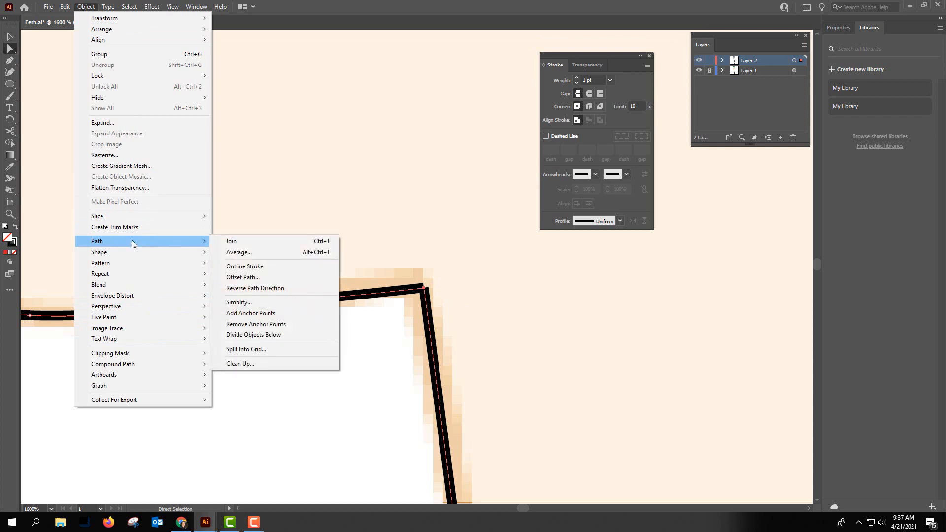
pyautogui.click(243, 241)
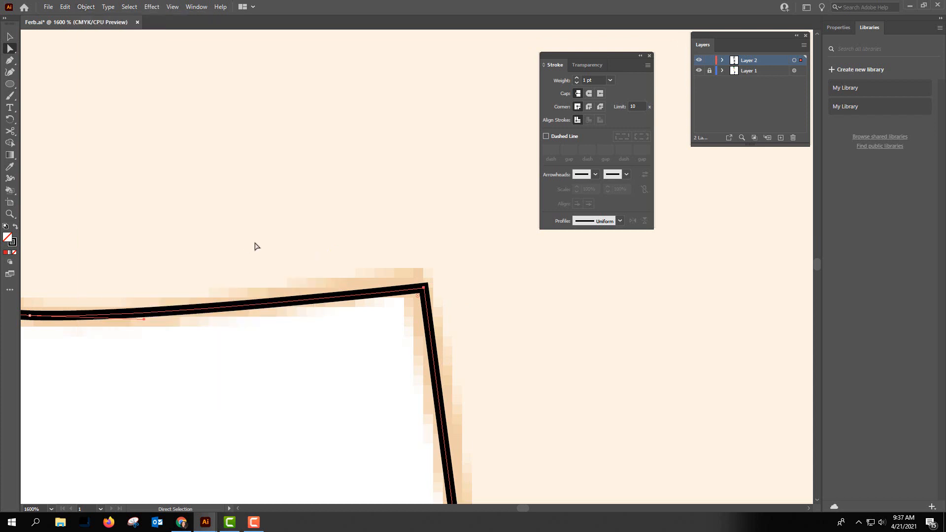
# Deselect the face line and look through the paths contained in Layer 2 in an enlarged layer list.
pyautogui.click(468, 304)
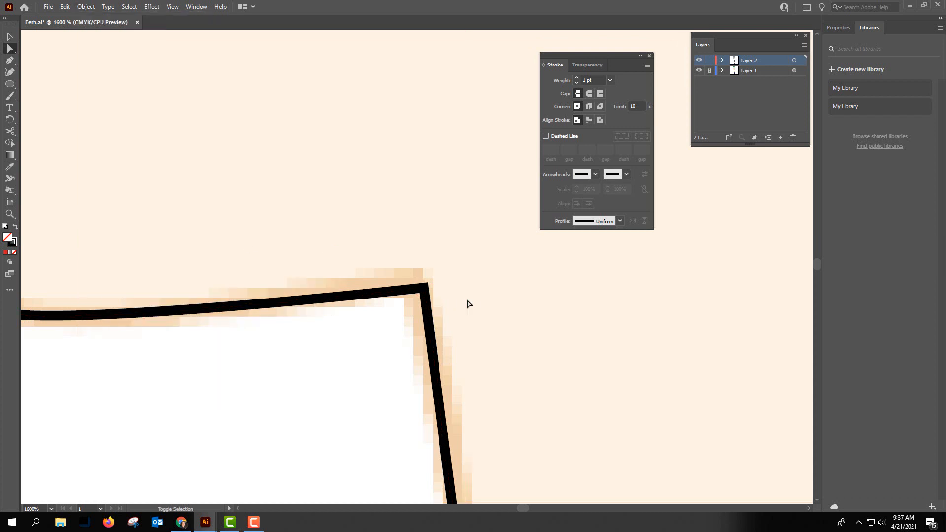
pyautogui.keyDown('alt'); pyautogui.scroll(-6, 468, 304); pyautogui.keyUp('alt')
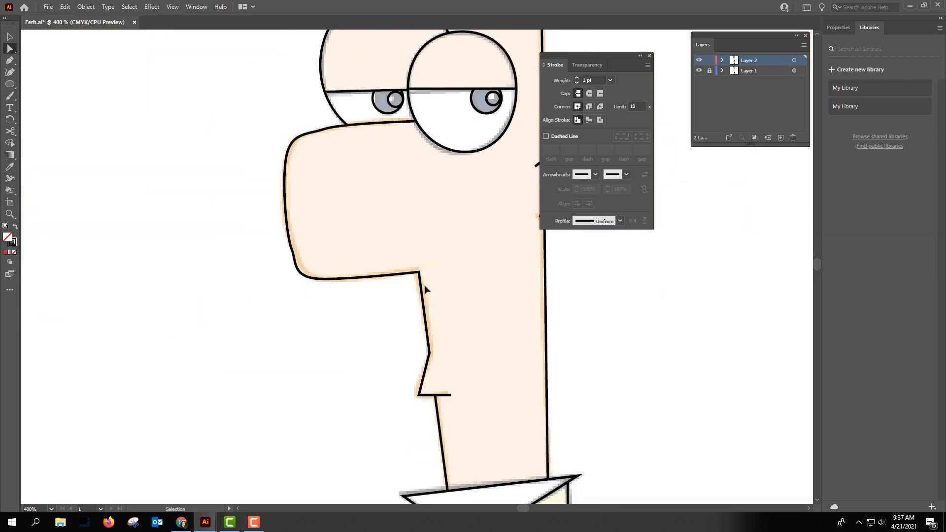
pyautogui.moveTo(614, 324); pyautogui.dragTo(536, 329)
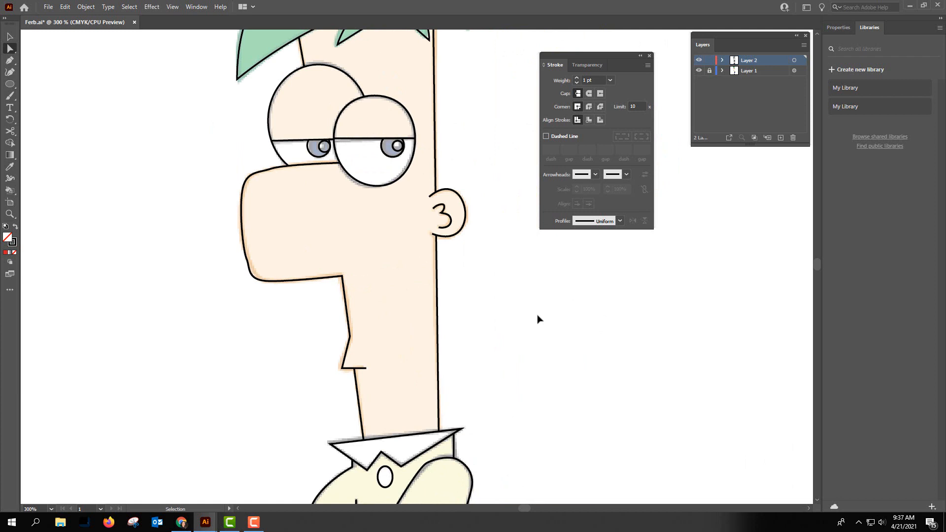
pyautogui.keyDown('alt'); pyautogui.scroll(-3, 537, 319); pyautogui.keyUp('alt')
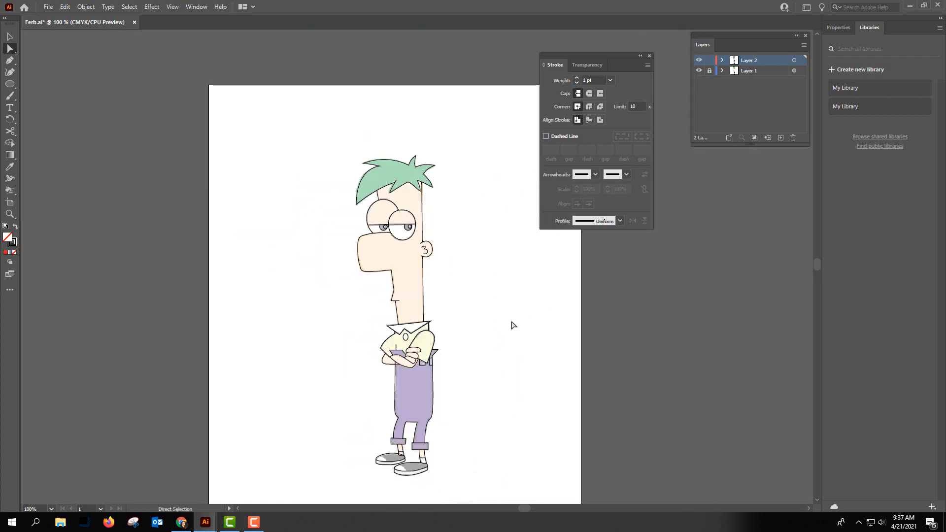
pyautogui.scroll(-1, 511, 312)
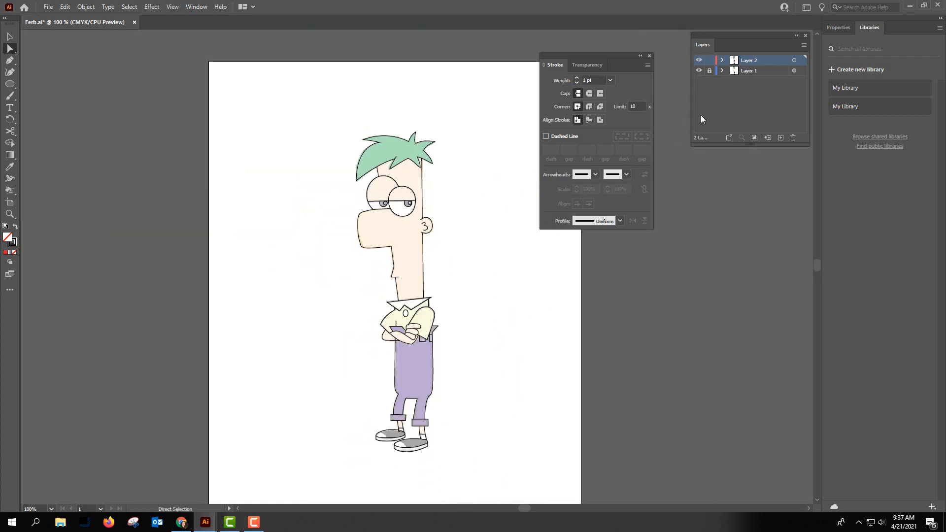
pyautogui.click(723, 60)
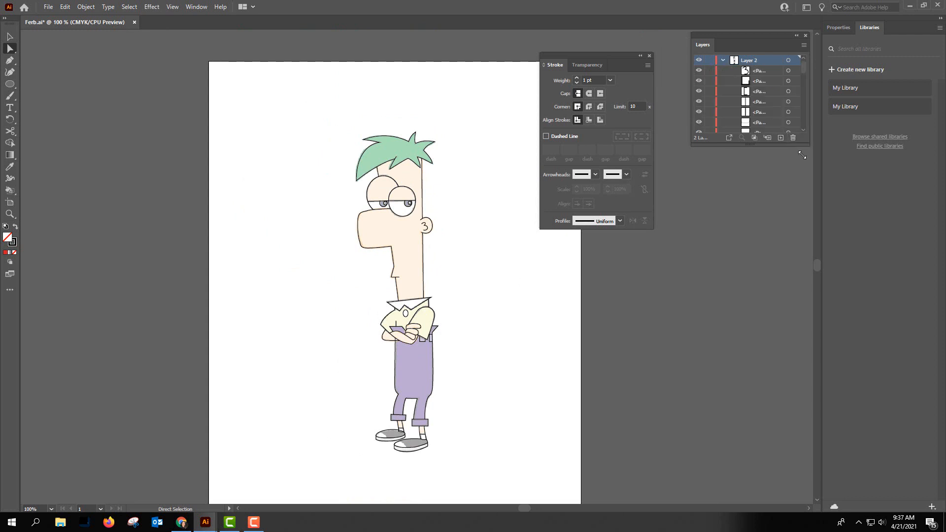
pyautogui.moveTo(802, 156); pyautogui.dragTo(803, 410)
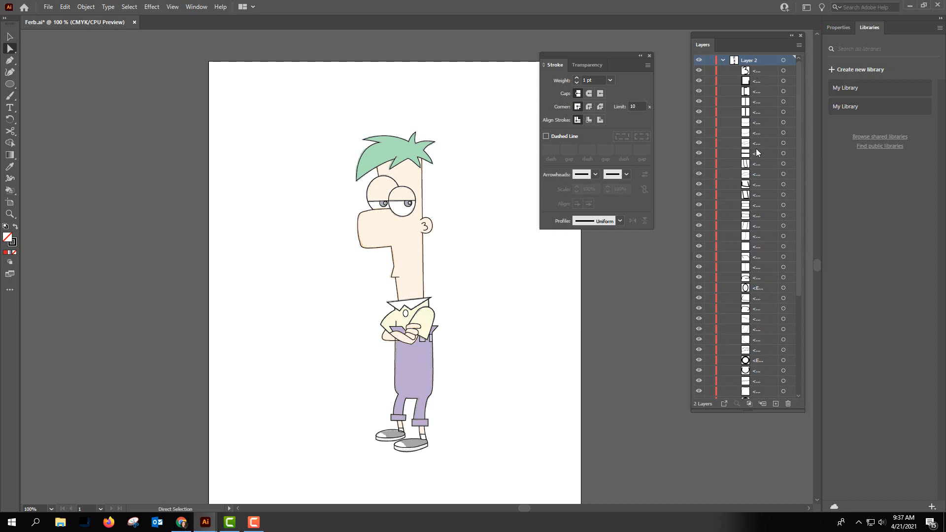
# Duplicate Layer 2 and lock the original Layer 2.
pyautogui.click(722, 60)
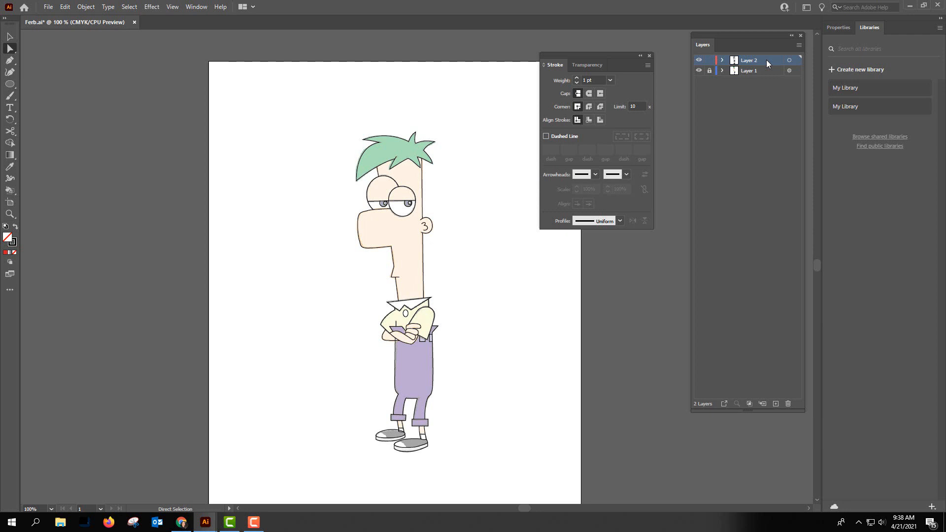
pyautogui.moveTo(766, 60); pyautogui.dragTo(777, 323)
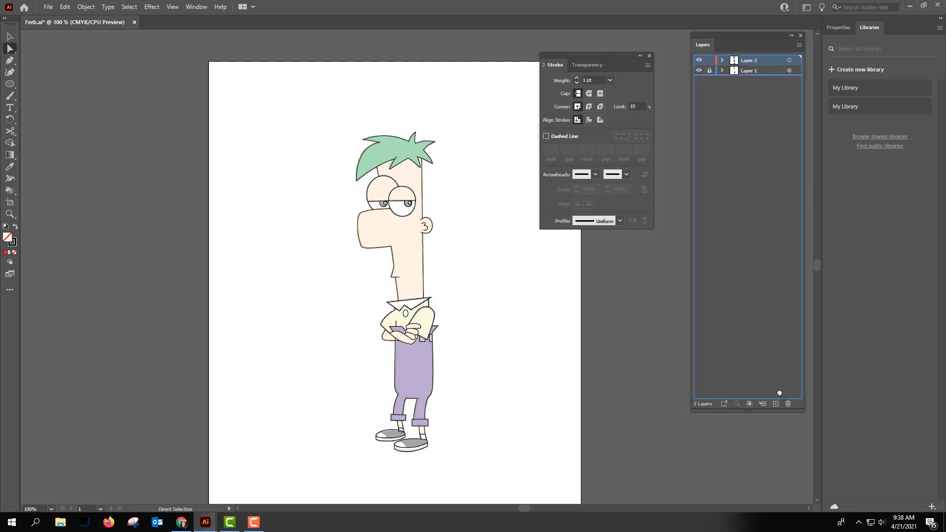
pyautogui.moveTo(778, 392); pyautogui.dragTo(776, 405)
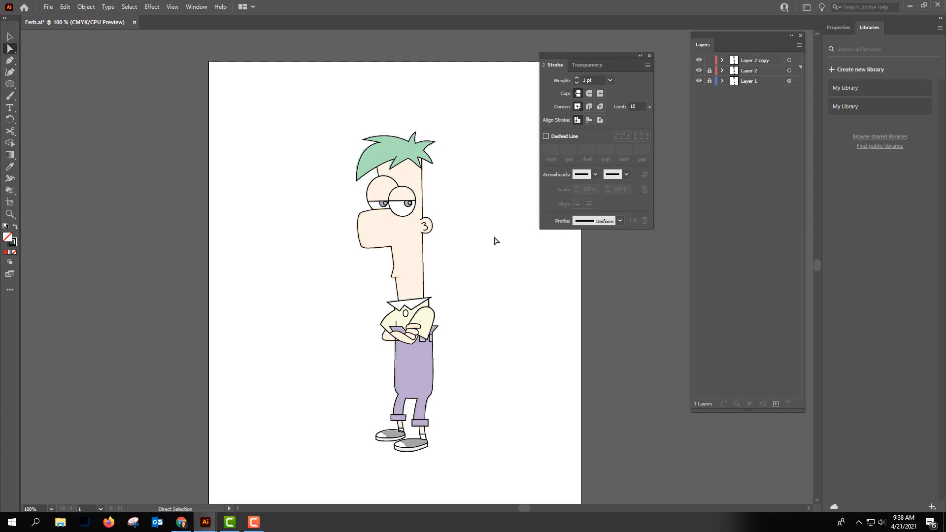
# Examine where the outlines meet around the neck, collar, arms, nose and ear.
pyautogui.hotkey('ctrl', '=')
pyautogui.hotkey('ctrl', '=')
pyautogui.hotkey('ctrl', '=')
pyautogui.hotkey('ctrl', '=')
pyautogui.hotkey('ctrl', '=')
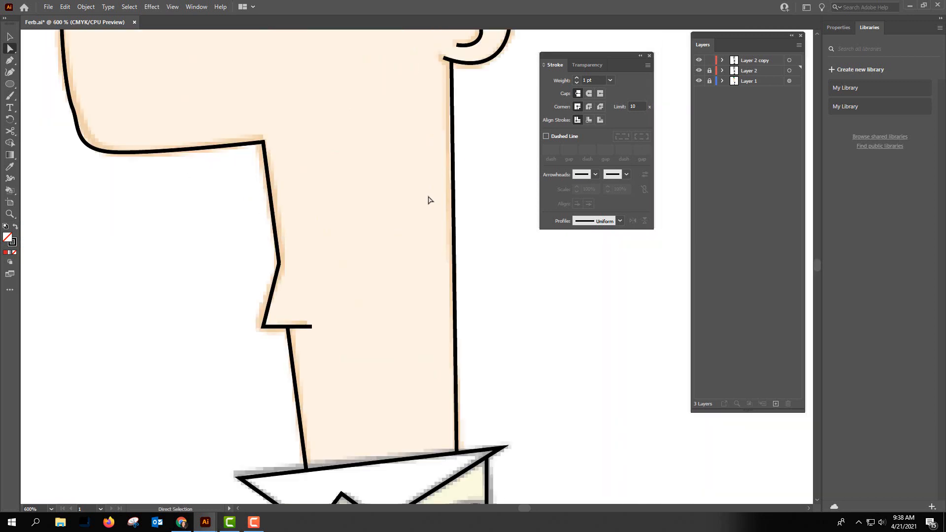
pyautogui.moveTo(383, 230); pyautogui.dragTo(465, 111)
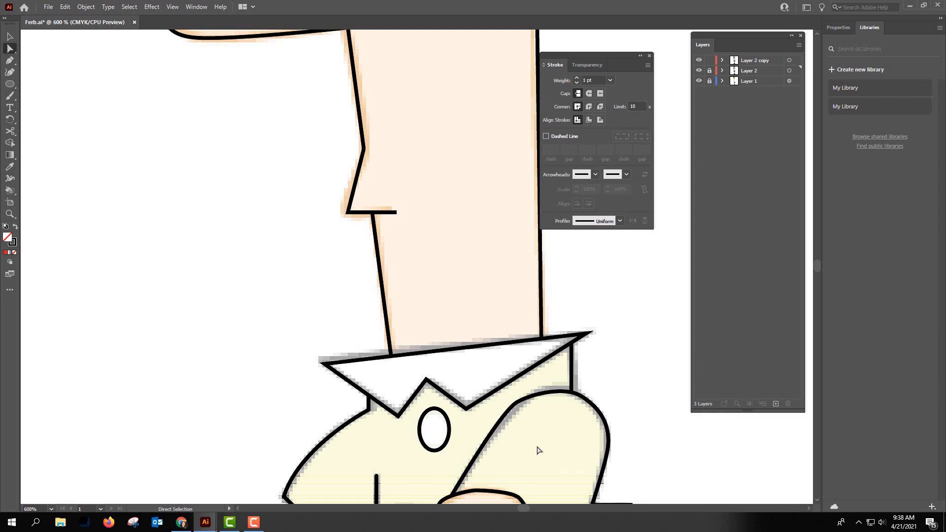
pyautogui.scroll(-5, 537, 450)
pyautogui.hscroll(3, 538, 450)
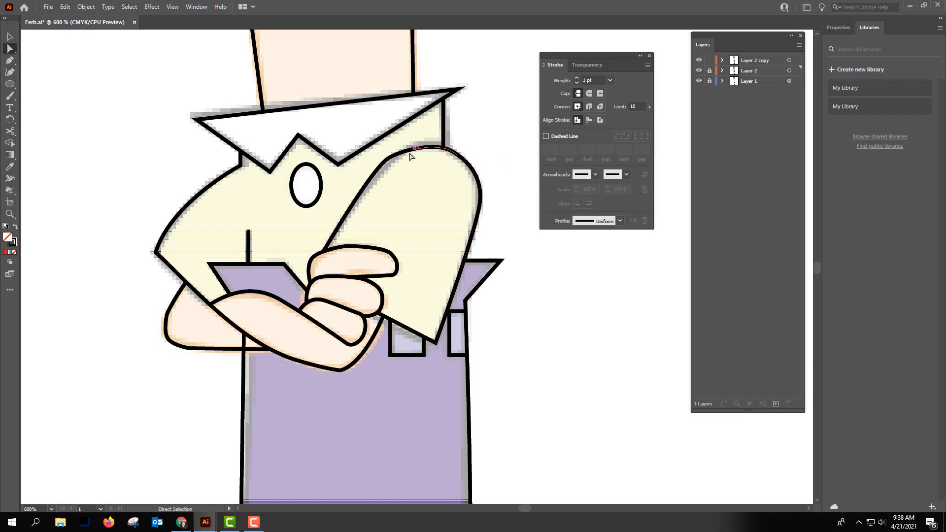
pyautogui.click(444, 146)
pyautogui.scroll(6, 508, 317)
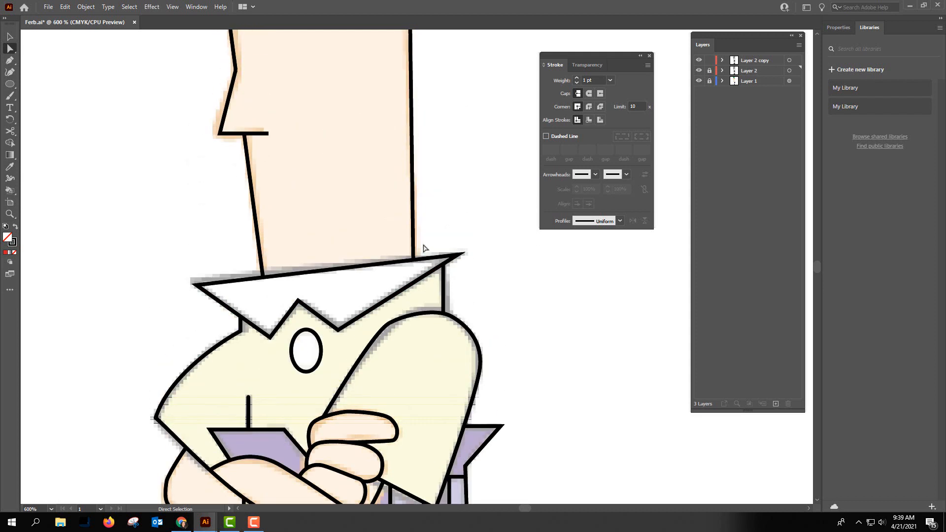
pyautogui.scroll(5, 417, 219)
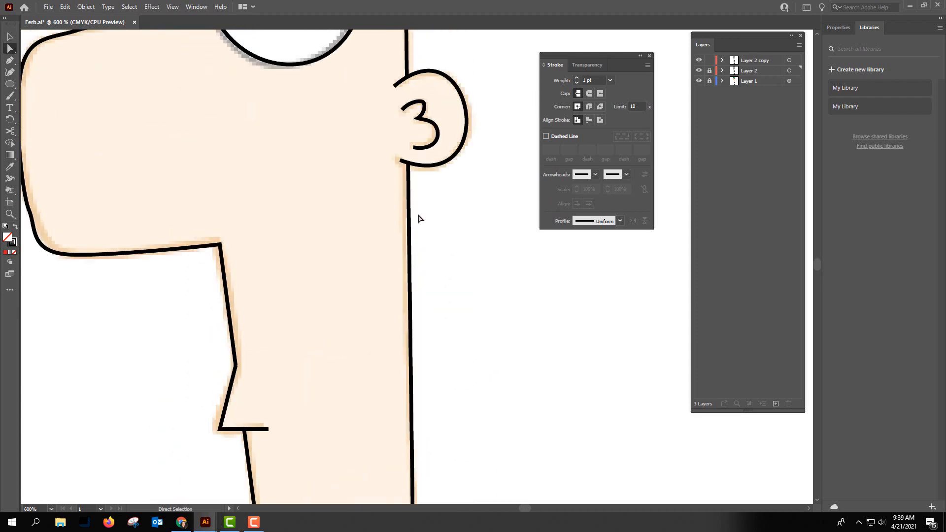
pyautogui.scroll(1, 418, 218)
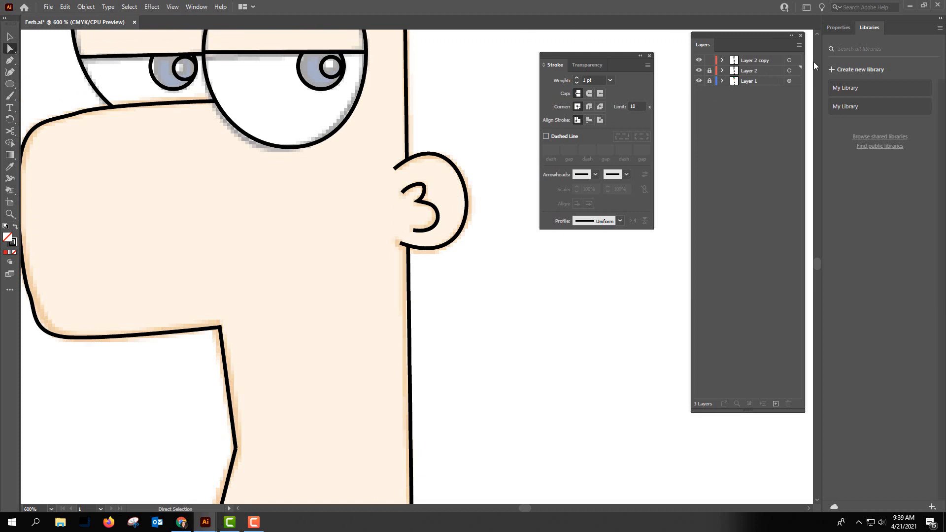
# Rename Layer 2 copy as Live Paint, Layer 2 as Outline and Layer 1 as Template.
pyautogui.doubleClick(758, 61)
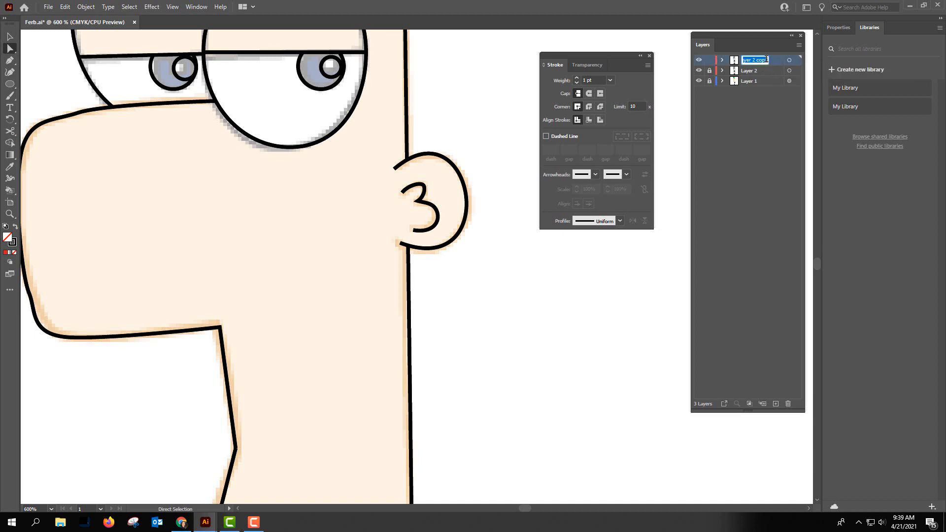
pyautogui.write('Live Paint')
pyautogui.click(779, 132)
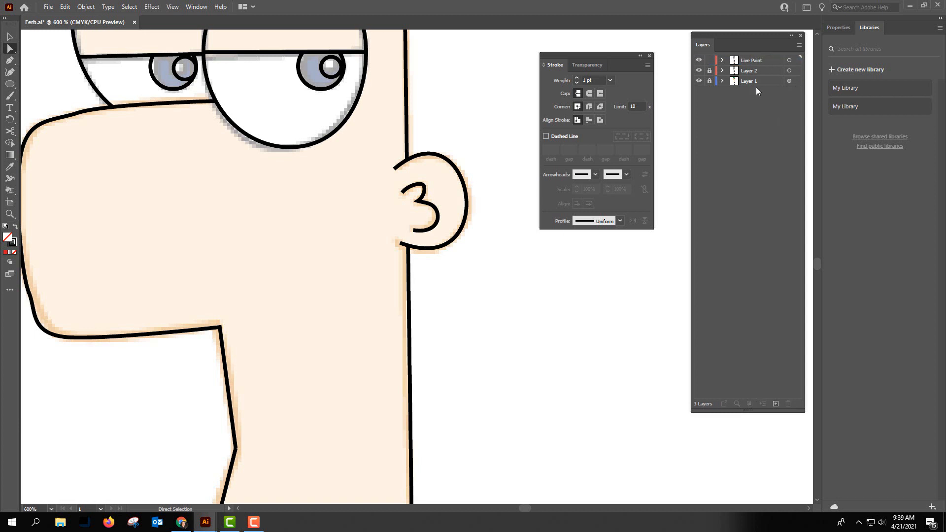
pyautogui.doubleClick(749, 70)
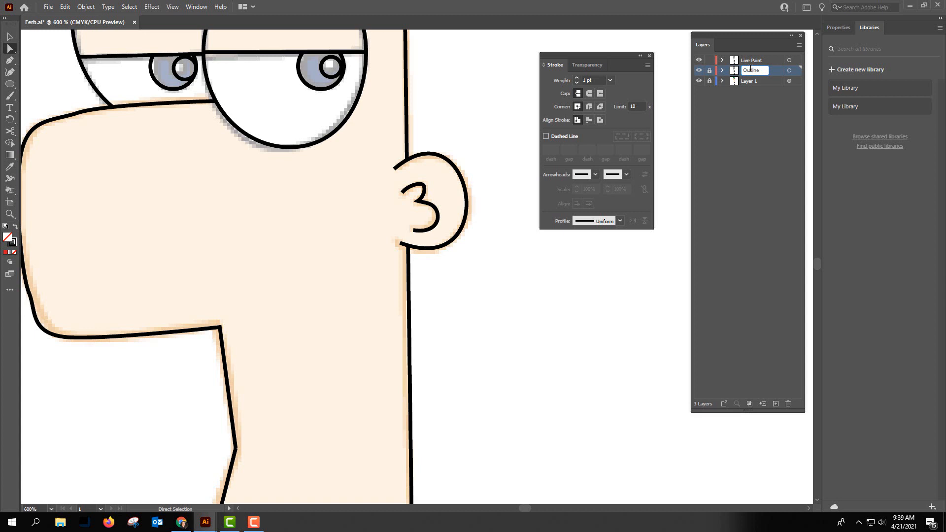
pyautogui.doubleClick(750, 81)
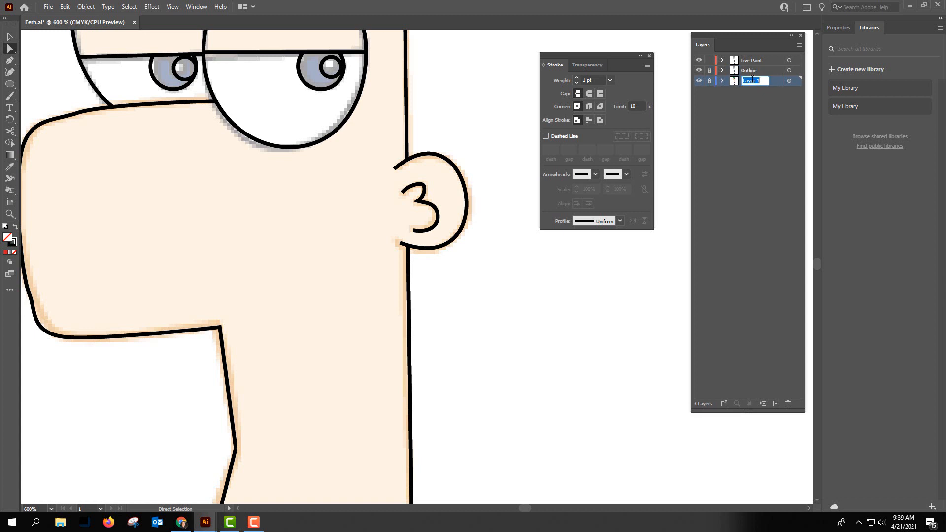
pyautogui.write('Template')
pyautogui.click(741, 125)
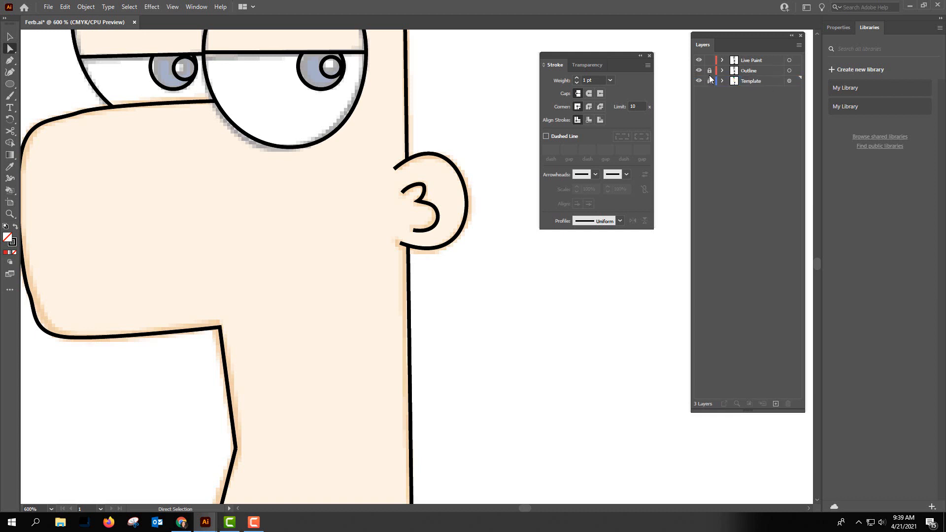
# Make a Live Paint group from all the paths on the Live Paint layer.
pyautogui.click(790, 61)
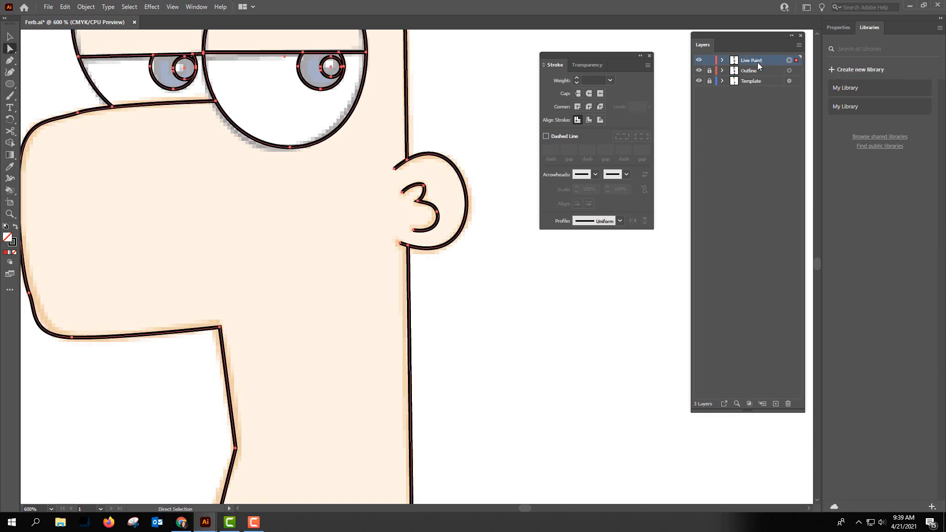
pyautogui.click(85, 8)
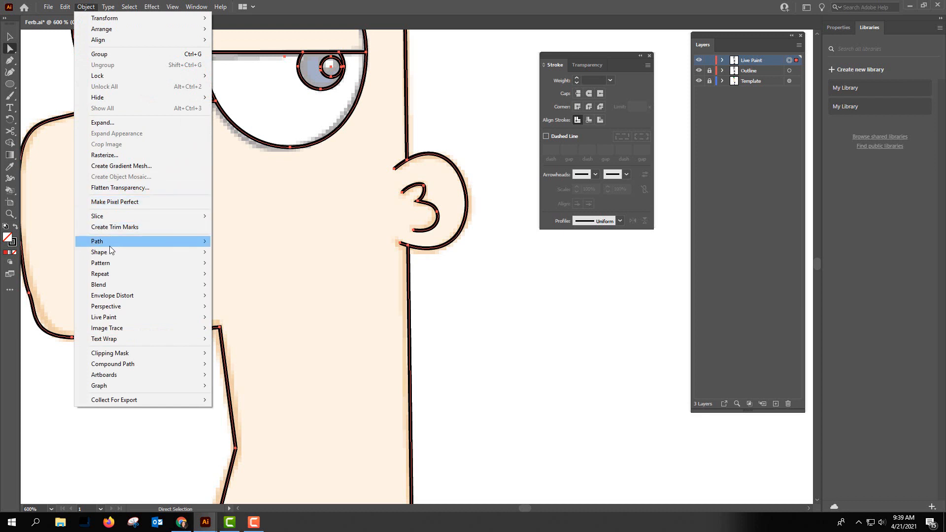
pyautogui.moveTo(186, 312)
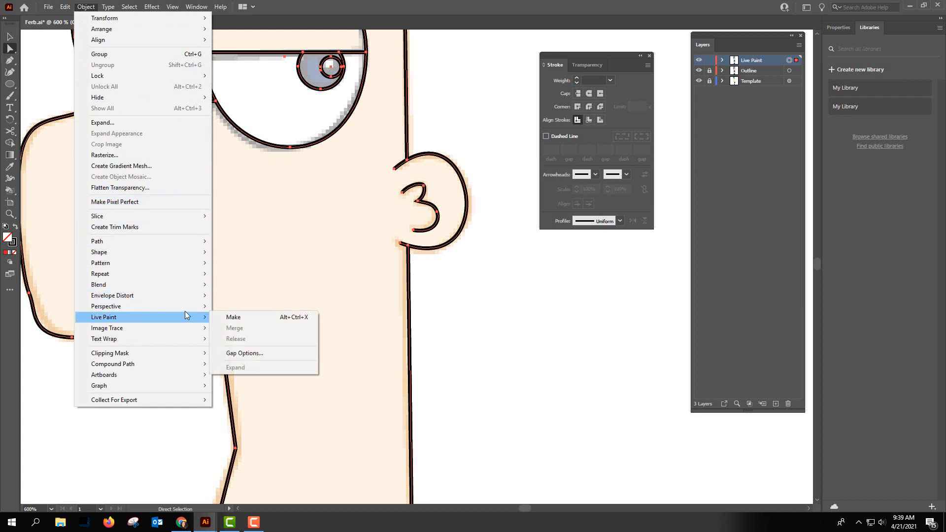
pyautogui.click(240, 321)
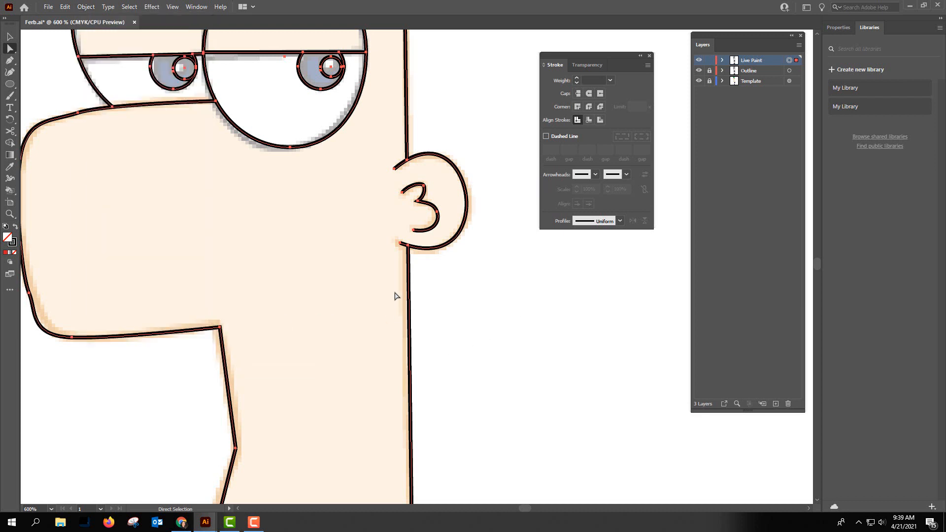
# Activate the Live Paint Bucket tool for coloring the Live Paint group.
pyautogui.moveTo(527, 506); pyautogui.dragTo(528, 506)
pyautogui.hotkey('ctrl', '-')
pyautogui.hotkey('ctrl', '-')
pyautogui.hotkey('ctrl', '-')
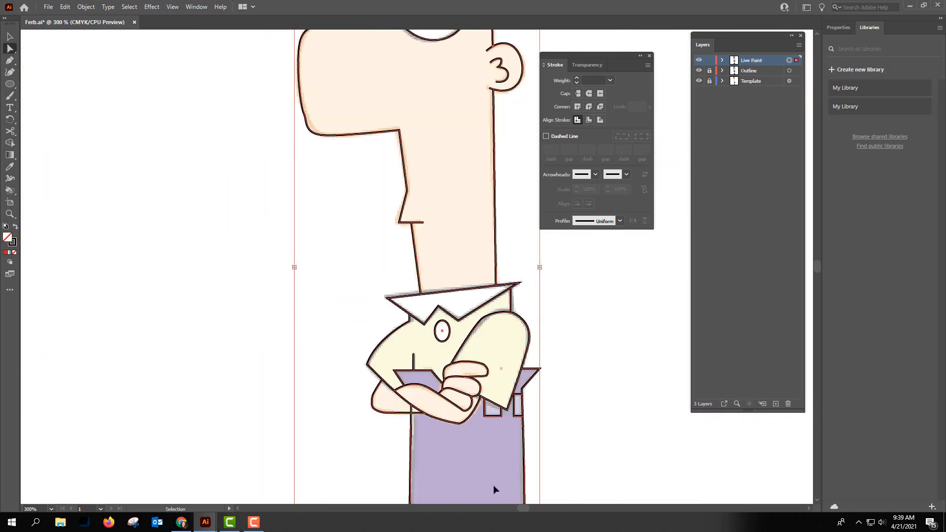
pyautogui.hotkey('ctrl', '-')
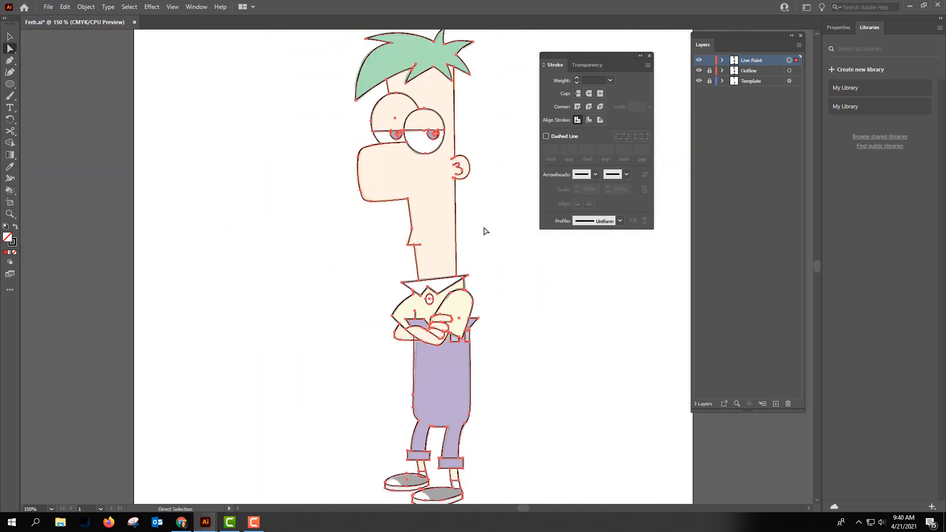
pyautogui.moveTo(492, 244); pyautogui.dragTo(471, 245)
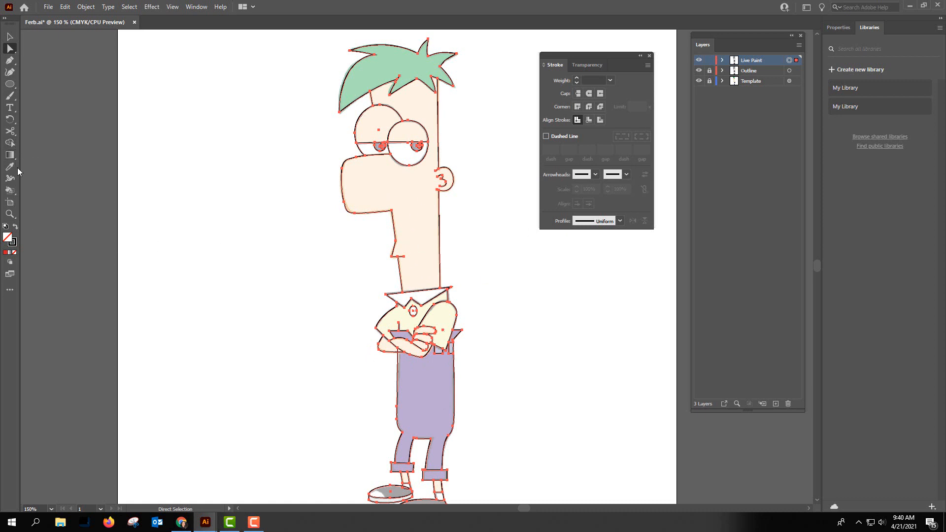
pyautogui.click(11, 192)
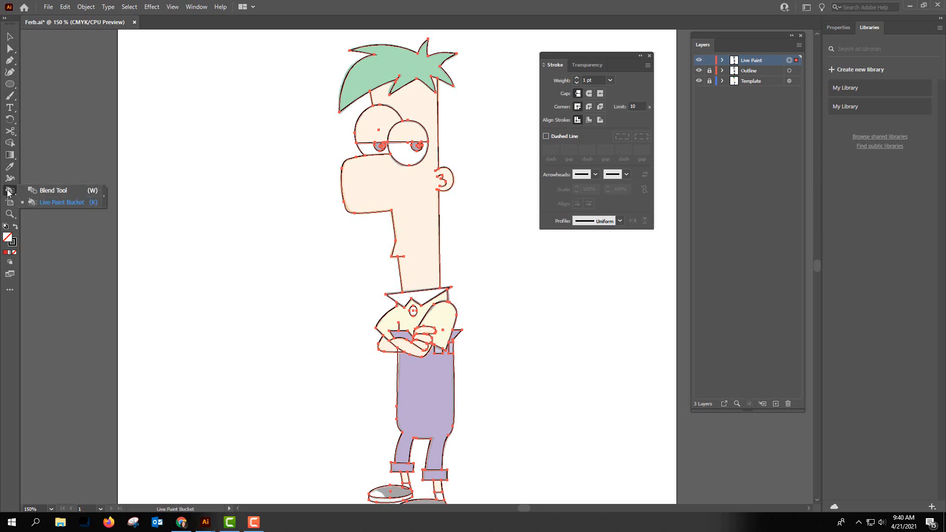
pyautogui.click(52, 202)
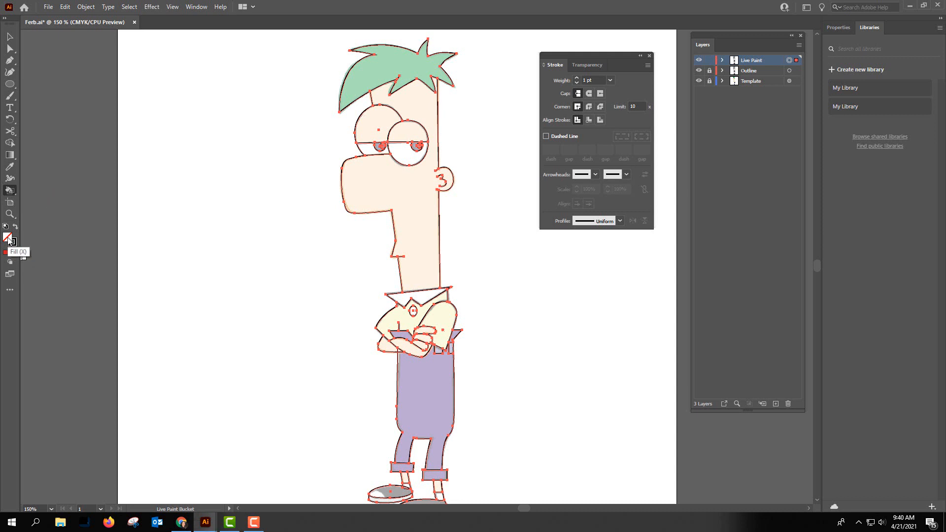
# Turn off the web-only color limit, set the fill to muted green #548c59 and paint the hair with it.
pyautogui.doubleClick(9, 240)
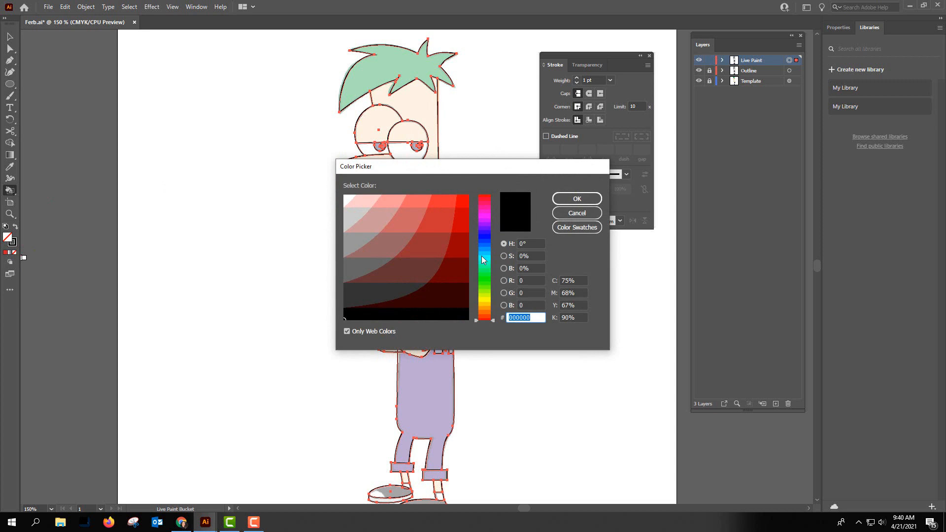
pyautogui.moveTo(482, 260); pyautogui.dragTo(490, 276)
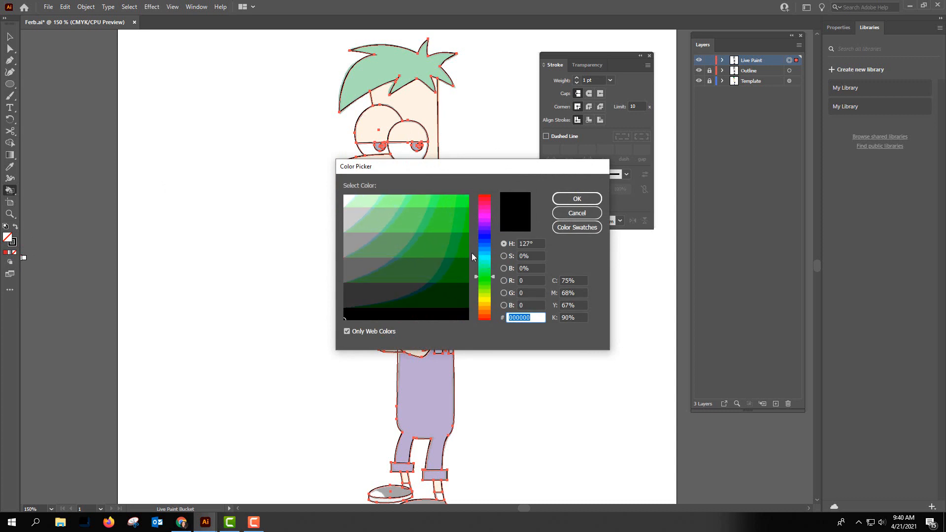
pyautogui.click(346, 333)
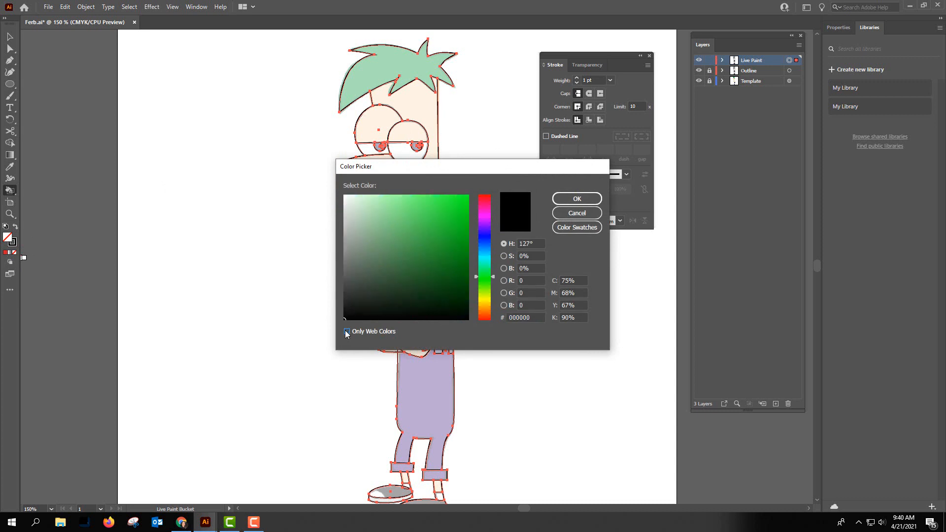
pyautogui.moveTo(396, 222); pyautogui.dragTo(398, 244)
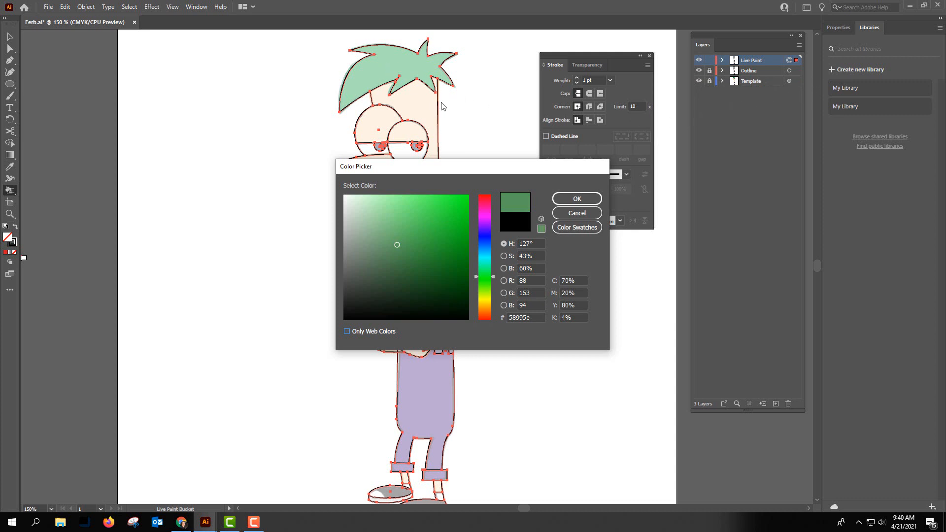
pyautogui.moveTo(396, 250); pyautogui.dragTo(393, 251)
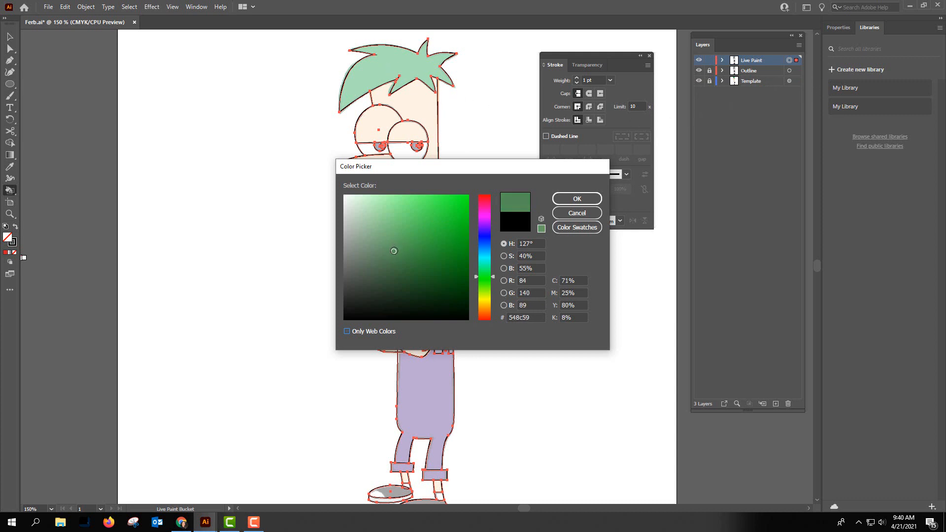
pyautogui.click(576, 199)
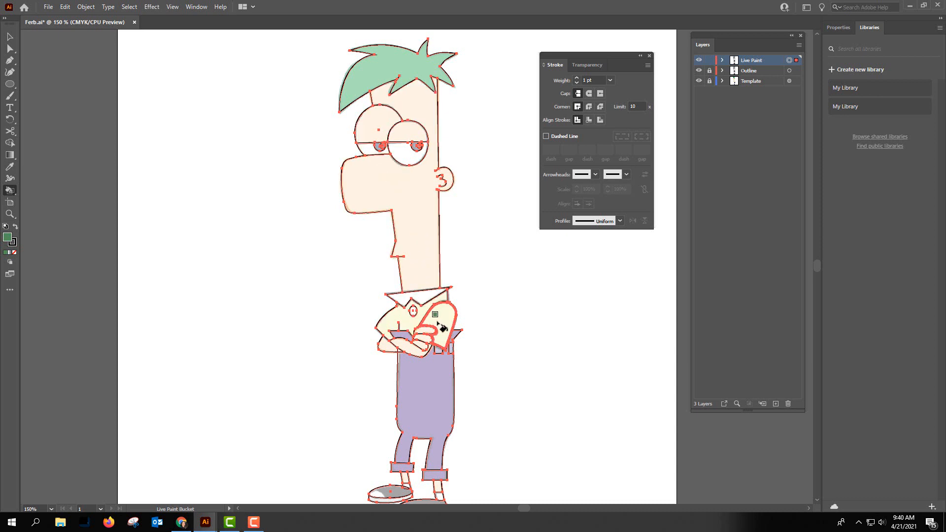
pyautogui.click(415, 70)
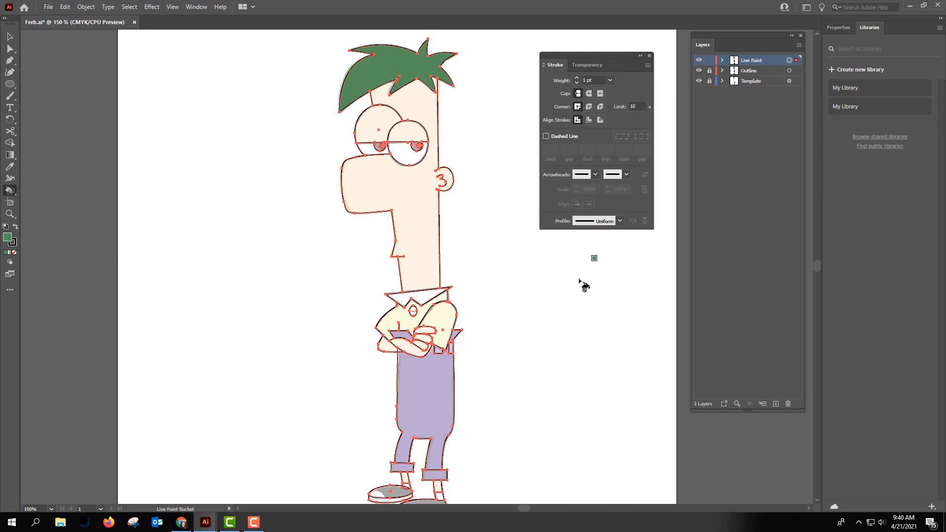
# Set the fill to light peach #f4d1a2 and paint the face area, including the nose, ear and neck.
pyautogui.doubleClick(7, 237)
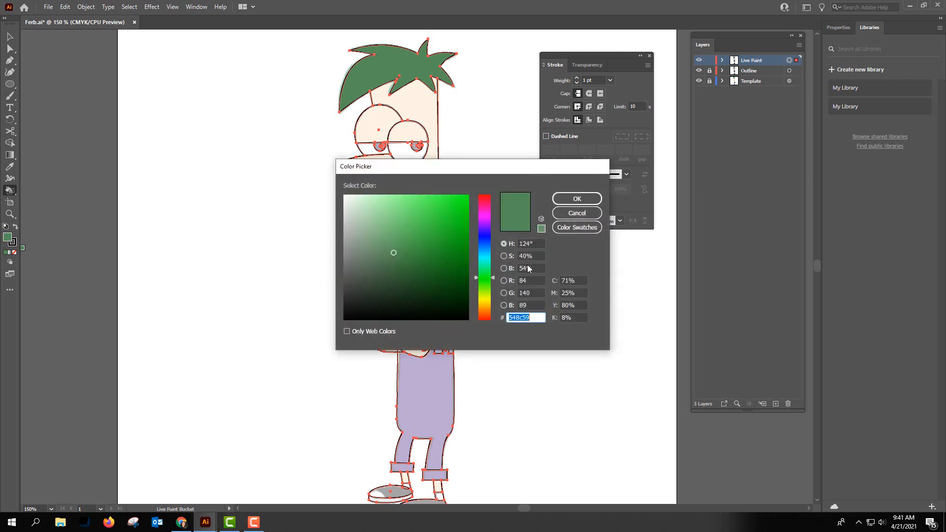
pyautogui.moveTo(487, 283); pyautogui.dragTo(488, 307)
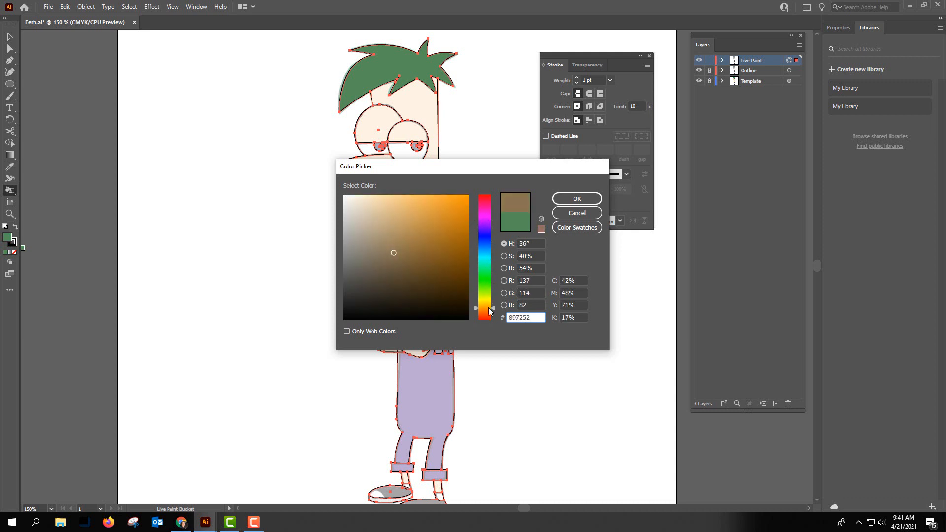
pyautogui.moveTo(397, 254)
pyautogui.mouseDown()
pyautogui.moveTo(373, 198)
pyautogui.moveTo(382, 200)
pyautogui.mouseUp()
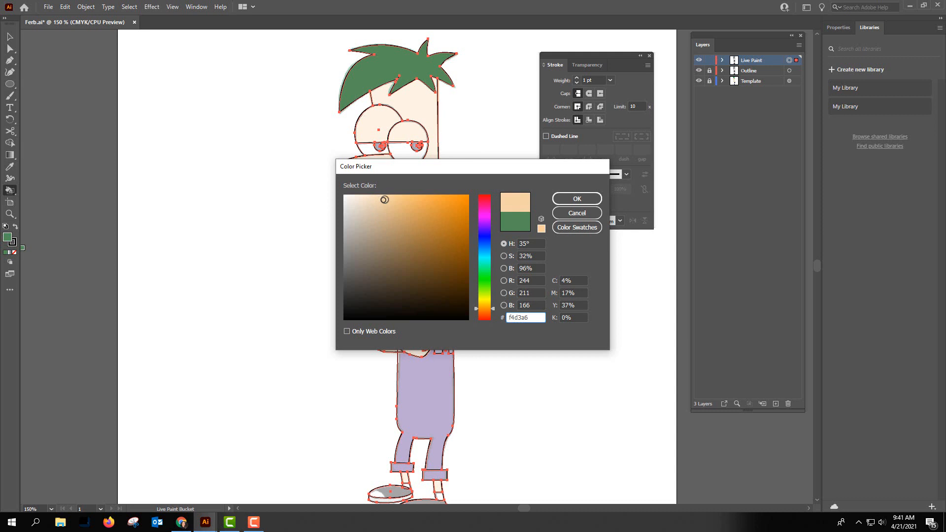
pyautogui.click(587, 199)
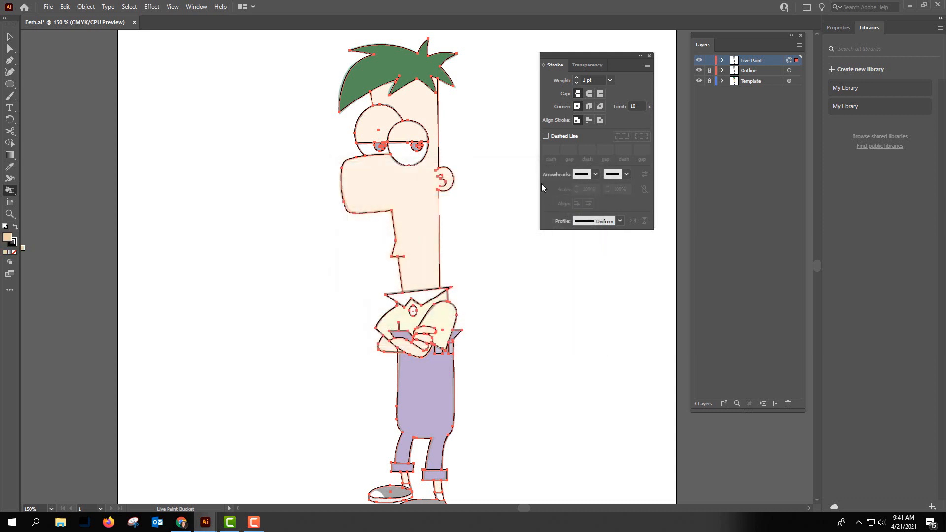
pyautogui.click(423, 105)
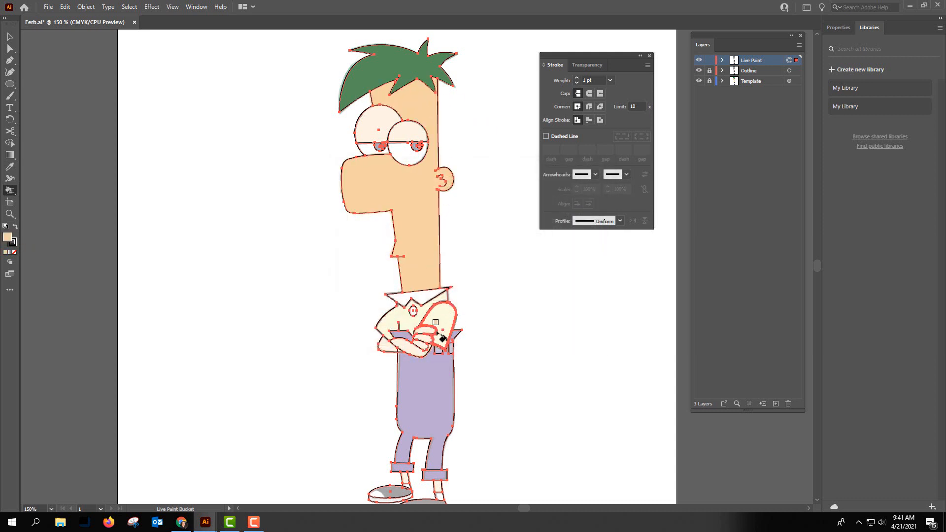
# Paint the forearms, hands and both upper eyelids with the same light peach.
pyautogui.click(411, 344)
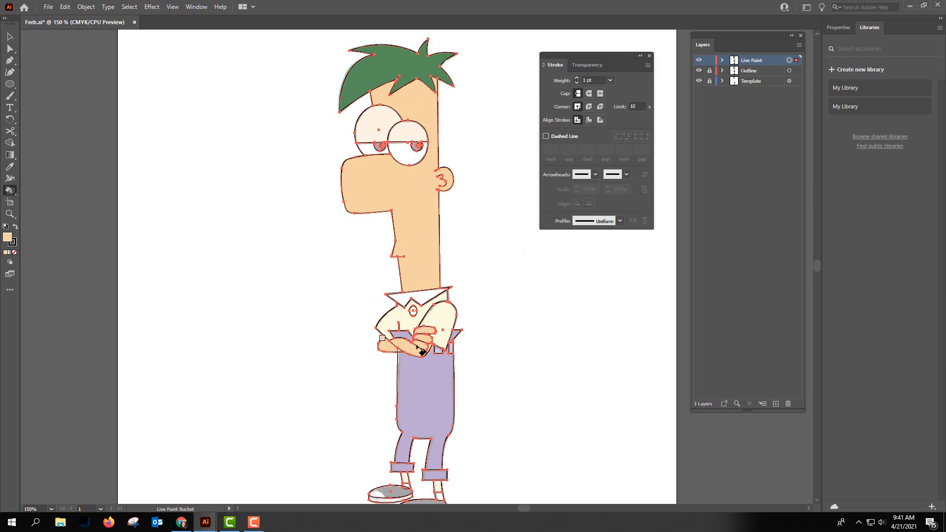
pyautogui.click(411, 130)
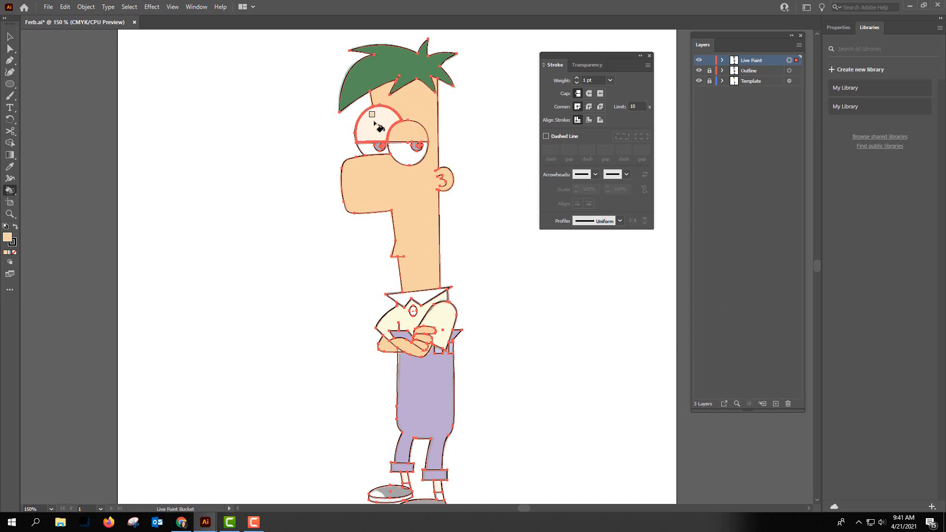
pyautogui.click(375, 126)
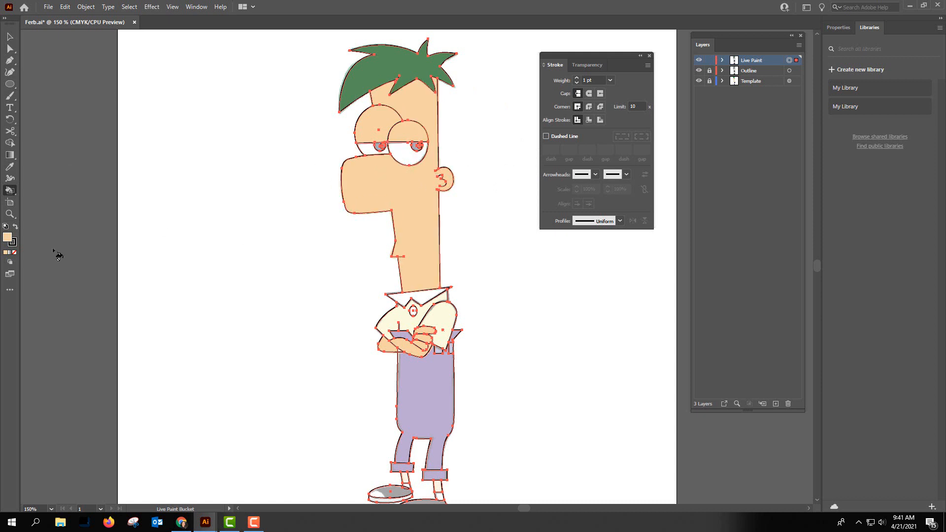
# Set the fill to white and paint the shirt body and sleeves.
pyautogui.doubleClick(8, 238)
pyautogui.moveTo(393, 254); pyautogui.dragTo(340, 192)
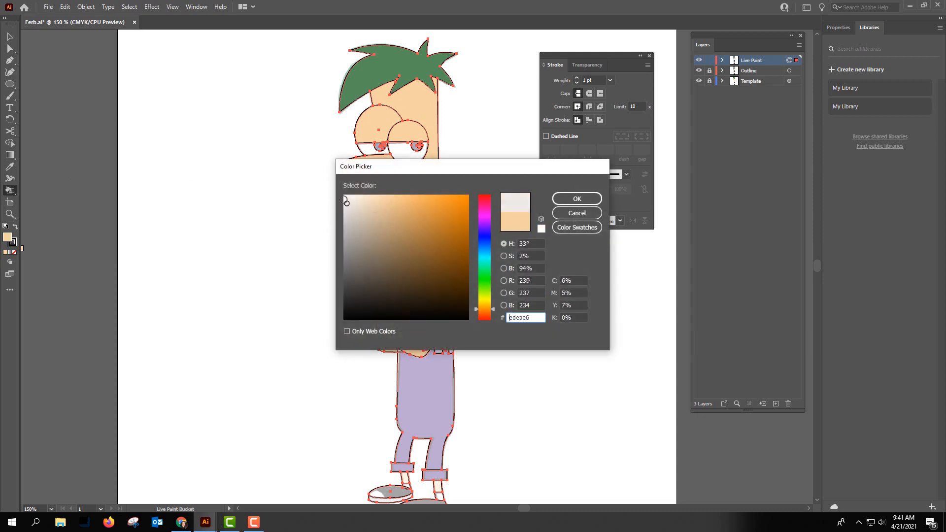
pyautogui.click(563, 199)
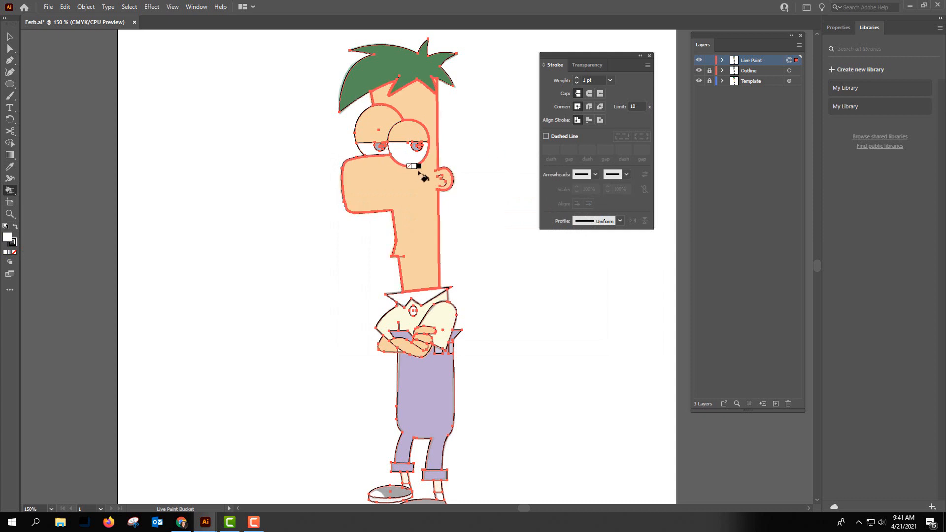
pyautogui.click(426, 310)
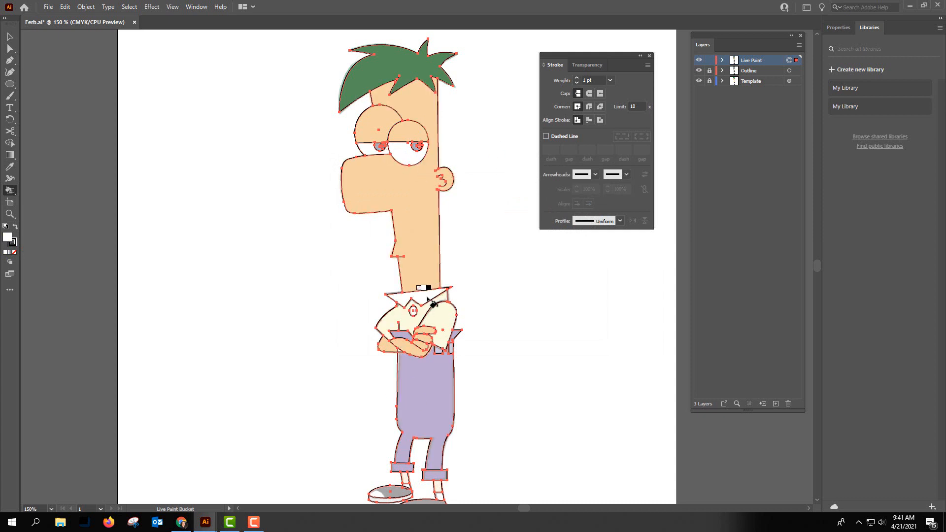
pyautogui.click(433, 319)
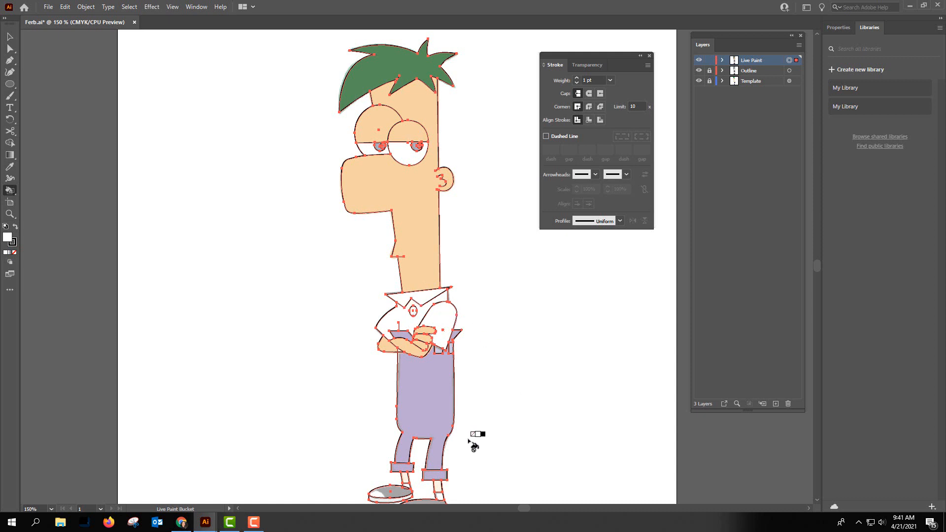
# Try to pick up the peach skin fill from the face with the Eyedropper while the Live Paint group is selected.
pyautogui.scroll(-3, 468, 441)
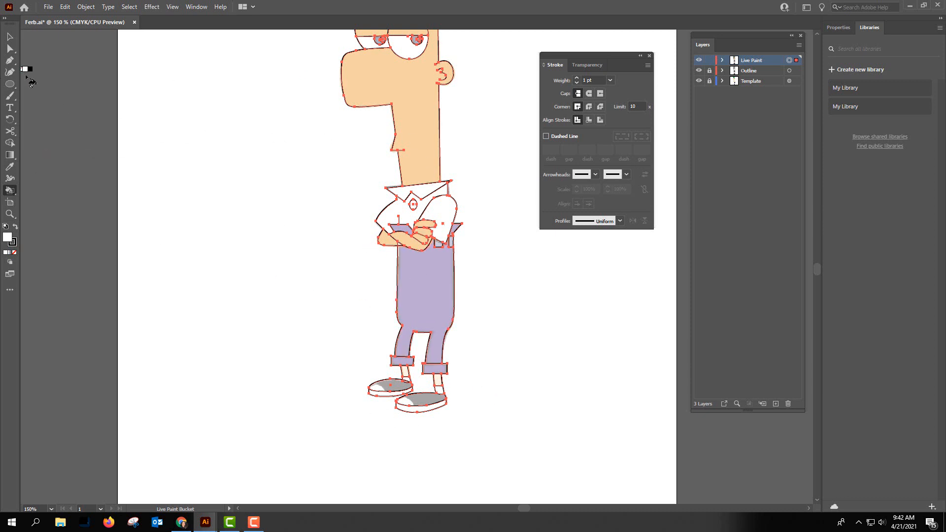
pyautogui.click(10, 167)
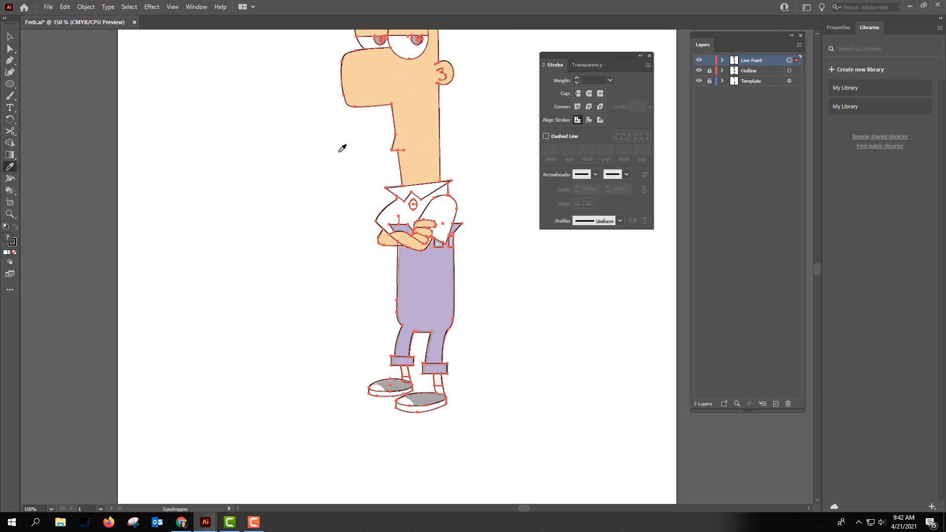
pyautogui.click(403, 130)
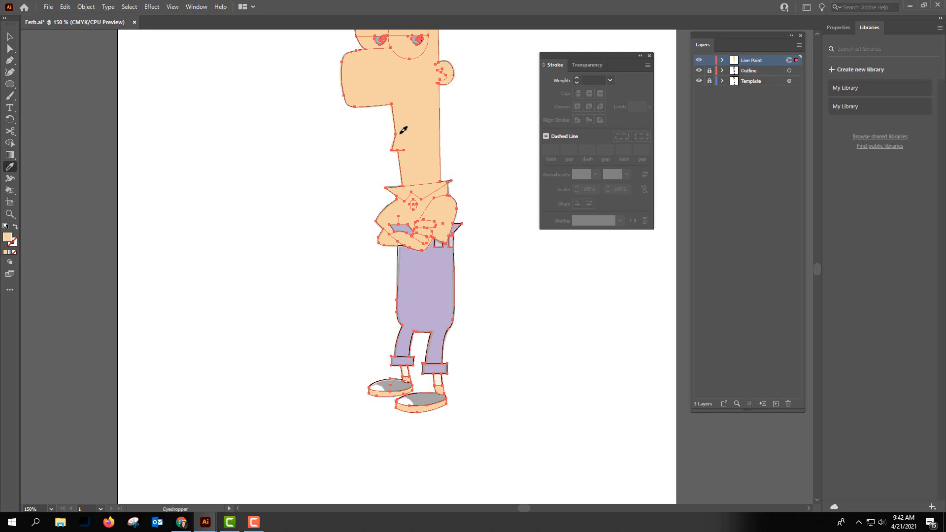
pyautogui.hotkey('ctrl', 'z')
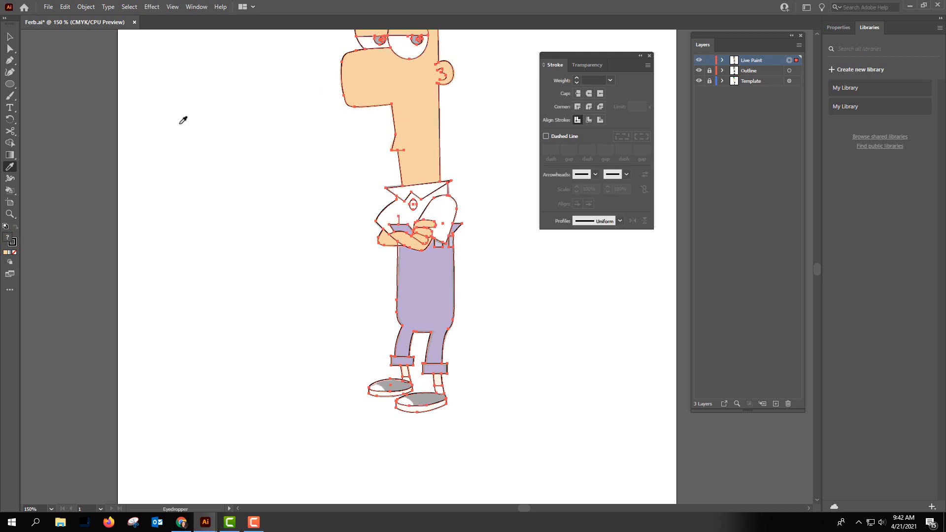
pyautogui.click(4, 254)
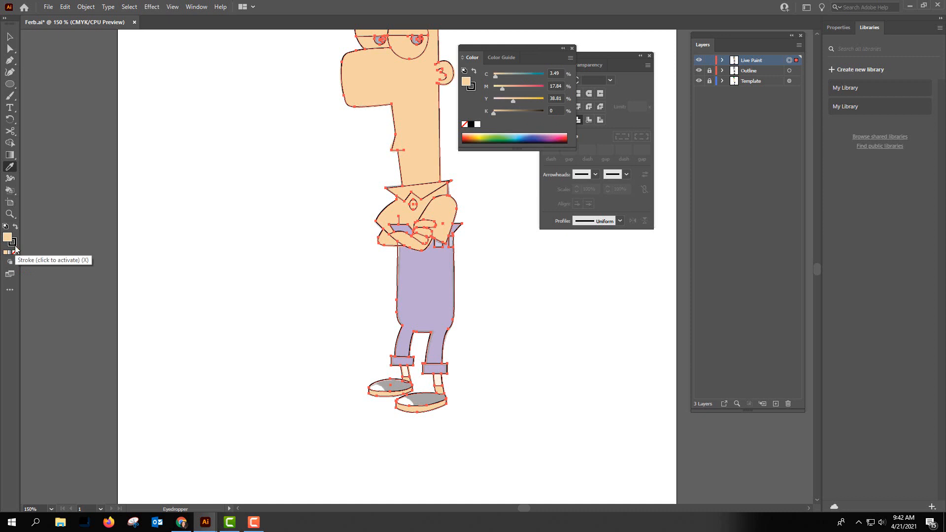
pyautogui.hotkey('ctrl', 'z')
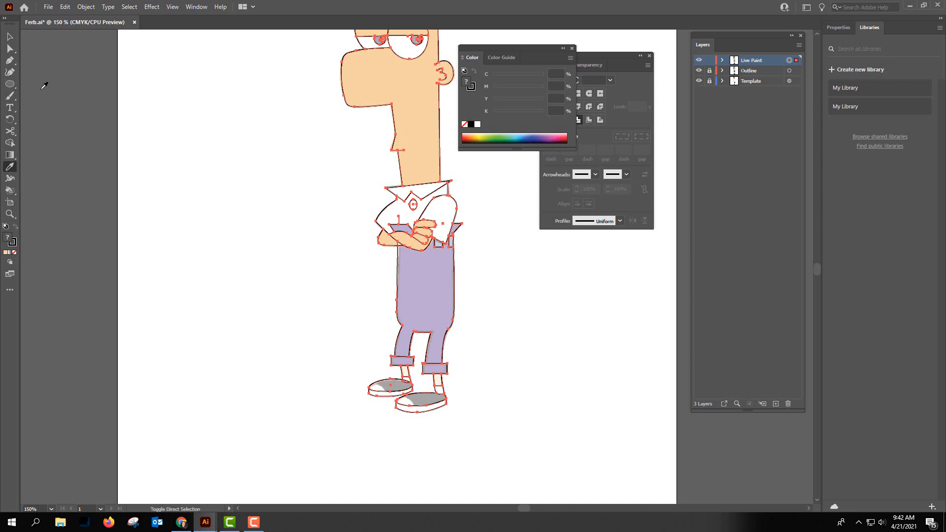
# Deselect the Live Paint group and paint the bare ankles and the small gap under the crossed forearms with light peach.
pyautogui.keyDown('ctrl'); pyautogui.click(30, 118); pyautogui.keyUp('ctrl')
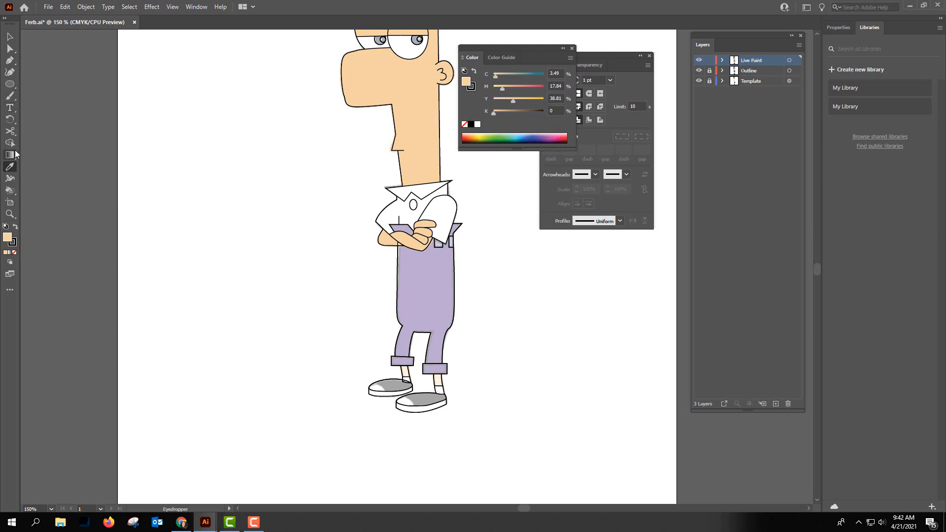
pyautogui.click(10, 190)
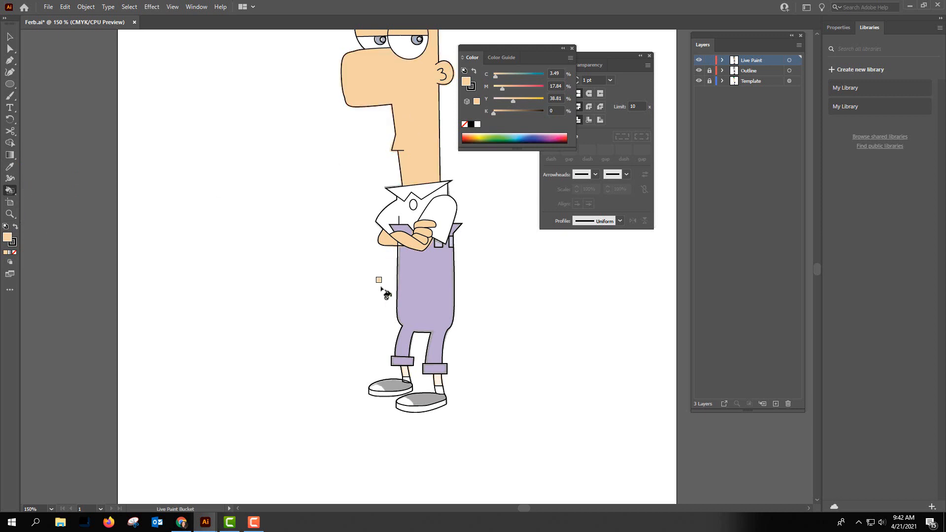
pyautogui.click(405, 373)
pyautogui.click(435, 246)
pyautogui.scroll(5, 398, 257)
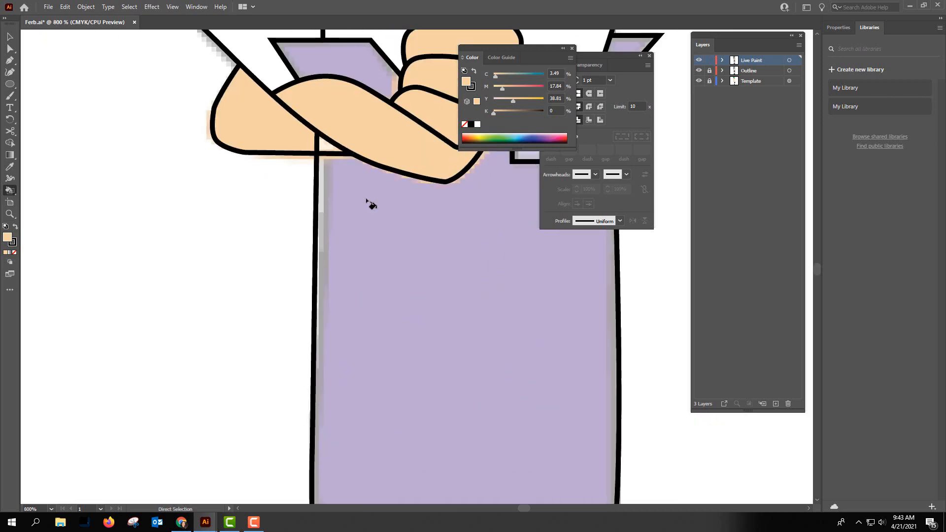
pyautogui.click(324, 144)
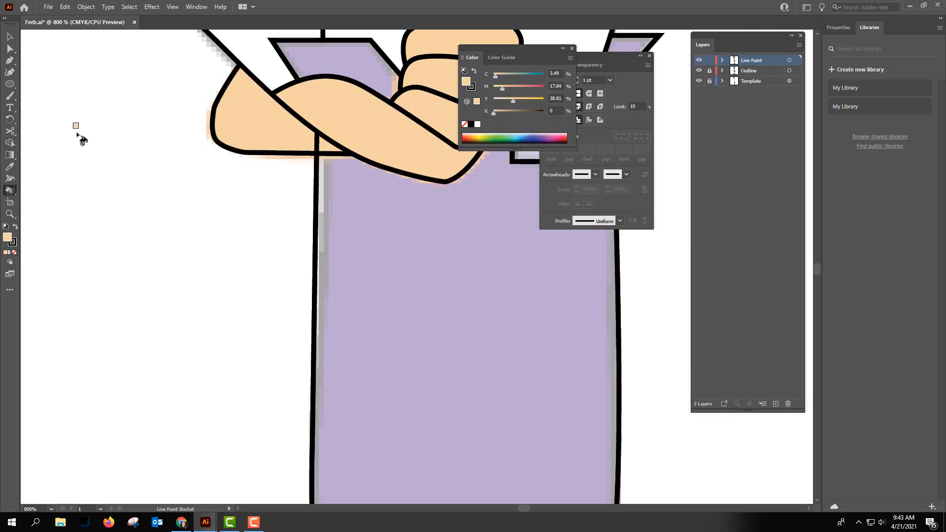
# Set the fill to purple #a44ae5 and paint the main body of the trousers.
pyautogui.doubleClick(9, 238)
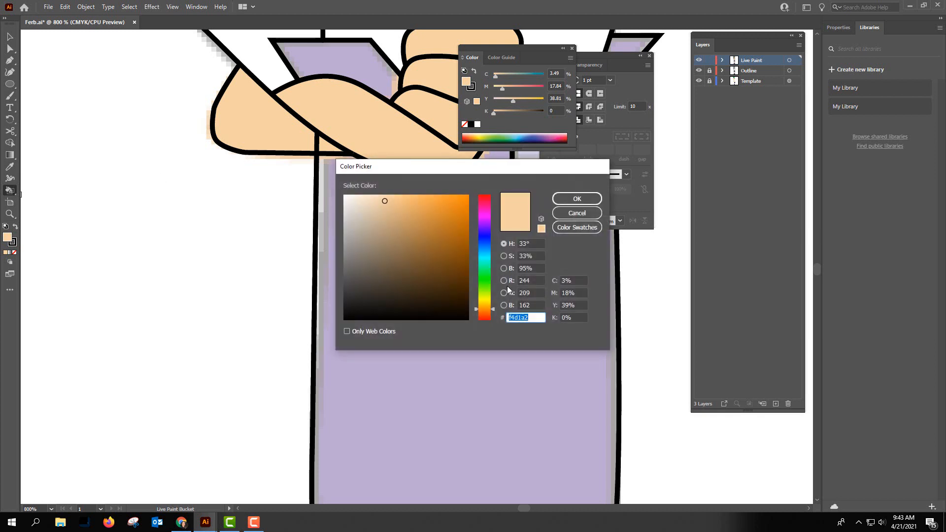
pyautogui.moveTo(485, 277); pyautogui.dragTo(485, 223)
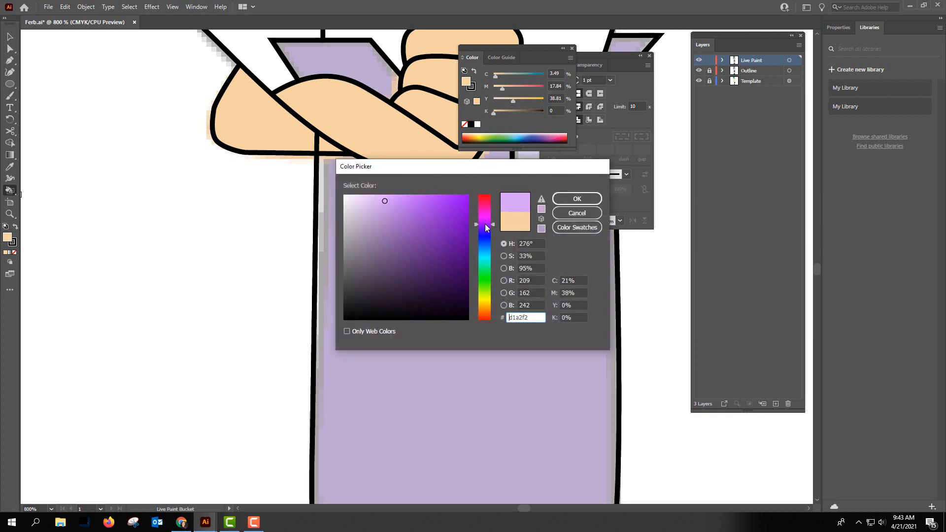
pyautogui.moveTo(428, 211); pyautogui.dragTo(429, 207)
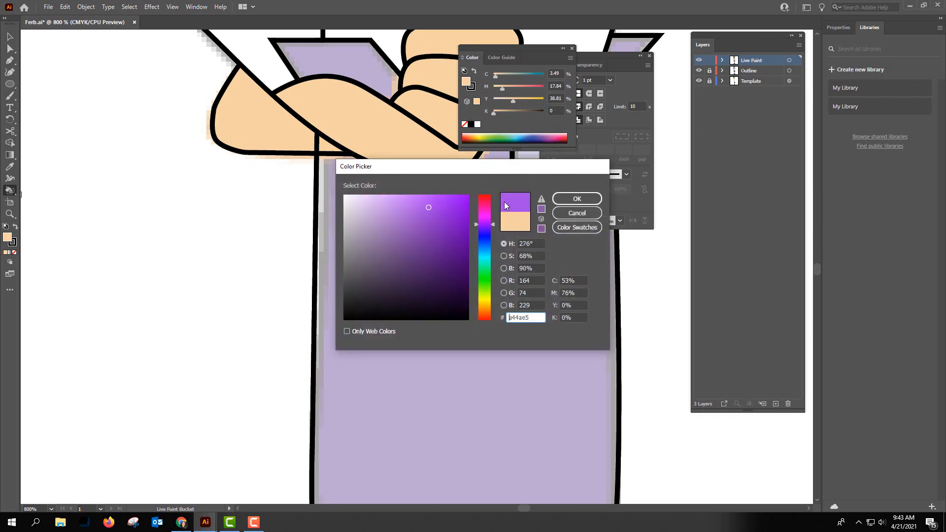
pyautogui.click(576, 199)
pyautogui.click(425, 260)
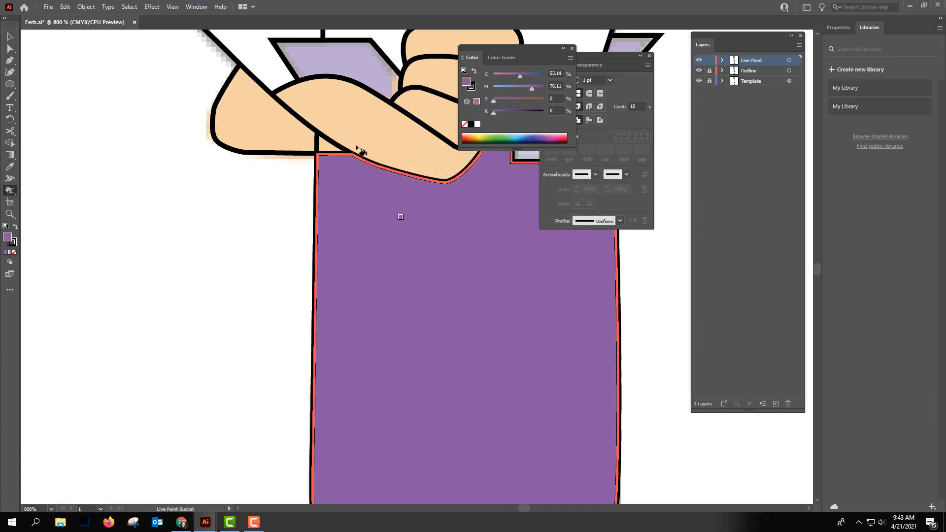
# Paint the pointed flaps at the trouser waist and both trouser cuffs with the same purple.
pyautogui.click(339, 66)
pyautogui.moveTo(462, 120); pyautogui.dragTo(241, 295)
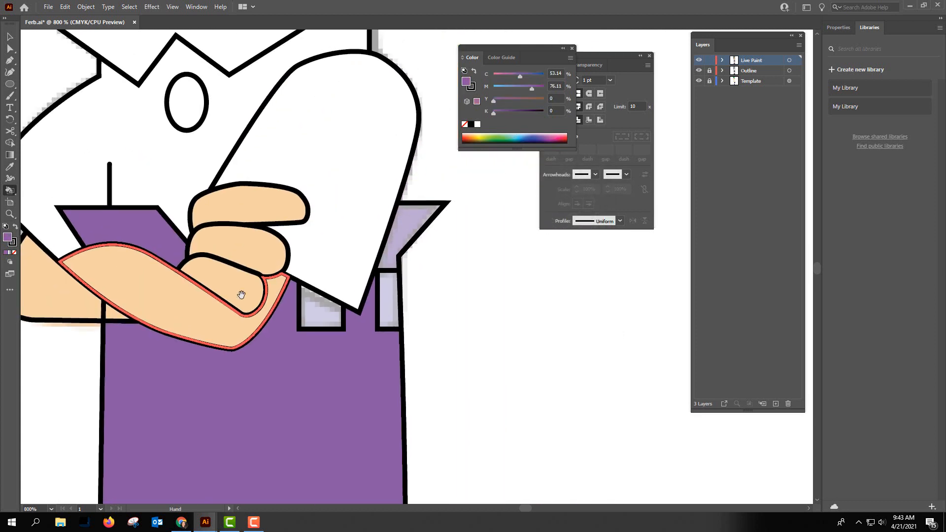
pyautogui.click(408, 229)
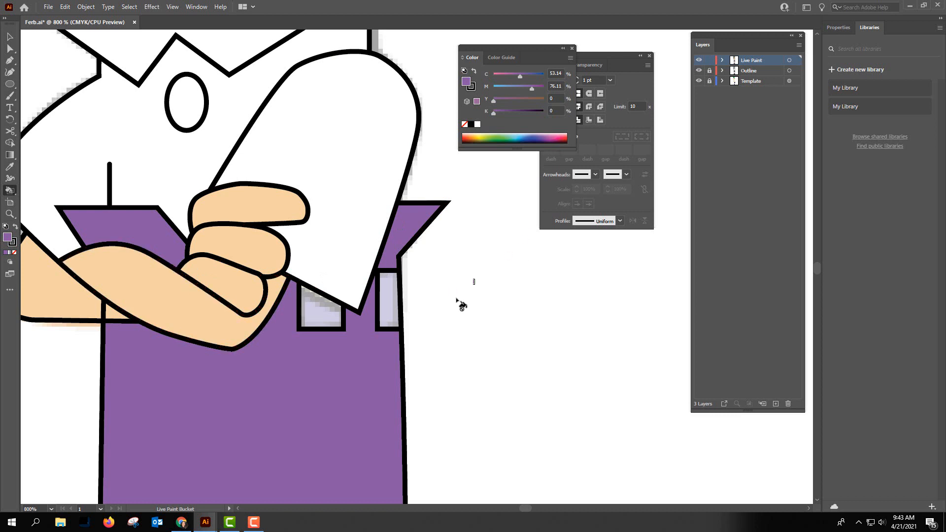
pyautogui.scroll(-3, 453, 302)
pyautogui.keyDown('alt'); pyautogui.scroll(-4, 449, 300); pyautogui.keyUp('alt')
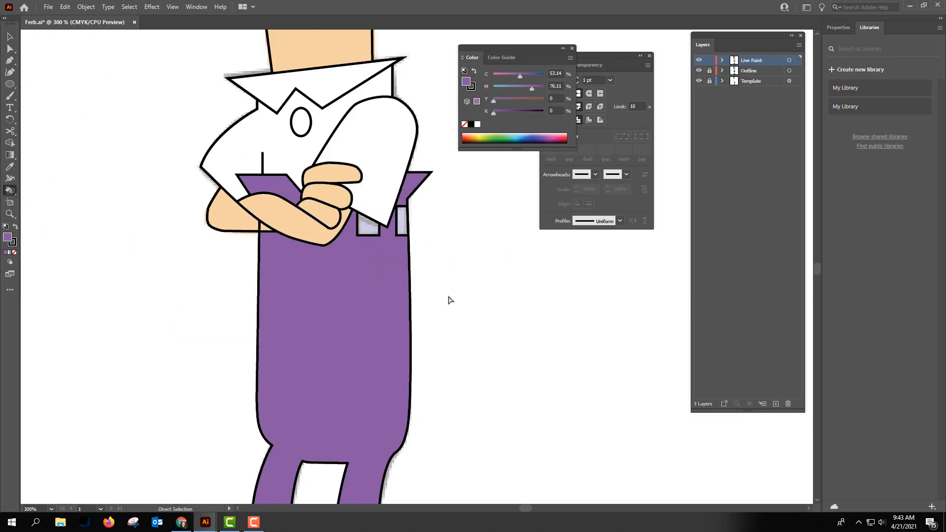
pyautogui.click(388, 413)
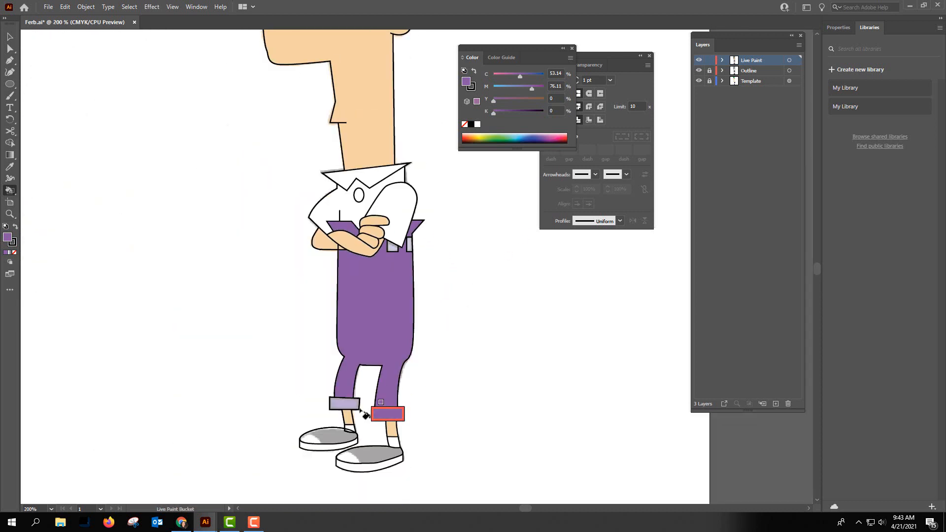
pyautogui.click(347, 404)
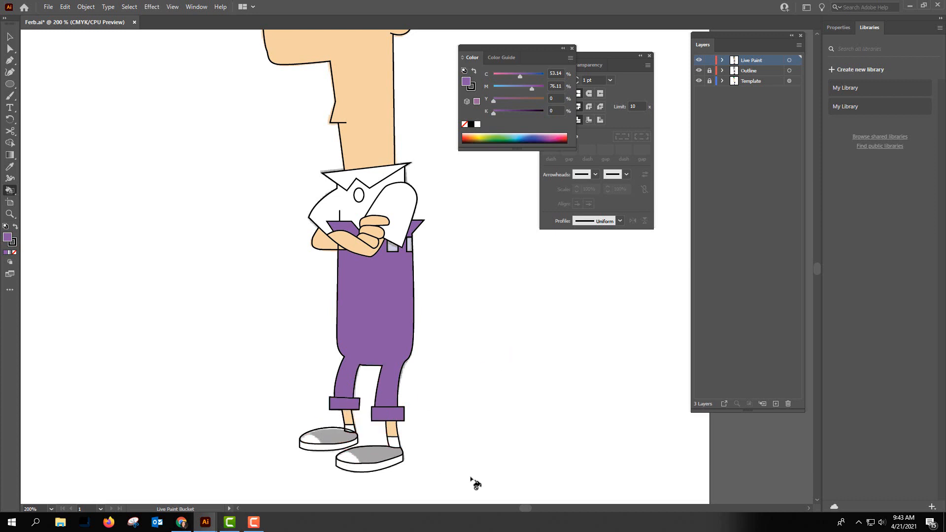
# Set the fill to light purple #ba9fd1 and paint the two small rectangles at the trouser waist below the sleeve.
pyautogui.scroll(6, 373, 252)
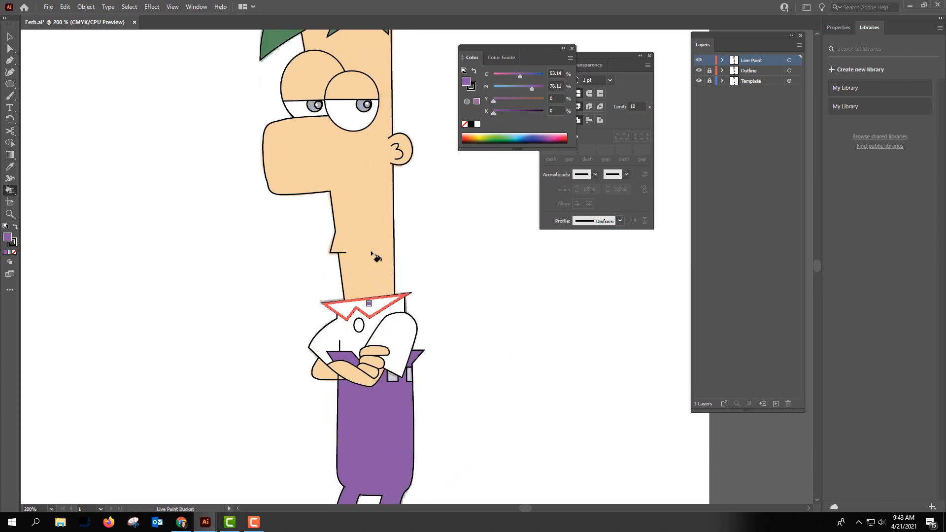
pyautogui.scroll(-2, 374, 253)
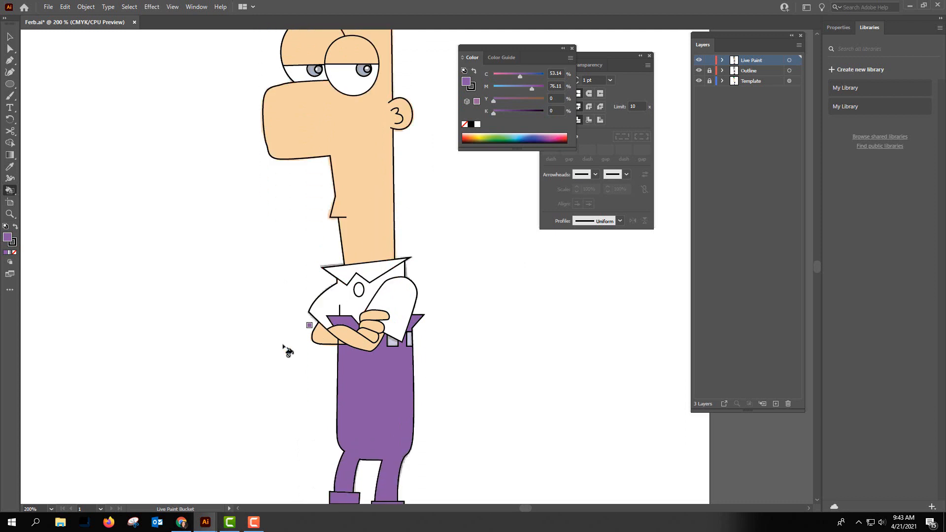
pyautogui.scroll(-1, 456, 338)
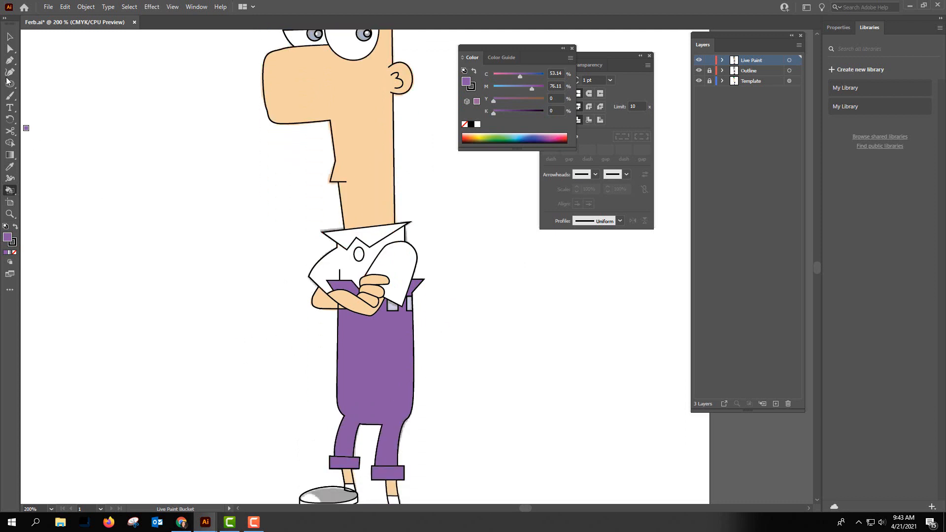
pyautogui.doubleClick(8, 238)
pyautogui.moveTo(425, 220); pyautogui.dragTo(375, 217)
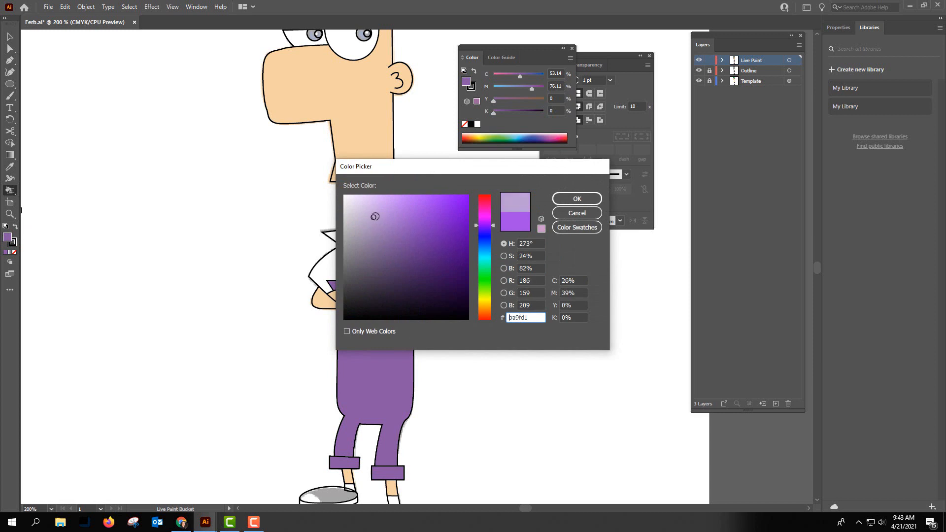
pyautogui.click(577, 198)
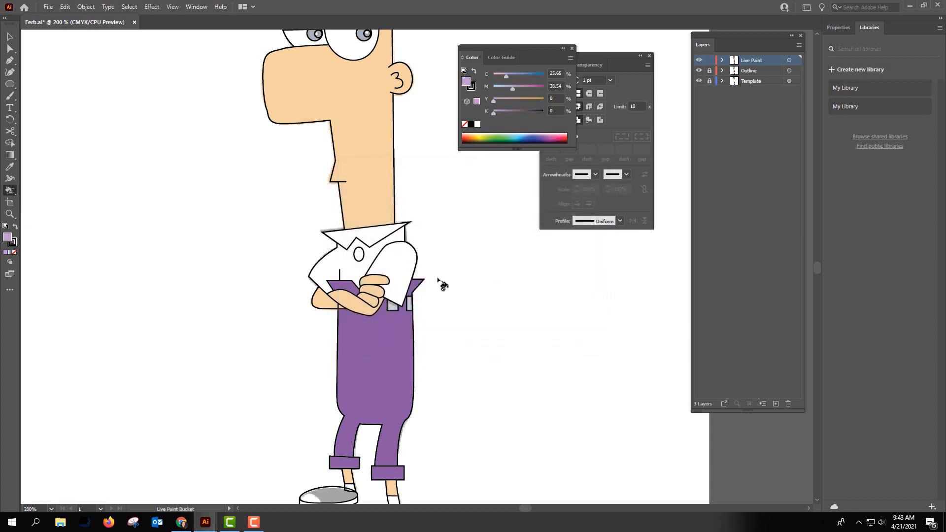
pyautogui.click(408, 308)
pyautogui.click(393, 306)
# Swap fill and stroke to get a black fill and paint the upper part of both shoes.
pyautogui.scroll(-3, 435, 374)
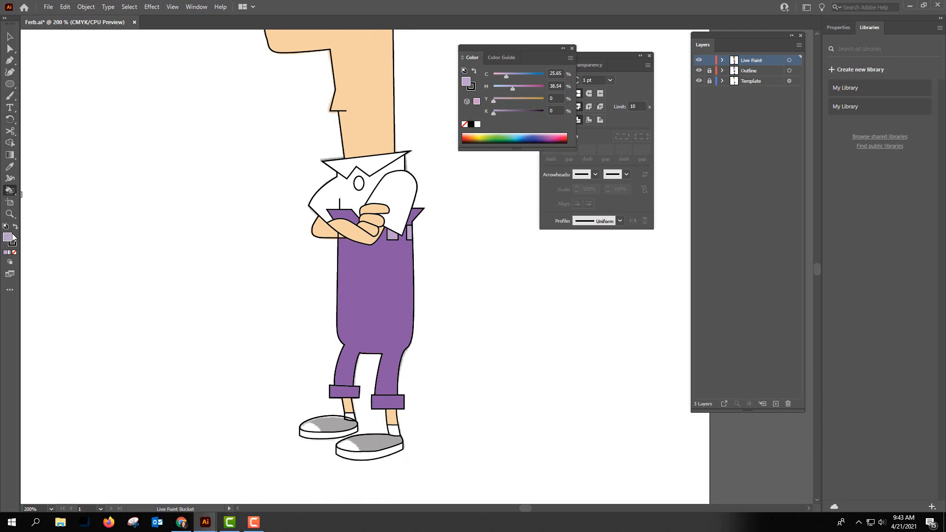
pyautogui.click(15, 227)
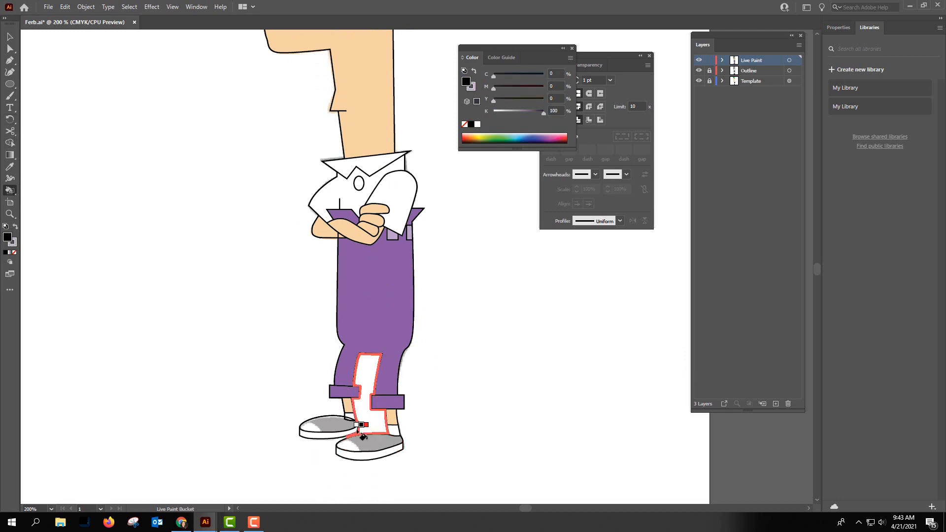
pyautogui.click(345, 426)
pyautogui.click(379, 444)
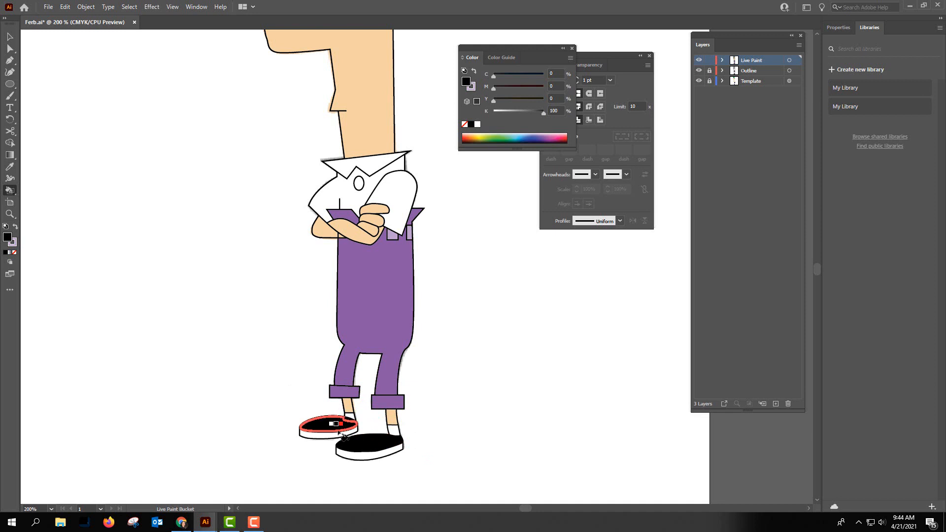
# Set the fill to blue #7c92e0 and paint the irises of both eyes.
pyautogui.scroll(4, 379, 320)
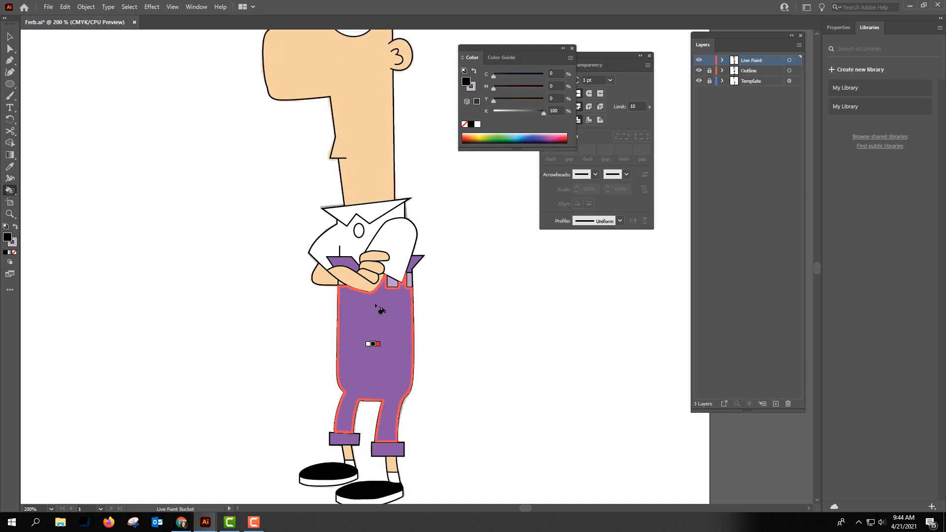
pyautogui.hotkey('ctrl', '-')
pyautogui.hotkey('ctrl', '-')
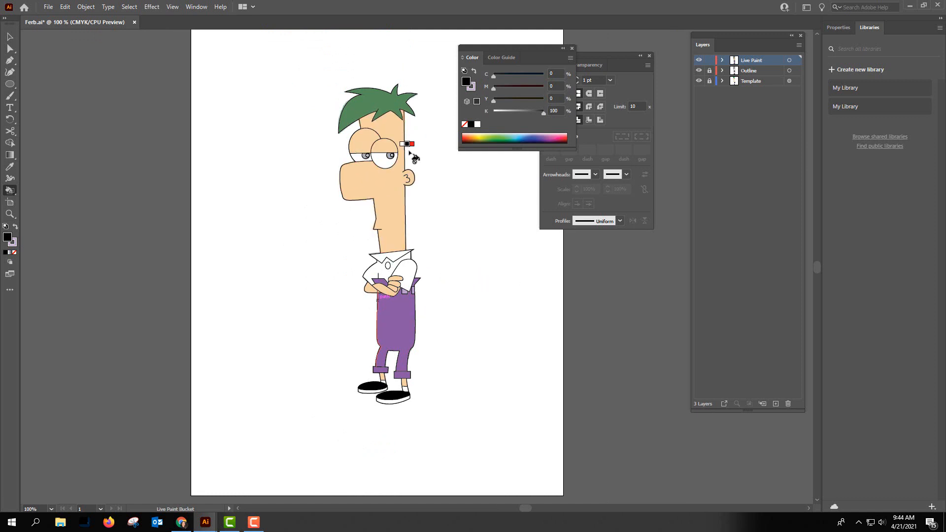
pyautogui.hotkey('ctrl', '+')
pyautogui.hotkey('ctrl', '+')
pyautogui.hotkey('ctrl', '+')
pyautogui.hotkey('ctrl', '+')
pyautogui.moveTo(410, 171); pyautogui.dragTo(447, 499)
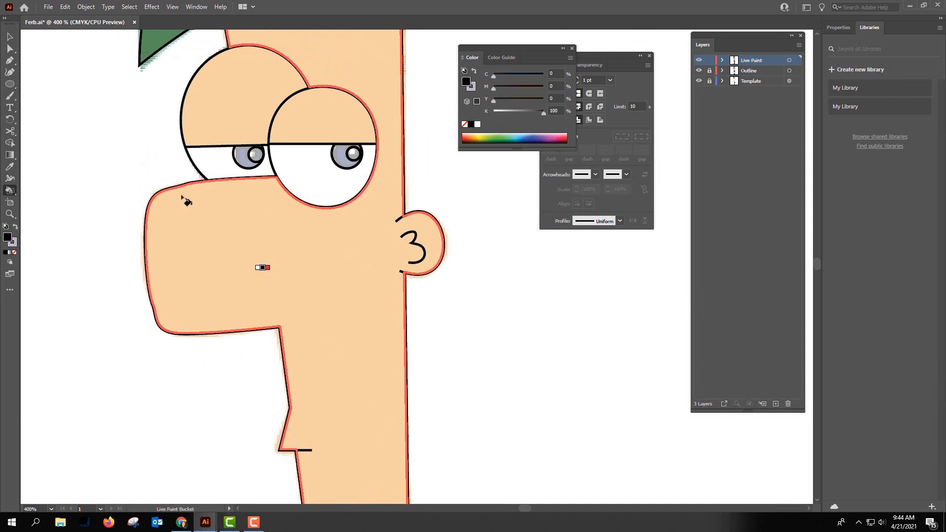
pyautogui.doubleClick(9, 238)
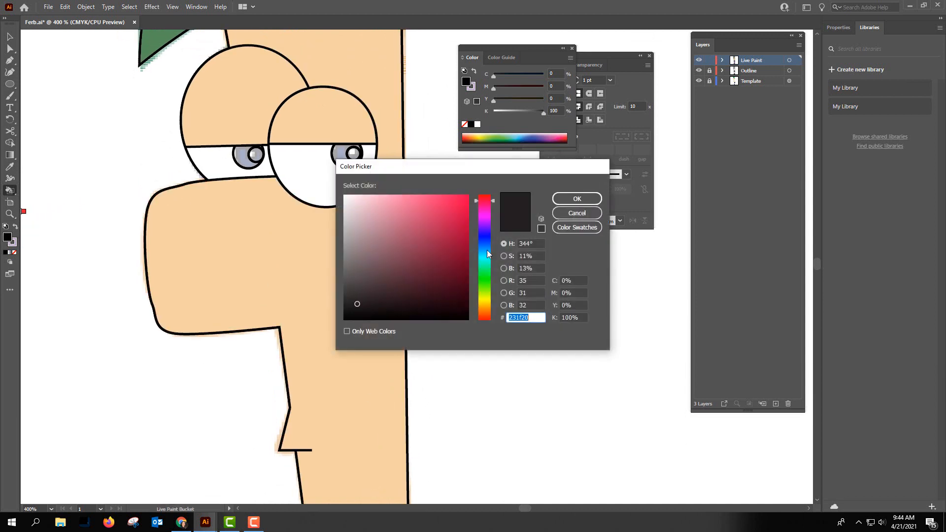
pyautogui.moveTo(487, 251); pyautogui.dragTo(484, 241)
pyautogui.click(398, 218)
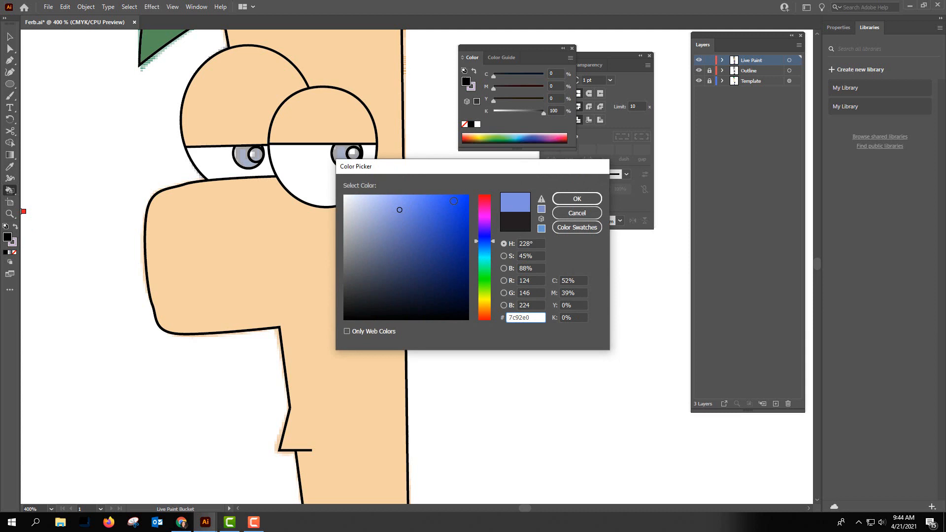
pyautogui.click(577, 198)
pyautogui.click(340, 154)
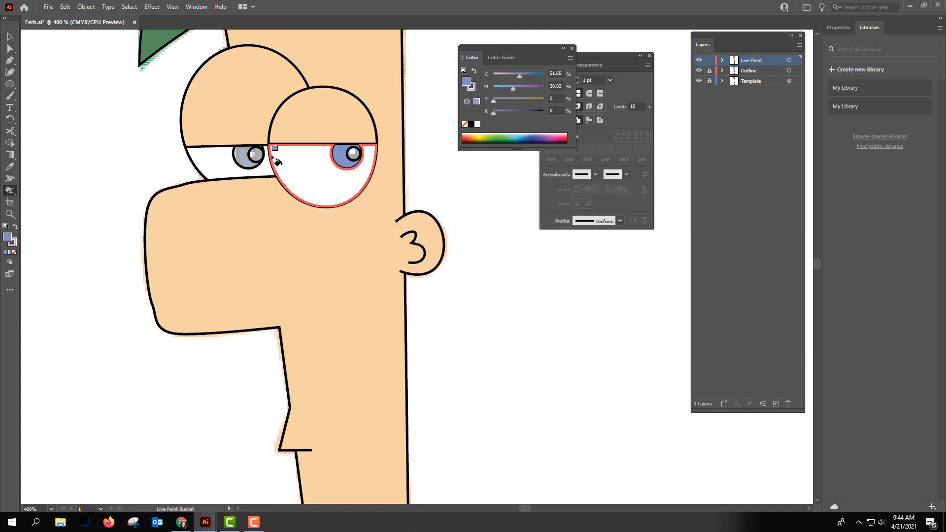
pyautogui.click(244, 156)
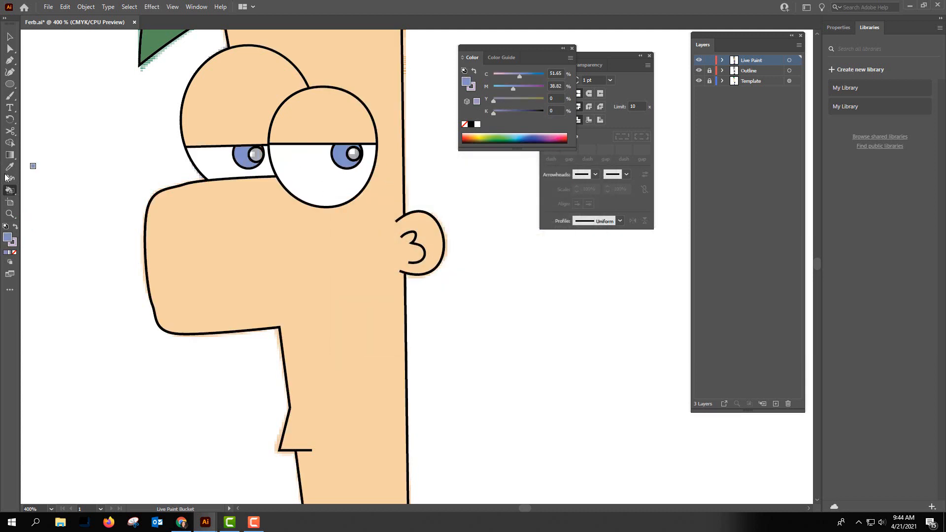
# Set the fill to white #ffffff and paint the small inner circle in each iris.
pyautogui.doubleClick(7, 238)
pyautogui.moveTo(435, 226); pyautogui.dragTo(337, 192)
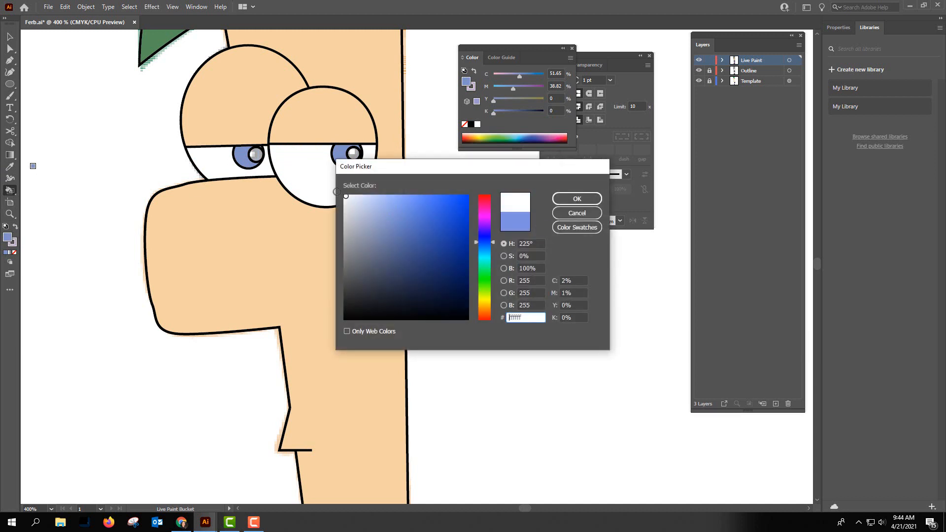
pyautogui.click(577, 198)
pyautogui.click(353, 154)
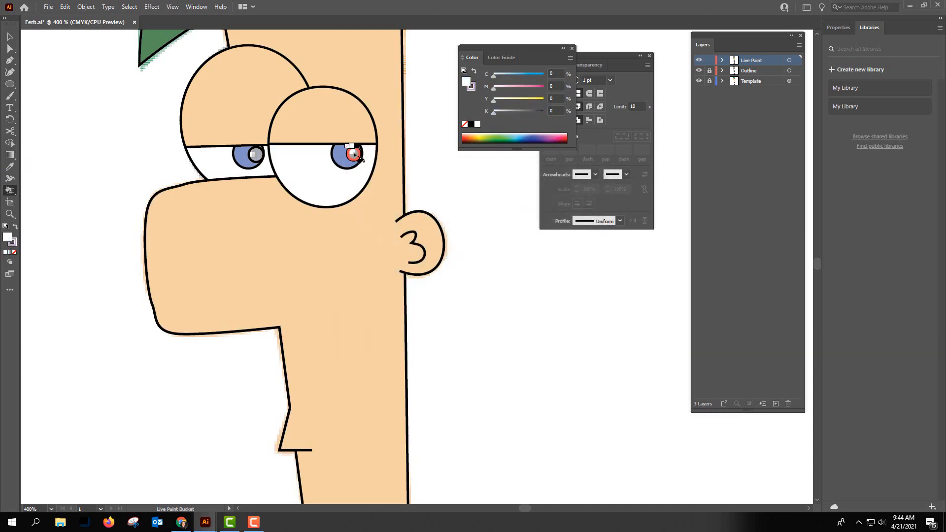
pyautogui.click(256, 154)
# Unlock the Outline layer and move it above the Live Paint layer.
pyautogui.scroll(-5, 425, 382)
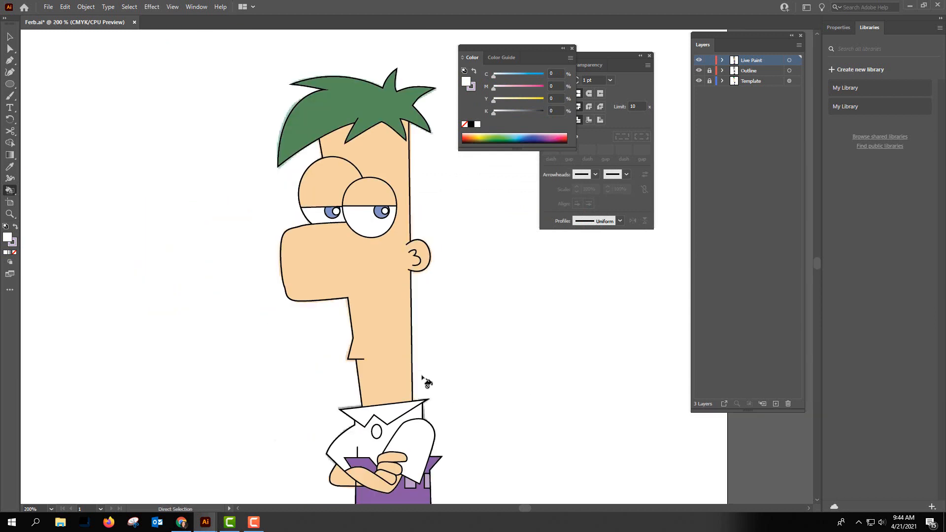
pyautogui.scroll(-2, 429, 347)
pyautogui.scroll(-3, 438, 319)
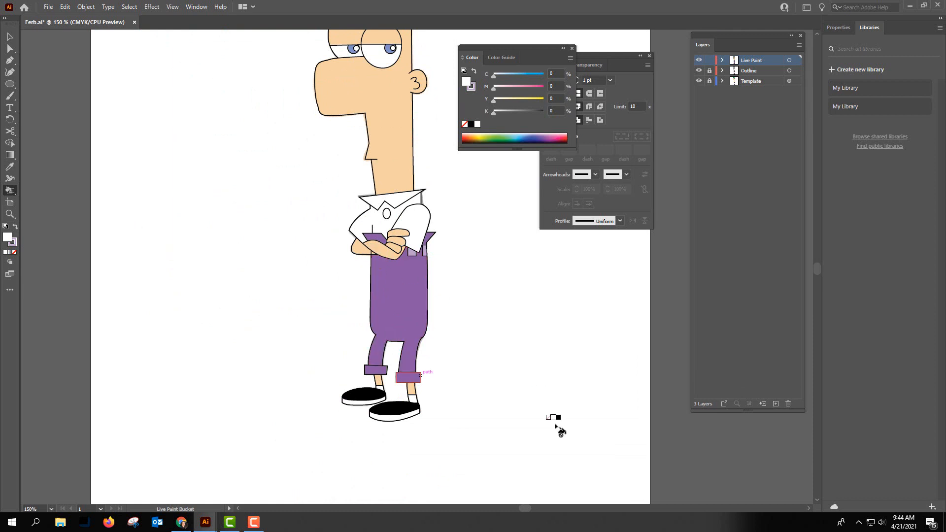
pyautogui.scroll(2, 440, 308)
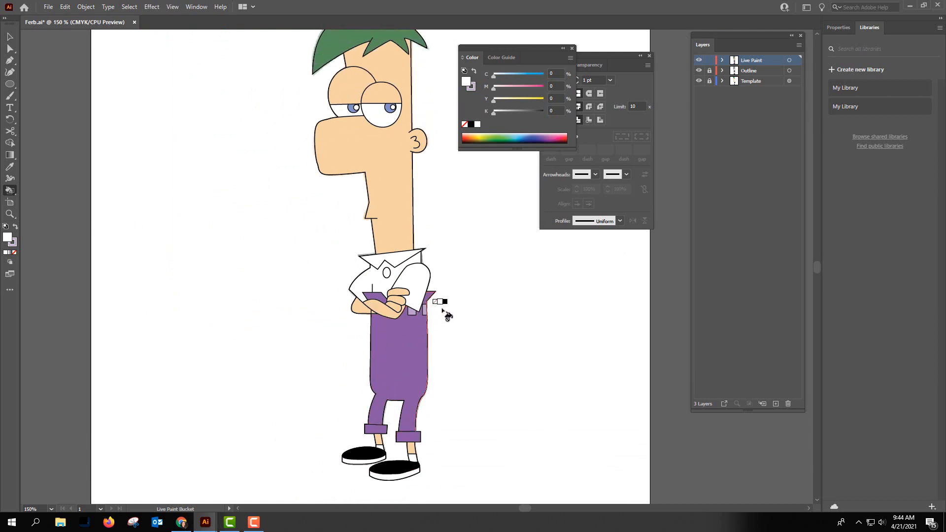
pyautogui.hotkey('ctrl', '-')
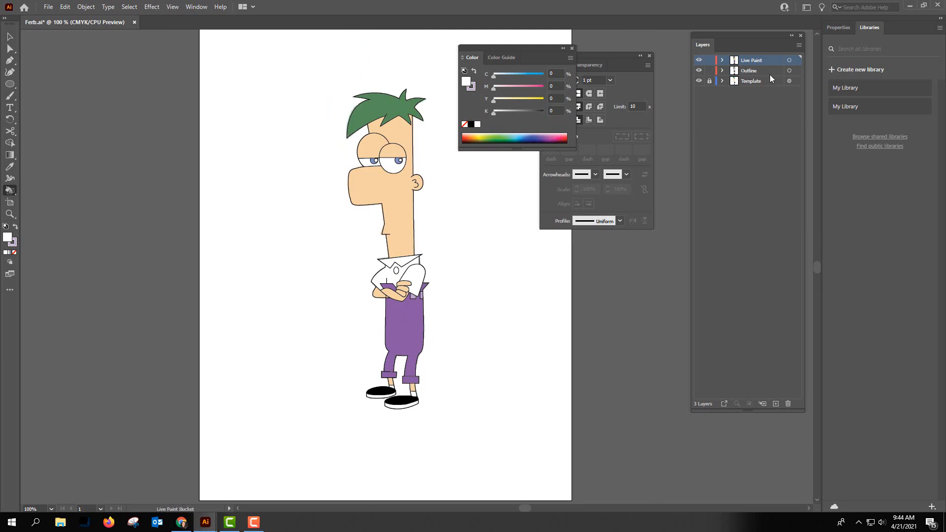
pyautogui.moveTo(772, 70); pyautogui.dragTo(769, 57)
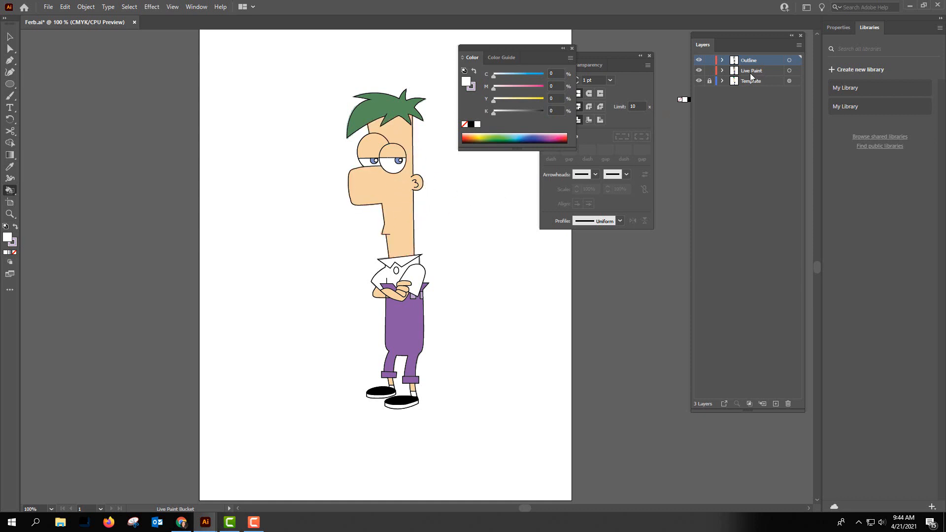
# Select all artwork on the Outline layer, move the Color panel clear of the Stroke panel, and hide the Live Paint layer.
pyautogui.click(10, 36)
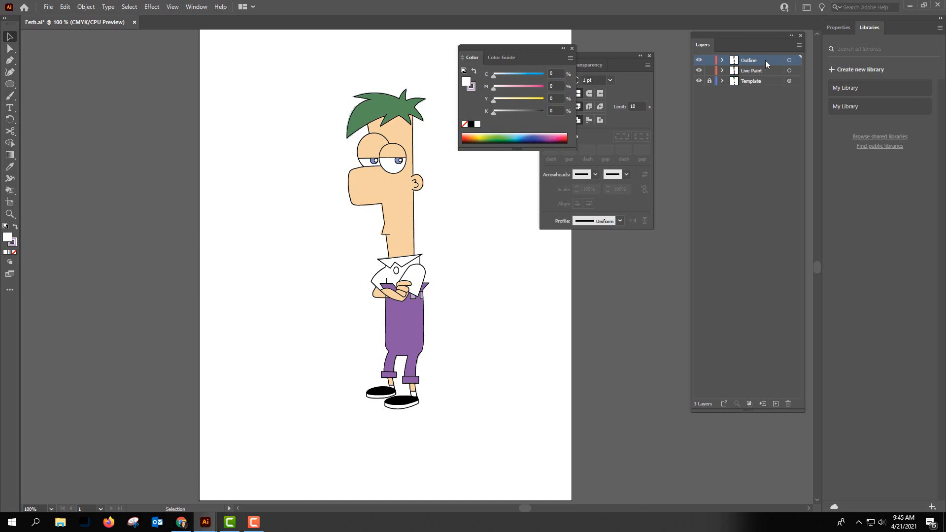
pyautogui.click(788, 60)
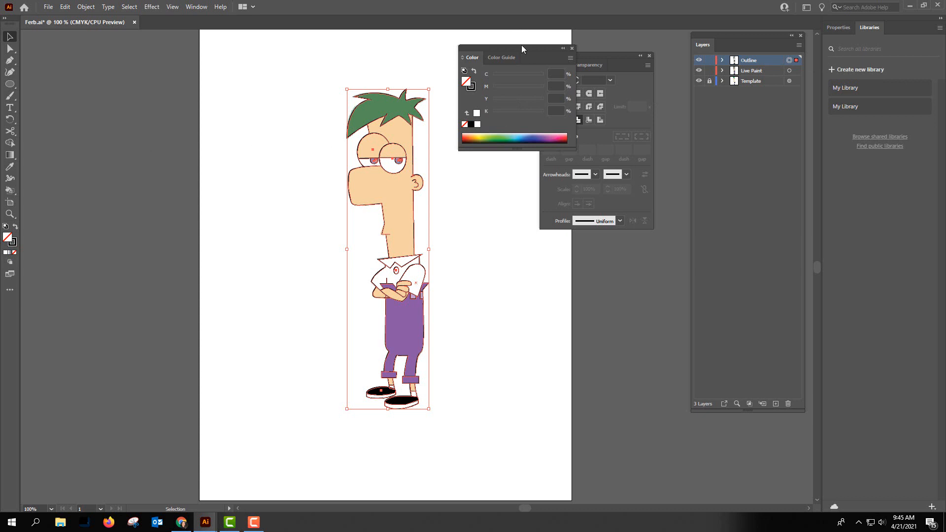
pyautogui.moveTo(521, 46); pyautogui.dragTo(603, 372)
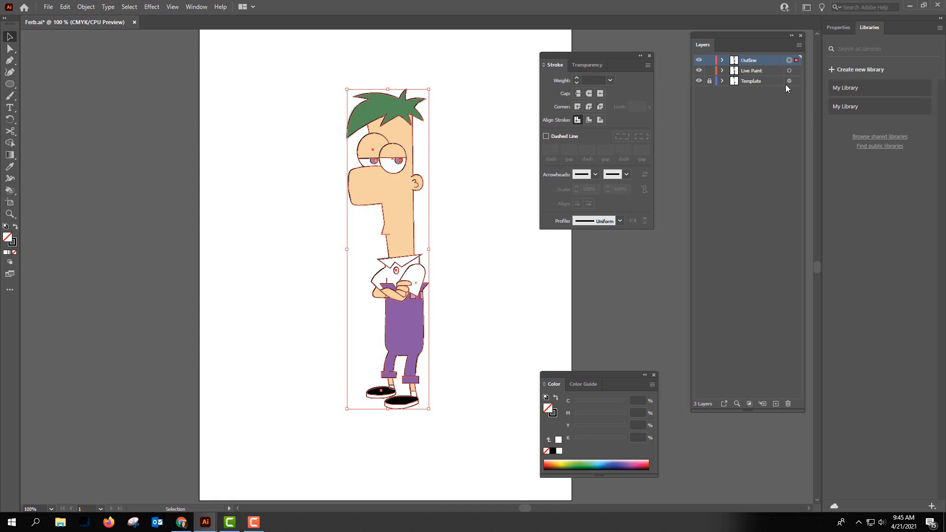
pyautogui.click(699, 71)
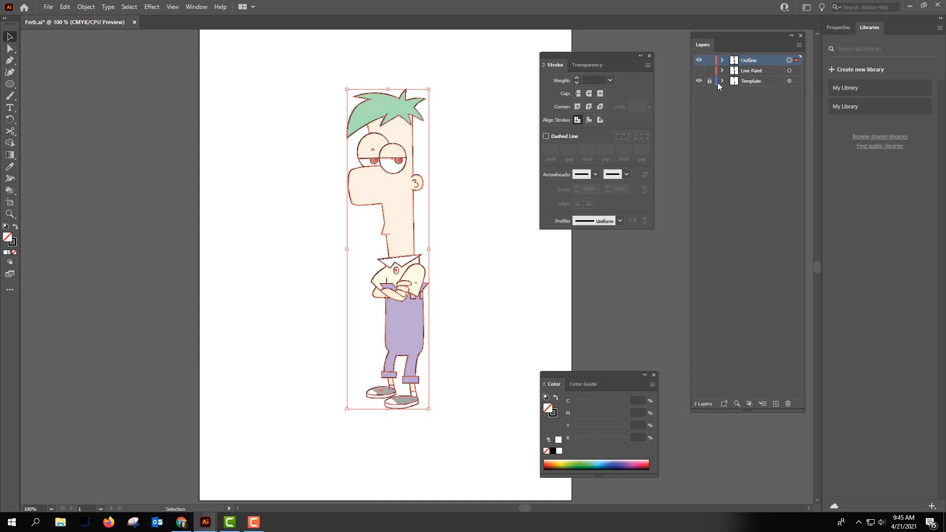
# Make the Live Paint layer visible again beneath the Outline layer, keeping the Template layer visible.
pyautogui.click(699, 81)
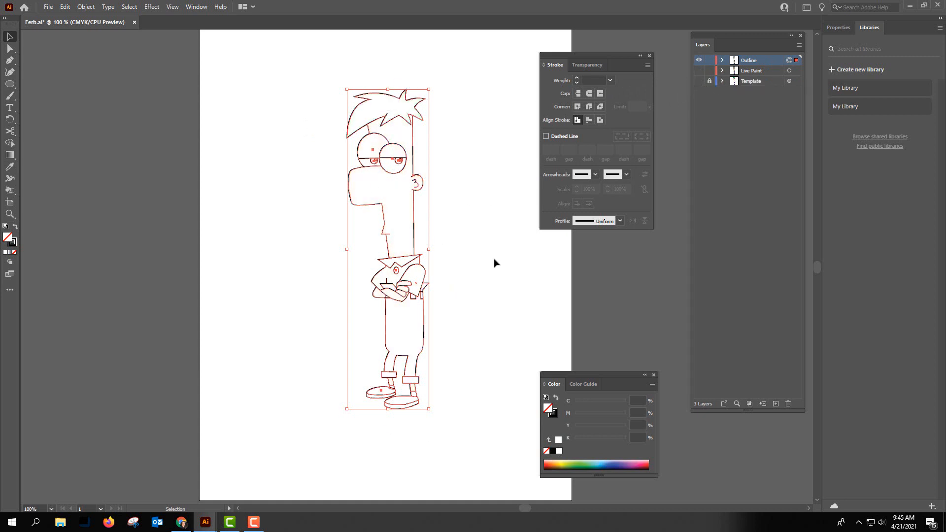
pyautogui.click(699, 70)
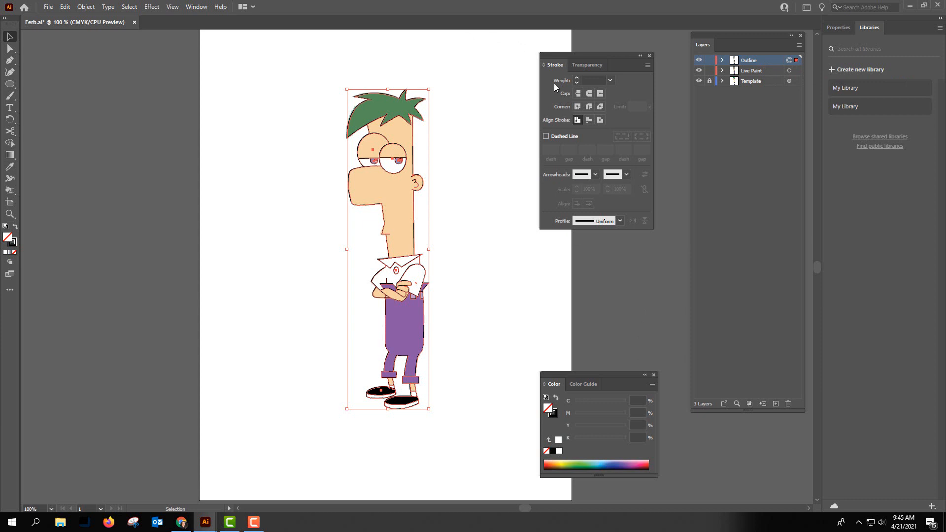
# Set the stroke weight of the selected Outline artwork to 2 pt.
pyautogui.click(196, 6)
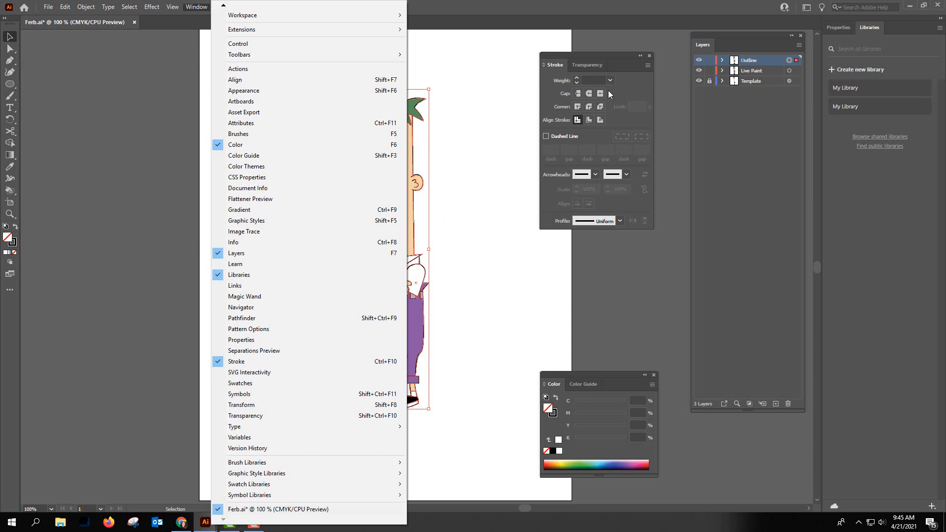
pyautogui.click(576, 74)
pyautogui.click(575, 77)
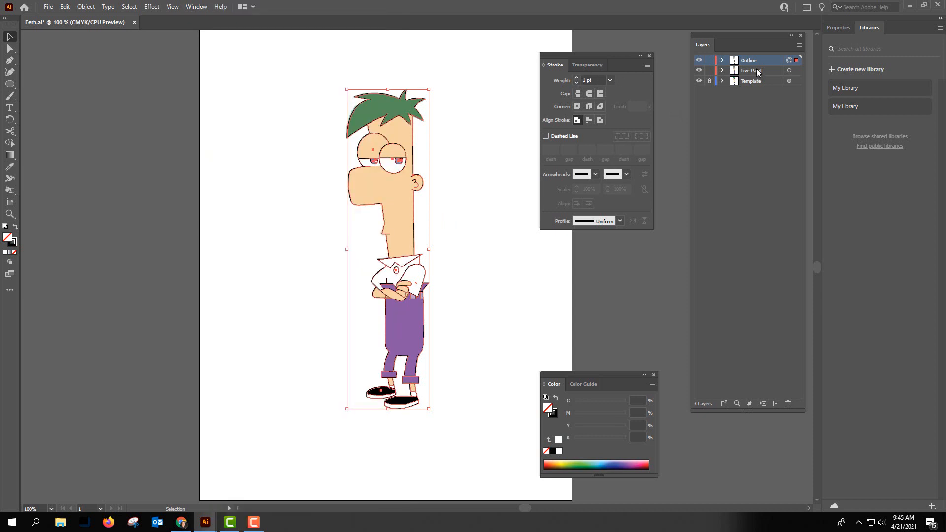
pyautogui.click(577, 78)
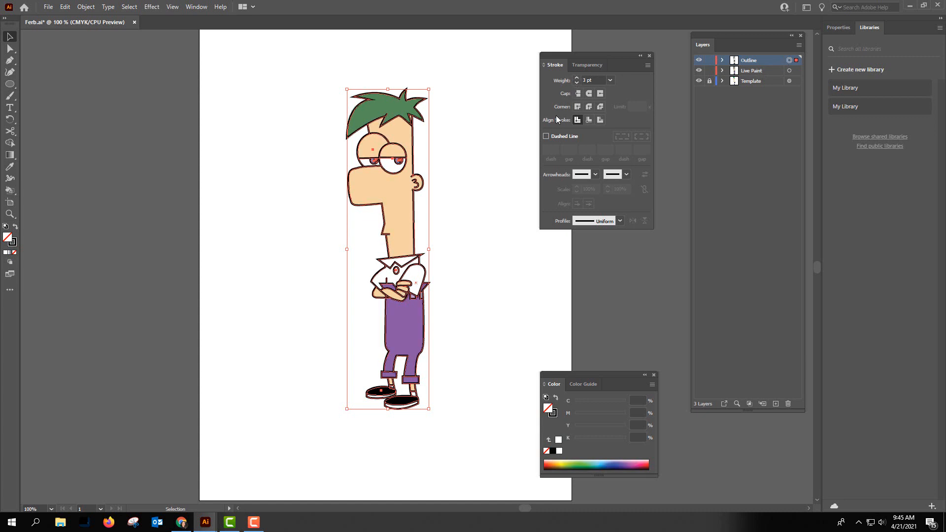
pyautogui.click(577, 82)
# Inspect the outline thickness up close on the shirt, arms and face, and deselect the artwork.
pyautogui.hotkey('ctrl', '+')
pyautogui.hotkey('ctrl', '+')
pyautogui.hotkey('ctrl', '+')
pyautogui.hotkey('ctrl', '+')
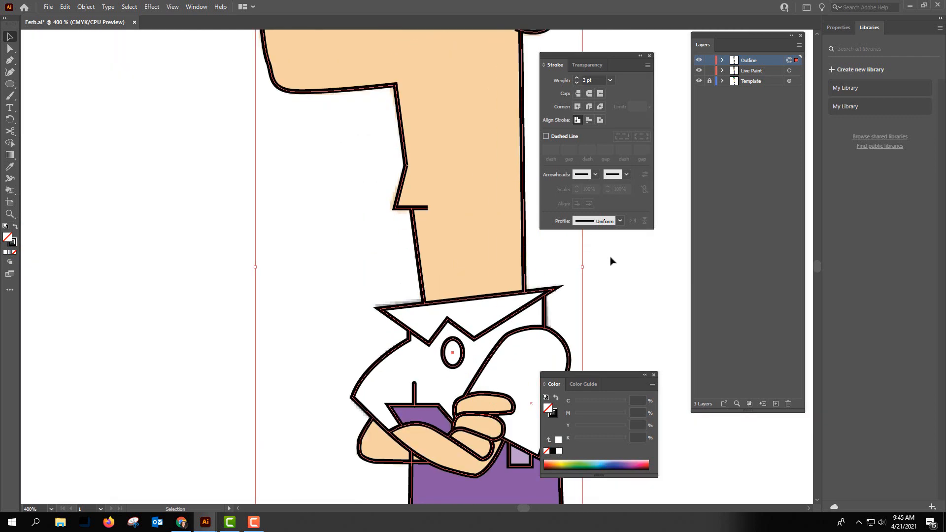
pyautogui.moveTo(610, 260); pyautogui.dragTo(501, 258)
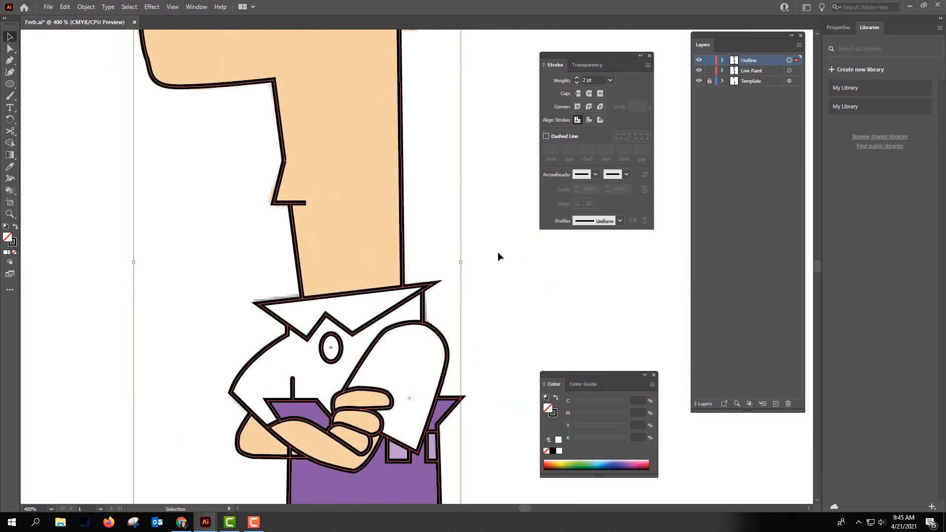
pyautogui.hotkey('ctrl', '-')
pyautogui.moveTo(478, 194); pyautogui.dragTo(396, 324)
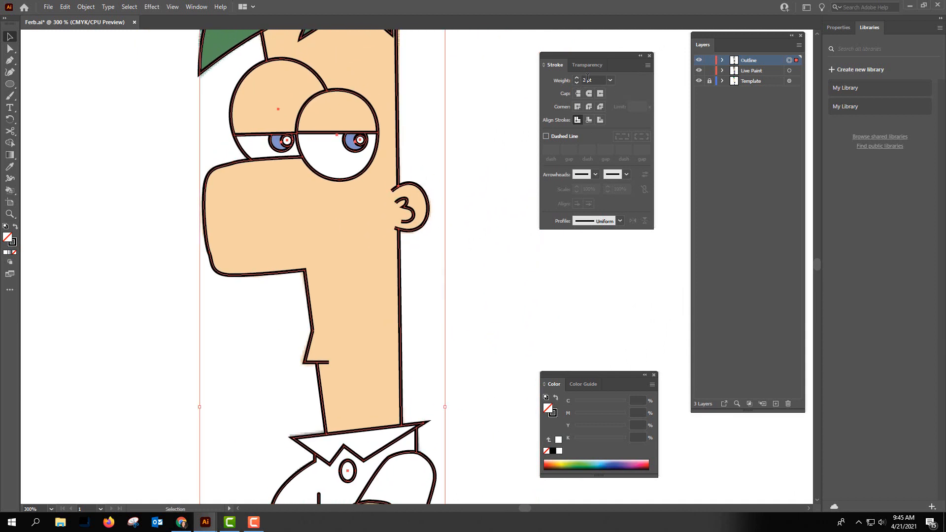
pyautogui.doubleClick(586, 79)
pyautogui.click(514, 164)
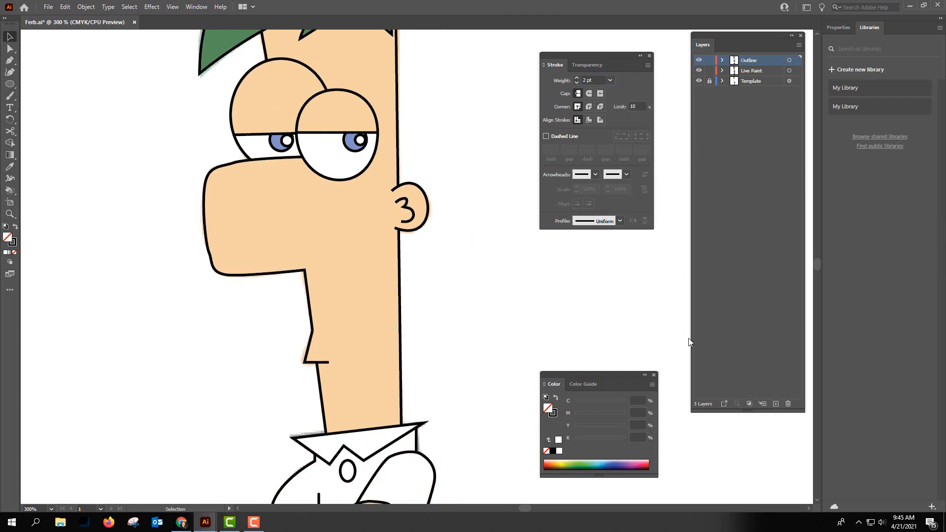
# Hide the Template layer so that only the Outline and Live Paint layers show.
pyautogui.hotkey('ctrl', '-')
pyautogui.hotkey('ctrl', '-')
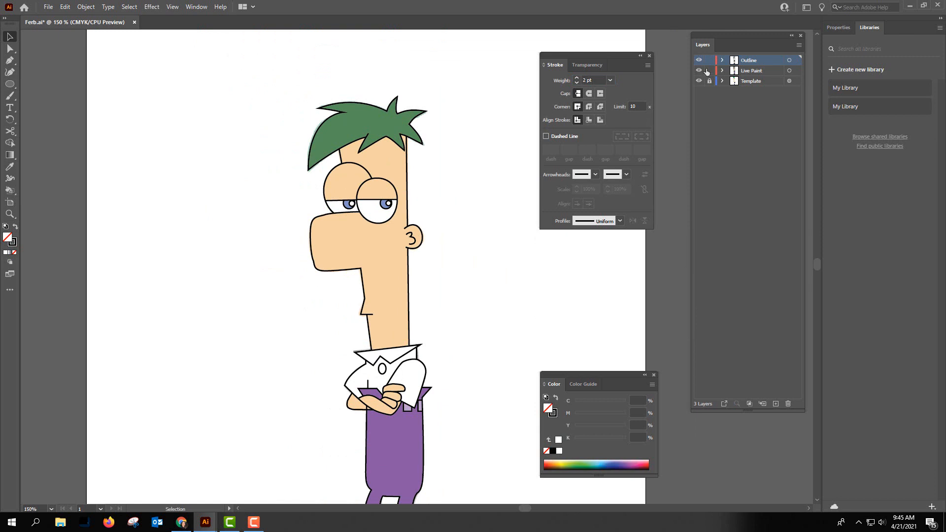
pyautogui.click(699, 81)
pyautogui.scroll(-3, 473, 261)
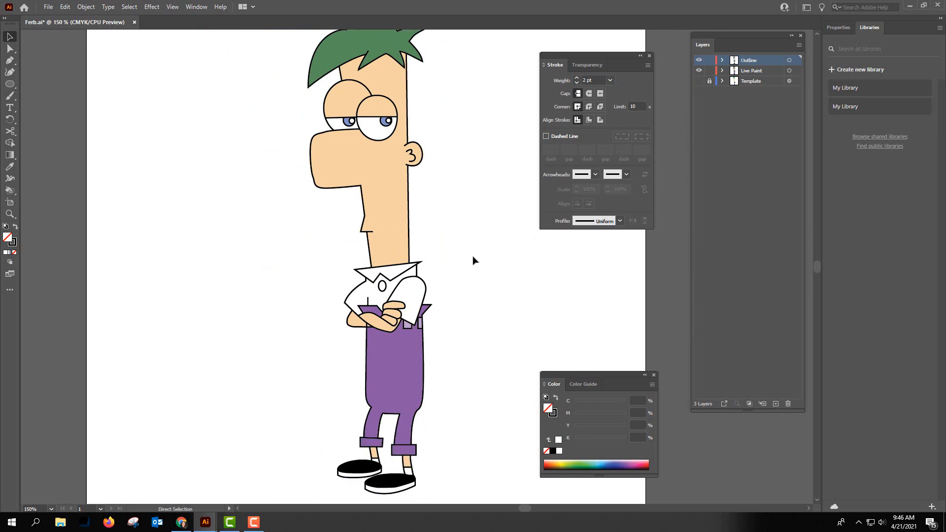
pyautogui.hotkey('ctrl', '-')
pyautogui.scroll(2, 442, 213)
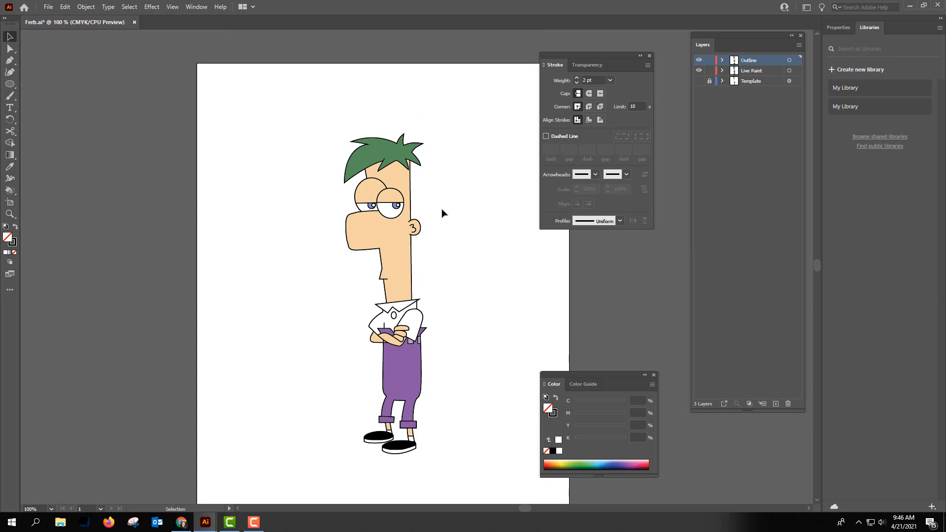
# Examine the edge of the outline along the back of the head at up to 4800% magnification.
pyautogui.hotkey('ctrl', '+')
pyautogui.hotkey('ctrl', '+')
pyautogui.hotkey('ctrl', '+')
pyautogui.hotkey('ctrl', '+')
pyautogui.hotkey('ctrl', '+')
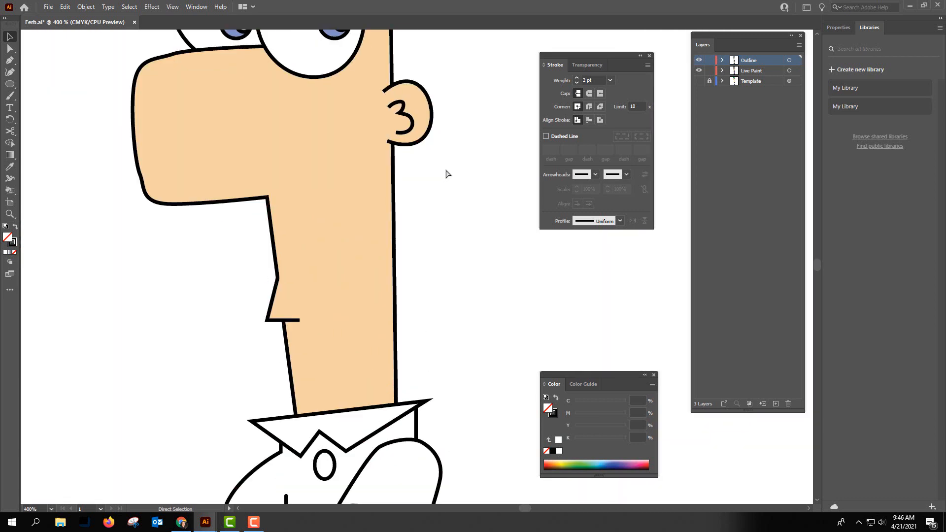
pyautogui.hotkey('ctrl', '+')
pyautogui.hotkey('ctrl', '+')
pyautogui.hotkey('ctrl', '+')
pyautogui.hotkey('ctrl', '+')
pyautogui.hotkey('ctrl', '+')
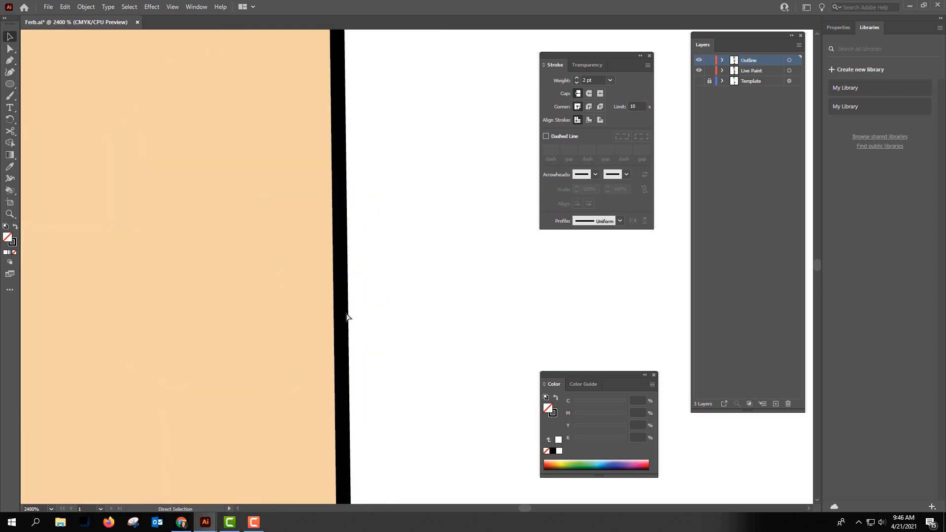
pyautogui.hotkey('ctrl', '+')
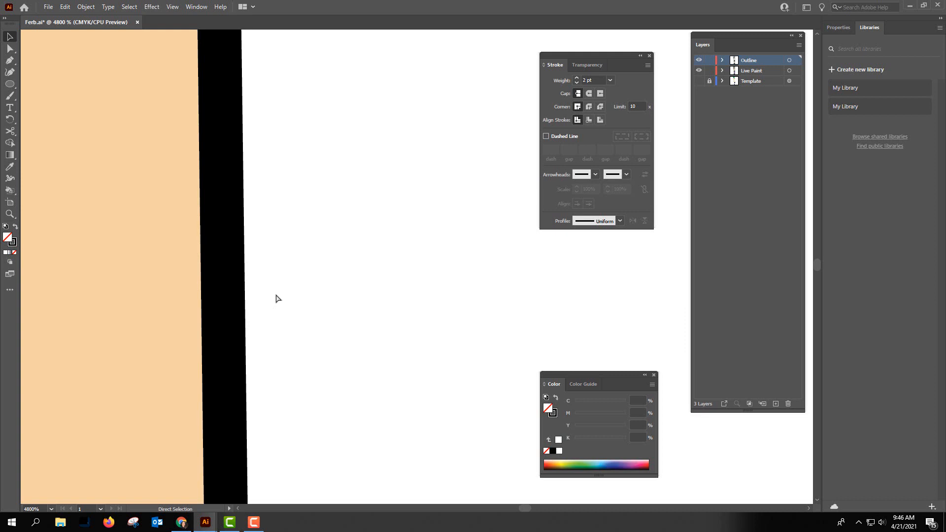
pyautogui.hotkey('ctrl', '-')
pyautogui.hotkey('ctrl', '-')
pyautogui.hotkey('ctrl', '-')
pyautogui.hotkey('ctrl', '-')
pyautogui.hotkey('ctrl', '-')
pyautogui.hotkey('ctrl', '-')
pyautogui.hotkey('ctrl', '-')
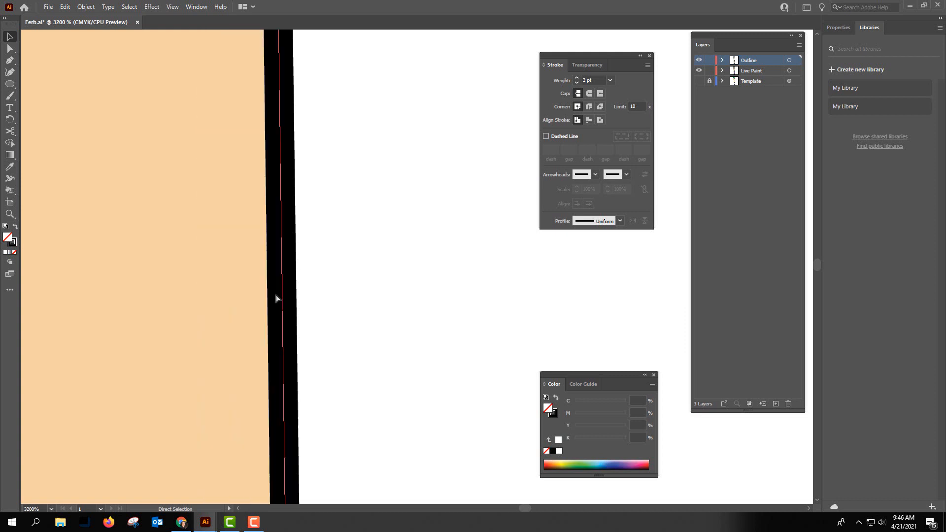
pyautogui.hotkey('ctrl', '-')
pyautogui.hotkey('ctrl', '-')
pyautogui.hotkey('ctrl', '-')
pyautogui.hotkey('ctrl', '-')
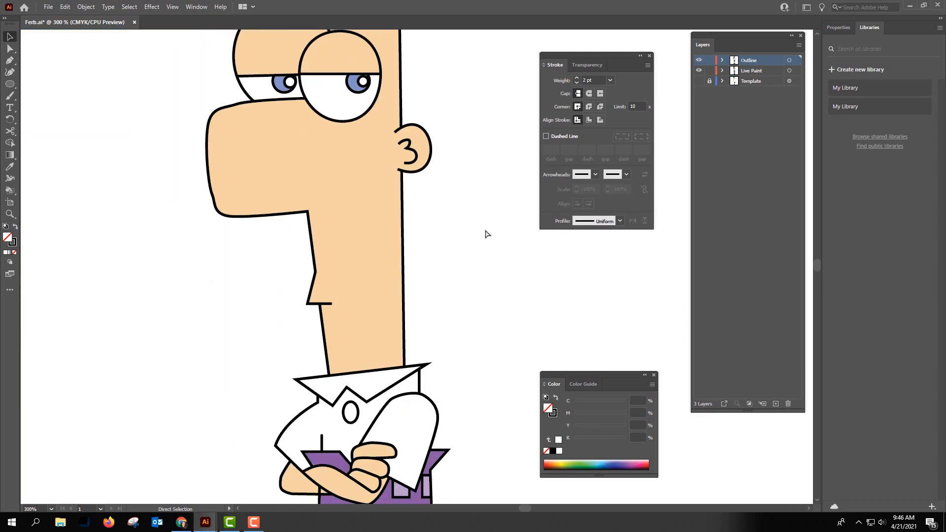